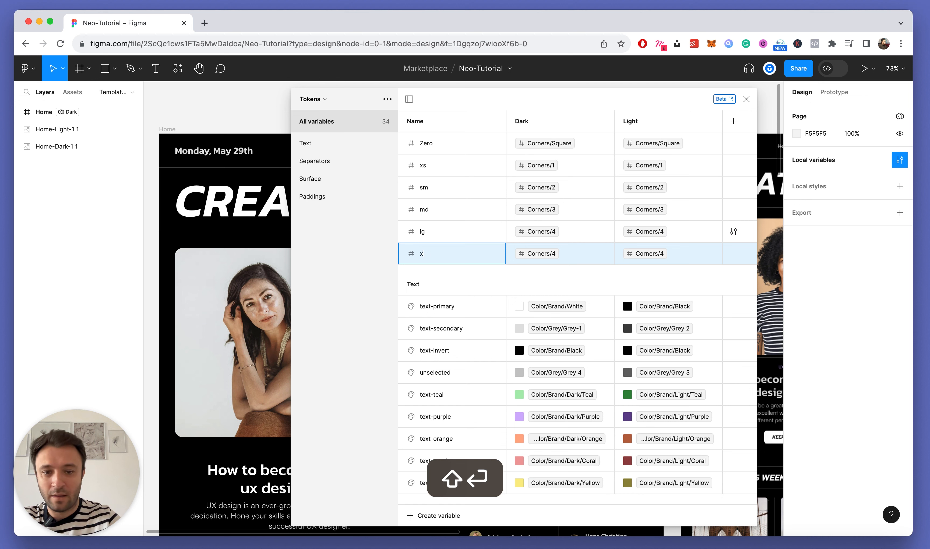
Step: Name the new number variable xl and link its Dark and Light values to Corners/5
text(l)
key(Return)
click(556, 257)
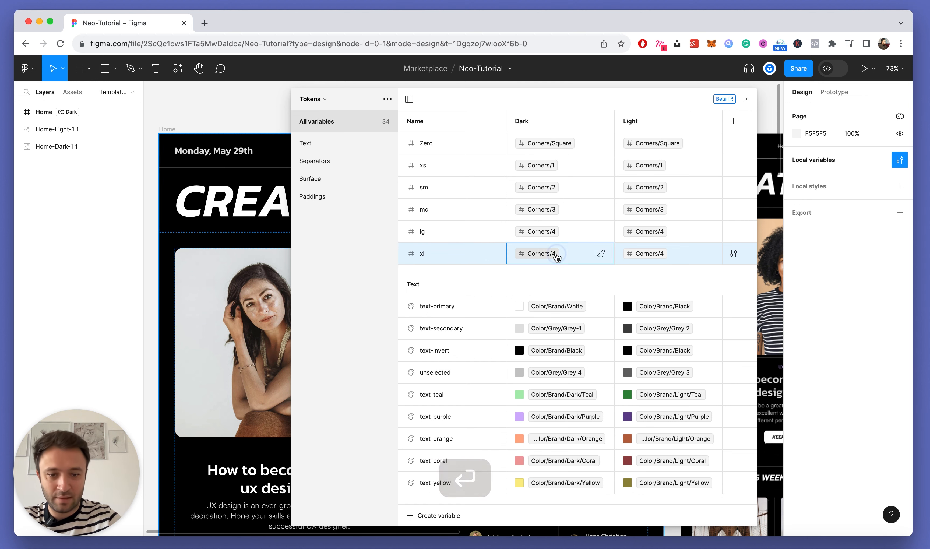
click(571, 422)
click(637, 254)
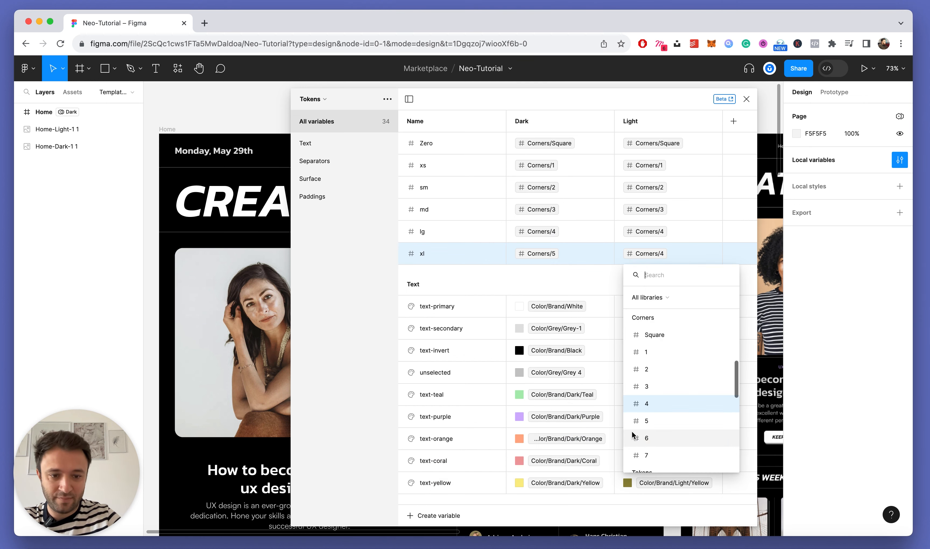
click(641, 421)
Step: Add a number variable named xxl below xl and link its Dark and Light values to Corners/6
key(shift+Return)
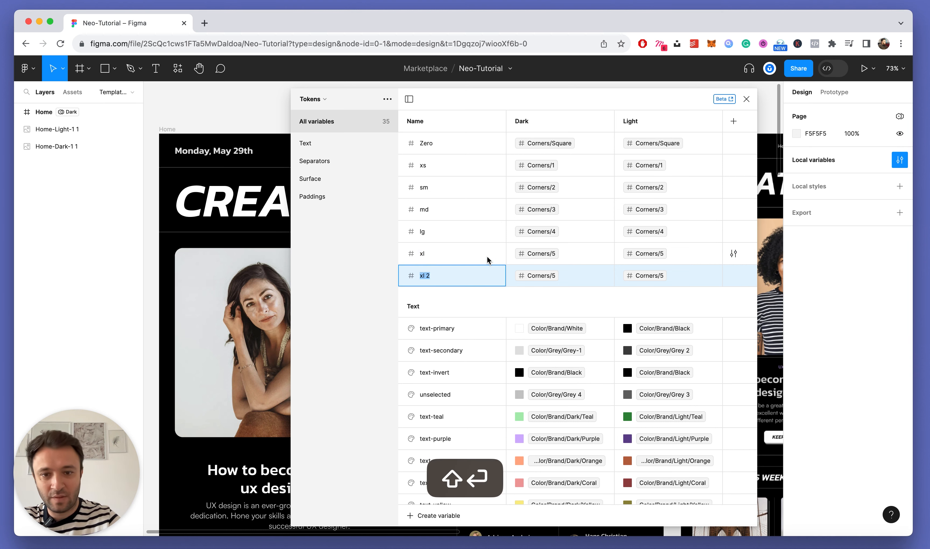
text(xxl)
key(Return)
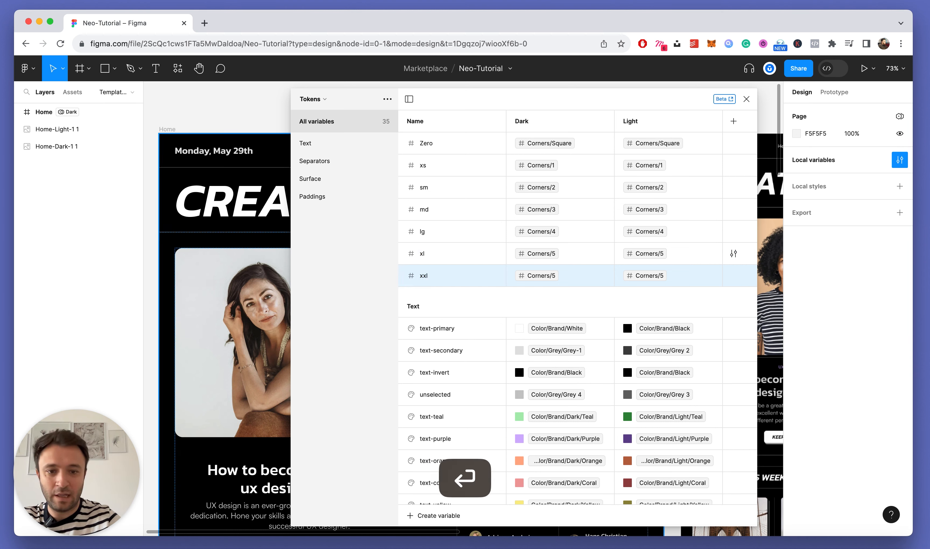
click(542, 276)
click(558, 442)
click(643, 276)
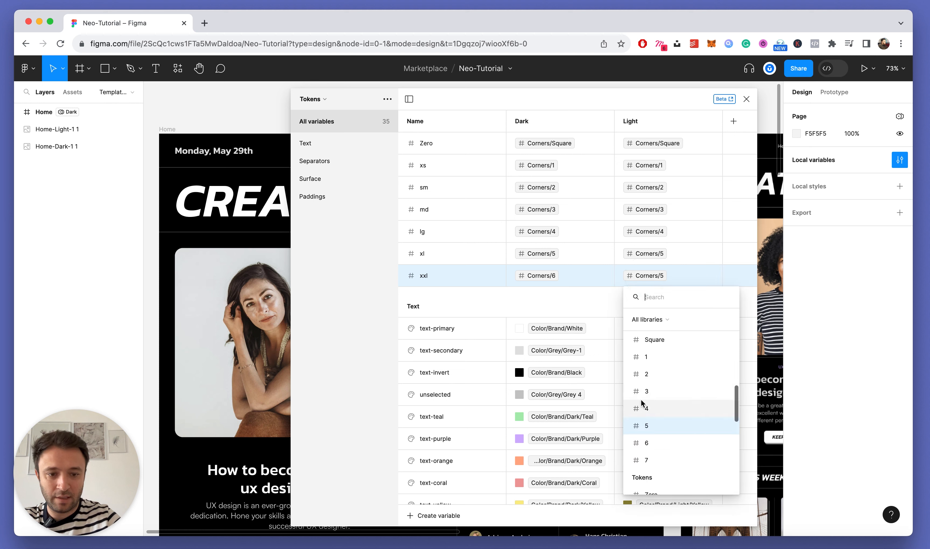
click(655, 442)
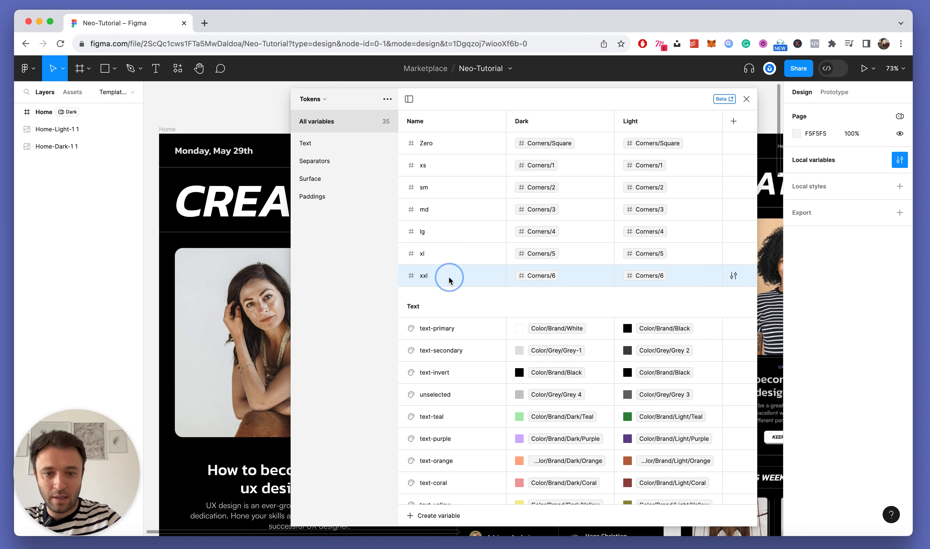
Step: Add a number variable named circle below xxl and link its Dark and Light values to Corners/7
key(shift+Return)
text(circle)
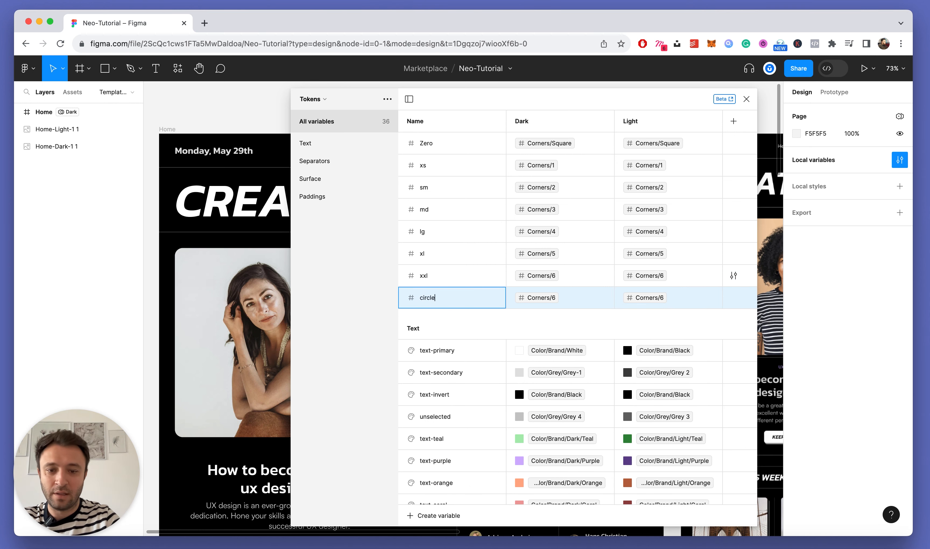
key(Return)
click(527, 297)
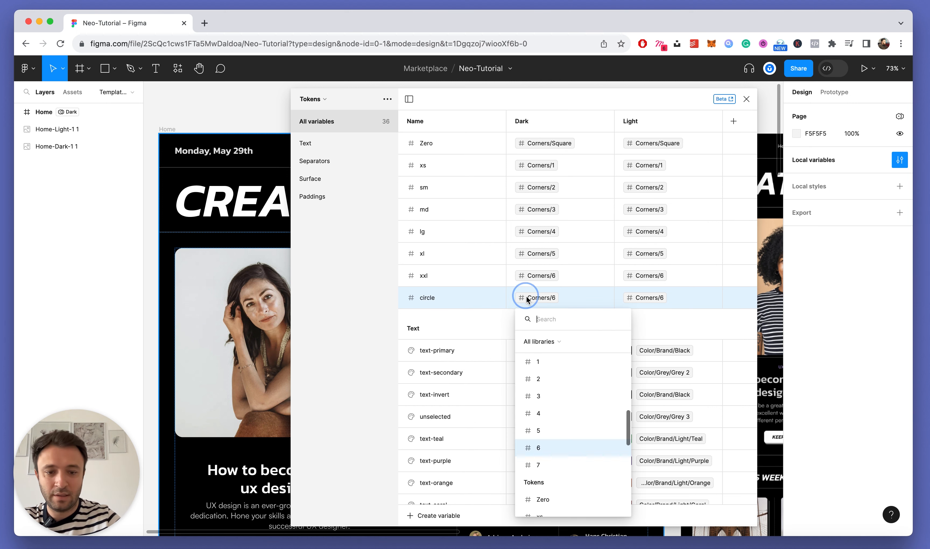
click(546, 464)
click(648, 297)
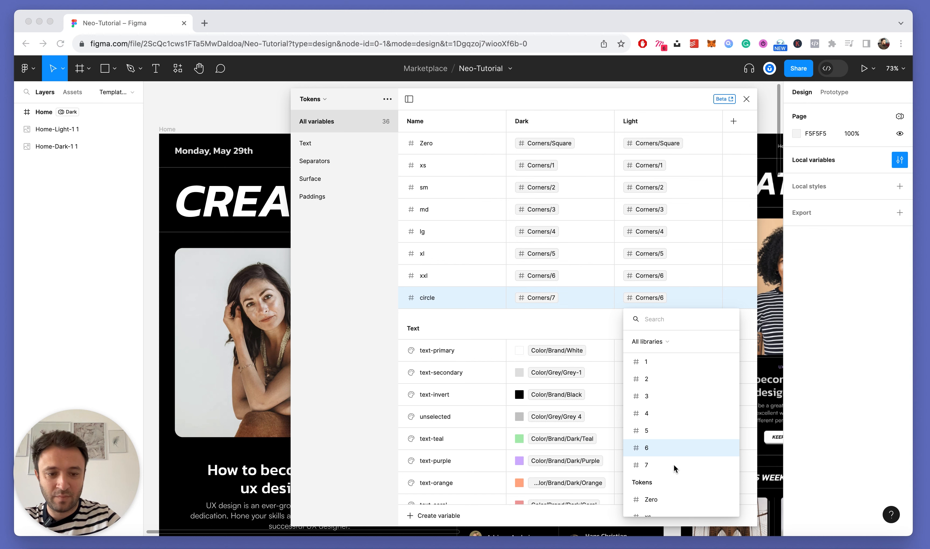
click(645, 465)
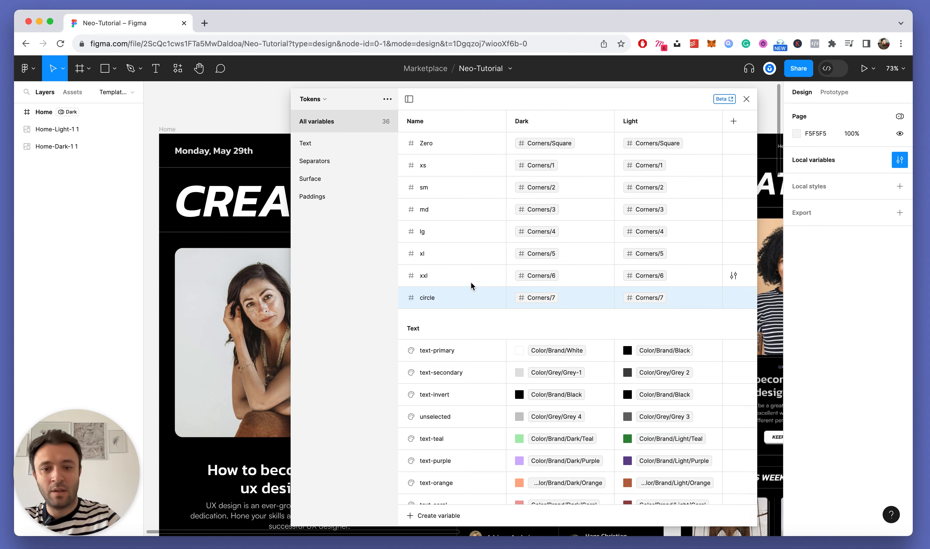
Step: Group the variables from Zero to circle into a new group named Radius and close the variables window
shift+click(436, 142)
right_click(437, 144)
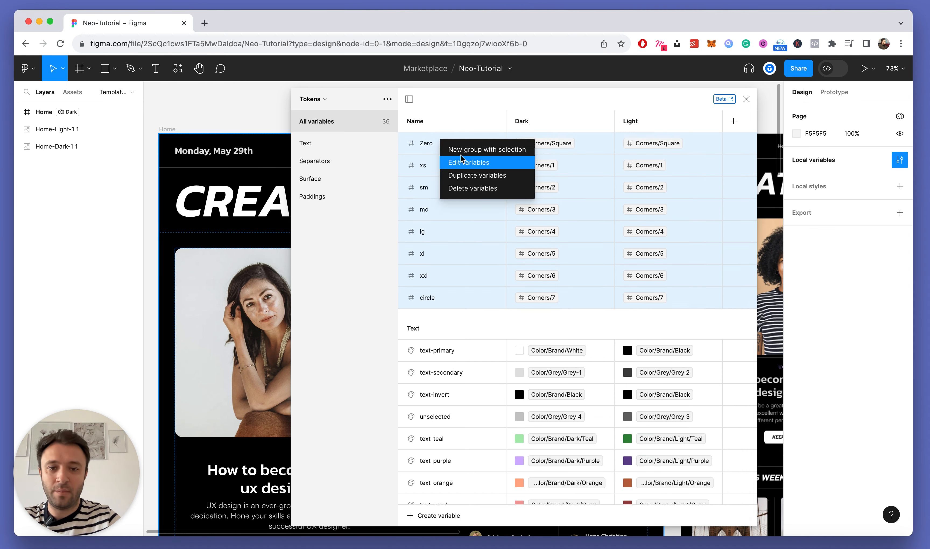
click(488, 152)
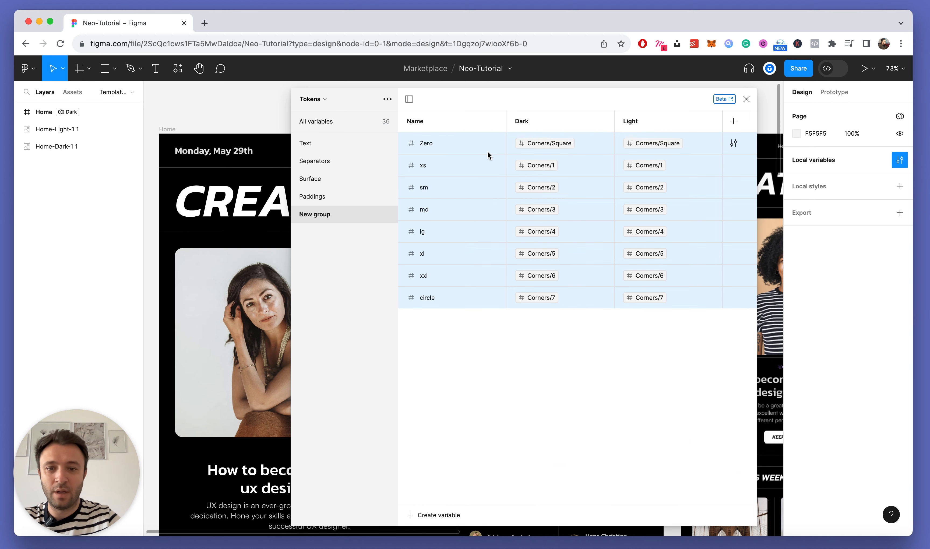
double_click(318, 214)
text(Ra)
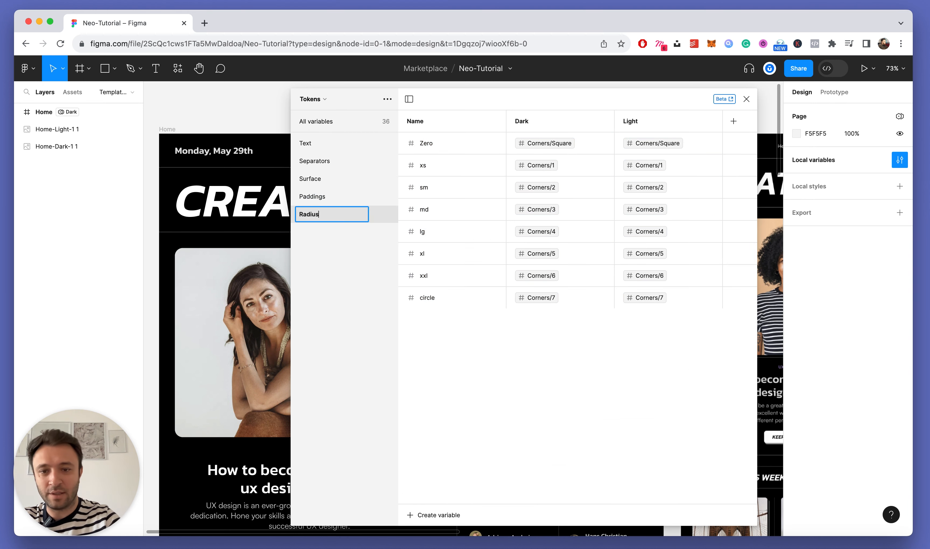
text(dius)
key(Return)
click(747, 99)
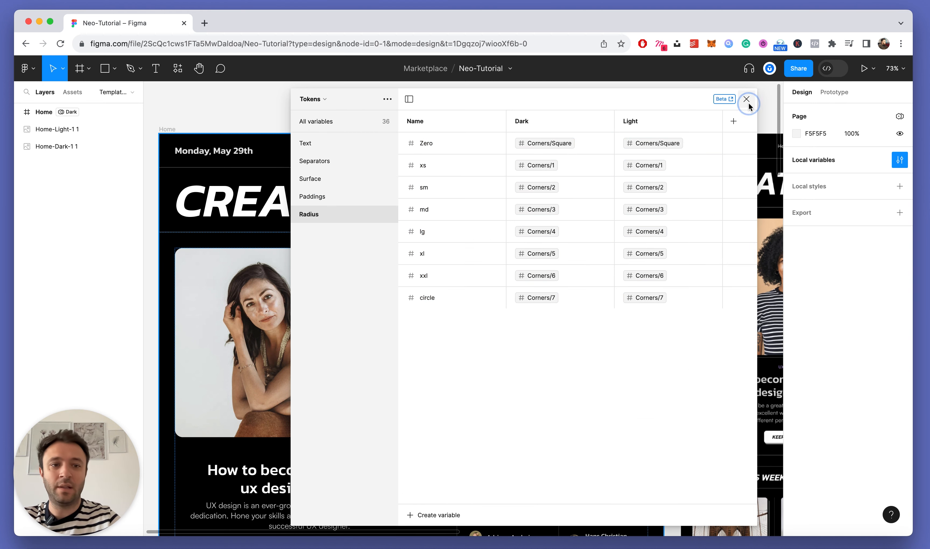
Step: Bind the auto layout gap of the Content frame inside Home to the Paddings variable 9
scroll(493, 98, down, 4)
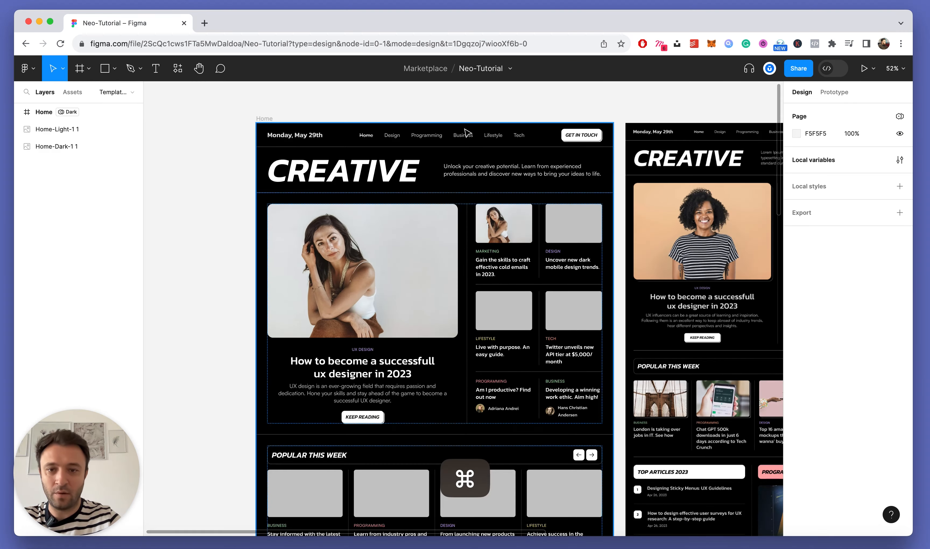
scroll(331, 137, up, 4)
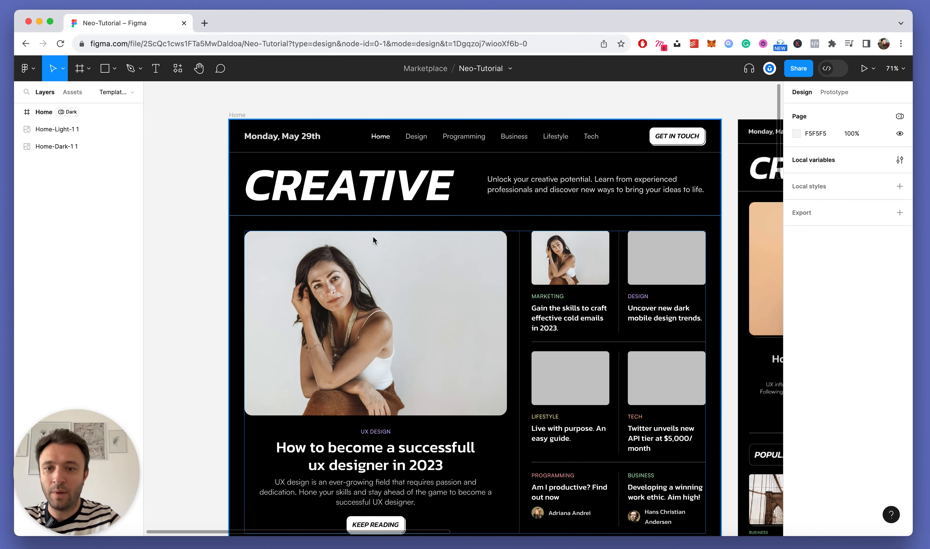
click(239, 115)
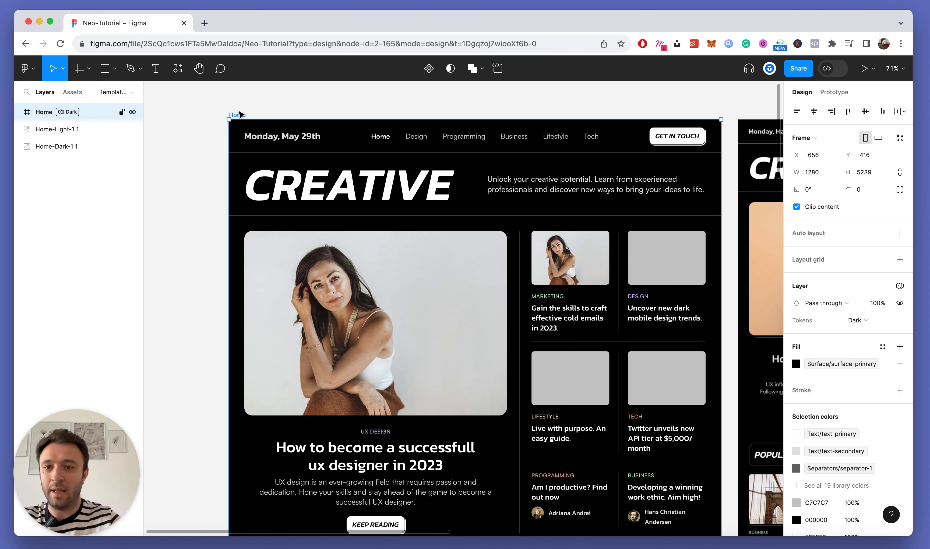
scroll(437, 177, up, 3)
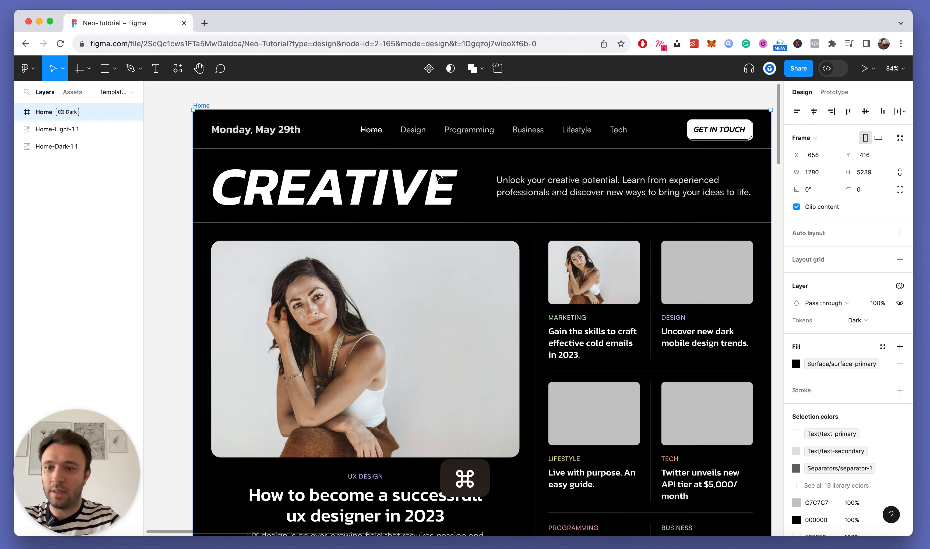
click(19, 112)
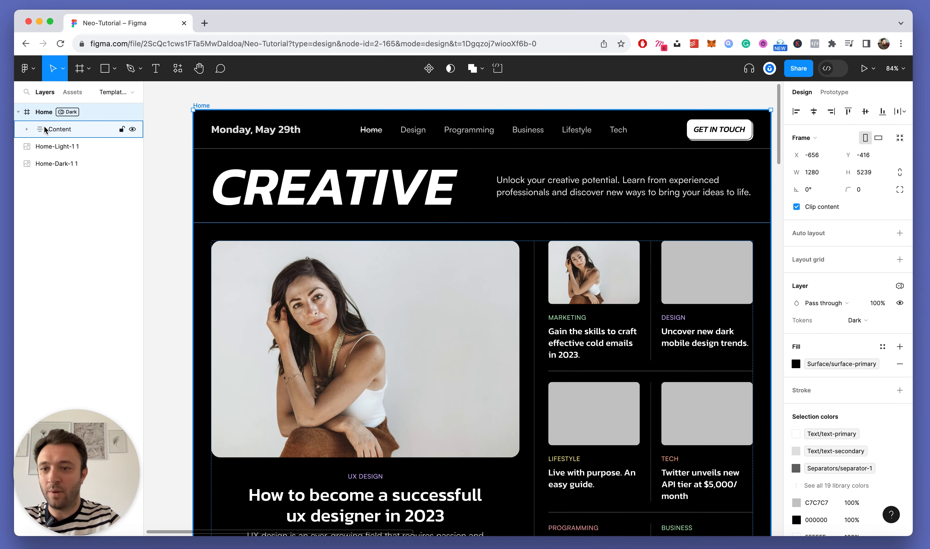
click(53, 128)
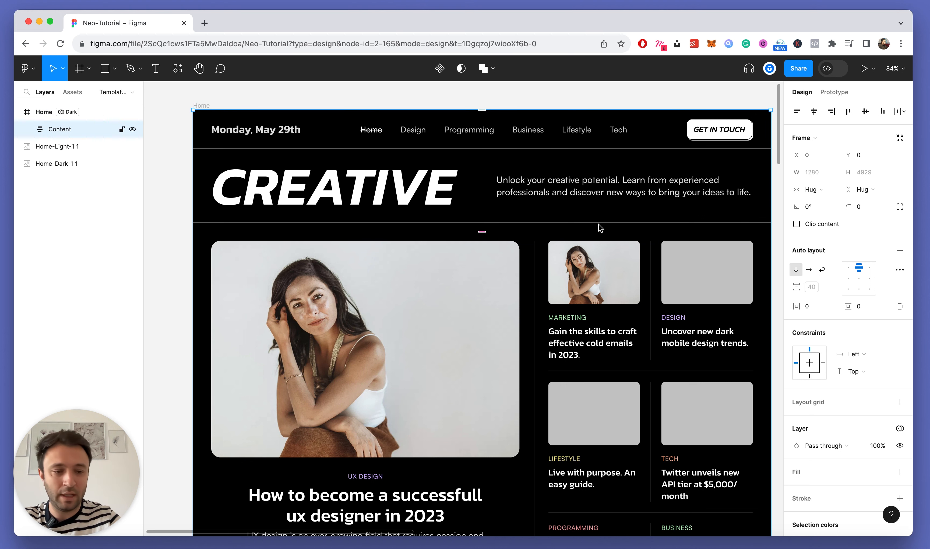
click(833, 287)
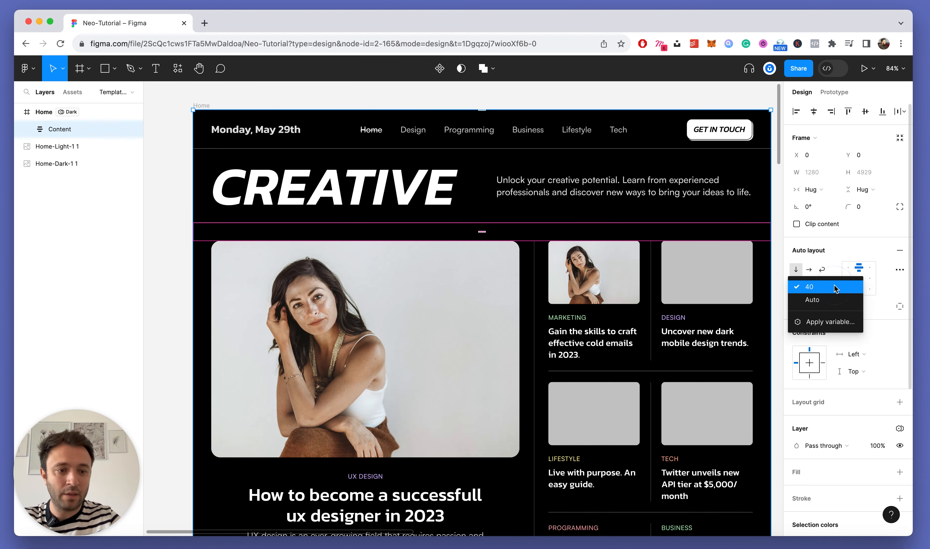
click(830, 322)
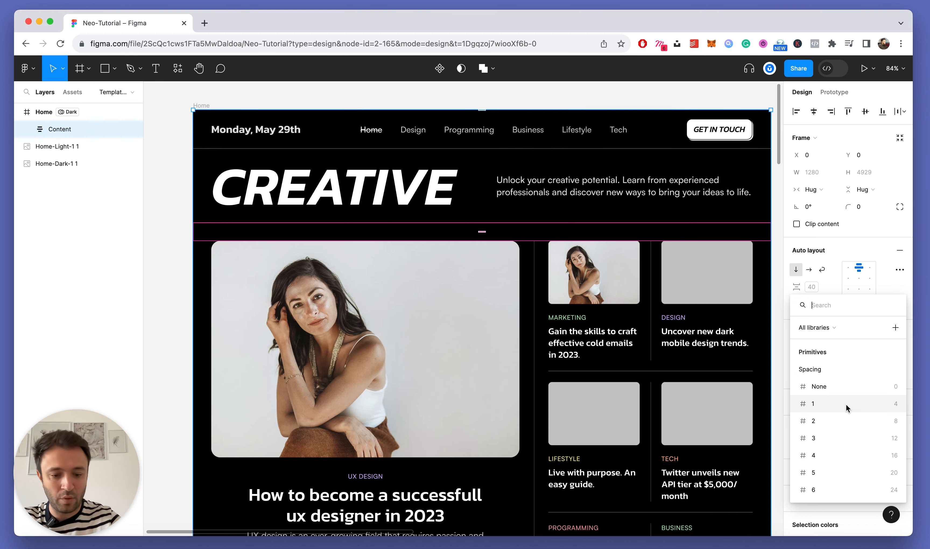
scroll(845, 404, down, 10)
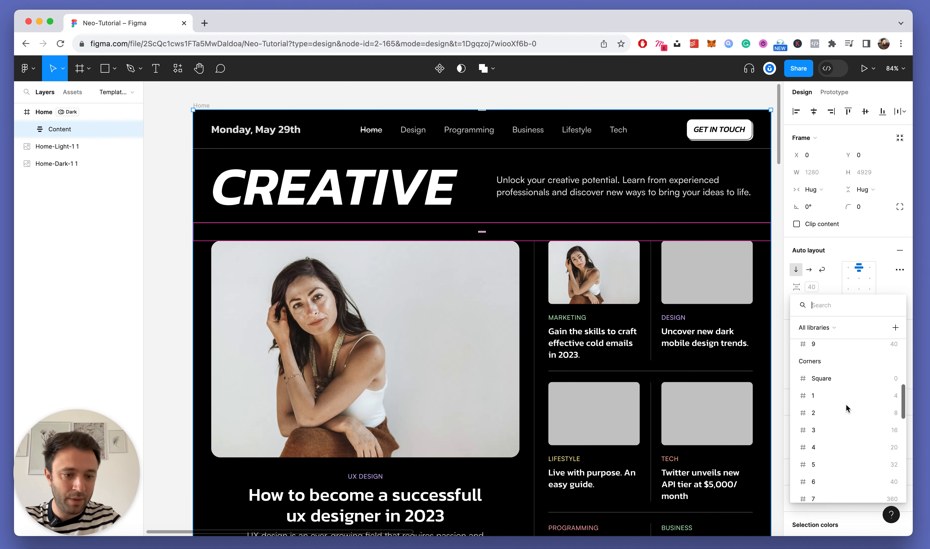
scroll(845, 404, up, 10)
text(Tok)
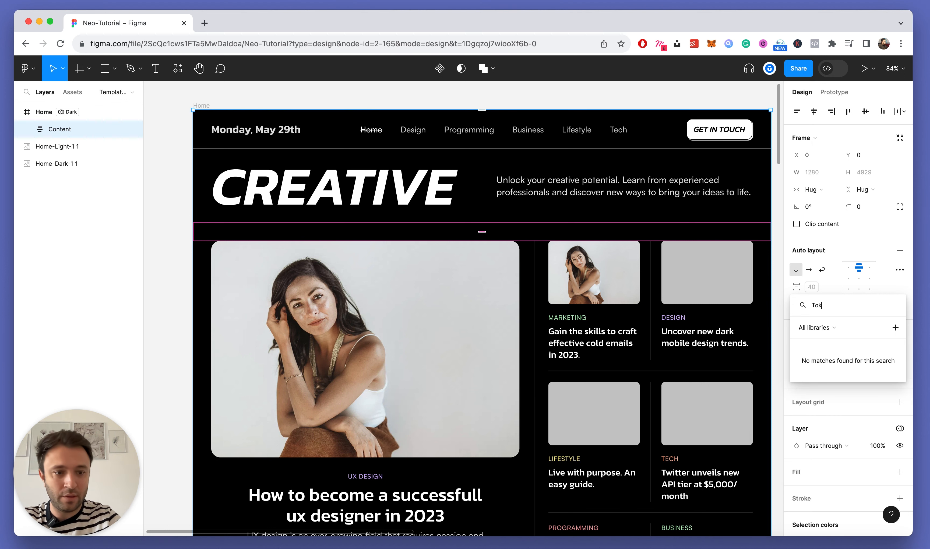
key(BackSpace)
key(BackSpace)
key(BackSpace)
text(Paddings)
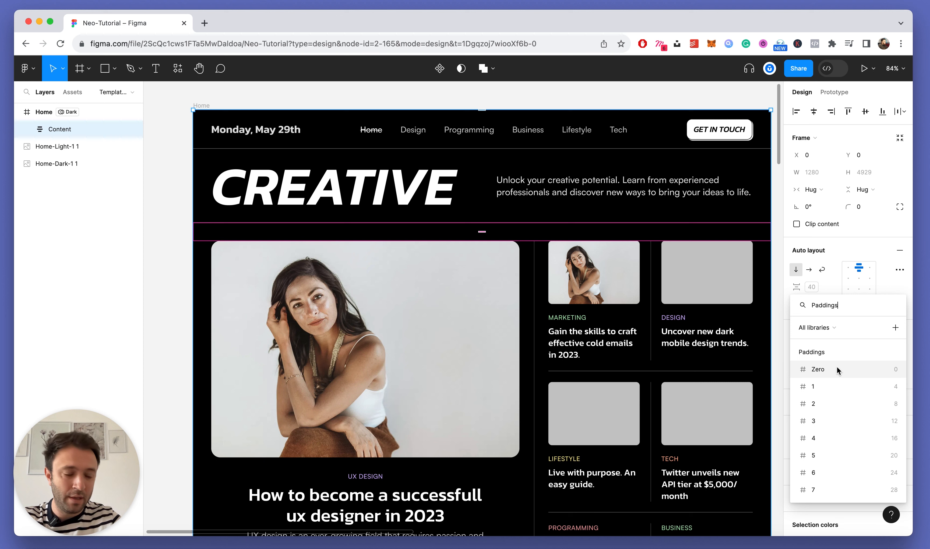
scroll(848, 419, down, 2)
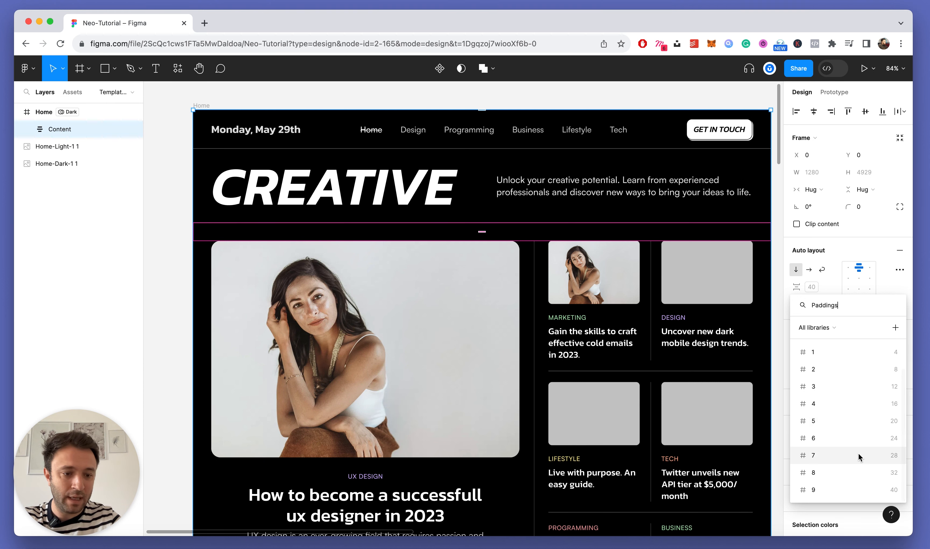
click(808, 490)
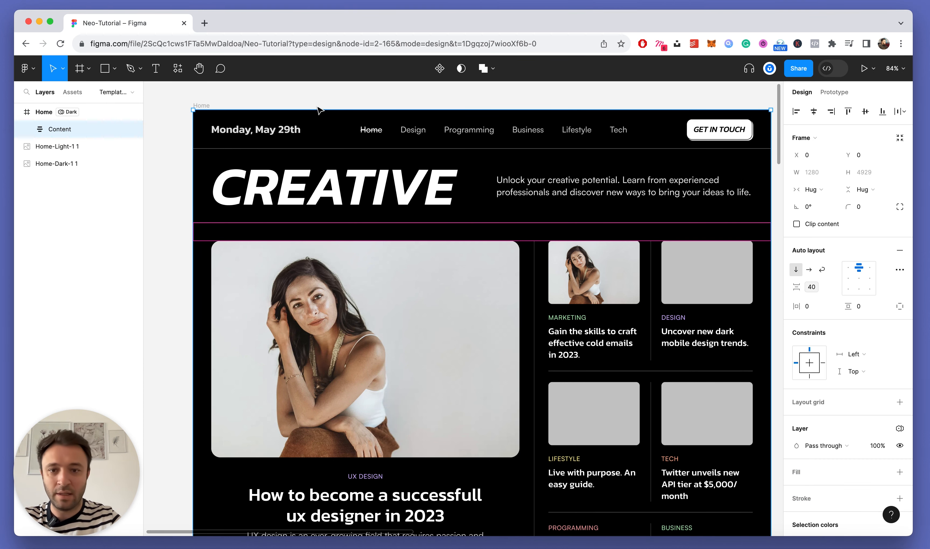
Step: Bind the auto layout gap of the Top-5 frame to the Primitives Spacing variable 8
scroll(422, 170, down, 4)
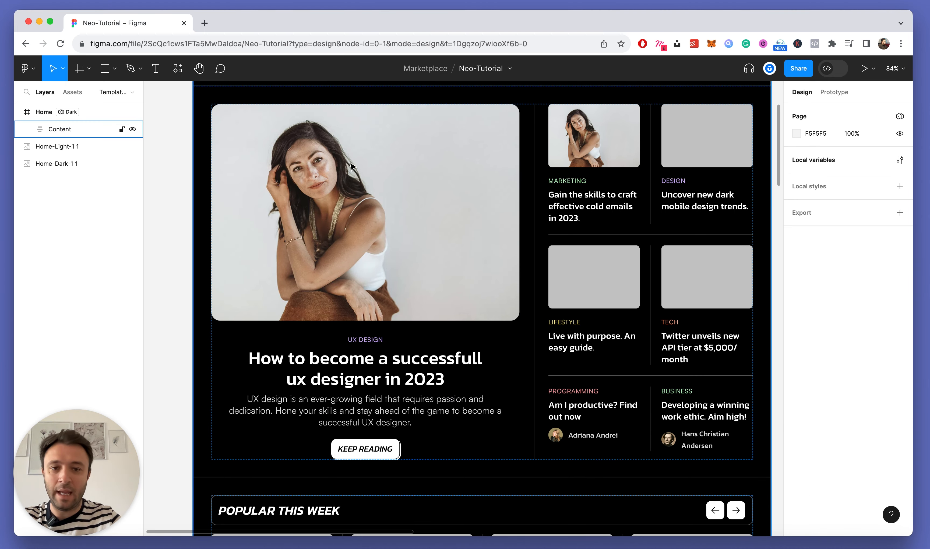
double_click(422, 171)
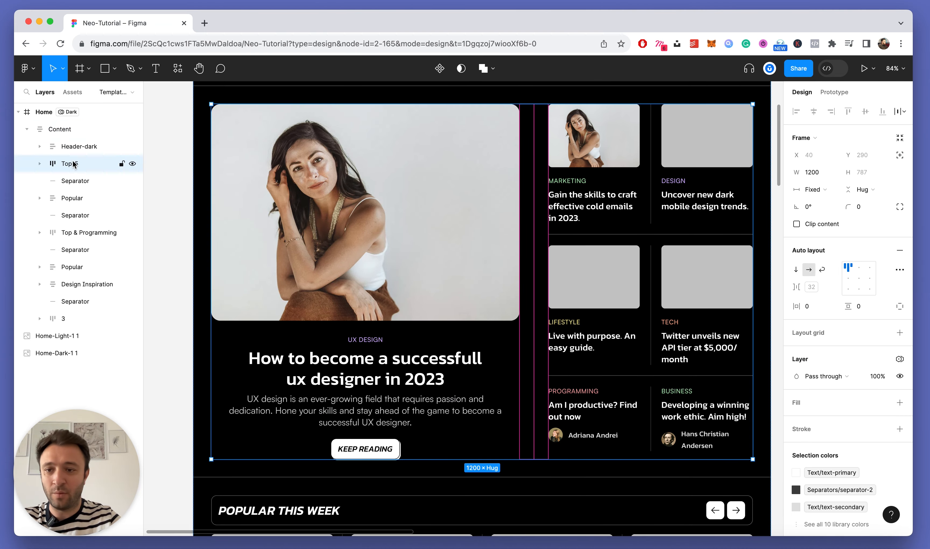
click(836, 289)
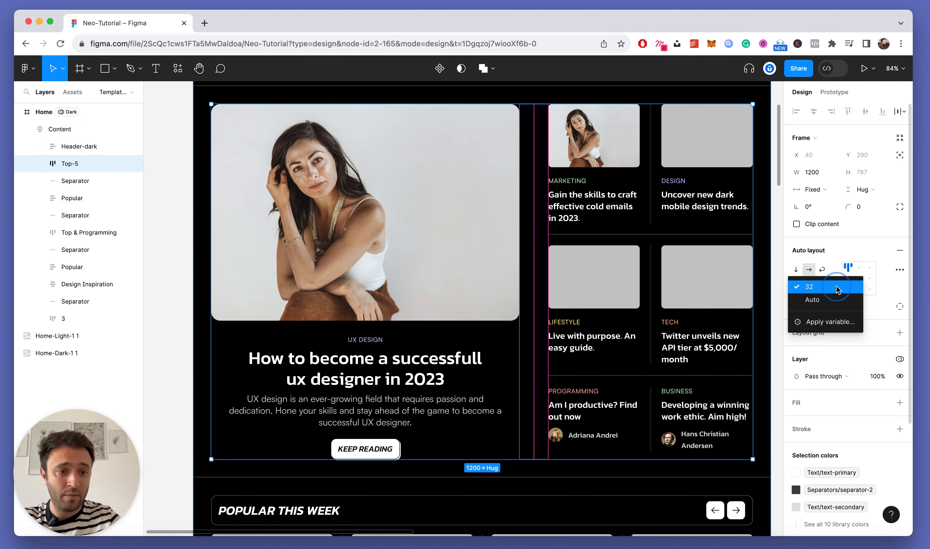
click(821, 322)
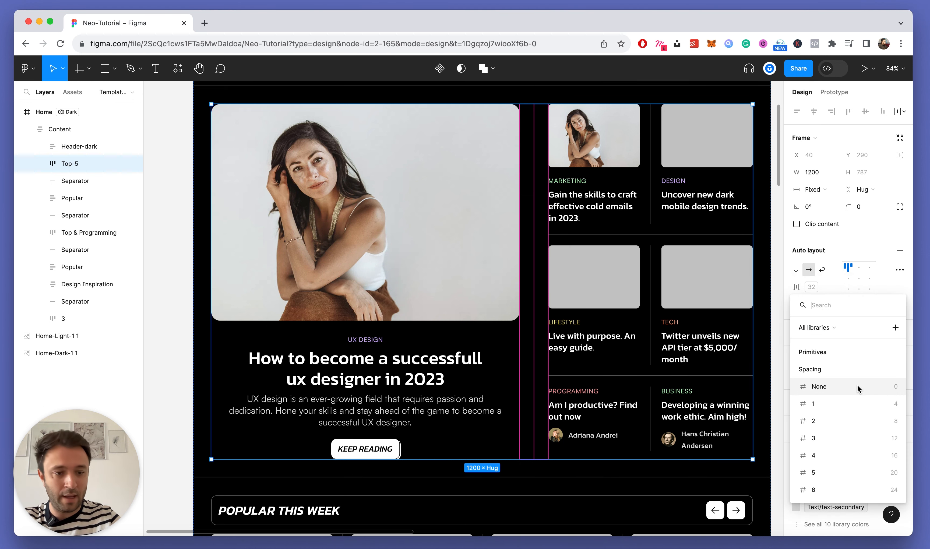
scroll(857, 389, down, 1)
scroll(857, 390, up, 1)
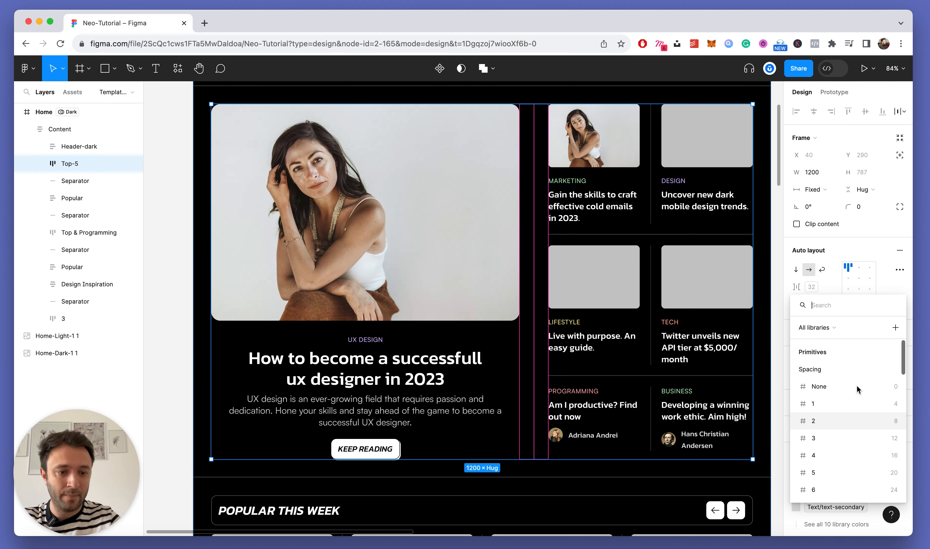
scroll(857, 410, down, 3)
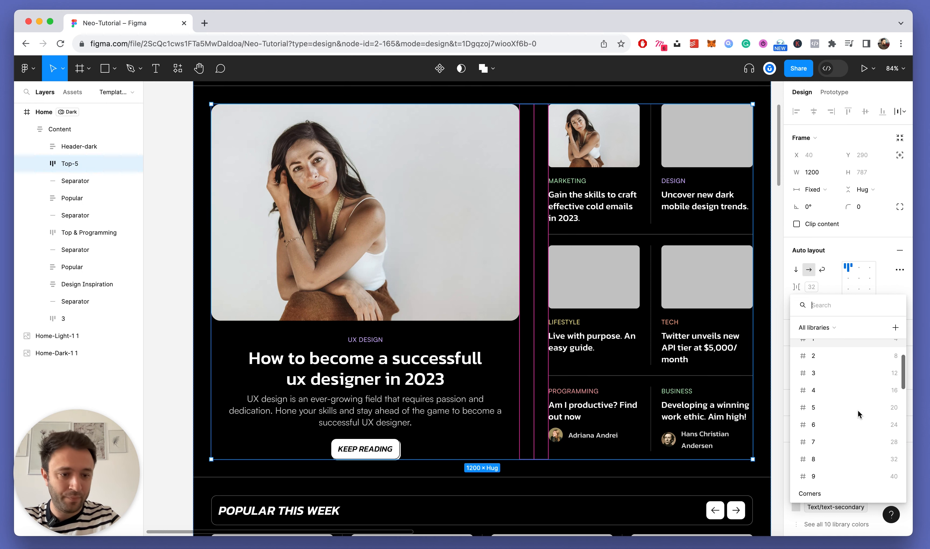
click(857, 459)
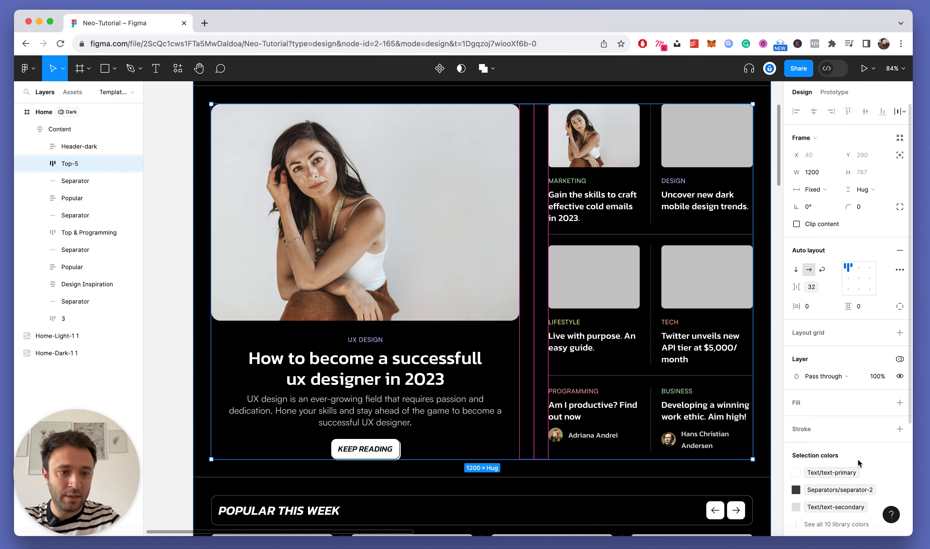
Step: Rebind the auto layout gap of the Top-5 frame to the variable 8 from the Paddings group
click(829, 288)
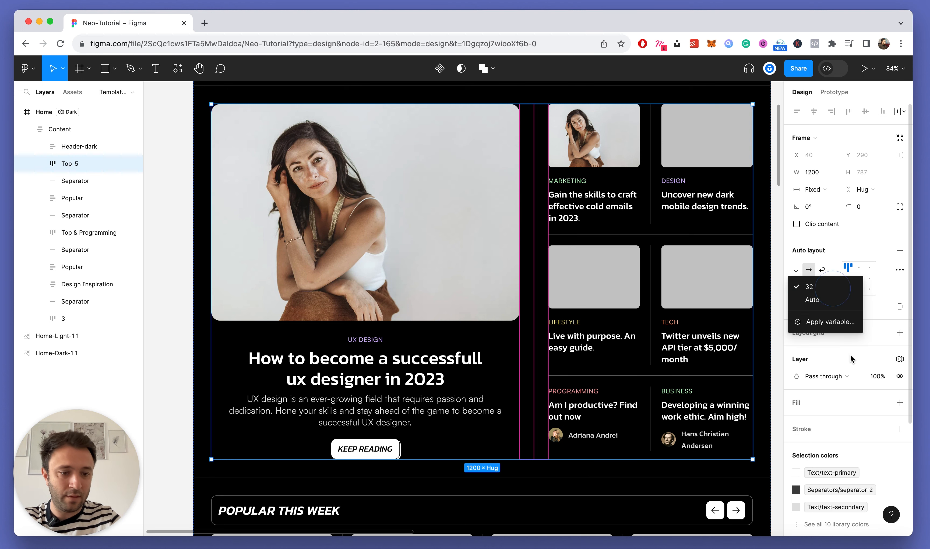
click(838, 320)
scroll(848, 411, up, 3)
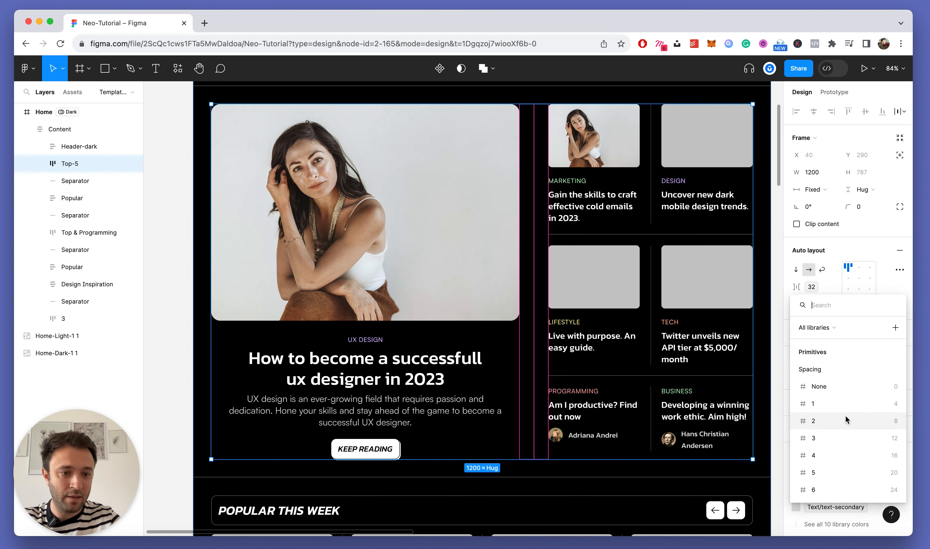
scroll(845, 416, down, 3)
scroll(845, 417, up, 5)
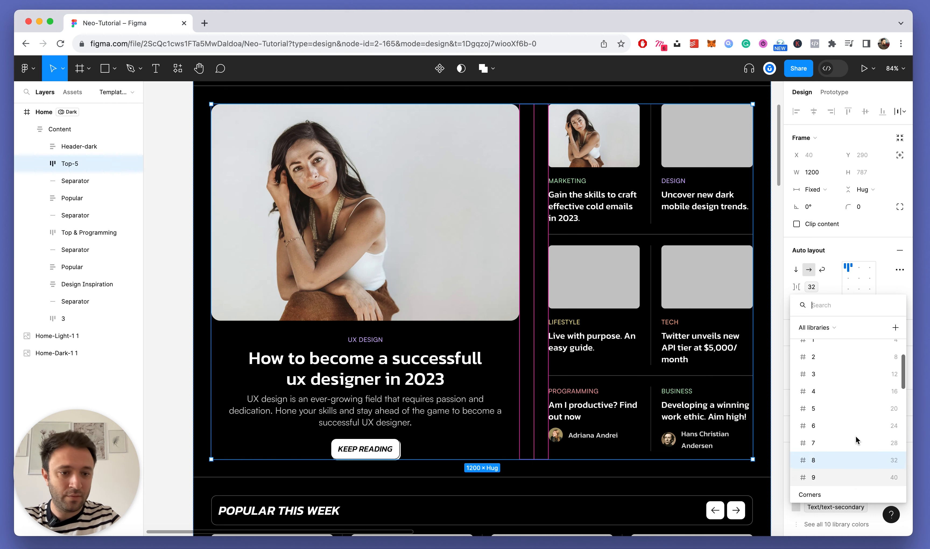
text(Padding)
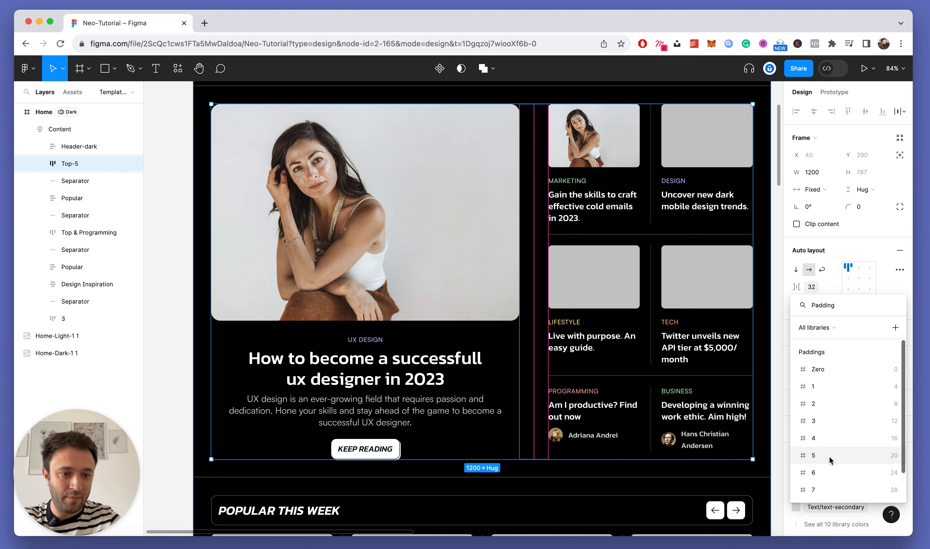
scroll(849, 441, down, 2)
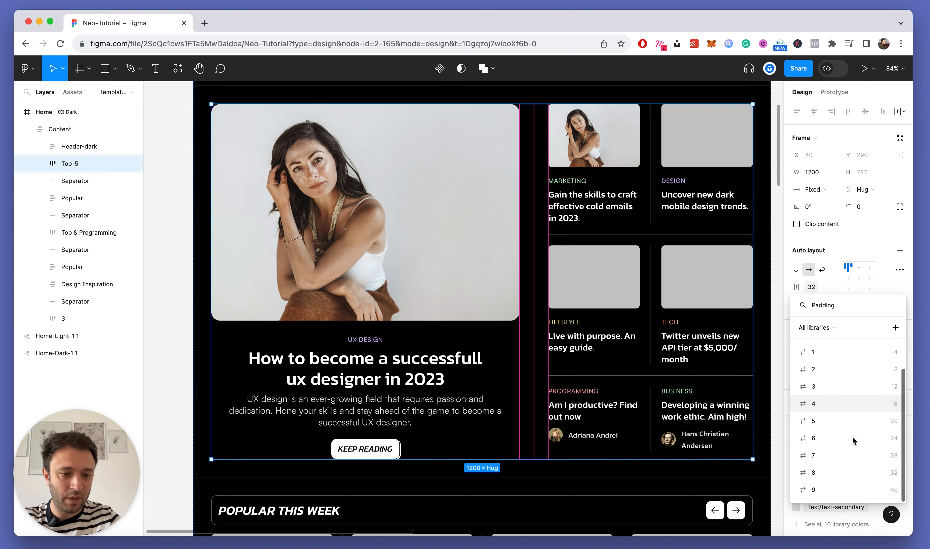
click(846, 470)
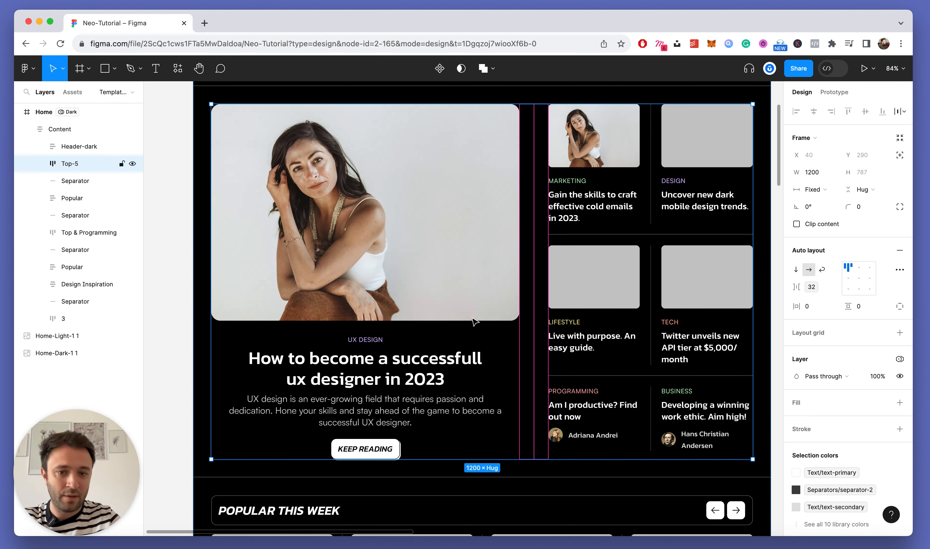
Step: Check in the variable list which variable the Content frame's auto layout gap is bound to
scroll(474, 322, up, 5)
click(69, 131)
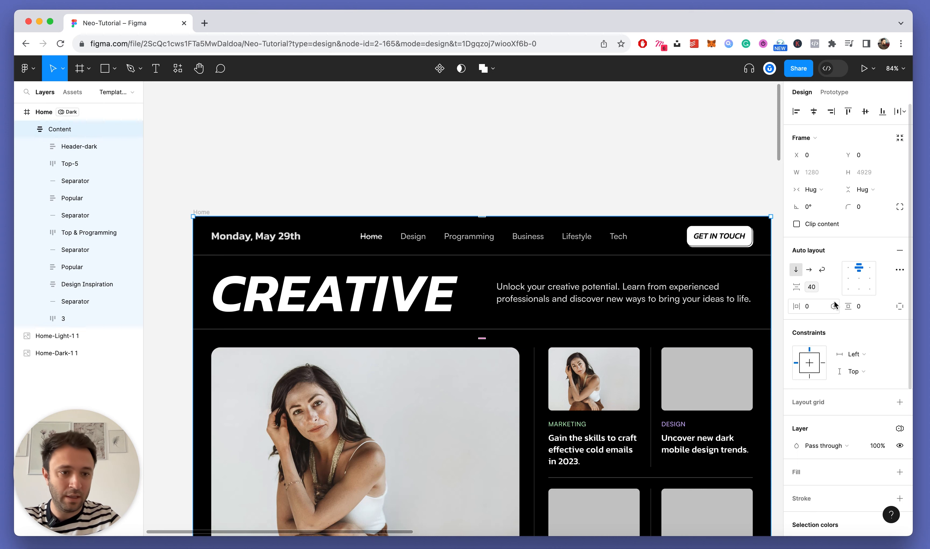
click(818, 287)
click(830, 321)
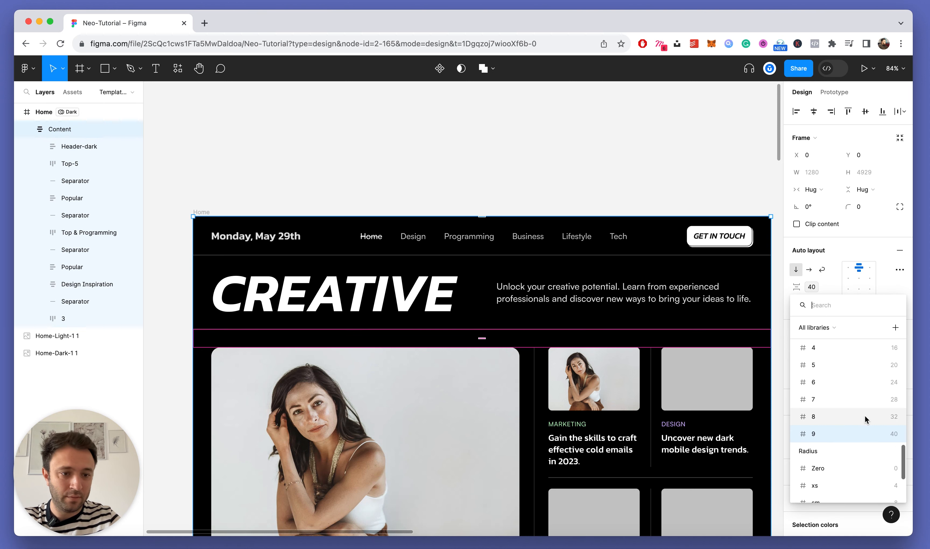
scroll(864, 419, up, 3)
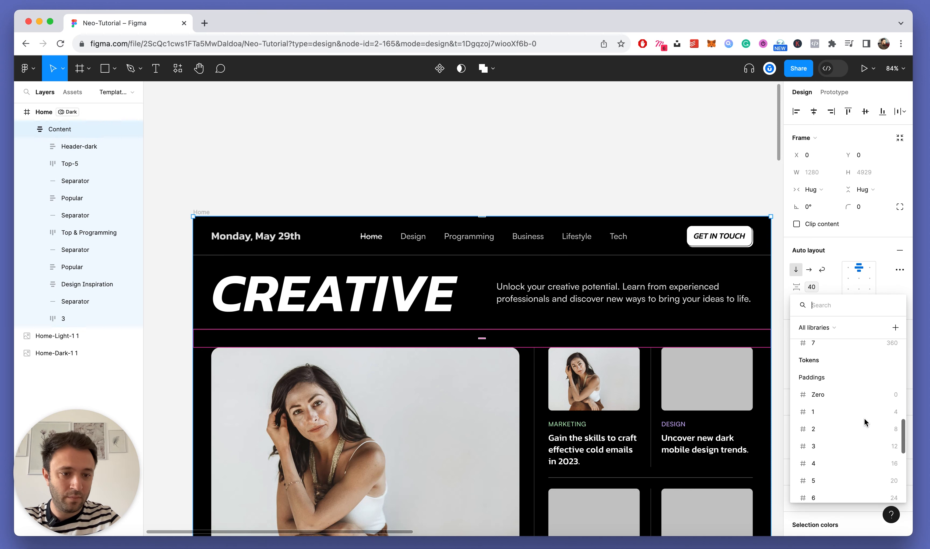
scroll(864, 419, up, 1)
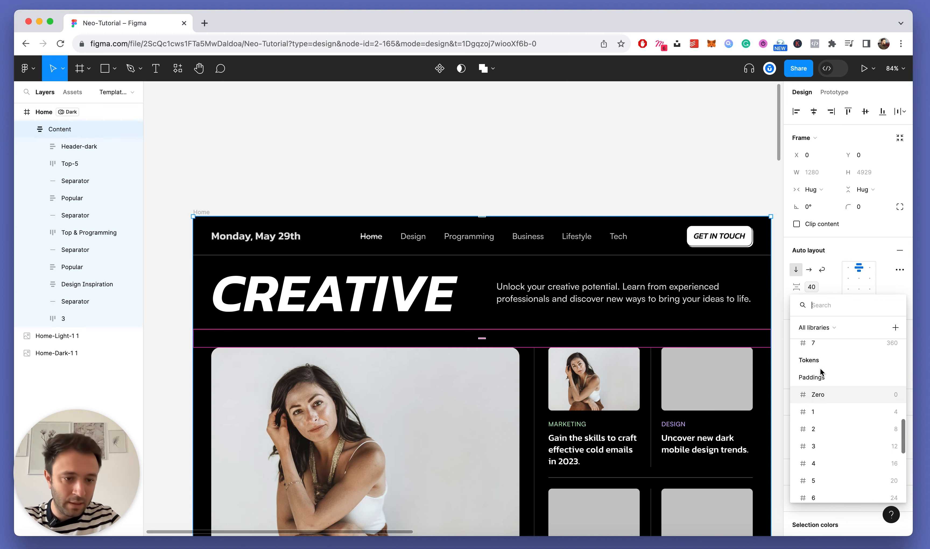
scroll(845, 406, down, 5)
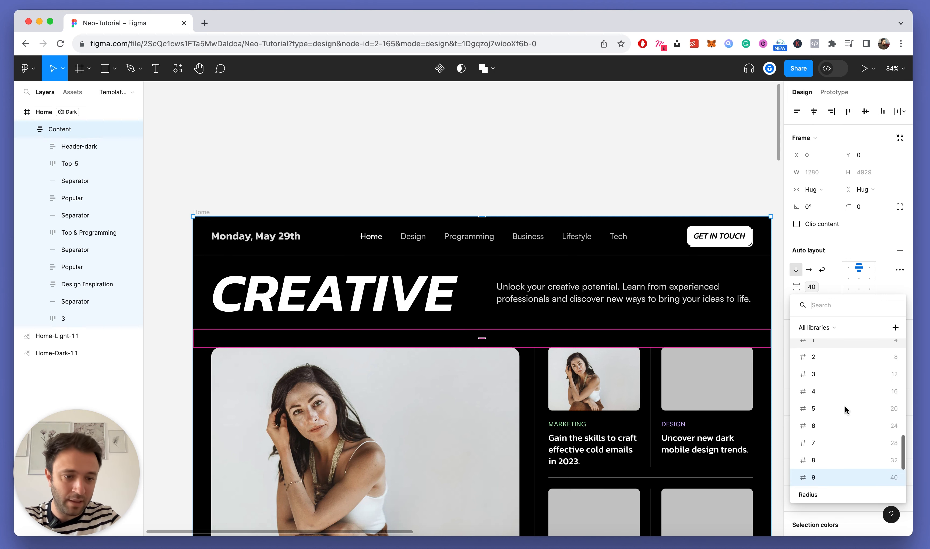
click(587, 168)
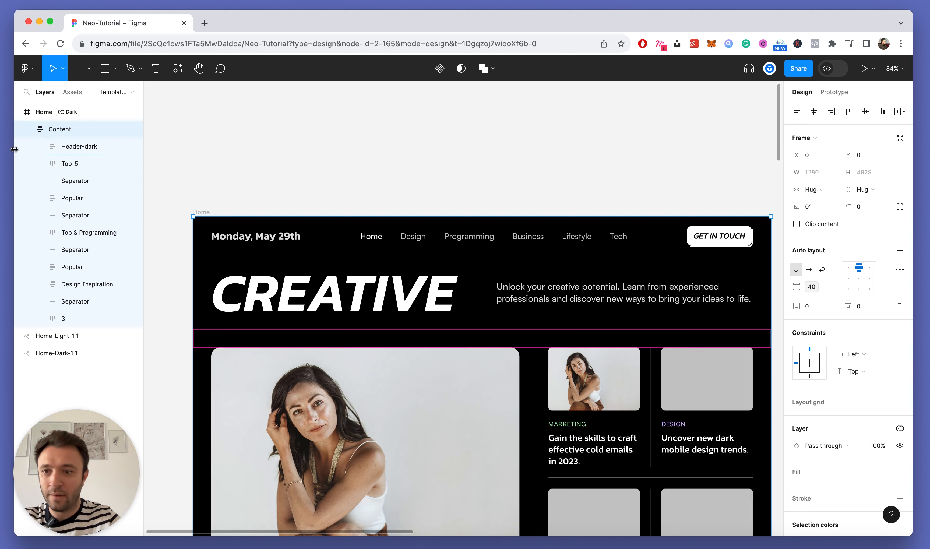
Step: Check the Top-5 frame's gap against the Paddings group in the variable list, then deselect it
click(59, 162)
click(831, 287)
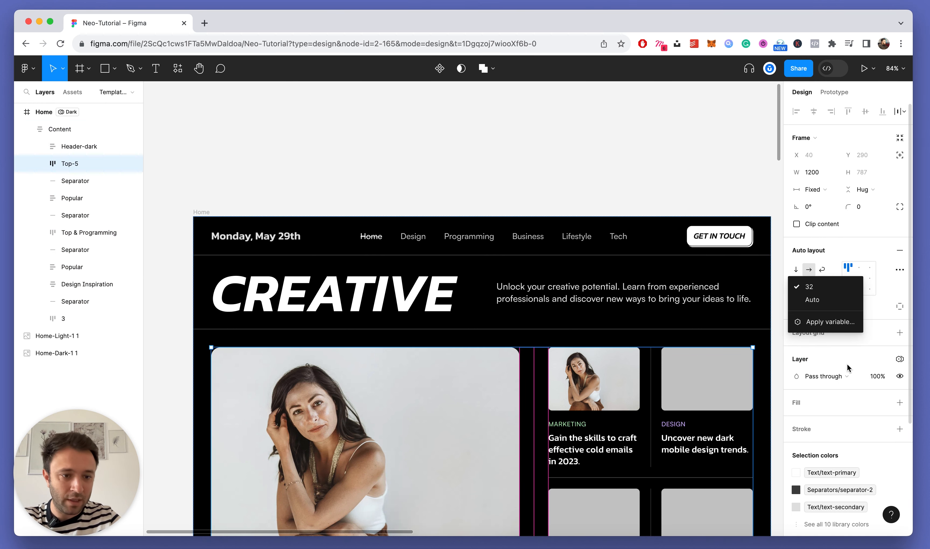
click(835, 322)
scroll(843, 421, up, 3)
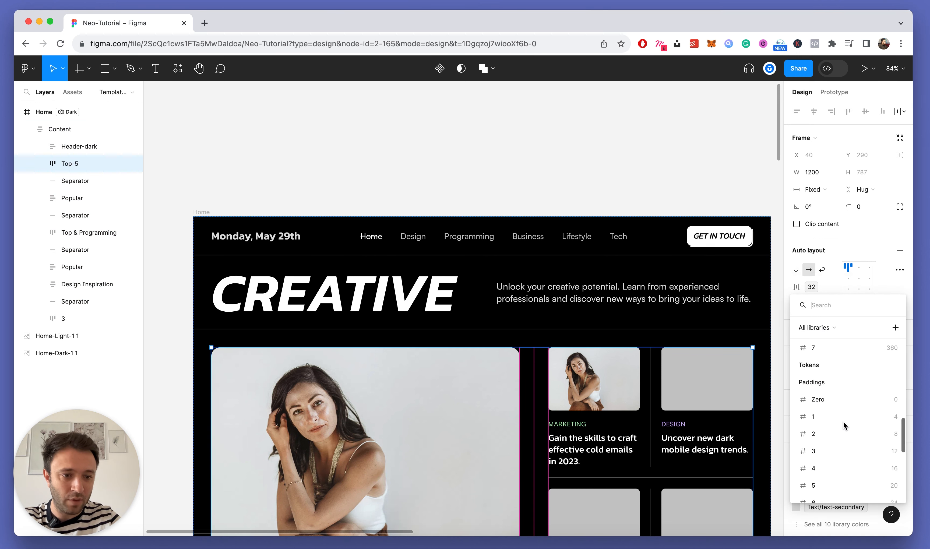
click(546, 166)
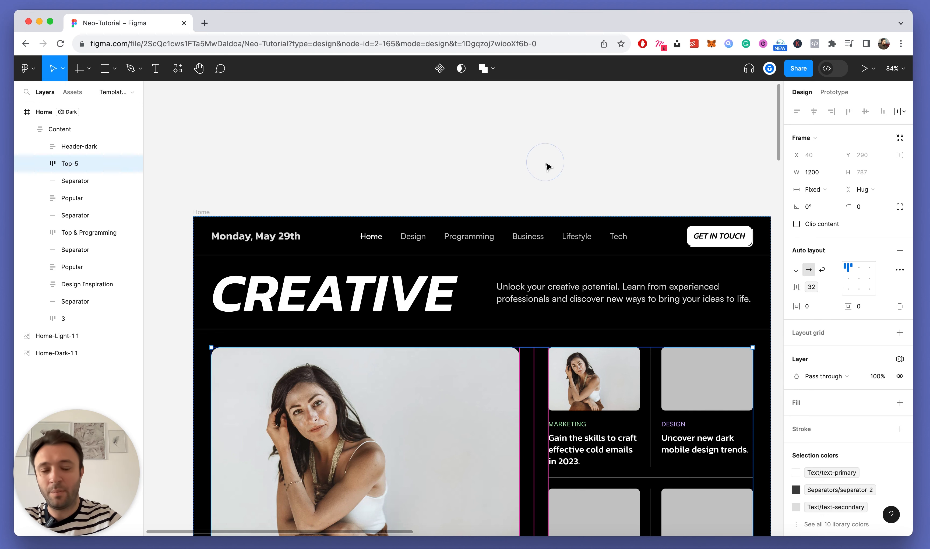
click(564, 166)
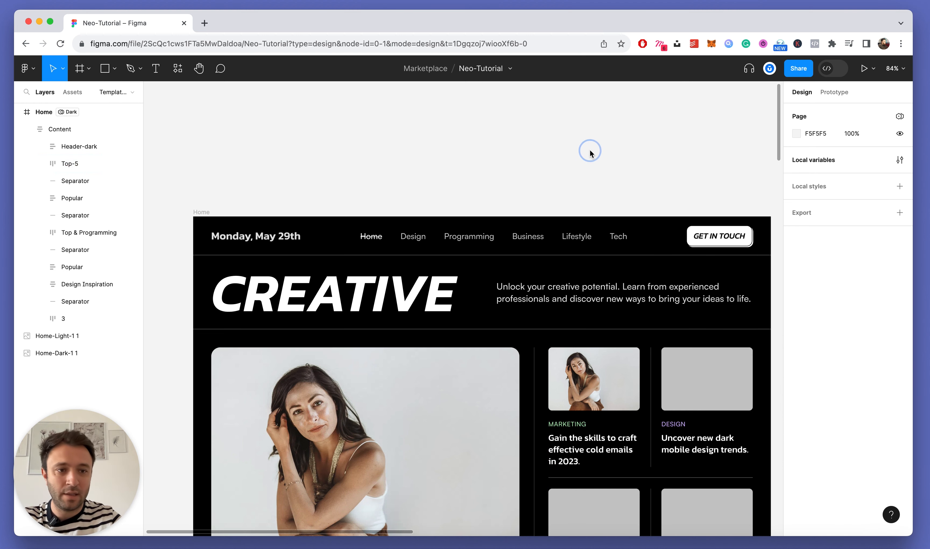
Step: Review the Paddings group of the Tokens collection in the local variables and close the window
click(900, 160)
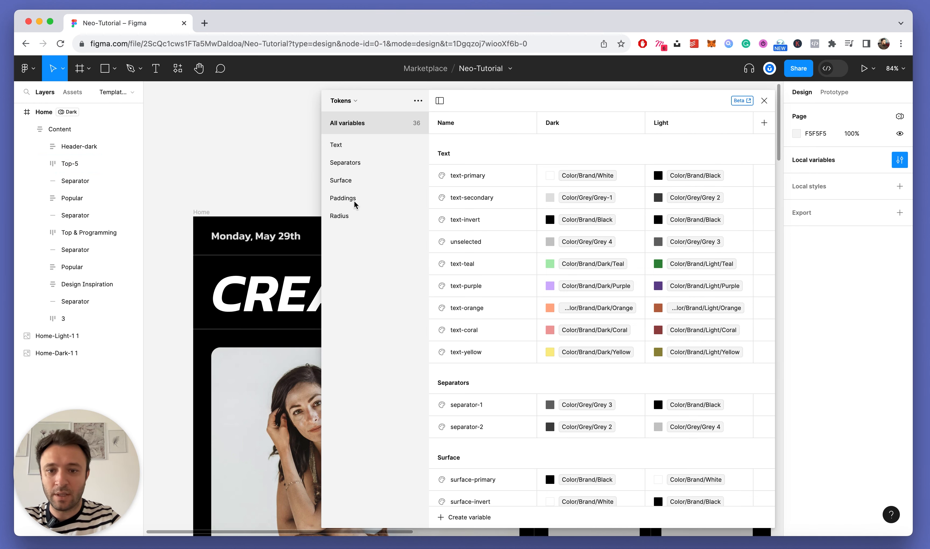
click(343, 198)
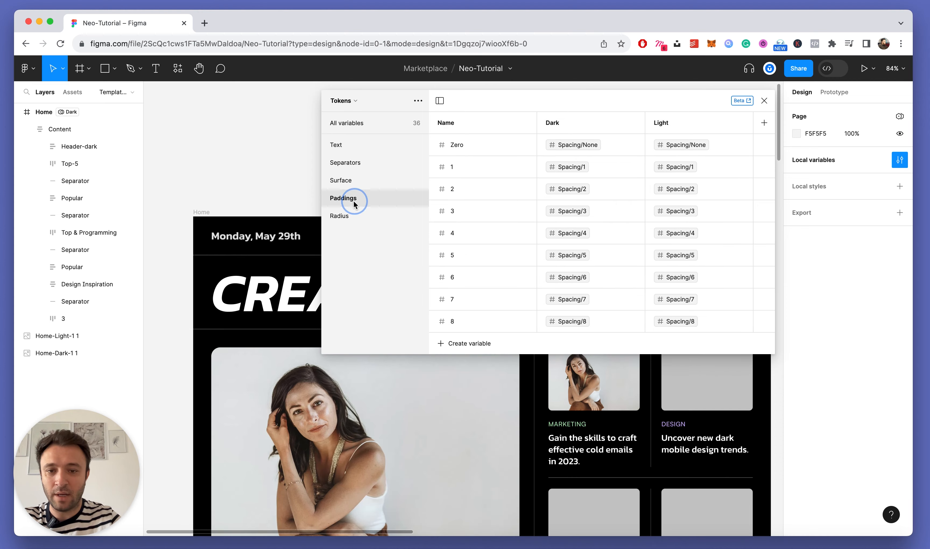
click(764, 100)
Step: Bind the auto layout gap of the nav frame in the Home header to the Paddings variable 9
scroll(334, 146, down, 5)
scroll(377, 217, up, 5)
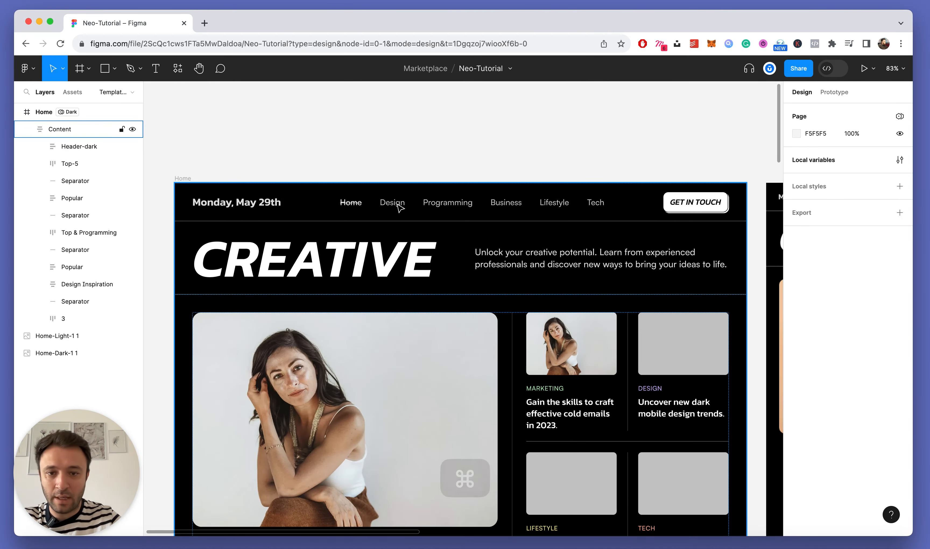
double_click(397, 205)
double_click(397, 204)
double_click(397, 205)
scroll(372, 206, up, 3)
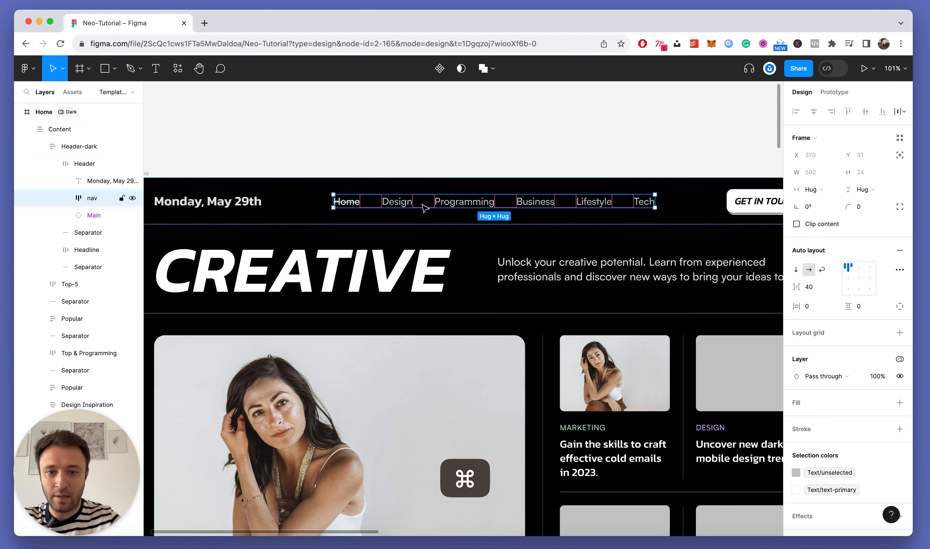
scroll(350, 203, left, 1)
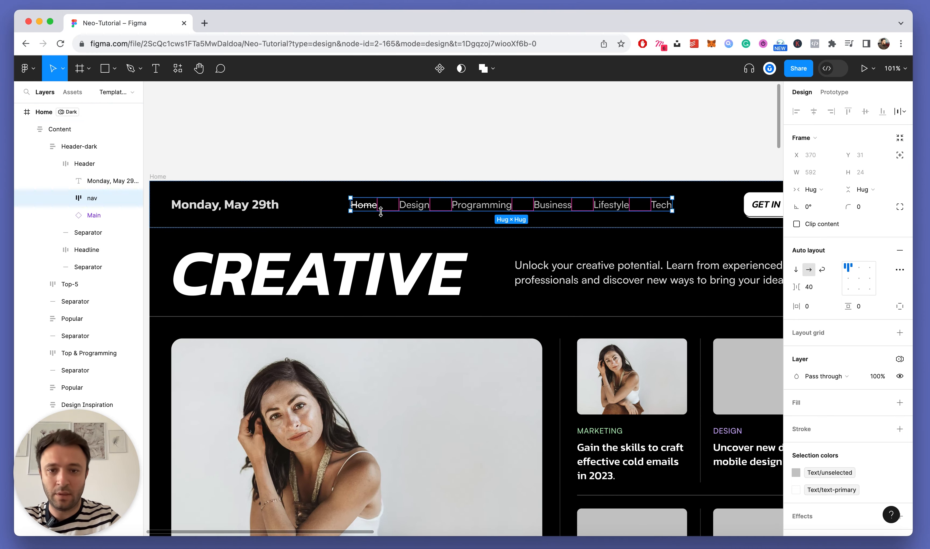
click(834, 290)
click(828, 322)
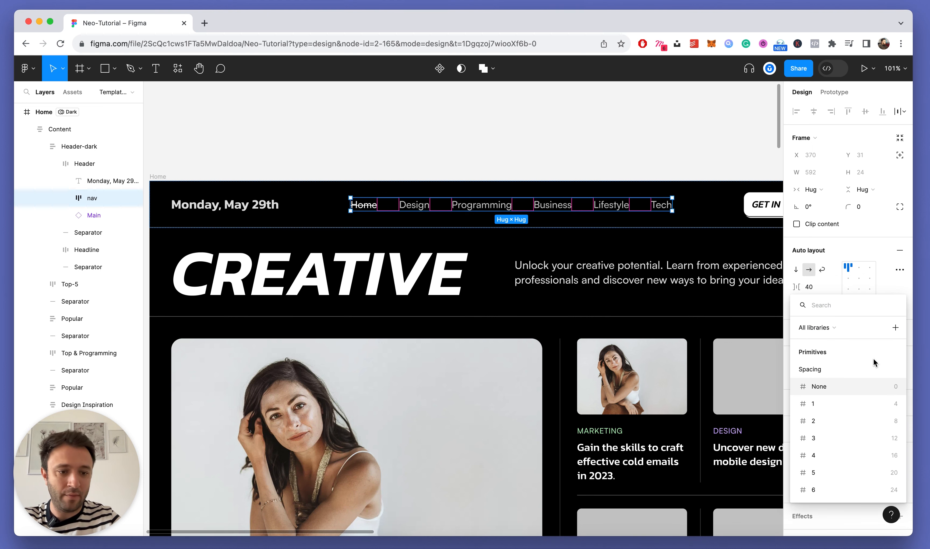
text(Paddings)
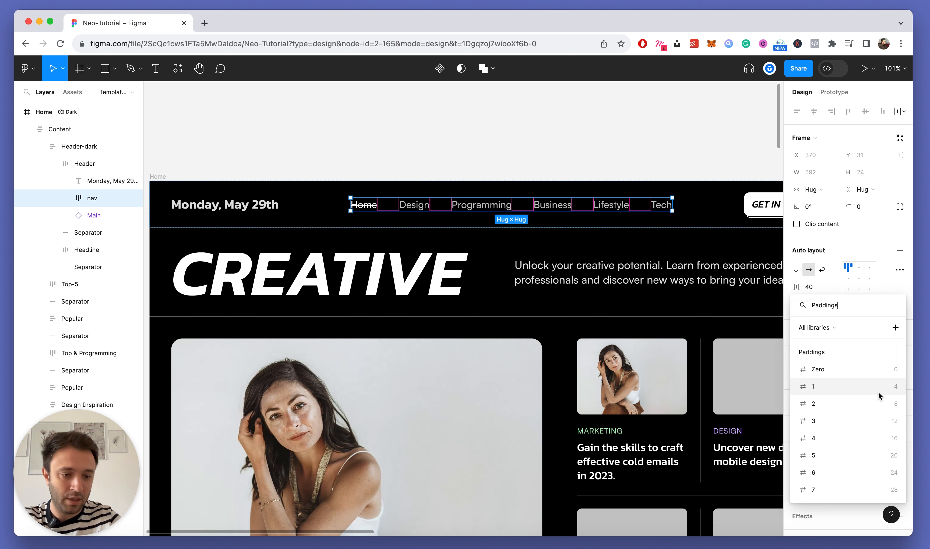
scroll(867, 410, down, 2)
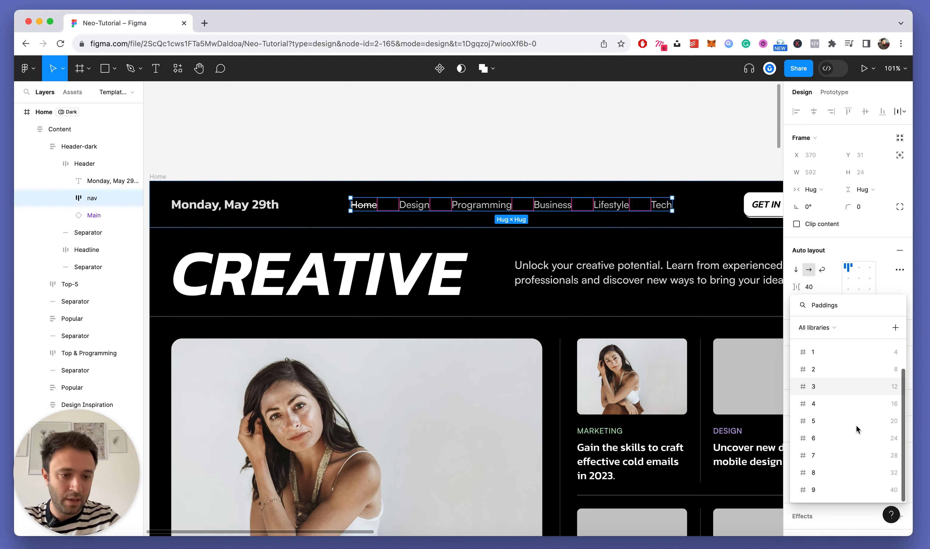
click(840, 490)
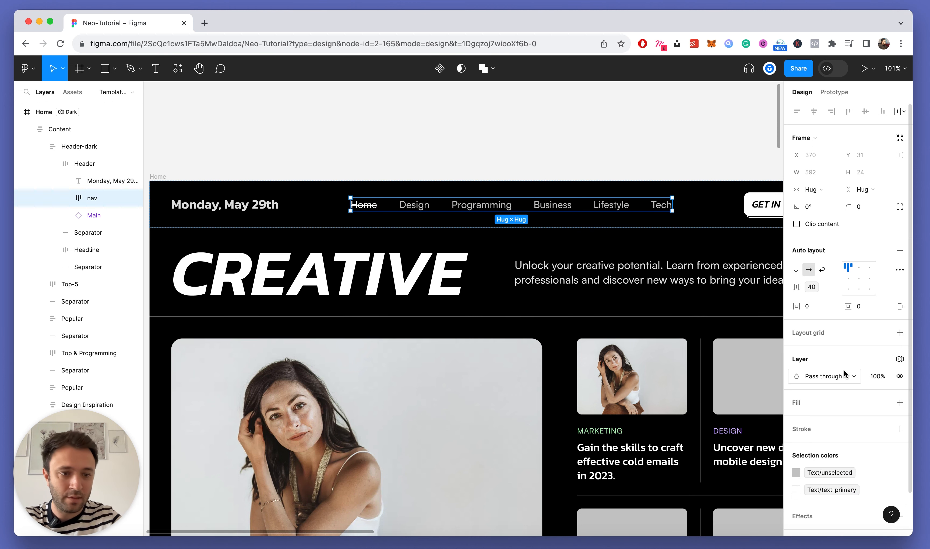
Step: Switch the nav frame's auto layout gap to the Paddings variable 7
click(829, 286)
click(838, 322)
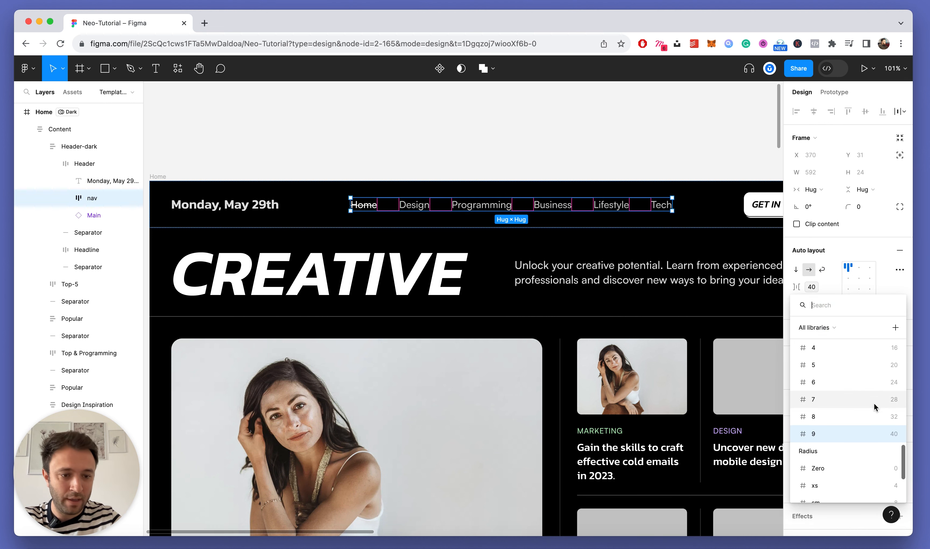
click(853, 401)
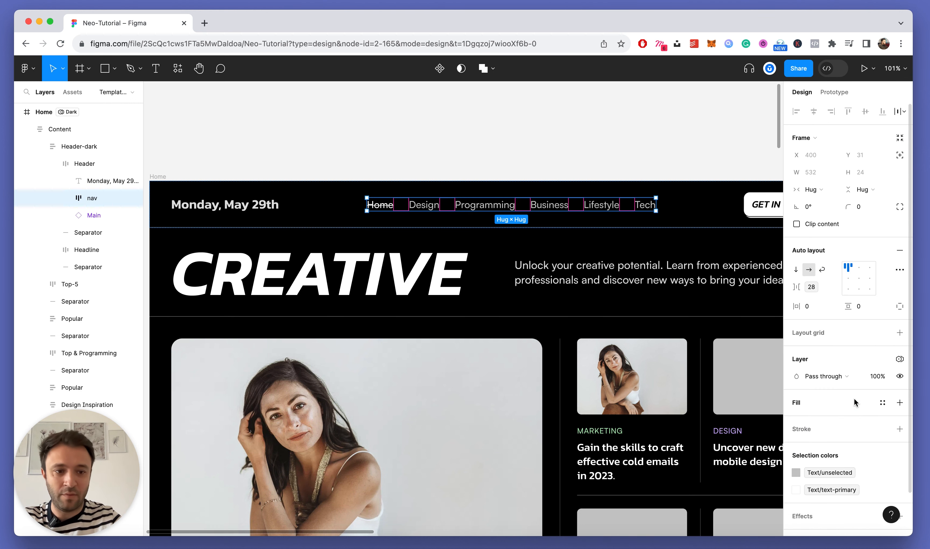
Step: Rebind the nav frame's auto layout gap to the Paddings variable 8 and deselect the frame
click(829, 289)
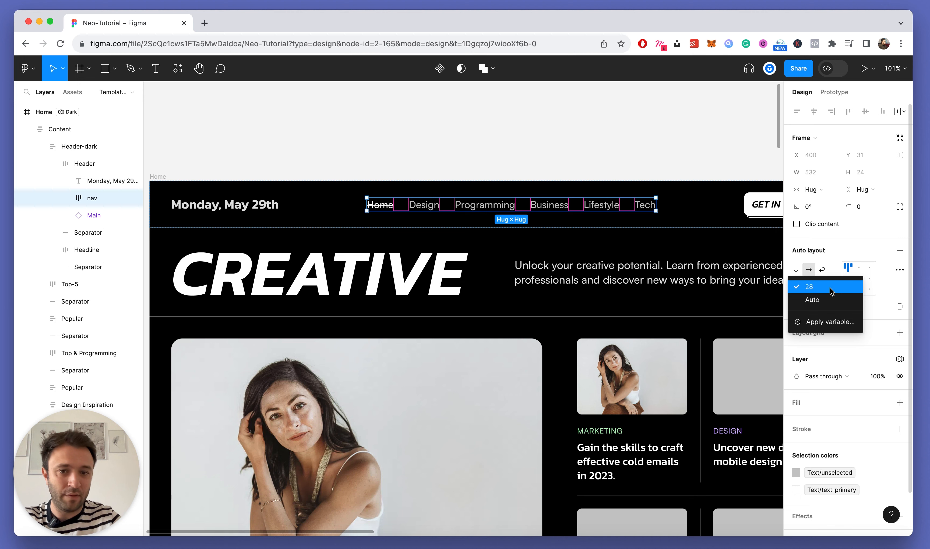
click(832, 322)
click(825, 445)
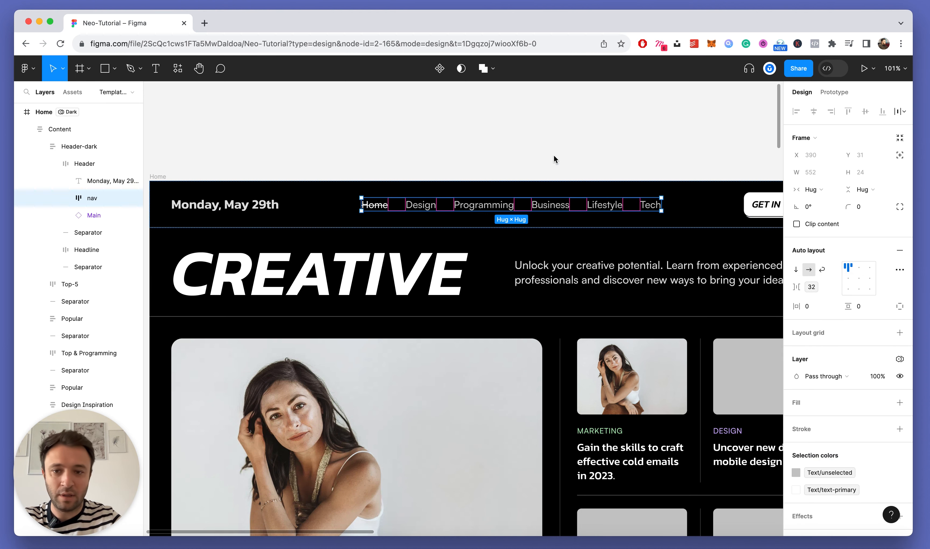
click(545, 142)
Step: Bind the corner radius of the GET IN TOUCH button in the header to the Radius variable md
scroll(546, 142, down, 5)
scroll(675, 184, up, 10)
scroll(674, 185, up, 3)
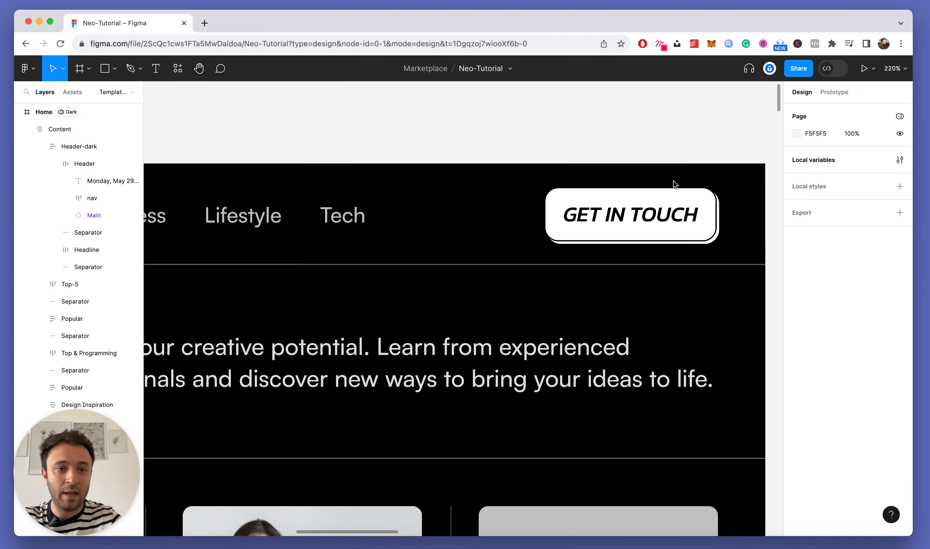
scroll(711, 200, down, 1)
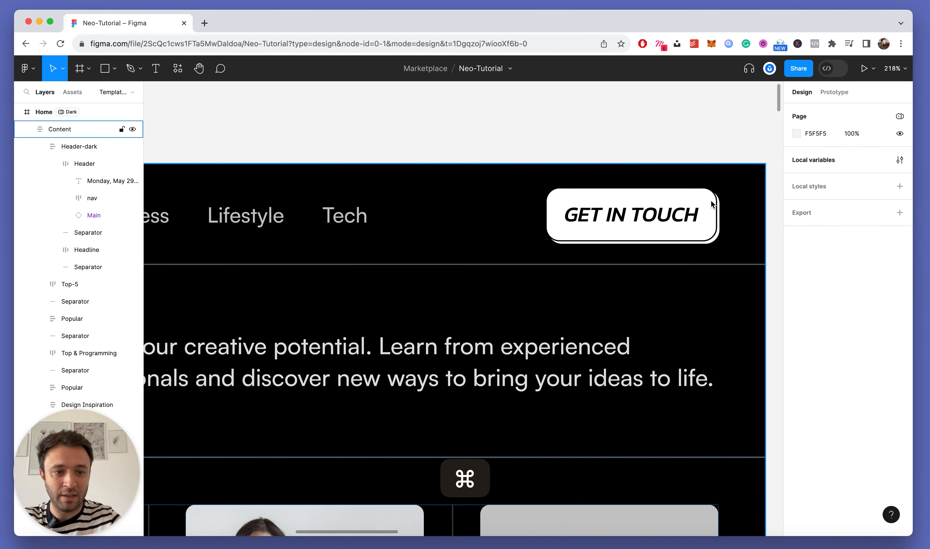
super+click(713, 202)
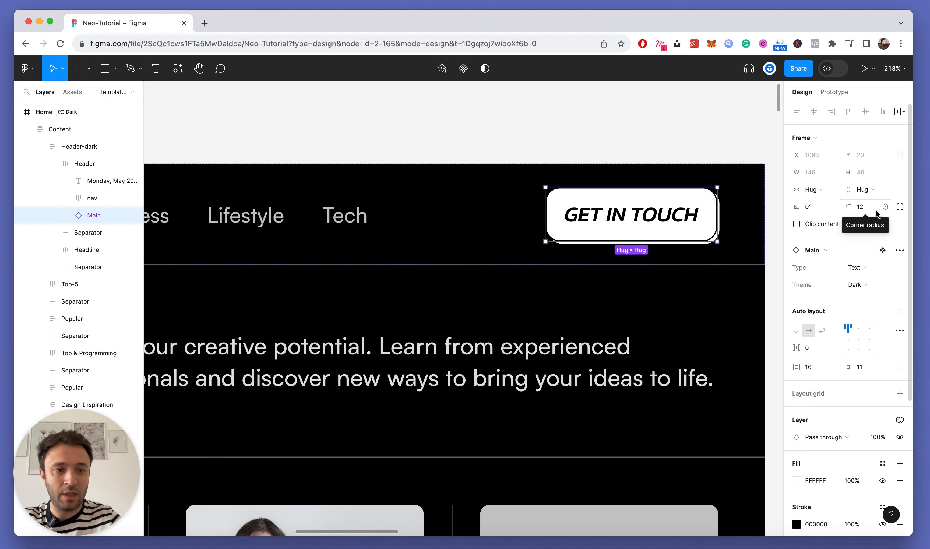
click(885, 207)
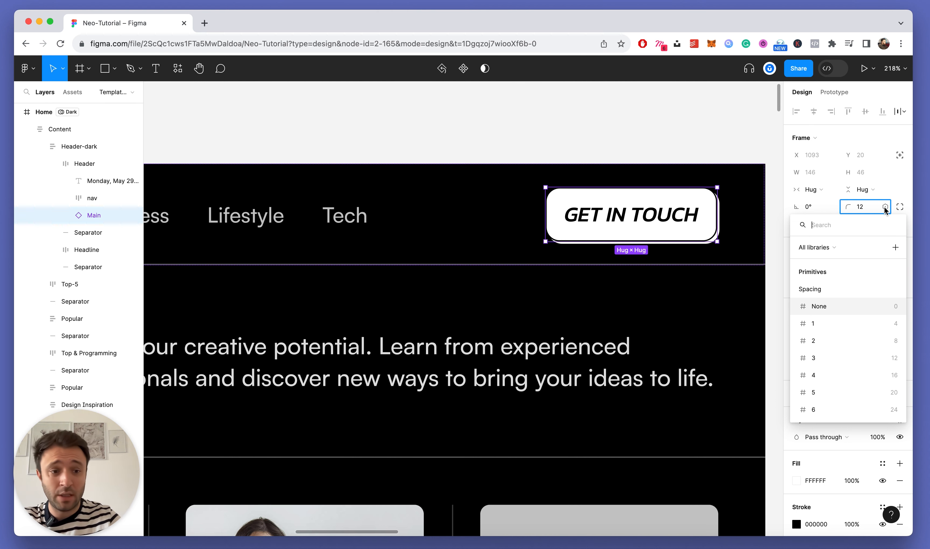
text(Radius)
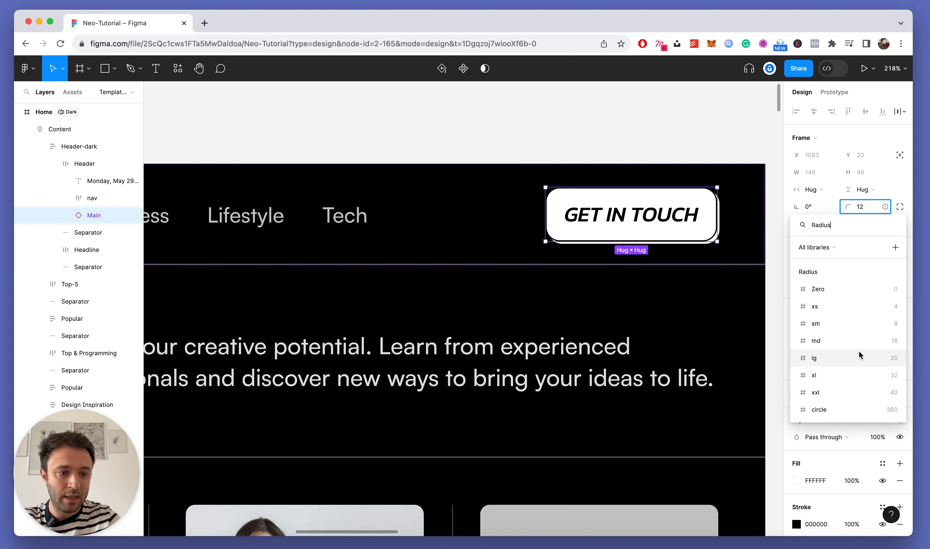
click(869, 338)
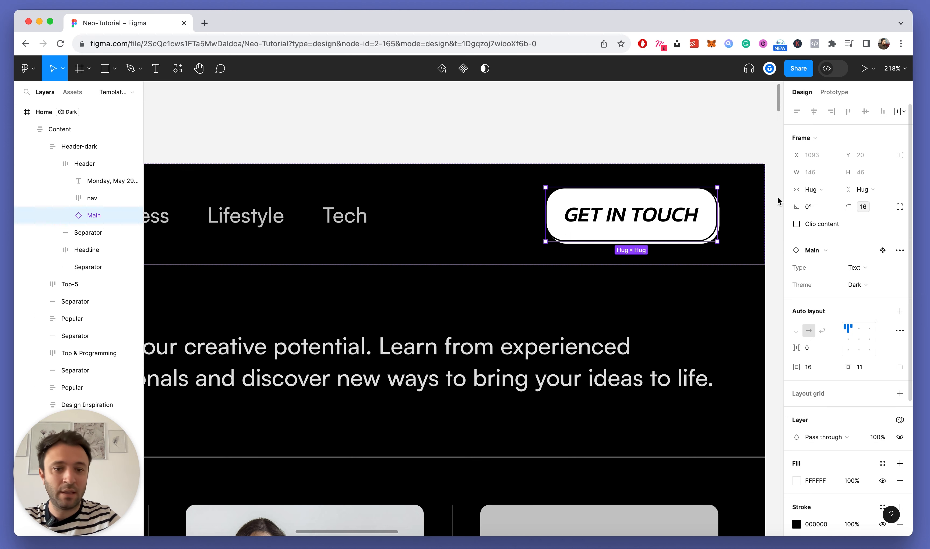
Step: Switch the GET IN TOUCH button's corner radius to the Radius variable sm and back to md
click(884, 207)
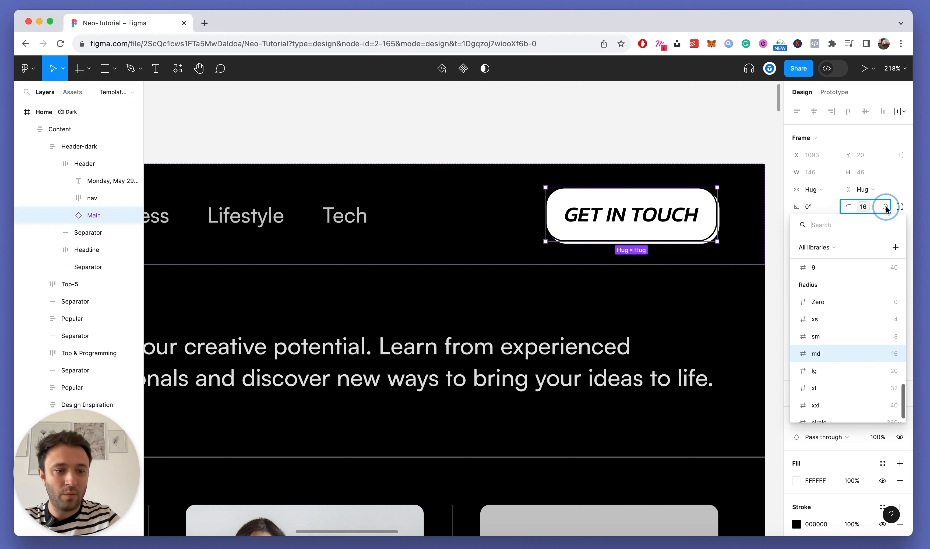
click(893, 336)
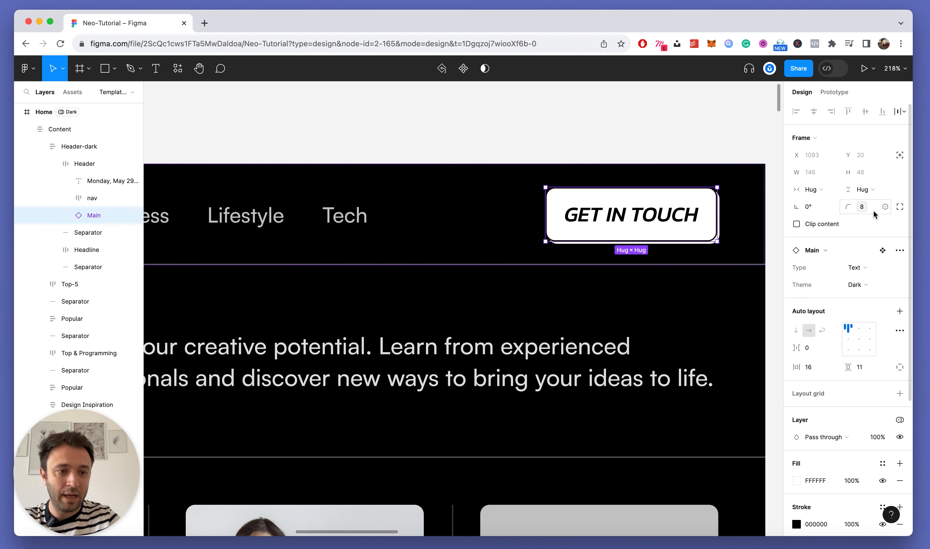
click(884, 207)
click(831, 360)
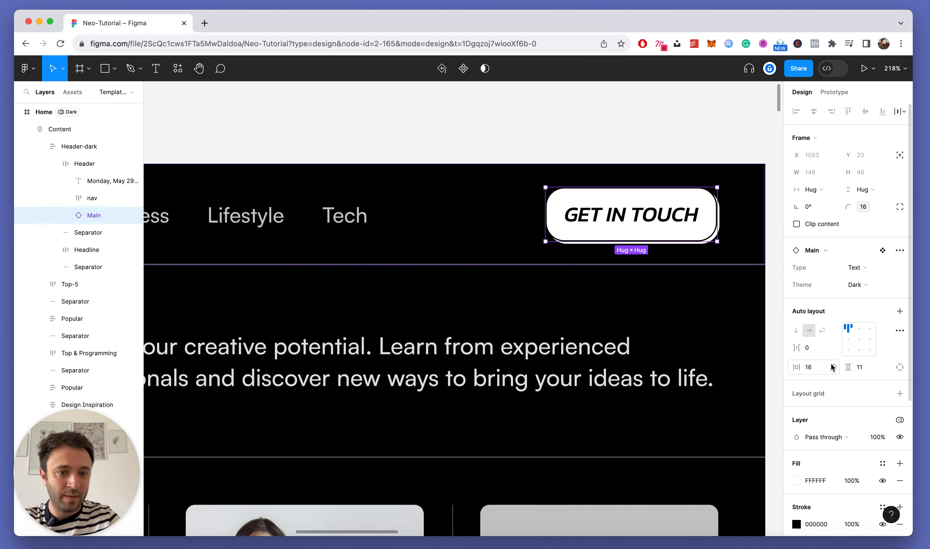
click(692, 129)
Step: Review the Paddings and Radius variables available for the GET IN TOUCH button's corner radius
scroll(690, 130, down, 5)
scroll(690, 134, down, 3)
scroll(694, 156, up, 5)
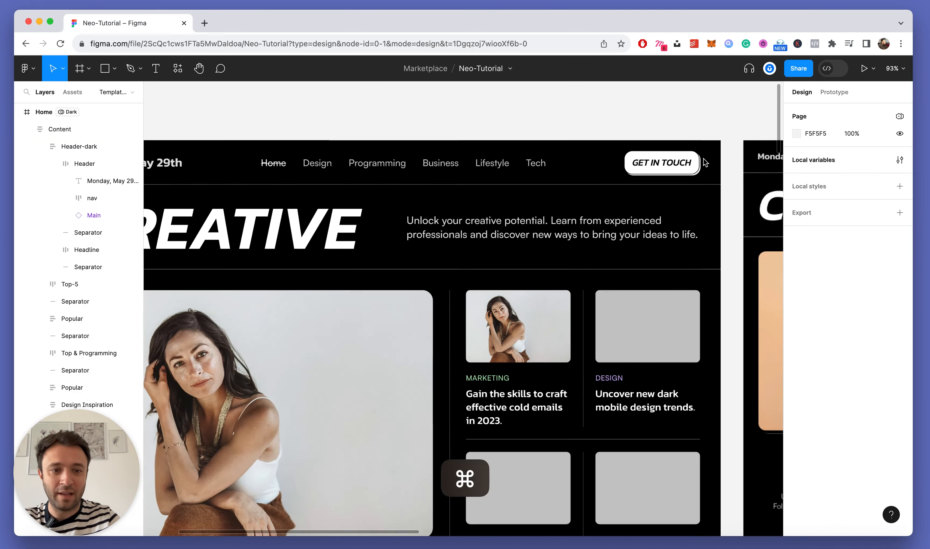
click(691, 163)
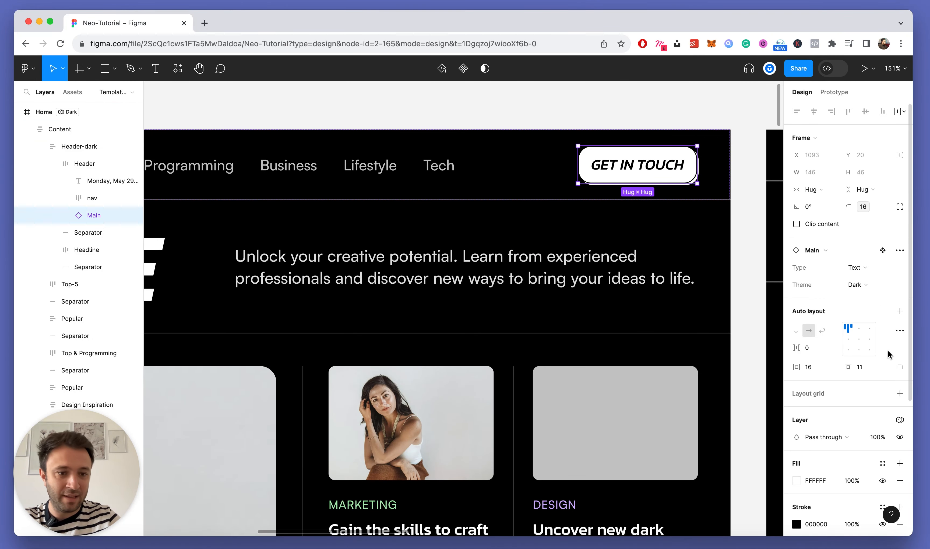
click(884, 207)
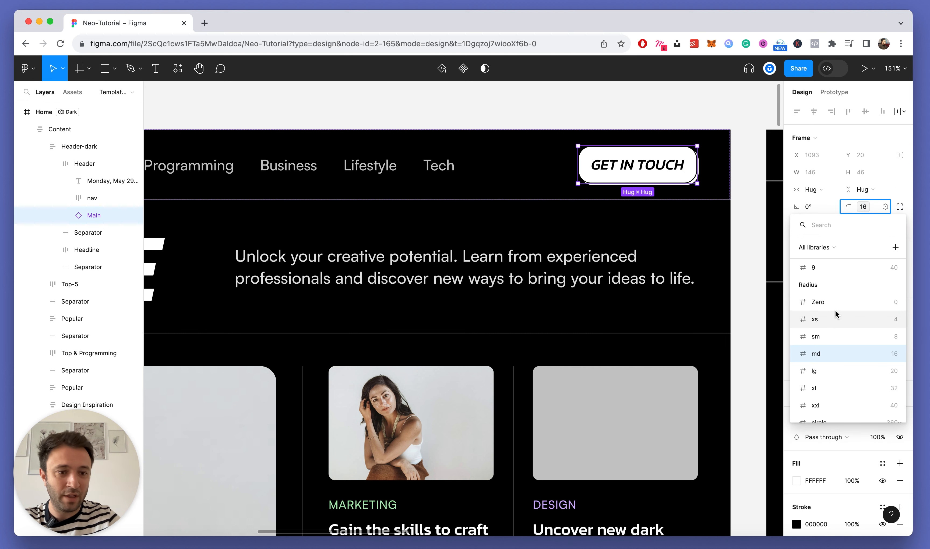
scroll(834, 310, up, 3)
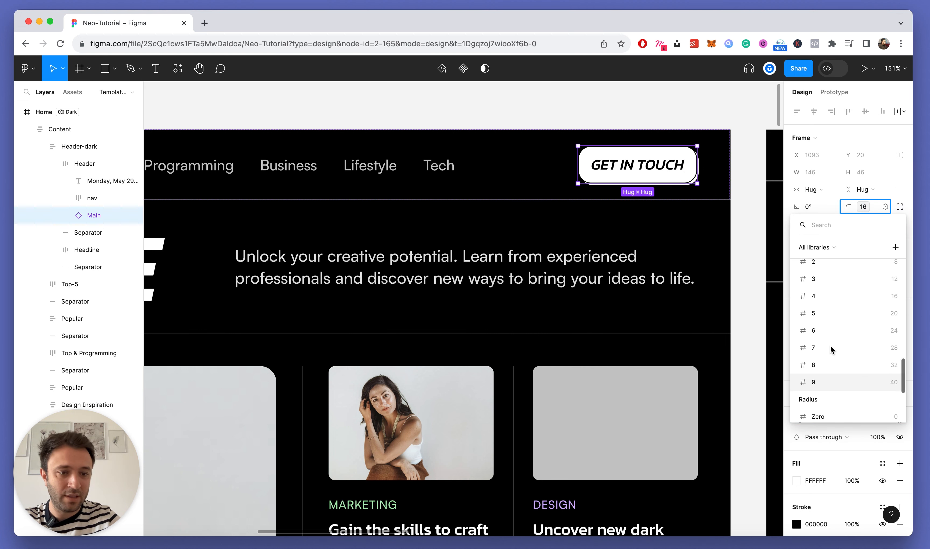
scroll(830, 346, up, 3)
scroll(831, 346, down, 4)
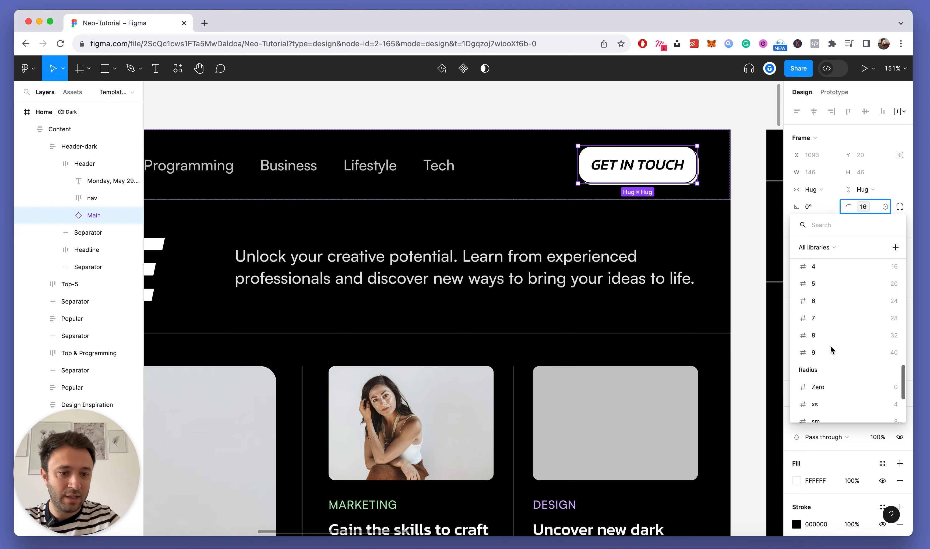
click(645, 108)
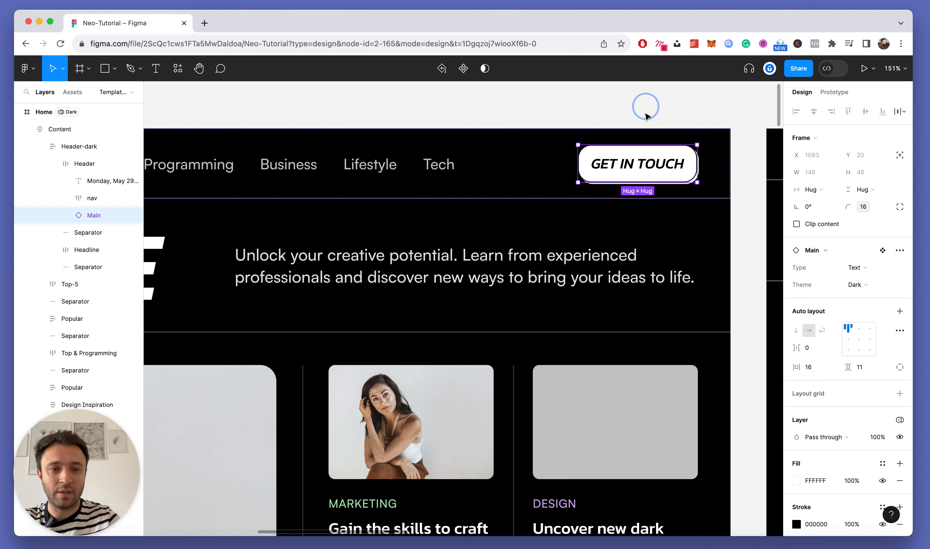
scroll(646, 116, down, 5)
key(Escape)
scroll(499, 260, down, 1)
Step: Bind the auto layout gap of the Header-dark frame to the Paddings variable Zero
double_click(484, 146)
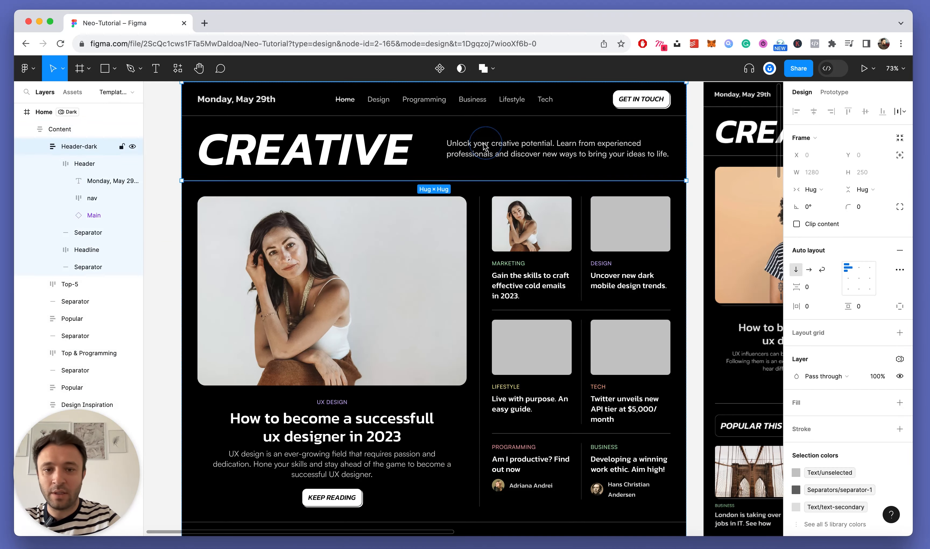
scroll(328, 151, up, 1)
scroll(283, 178, up, 3)
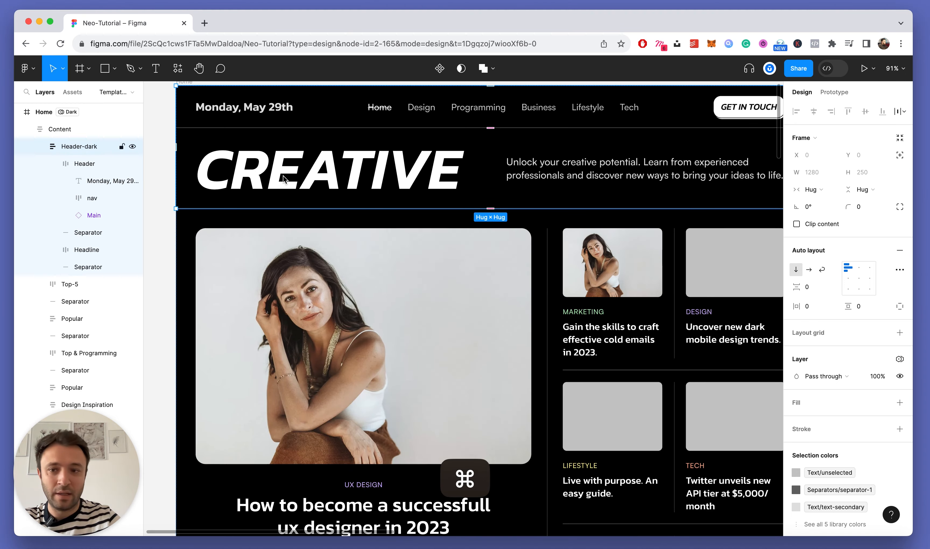
scroll(282, 177, left, 2)
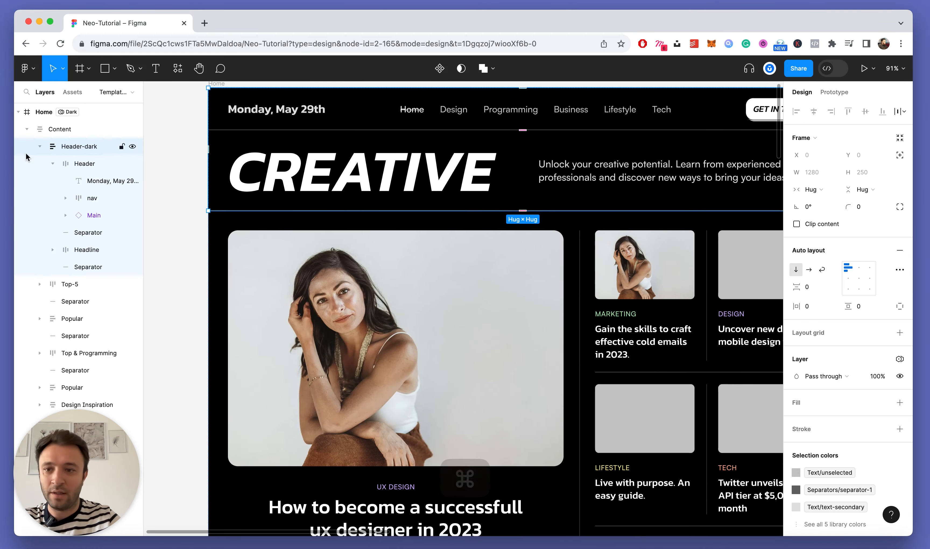
click(835, 289)
click(831, 322)
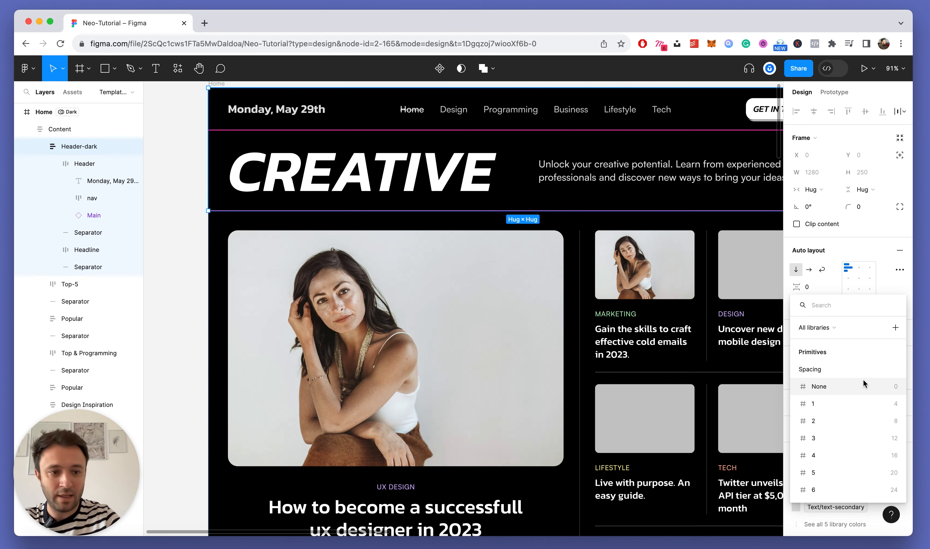
text(Paddi)
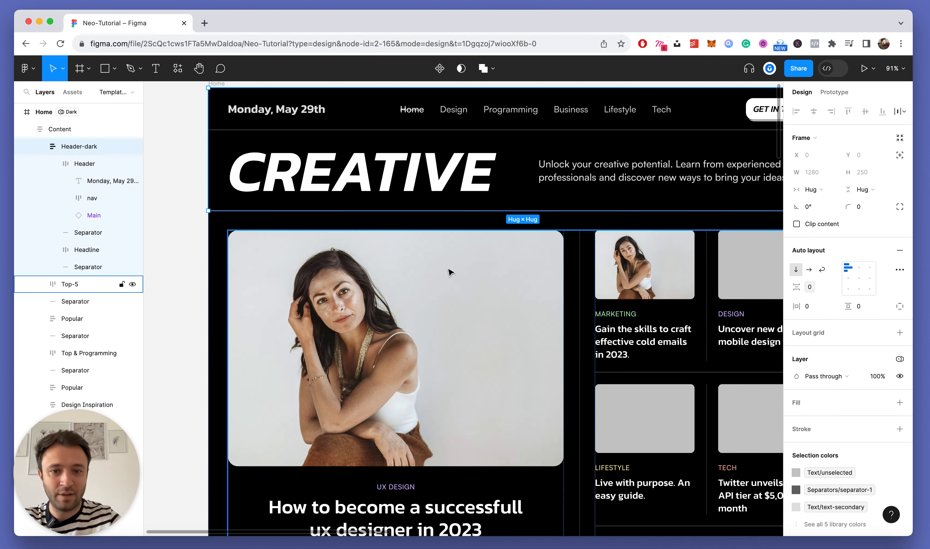
Step: Bind the auto layout gap of the Feed frame in the Top-5 section to the Paddings variable 6
scroll(444, 397, down, 5)
super+scroll(445, 398, up, 5)
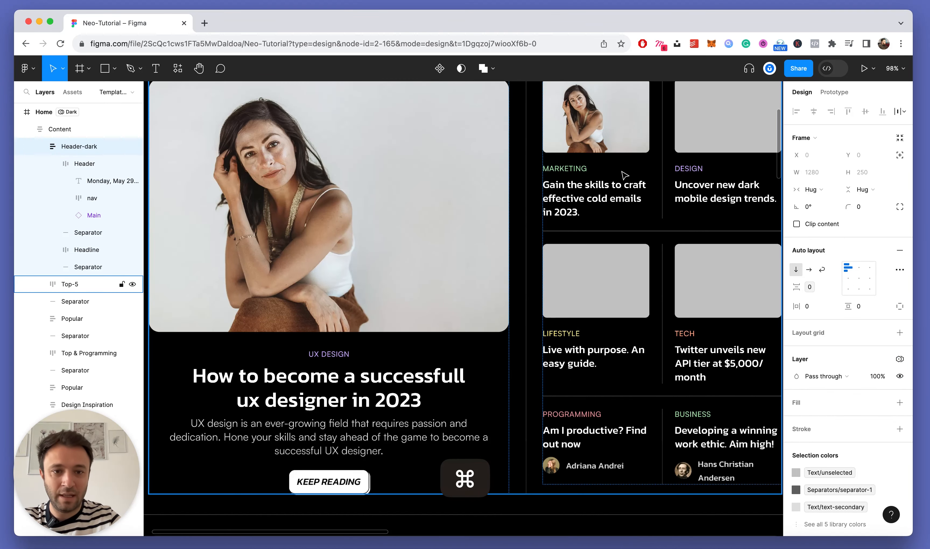
click(622, 175)
scroll(612, 185, up, 3)
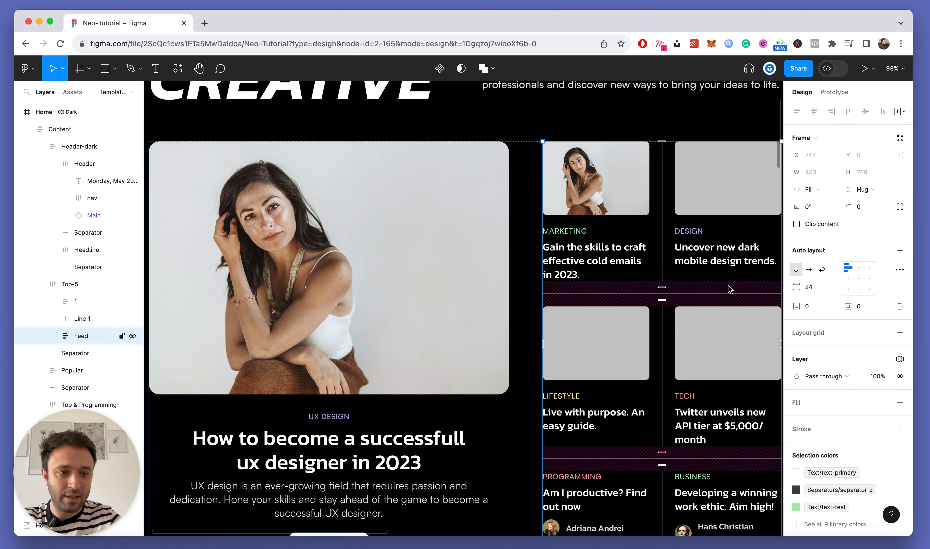
click(833, 288)
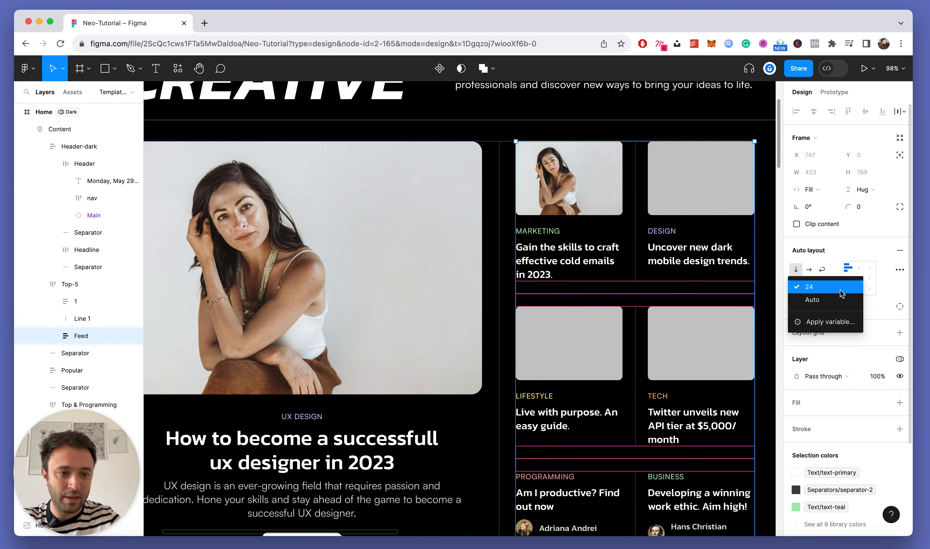
click(834, 322)
text(Paddings)
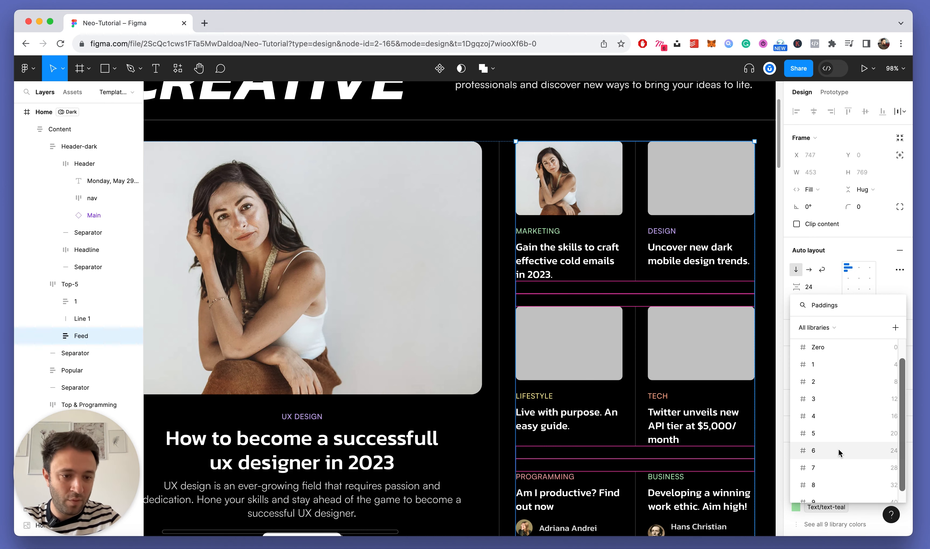
click(838, 451)
Step: Look through the variables offered for the Feed frame's auto layout gap and close the list
scroll(580, 259, down, 5)
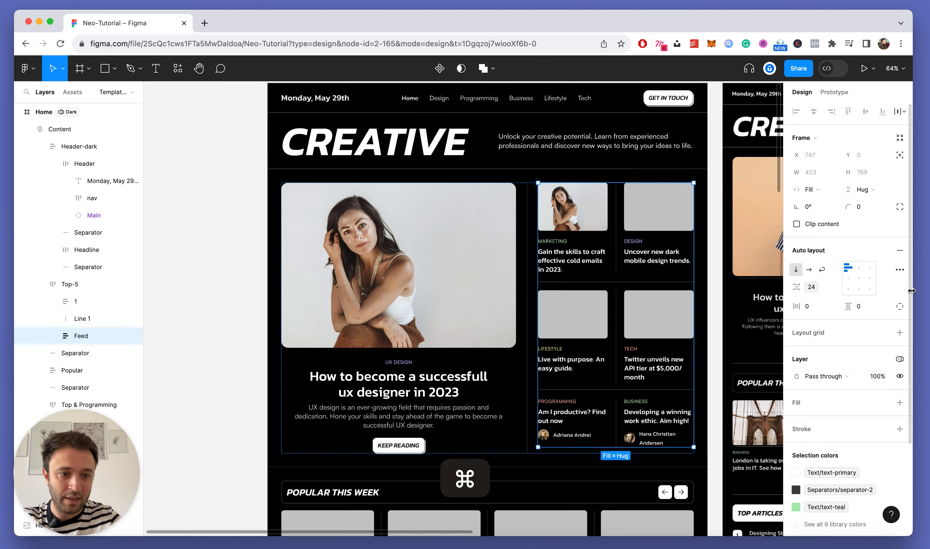
click(833, 286)
click(829, 321)
scroll(814, 438, down, 4)
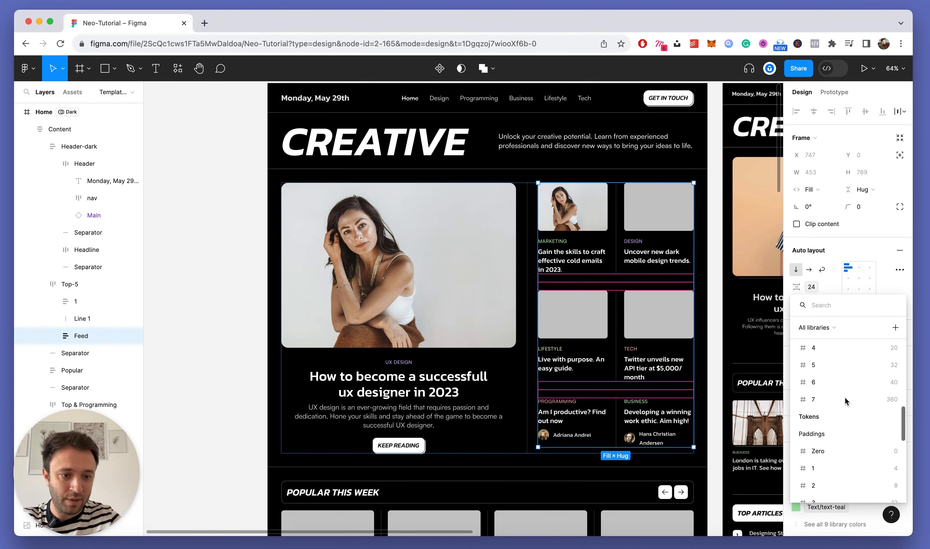
click(255, 221)
scroll(265, 223, down, 3)
scroll(733, 257, up, 5)
scroll(732, 257, up, 2)
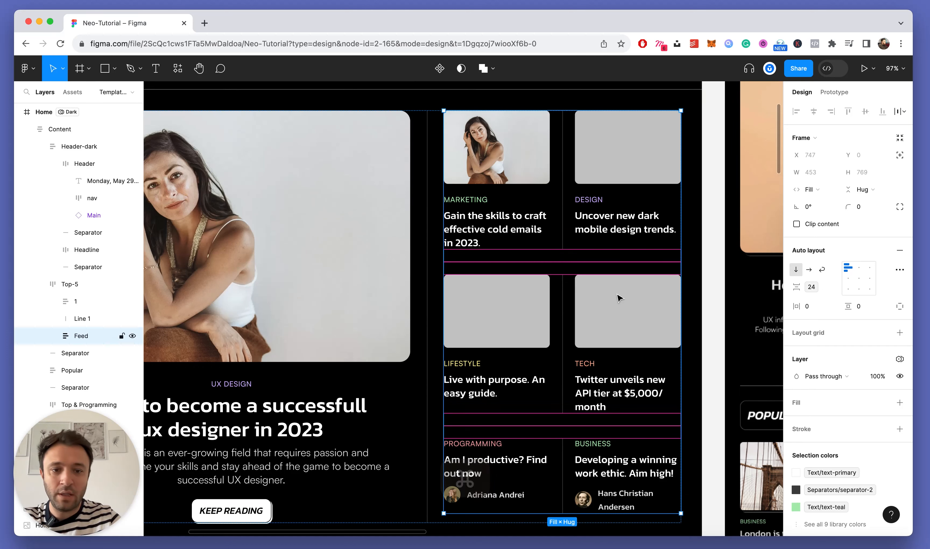
Step: Bind the auto layout gap of the Feed's first row, with the MARKETING and DESIGN cards, to the Paddings variable 6
click(701, 200)
scroll(477, 202, up, 2)
double_click(478, 201)
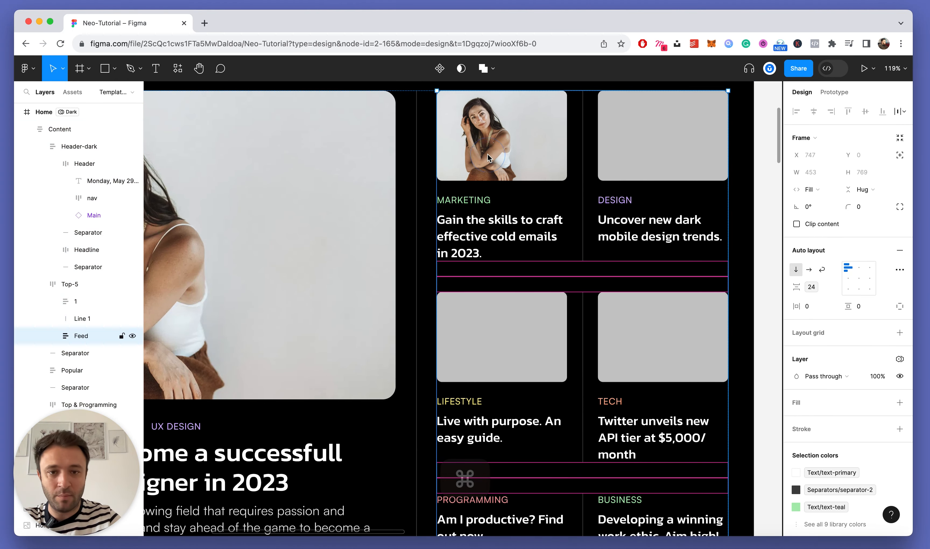
scroll(723, 232, up, 1)
double_click(721, 231)
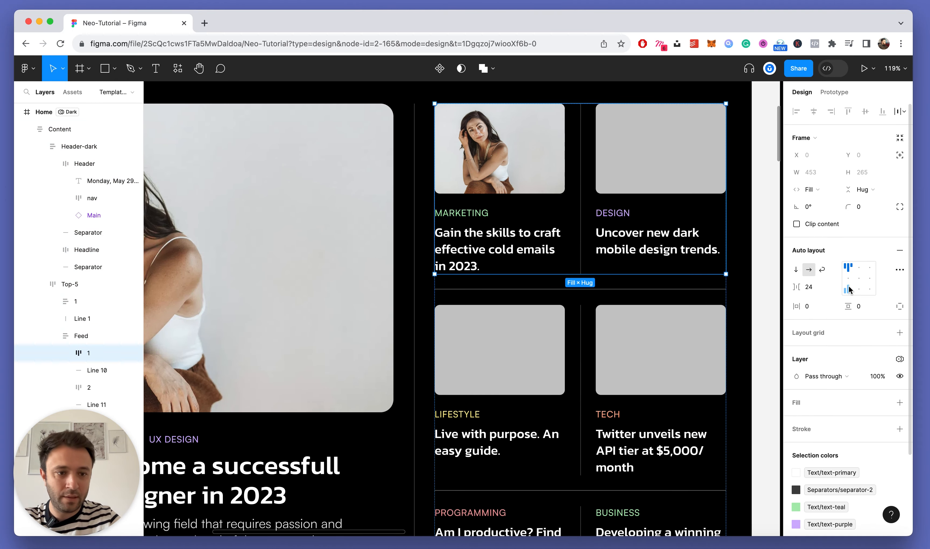
click(832, 289)
click(820, 327)
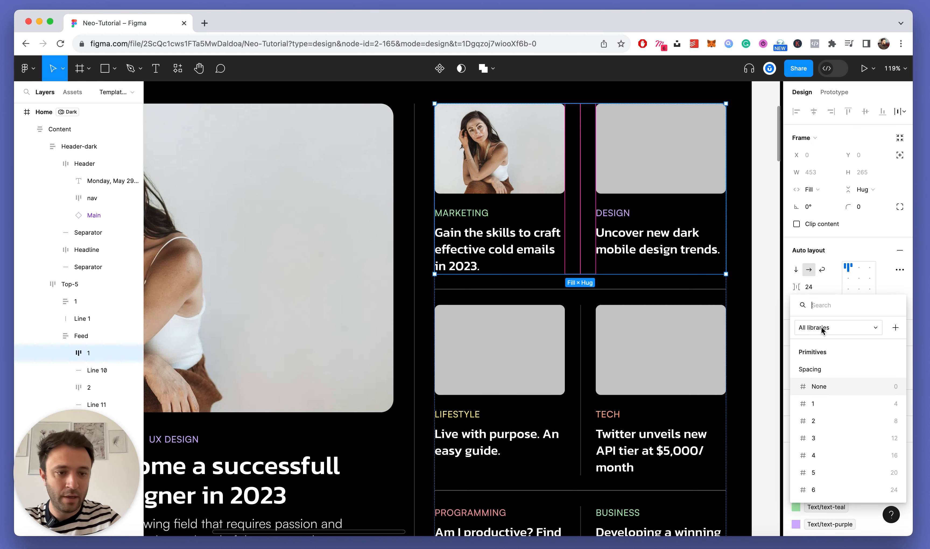
text(Padding)
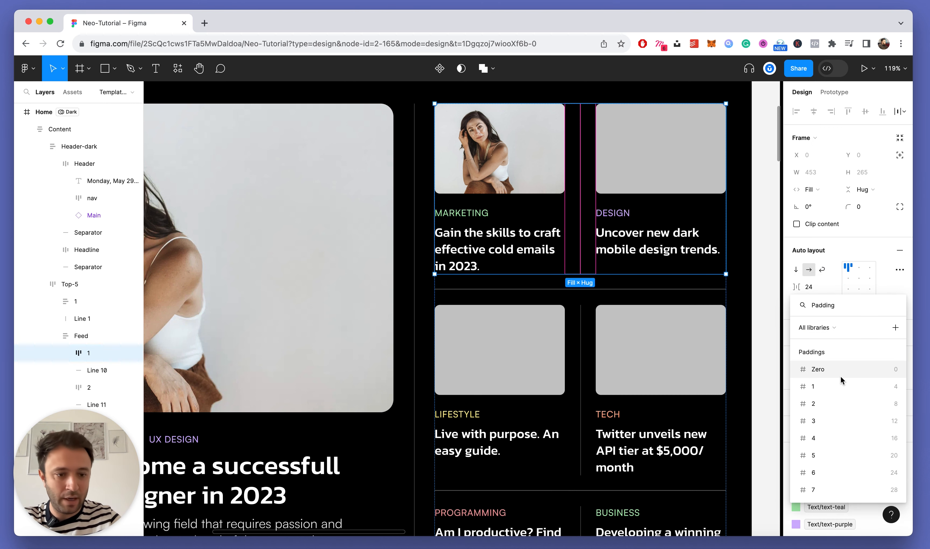
click(853, 469)
Step: Try to transfer the gap variable from the first Feed row to the second by copying and pasting properties
key(alt+super+c)
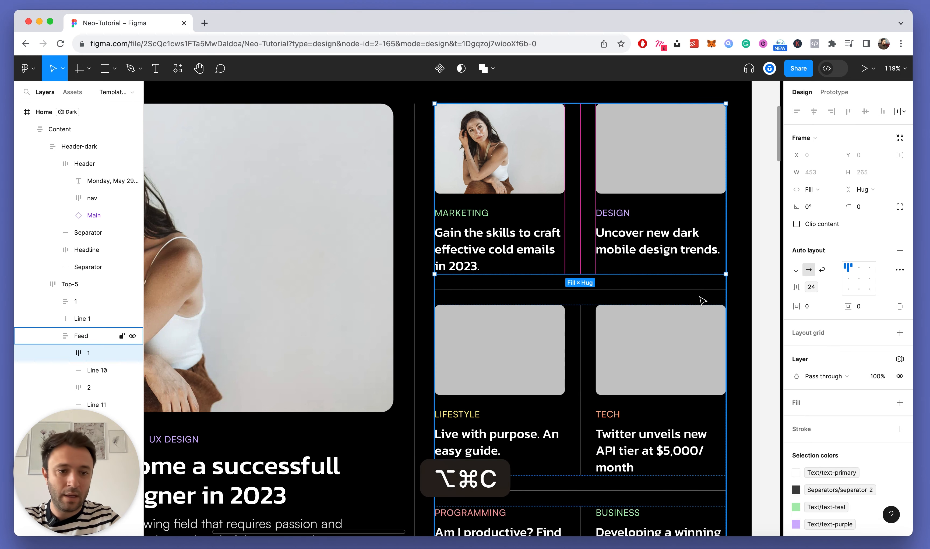
scroll(667, 299, down, 2)
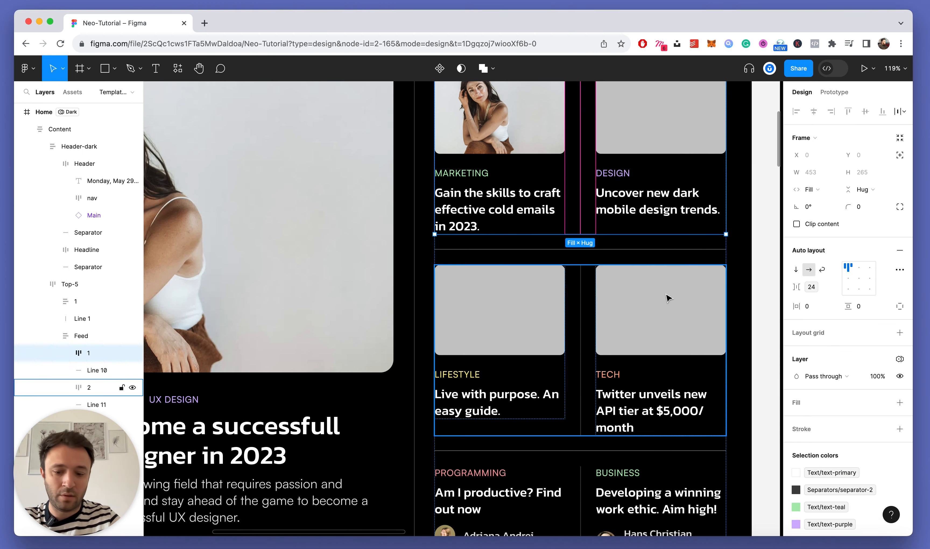
click(668, 298)
key(alt+super+v)
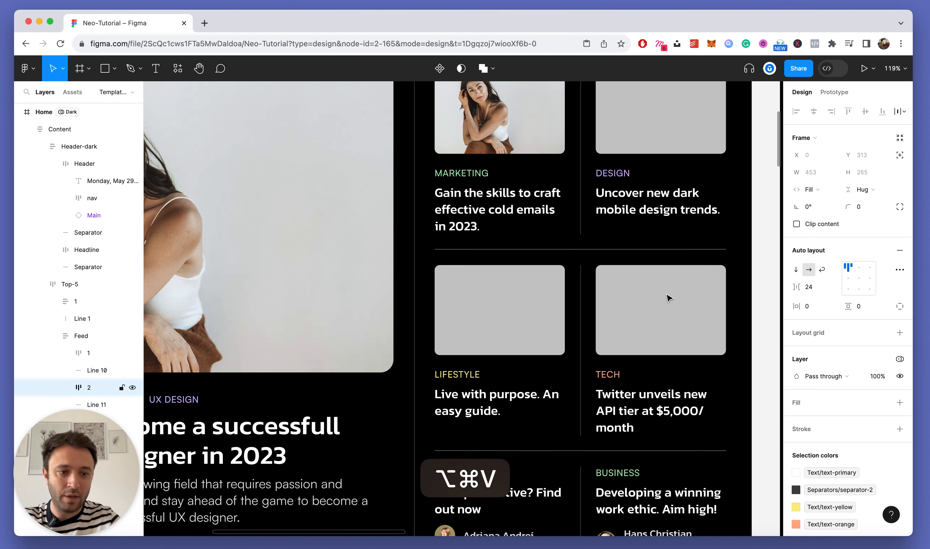
scroll(640, 200, up, 3)
click(623, 187)
key(alt+super+c)
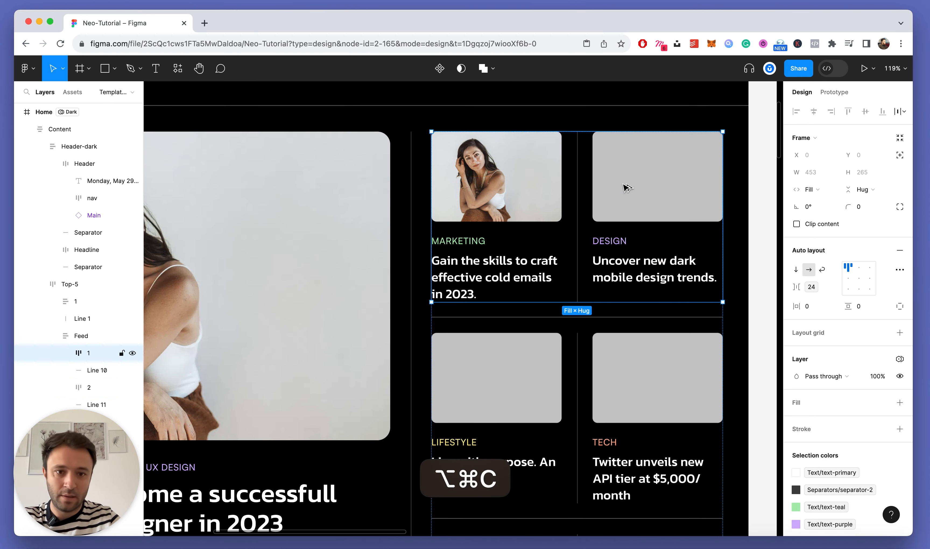
click(620, 368)
key(alt+super+v)
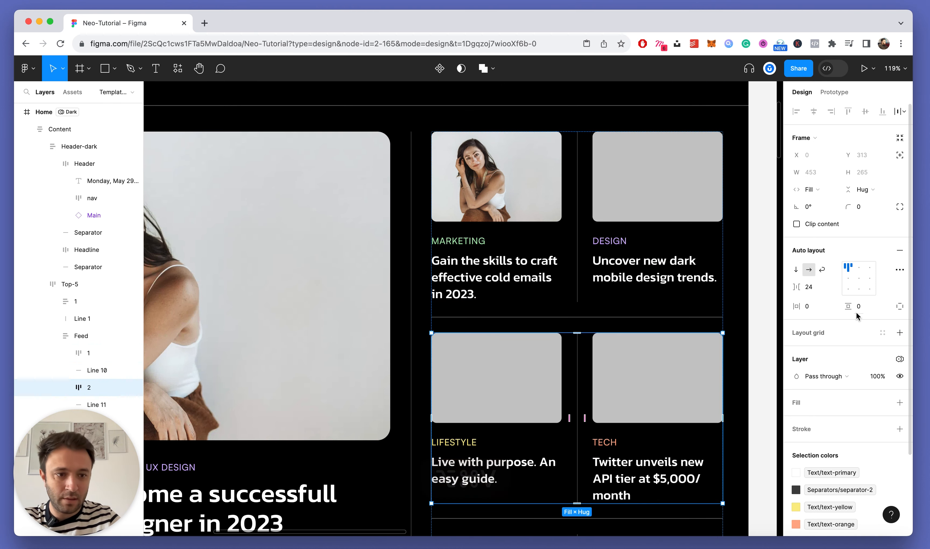
Step: Bind the auto layout gap of the Feed's second row, with the LIFESTYLE and TECH cards, to the Paddings variable 6
click(832, 287)
click(827, 321)
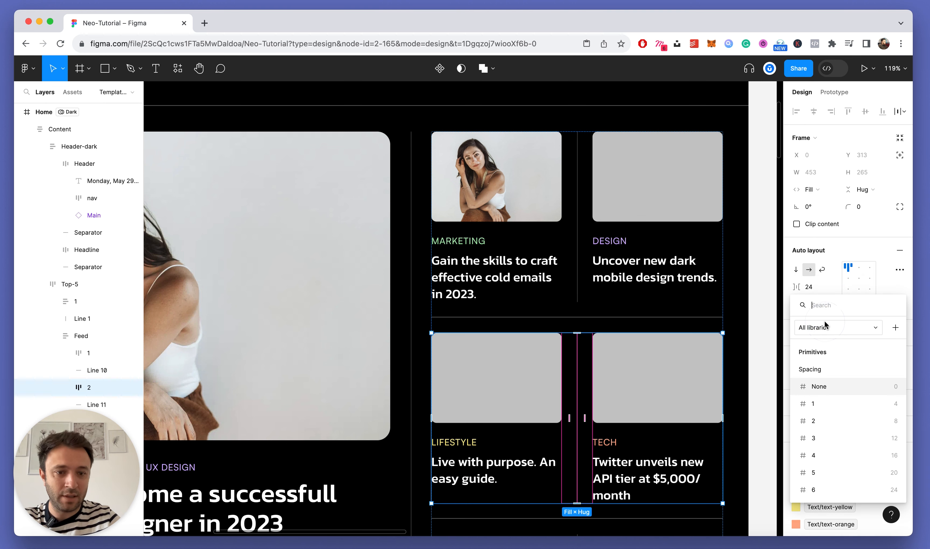
scroll(615, 283, down, 2)
text(paddings)
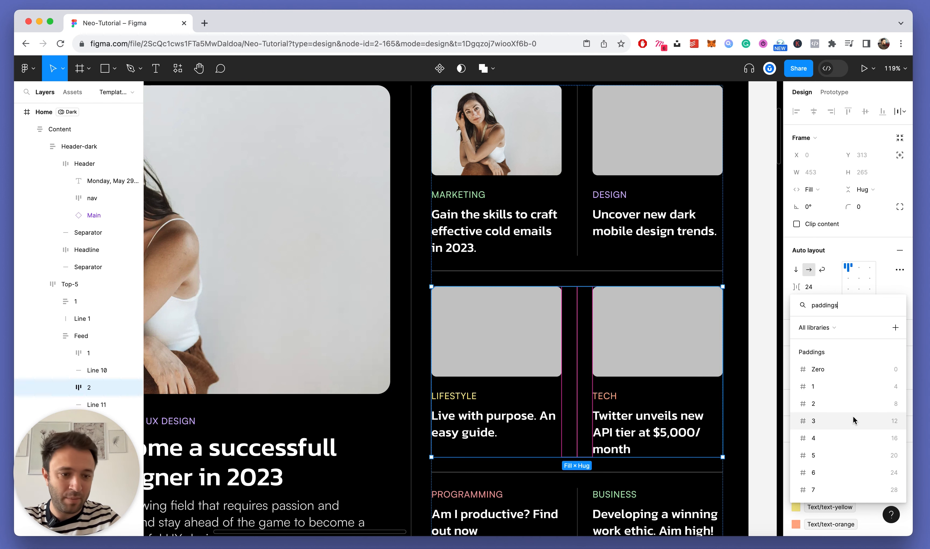
scroll(853, 463, down, 1)
click(854, 463)
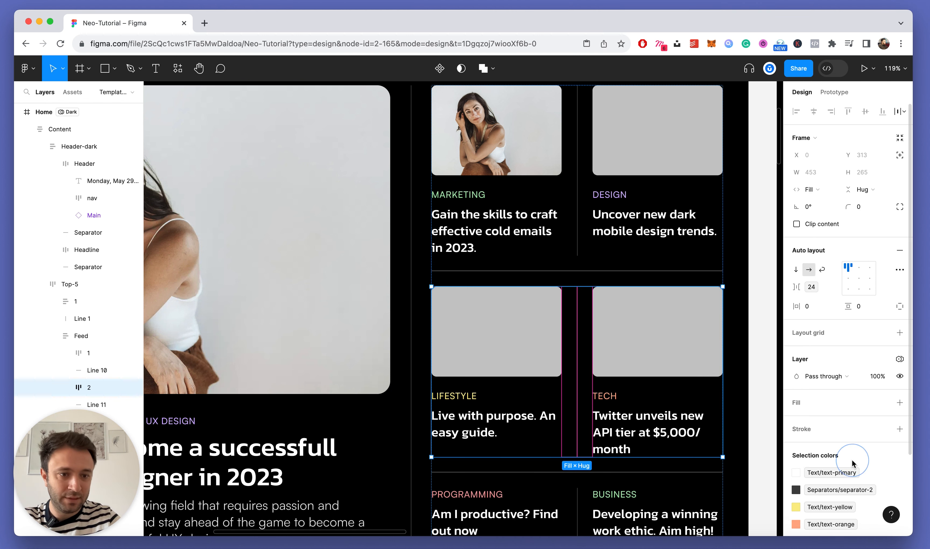
Step: Bind the auto layout gap of the Feed's third row, with the PROGRAMMING and BUSINESS cards, to the Paddings variable 6
scroll(550, 305, down, 4)
click(507, 362)
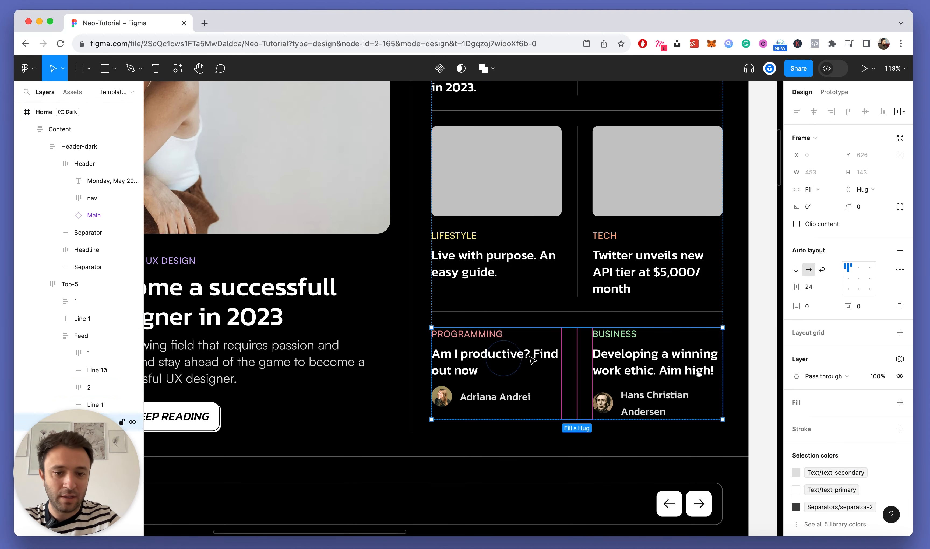
click(814, 286)
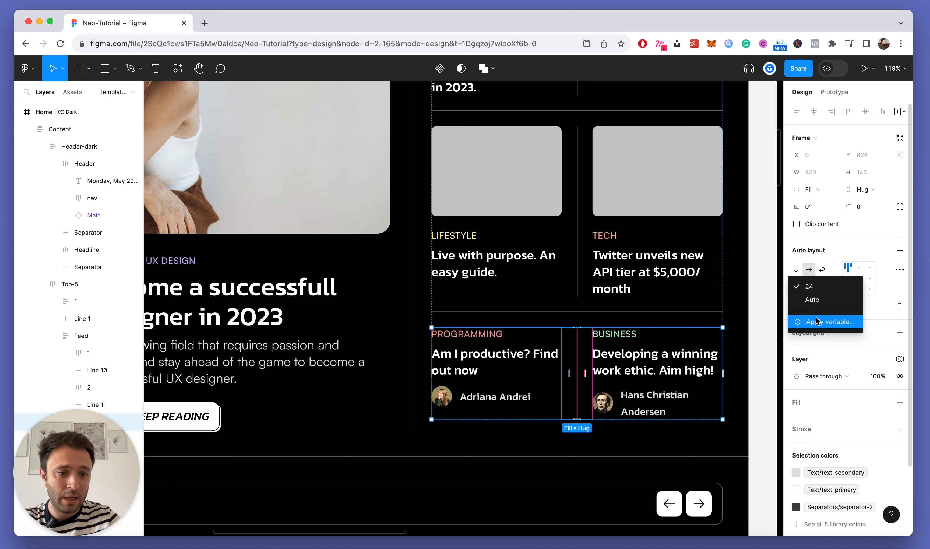
click(829, 321)
text(padding)
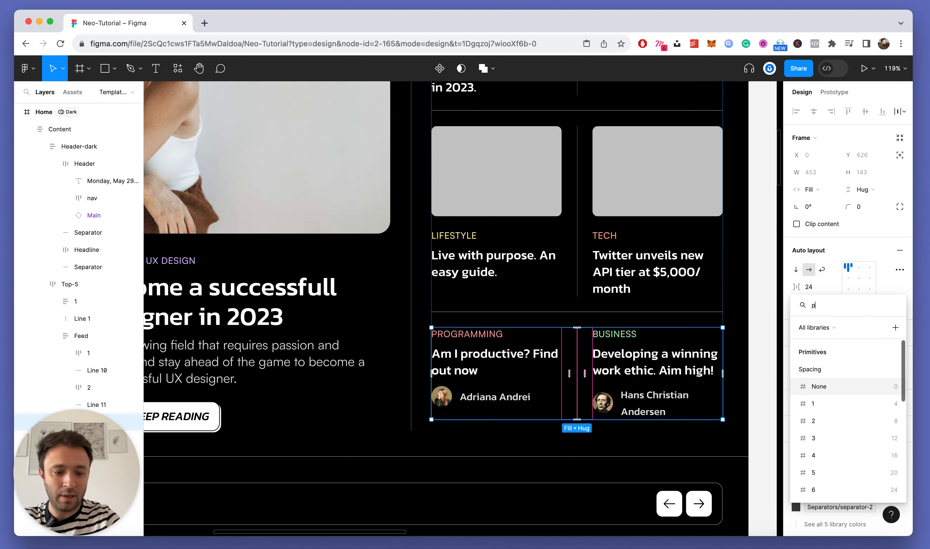
click(859, 476)
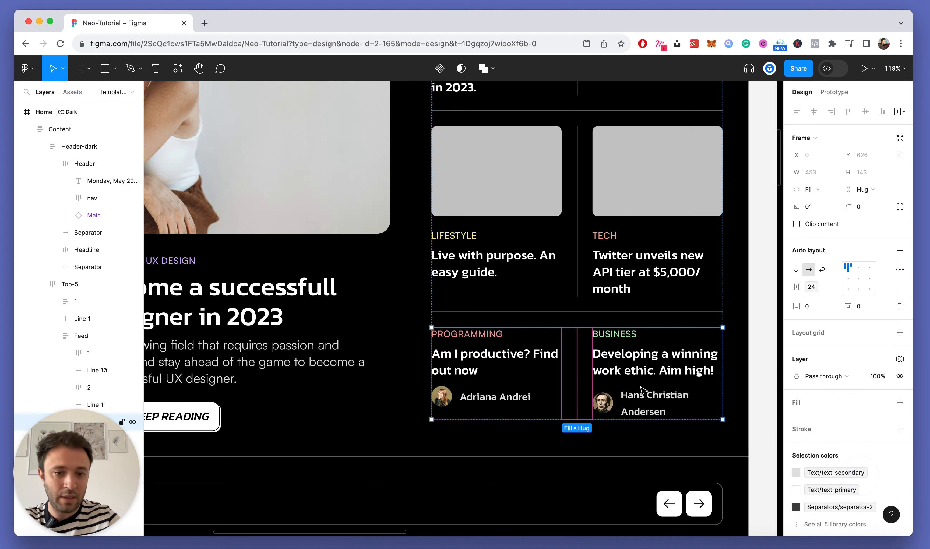
Step: Bind the vertical auto layout gap of the PROGRAMMING card in the Feed's third row to the variable 5, worth 20
scroll(463, 321, down, 3)
click(462, 299)
scroll(462, 299, up, 5)
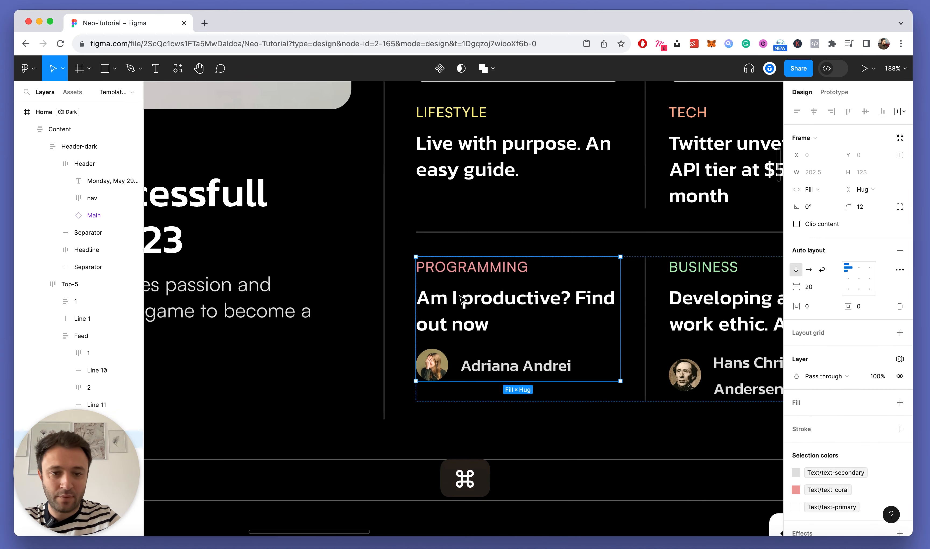
click(832, 286)
click(819, 318)
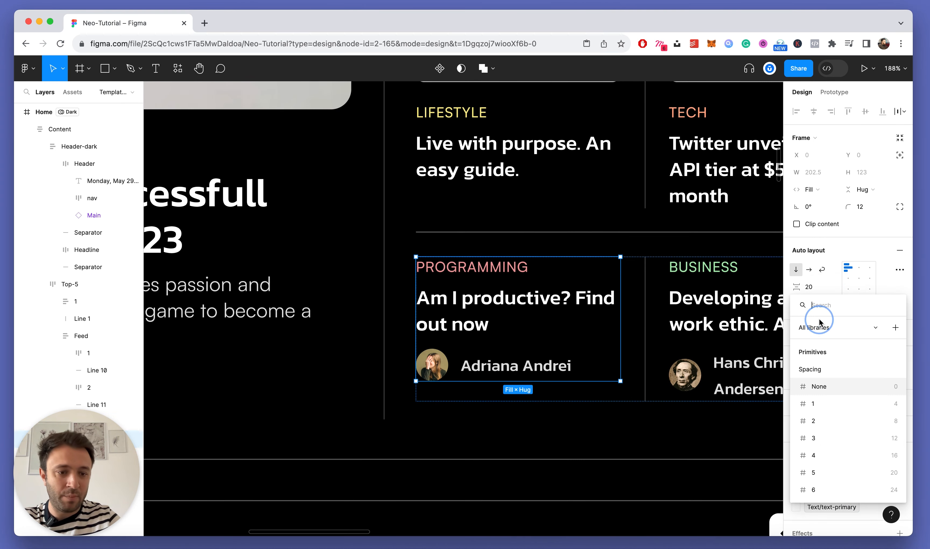
click(843, 463)
Step: Bind the vertical auto layout gap of the BUSINESS card in the Feed's third row to the Paddings variable 5
scroll(533, 338, right, 5)
click(565, 304)
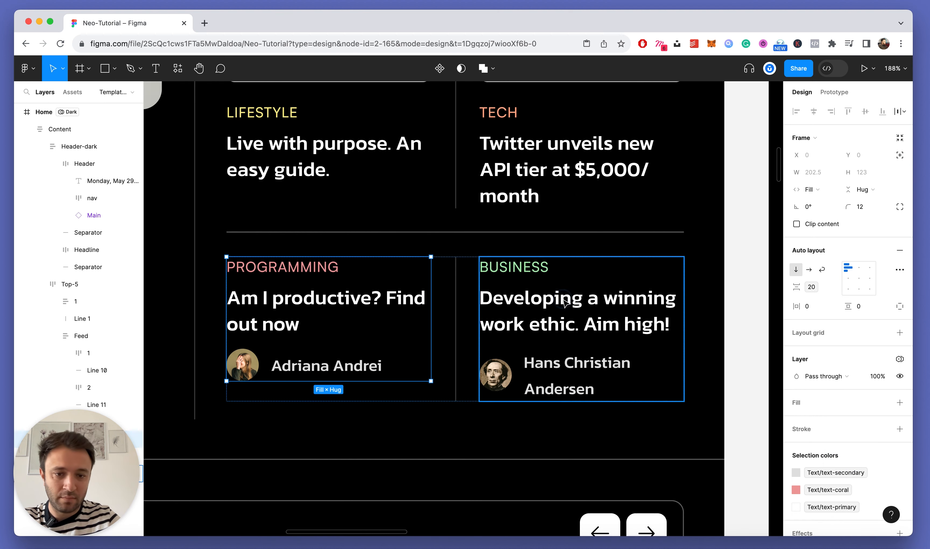
click(833, 286)
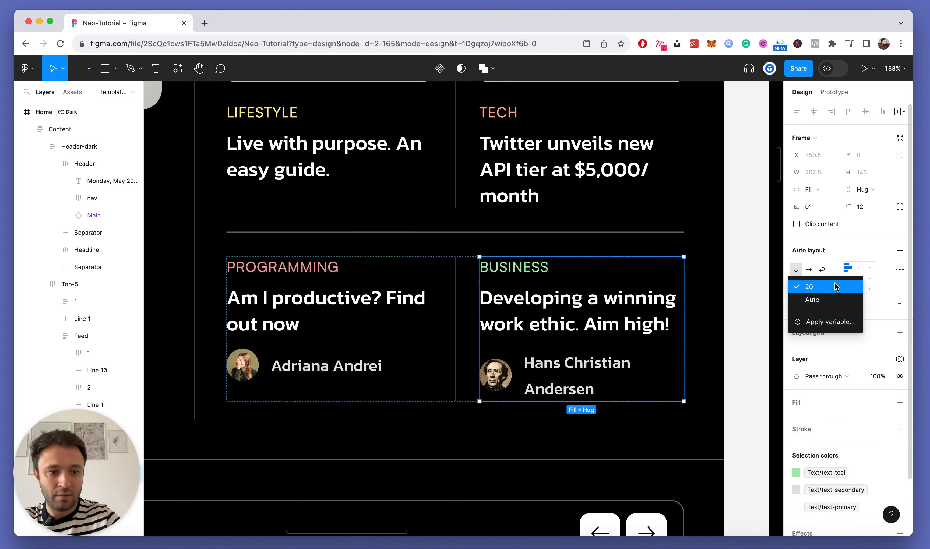
click(829, 322)
text(padding)
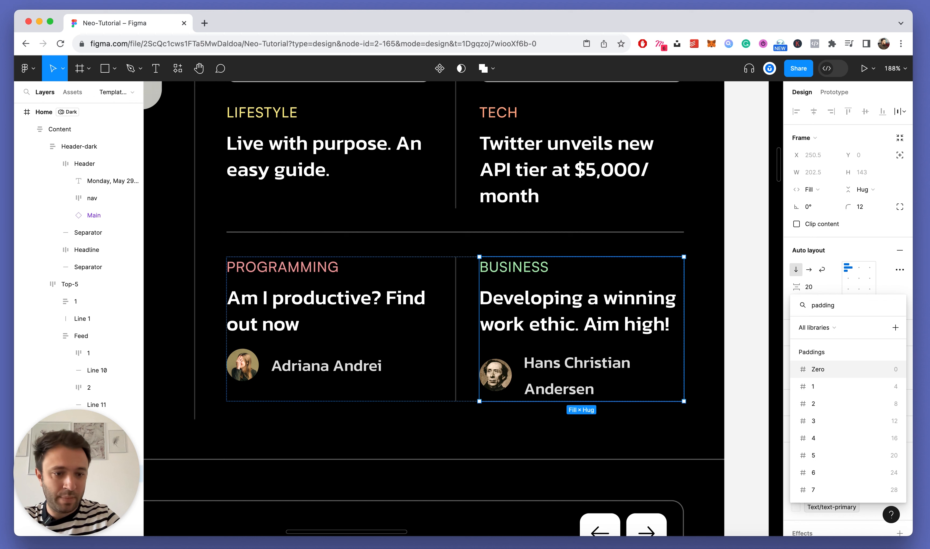
click(816, 455)
Step: Bind the vertical auto layout gap of the TECH card in the Feed's second row to the Paddings variable 5
scroll(554, 302, up, 4)
click(557, 316)
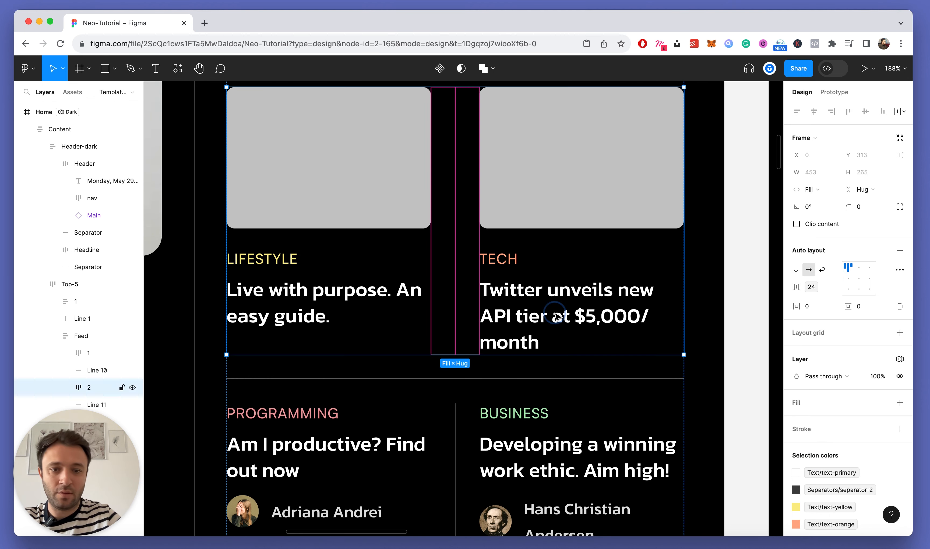
click(498, 297)
click(834, 289)
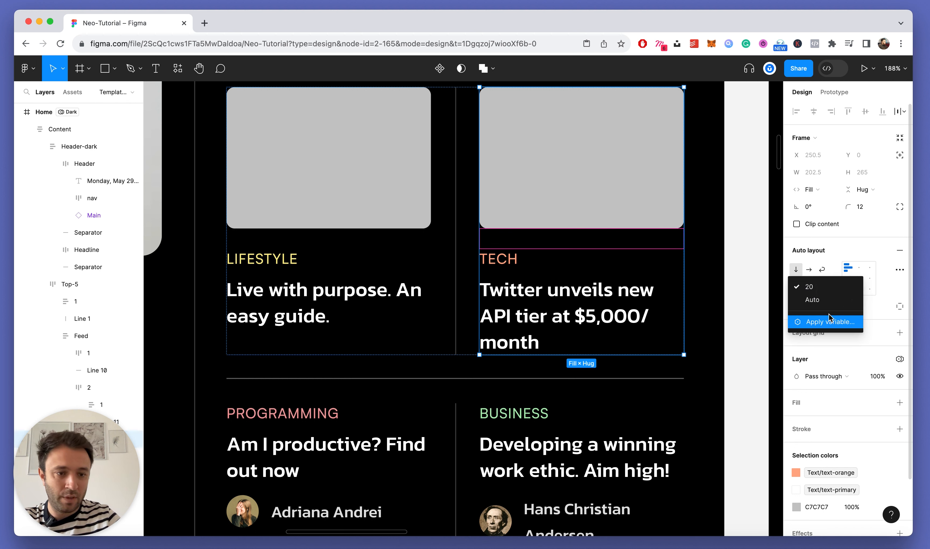
click(832, 322)
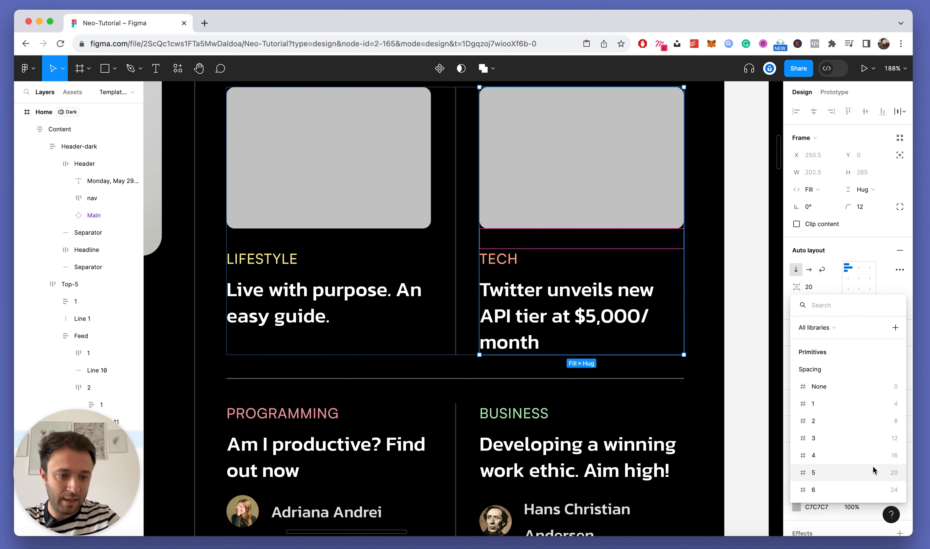
text(padding)
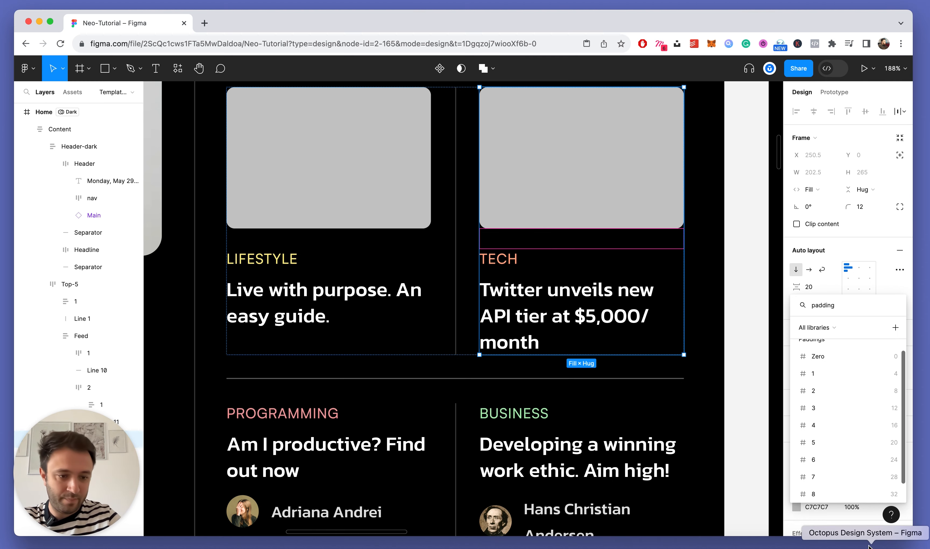
scroll(824, 460, down, 1)
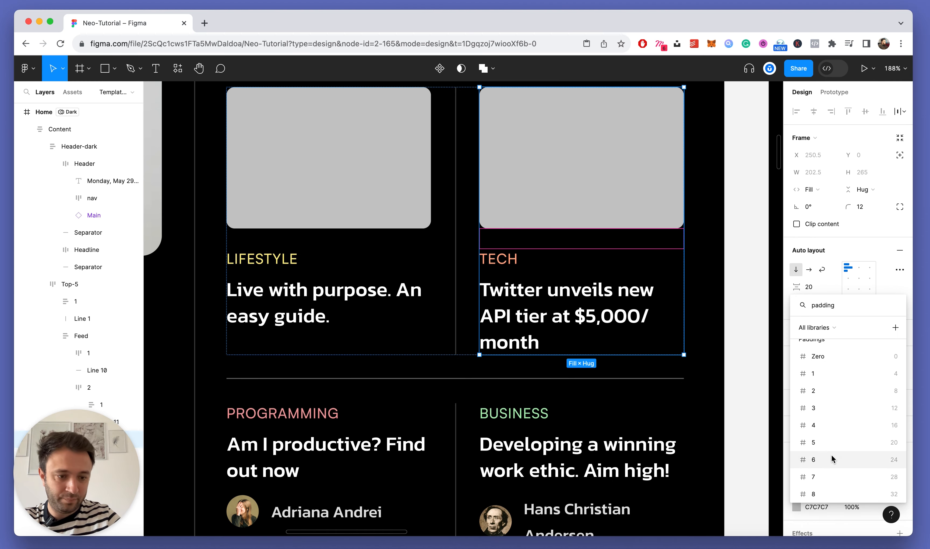
click(839, 442)
Step: Select the MARKETING and DESIGN cards together and bind their vertical auto layout gap to the Paddings variable 5
click(402, 202)
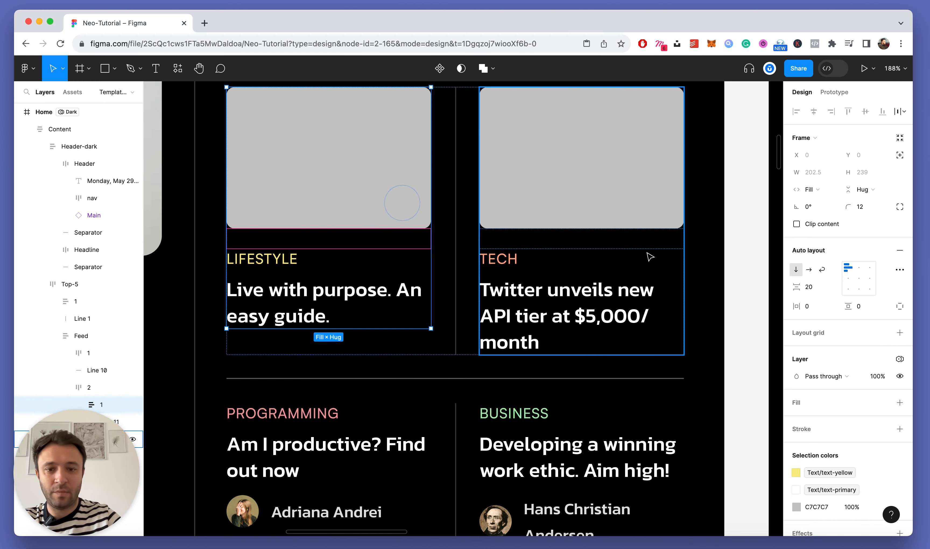
scroll(622, 274, up, 2)
scroll(455, 246, down, 5)
scroll(429, 139, up, 2)
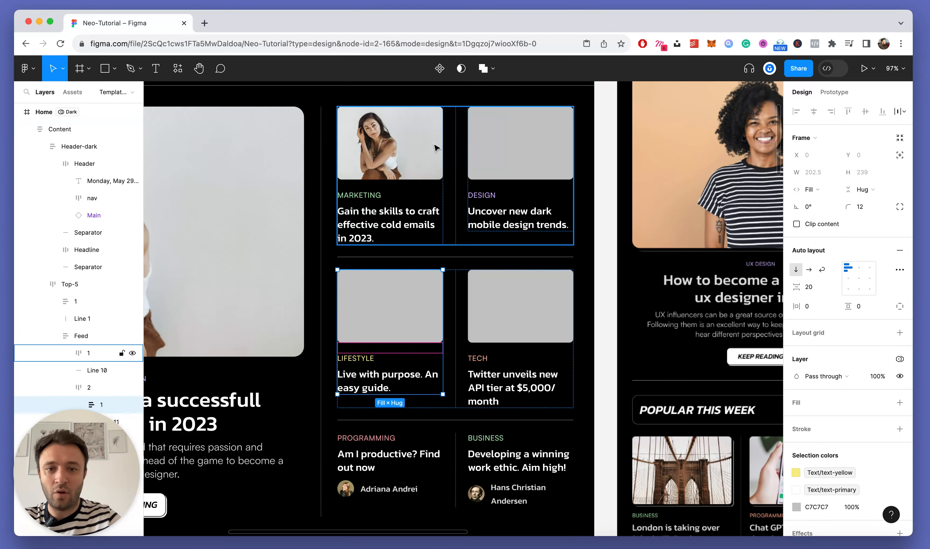
click(420, 162)
shift+click(515, 166)
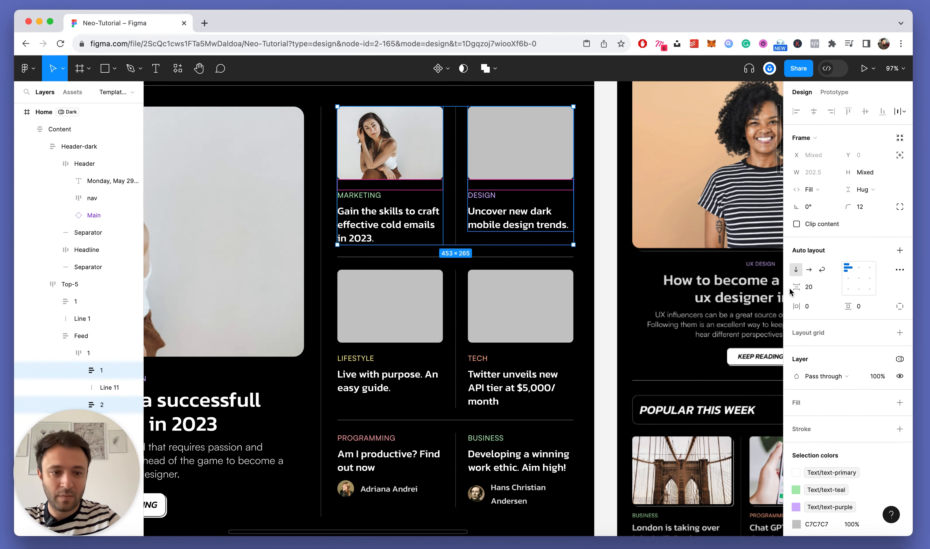
click(841, 289)
click(829, 320)
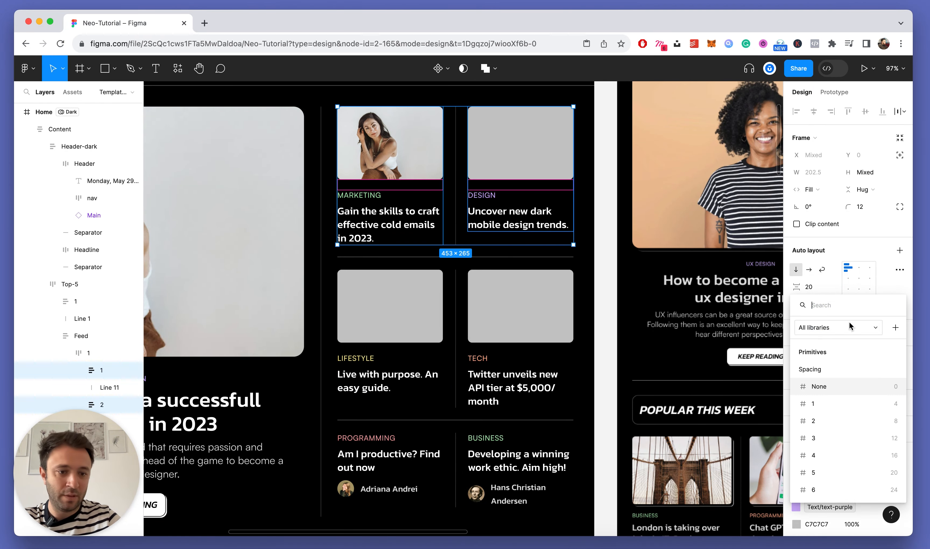
text(paddings)
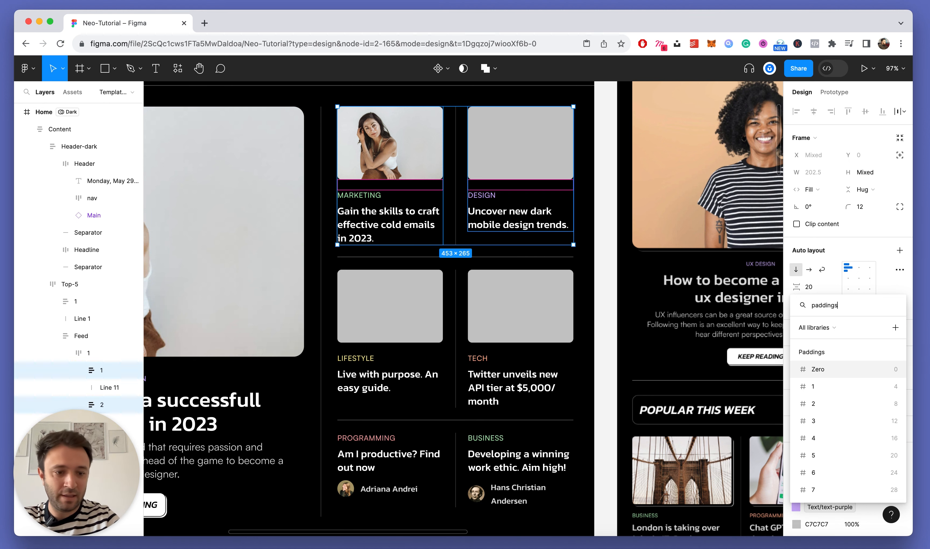
scroll(868, 499, down, 1)
click(836, 459)
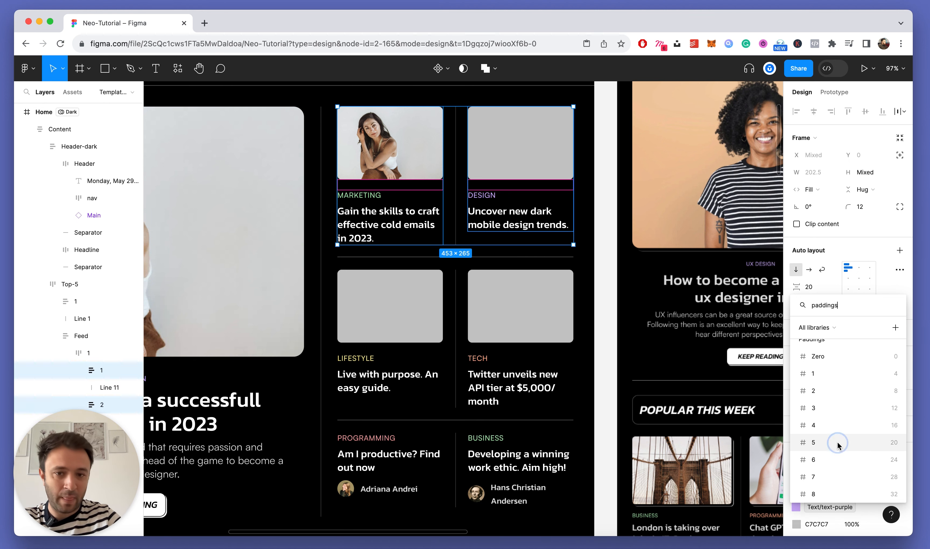
Step: Bind the vertical auto layout gap of the LIFESTYLE card in the Feed's second row to the Paddings variable 5
click(413, 325)
click(415, 326)
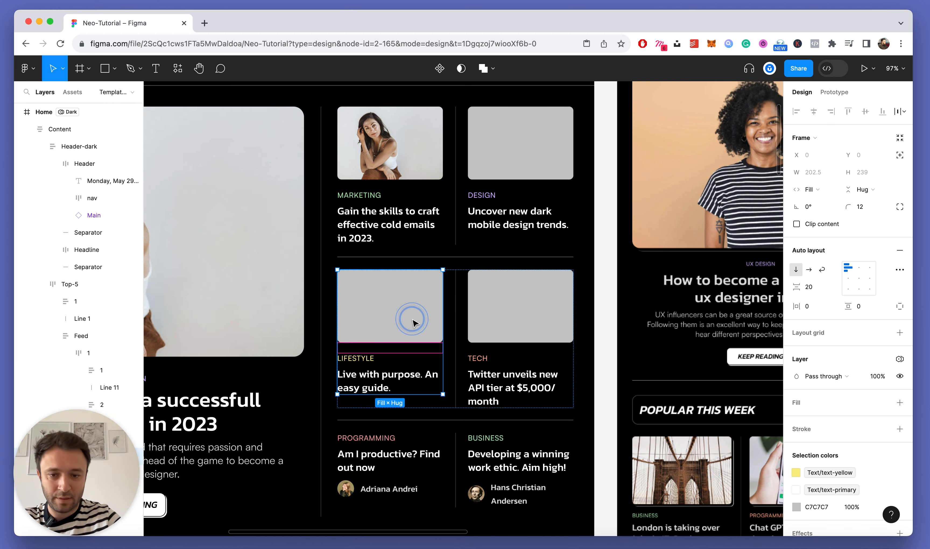
click(834, 287)
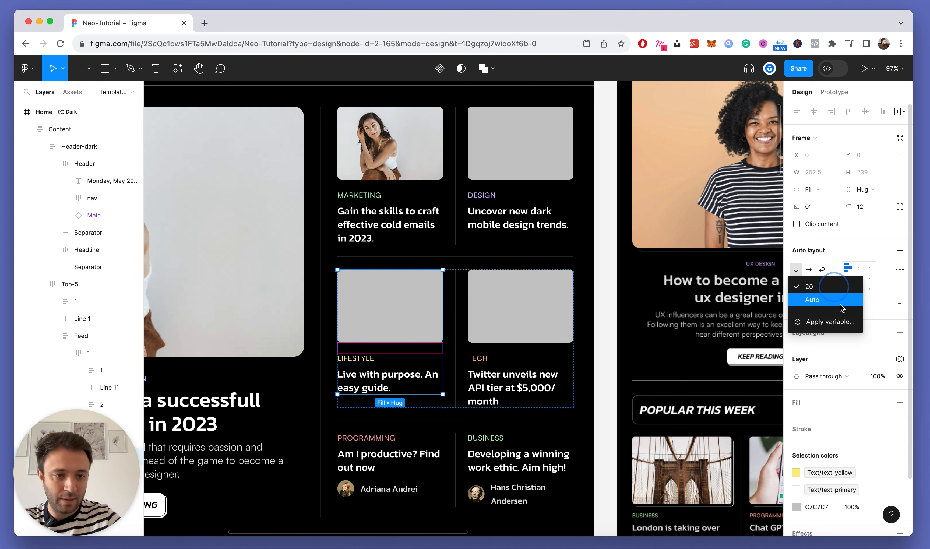
click(834, 322)
text(padd)
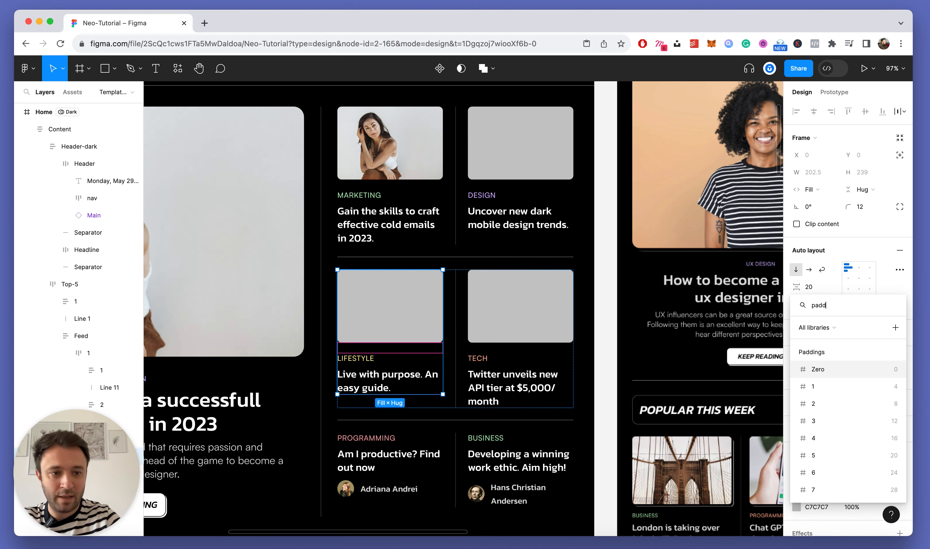
text(ing)
click(845, 454)
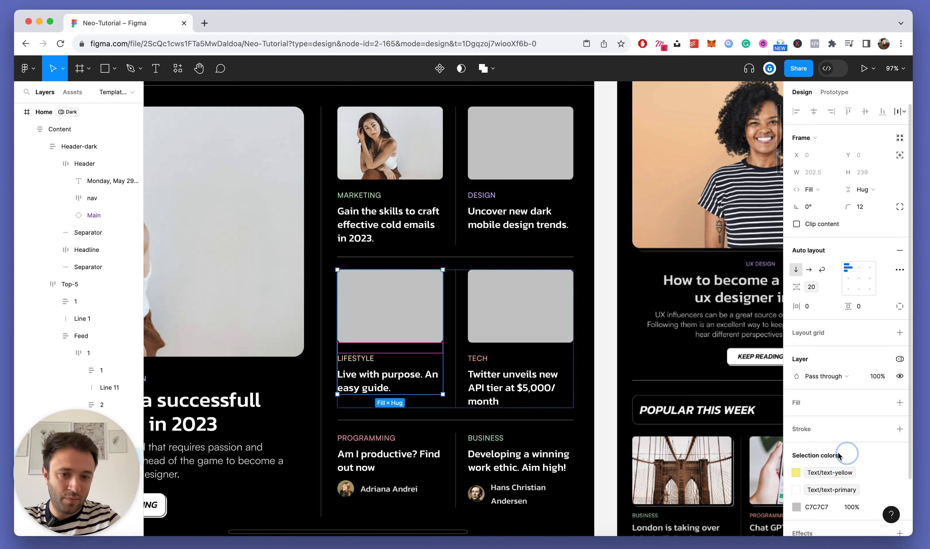
click(558, 317)
Step: Bind the auto layout gap between the image and the text of the large UX DESIGN article in Top-5 to the Paddings variable 6
scroll(444, 343, down, 3)
scroll(444, 343, left, 5)
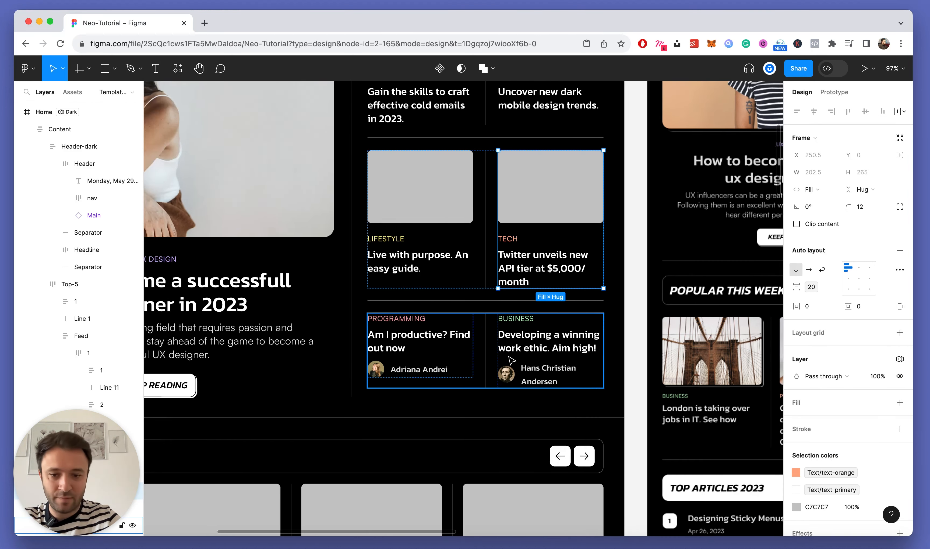
scroll(333, 372, up, 3)
scroll(333, 372, left, 4)
click(333, 373)
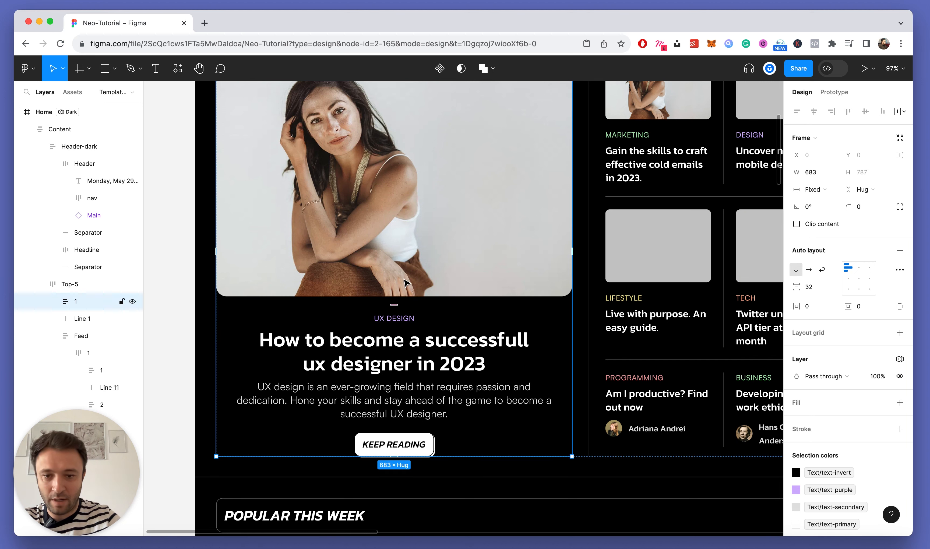
scroll(519, 217, up, 2)
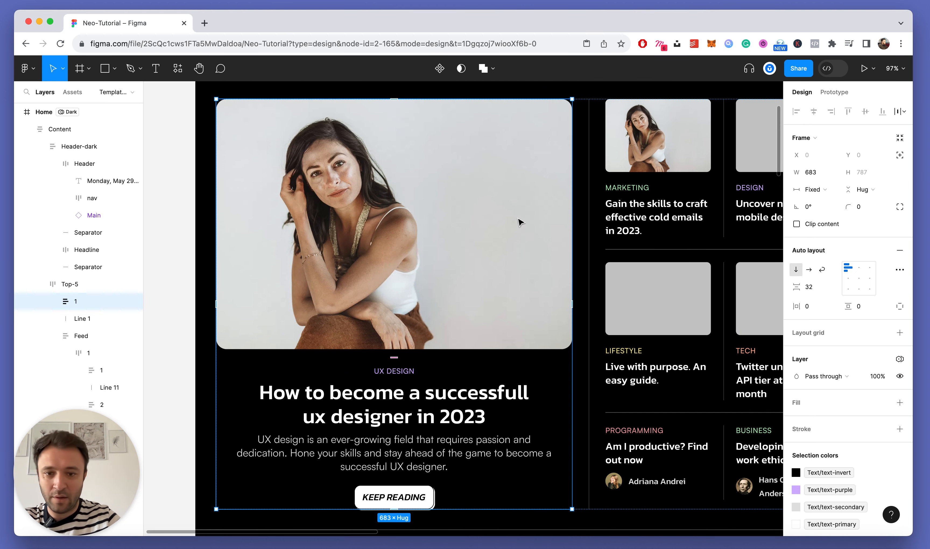
click(837, 288)
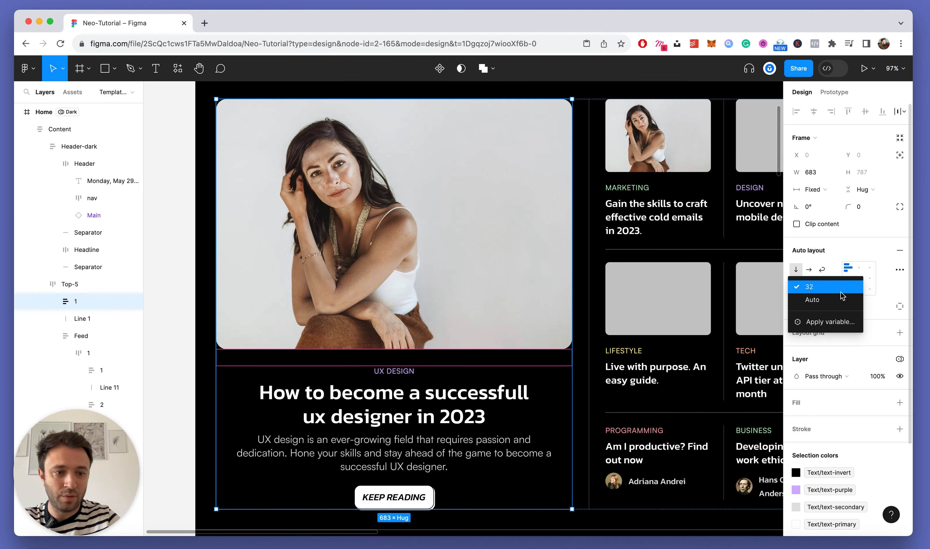
click(825, 320)
text(padding)
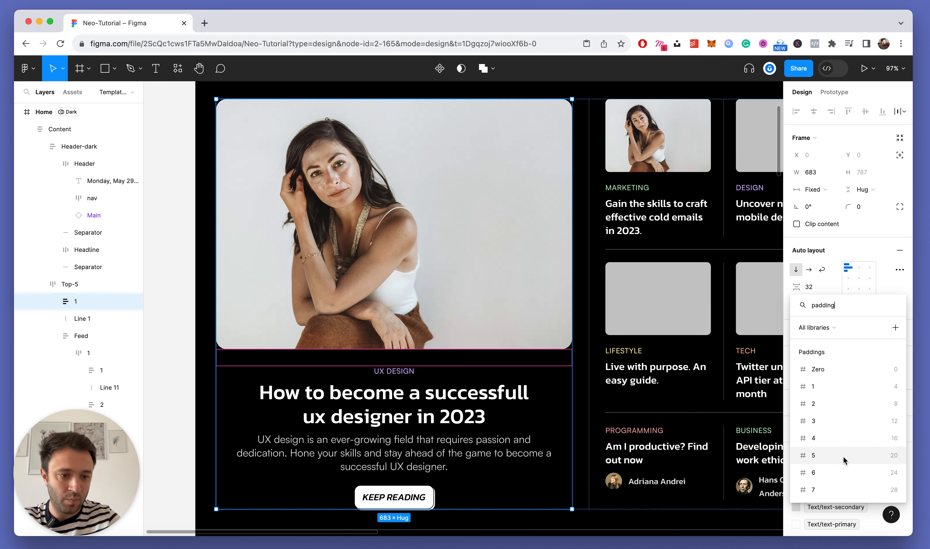
click(836, 467)
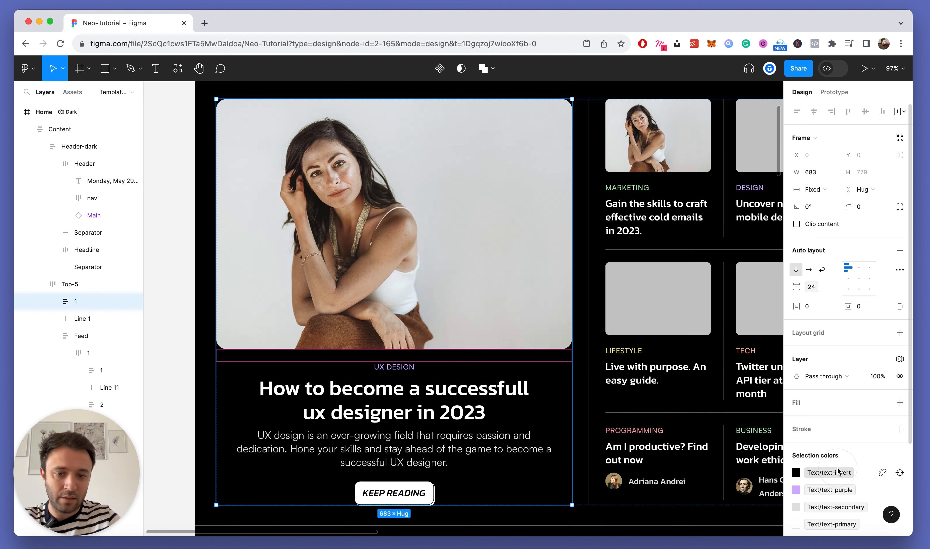
Step: Bind the auto layout gap of the UX DESIGN article's Content frame, above the KEEP READING button, to the Paddings variable 5
scroll(458, 347, down, 5)
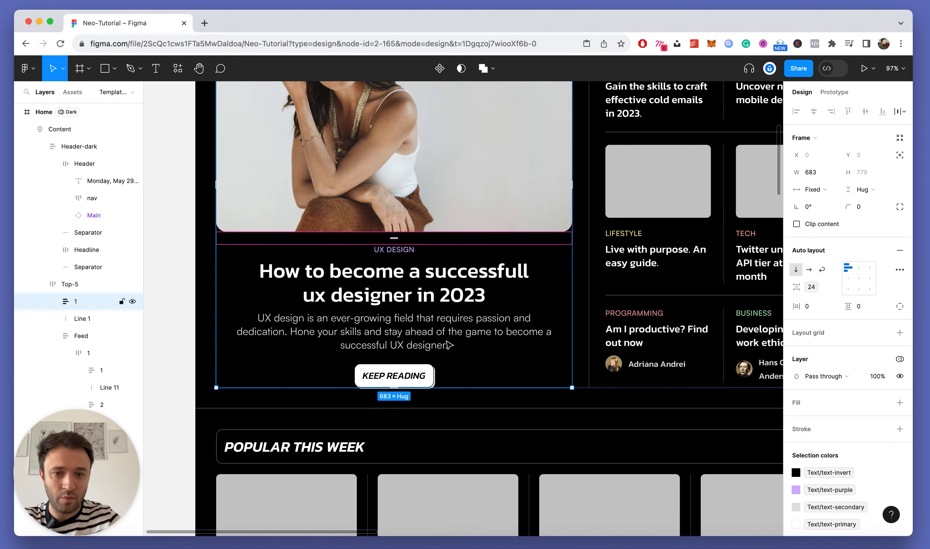
double_click(422, 292)
scroll(345, 286, up, 3)
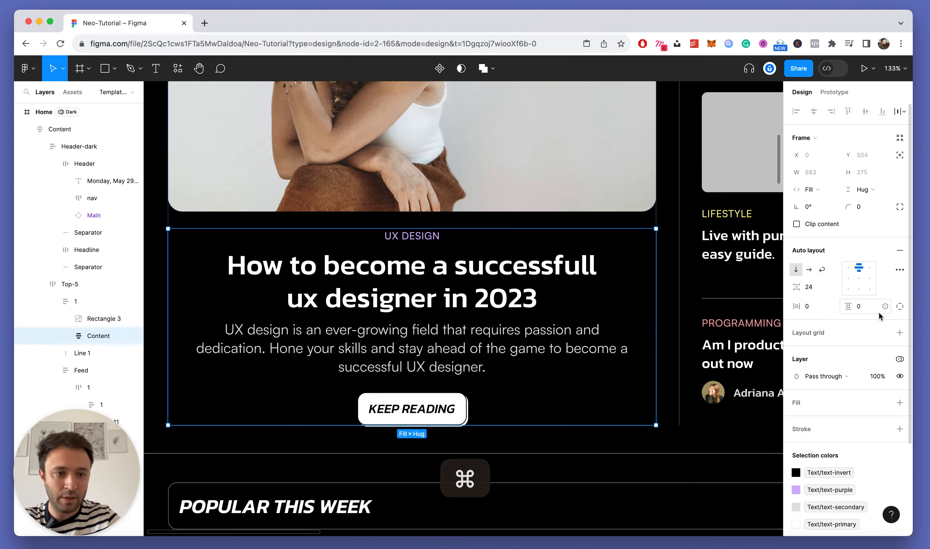
click(834, 287)
click(845, 322)
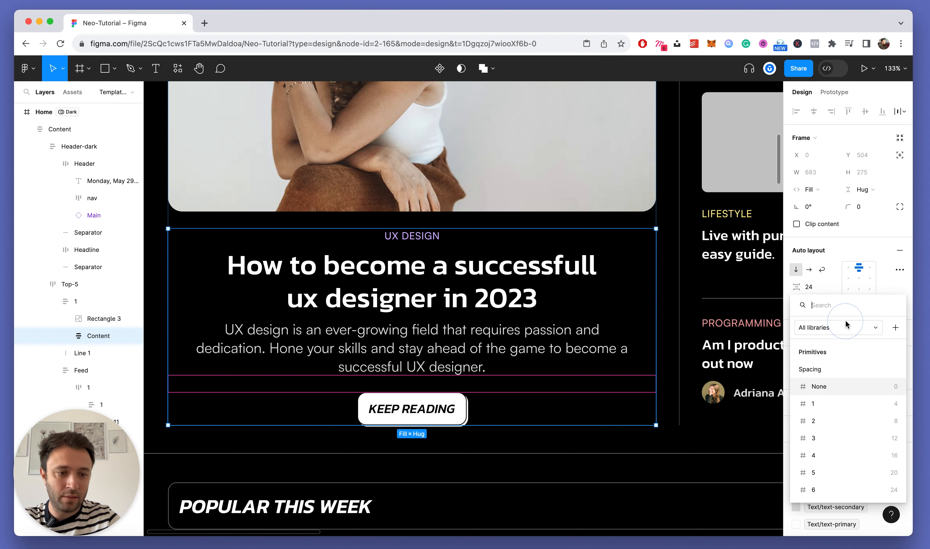
text(paddings)
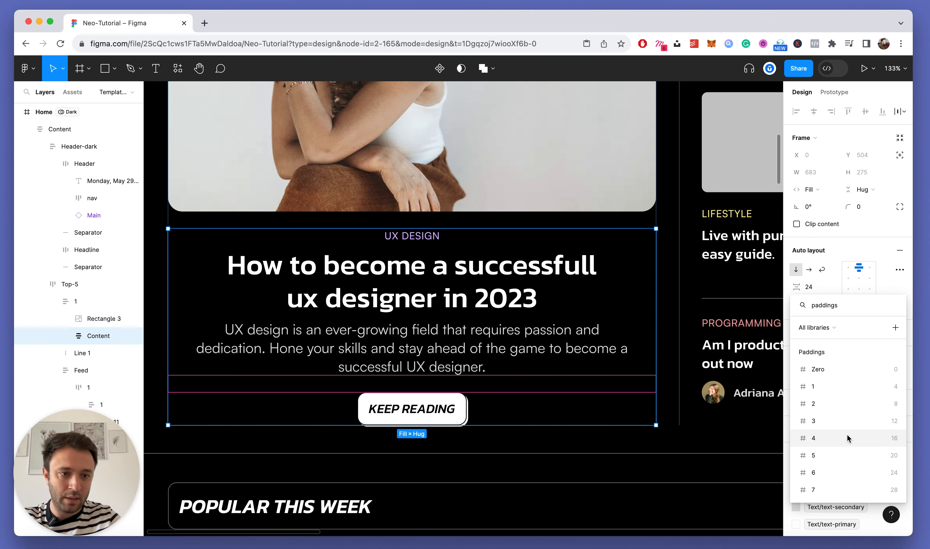
click(858, 451)
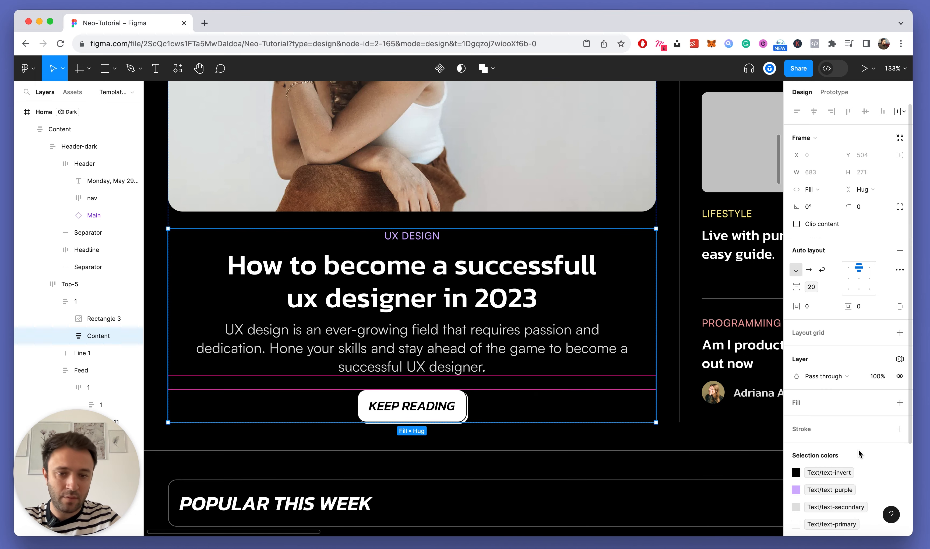
Step: Bind the vertical auto layout gap of the UX DESIGN article's title and description frame to the Paddings variable 2
super+scroll(523, 288, down, 5)
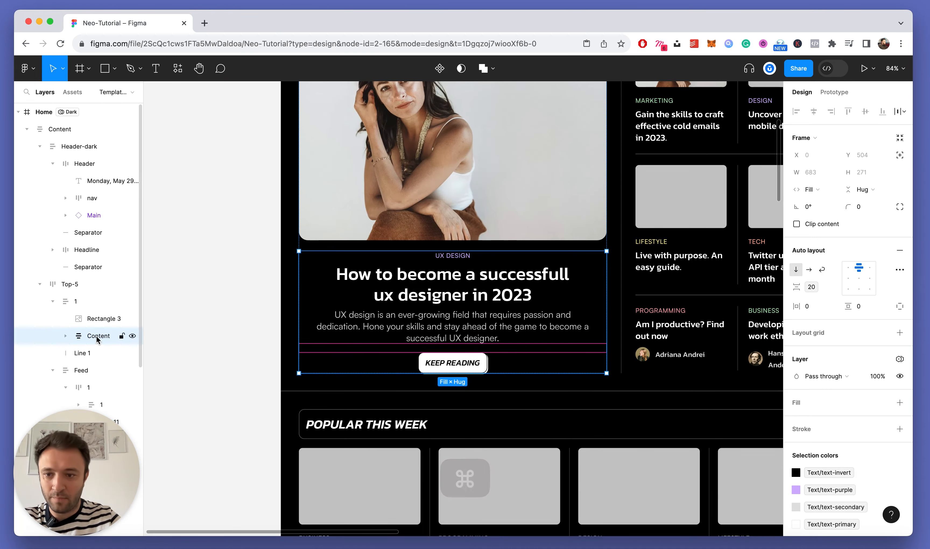
click(463, 298)
super+scroll(463, 298, up, 3)
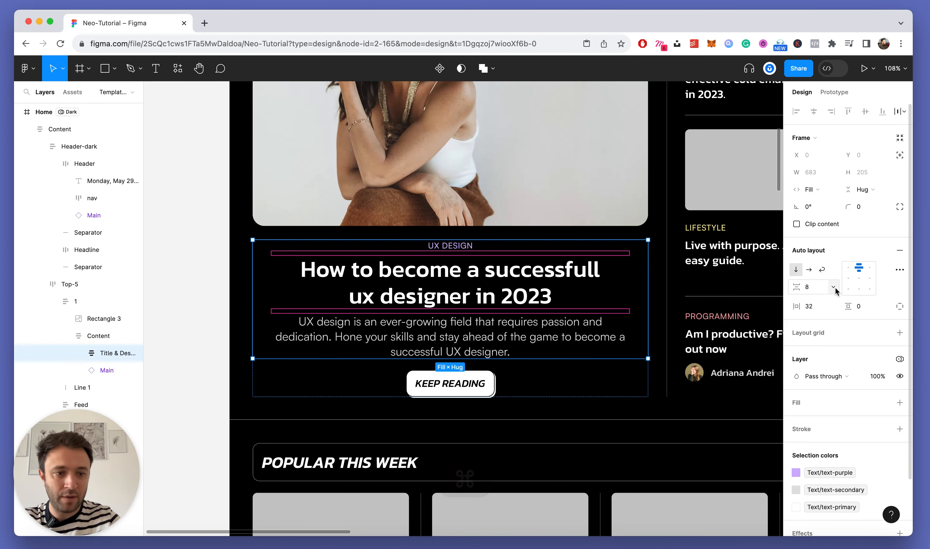
click(833, 287)
click(827, 322)
text(p)
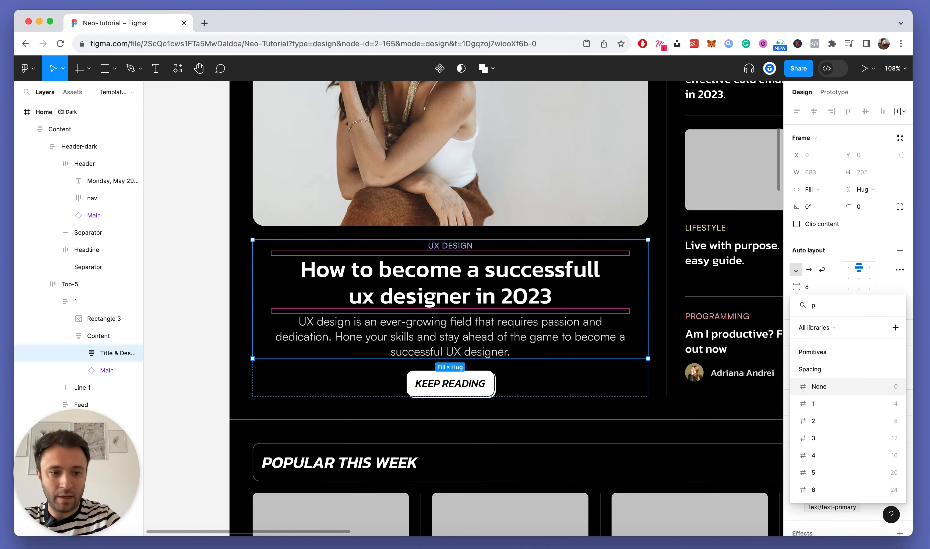
text(addings)
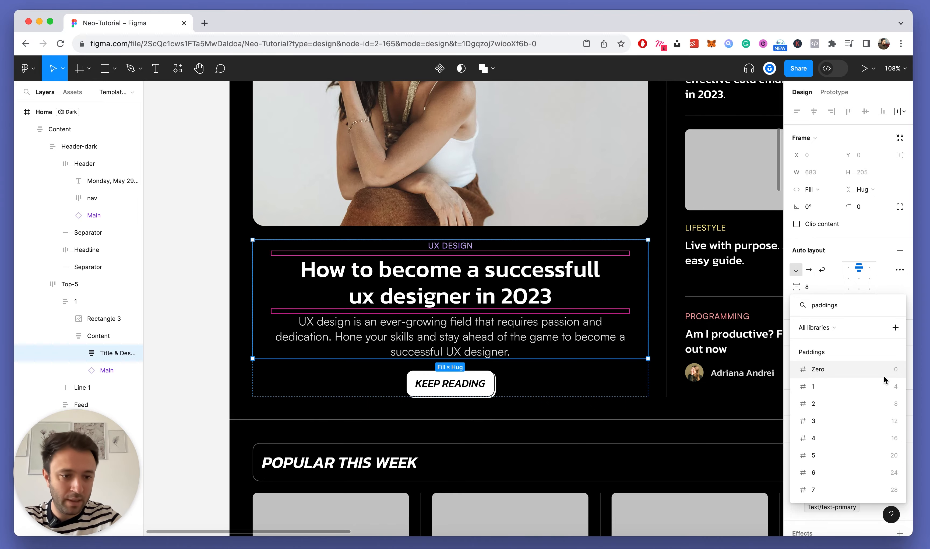
click(846, 400)
super+scroll(422, 268, down, 5)
key(Escape)
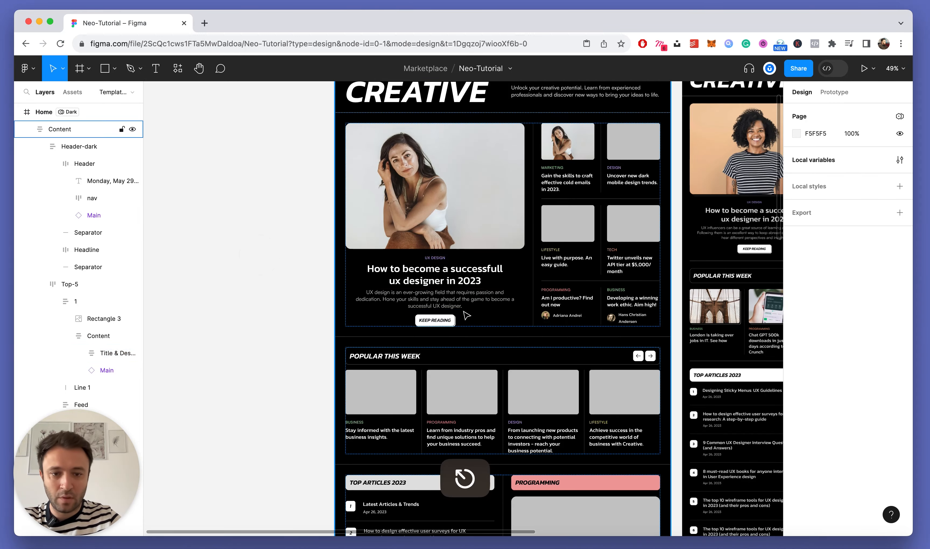
Step: Bind the vertical auto layout gap of the POPULAR THIS WEEK section frame to the Paddings variable 5
super+scroll(486, 303, up, 5)
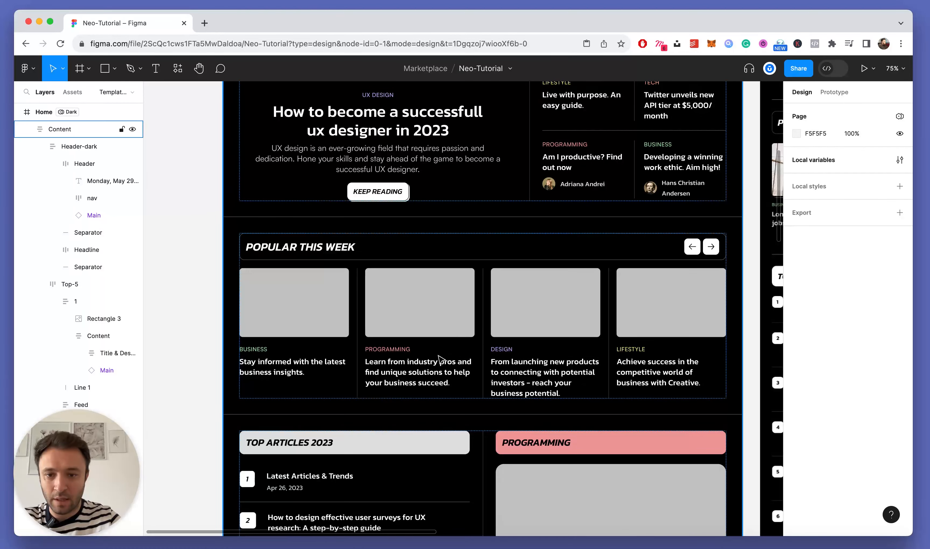
scroll(318, 264, down, 2)
click(317, 263)
super+scroll(294, 271, up, 1)
super+scroll(294, 272, up, 1)
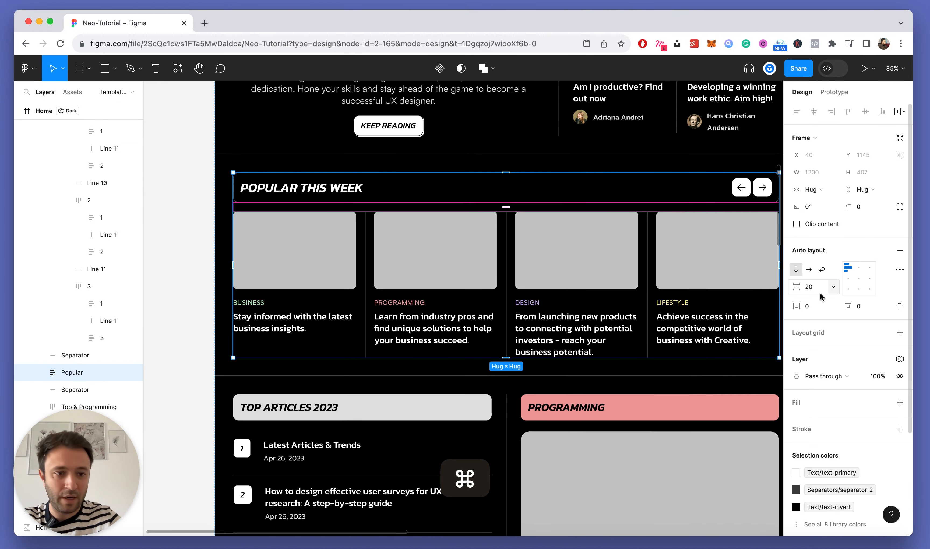
scroll(388, 367, down, 2)
click(833, 287)
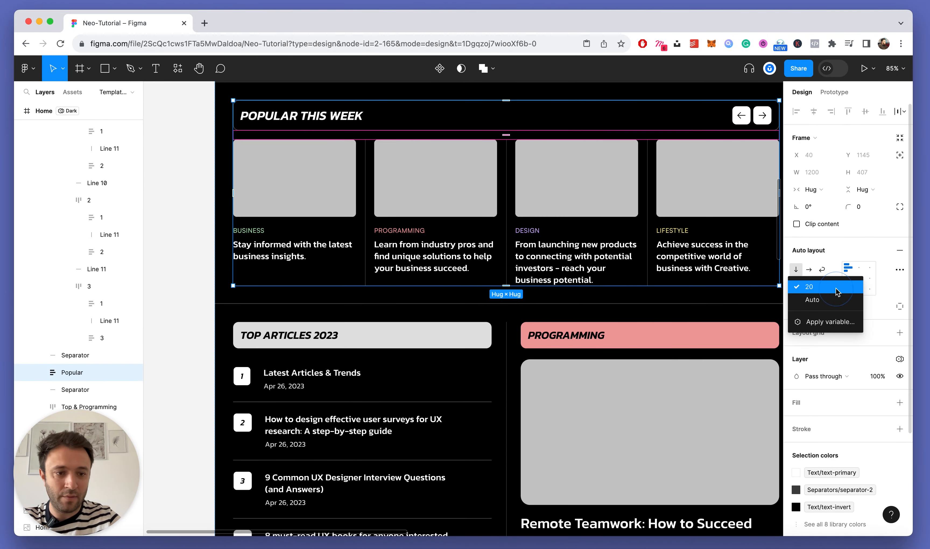
click(825, 321)
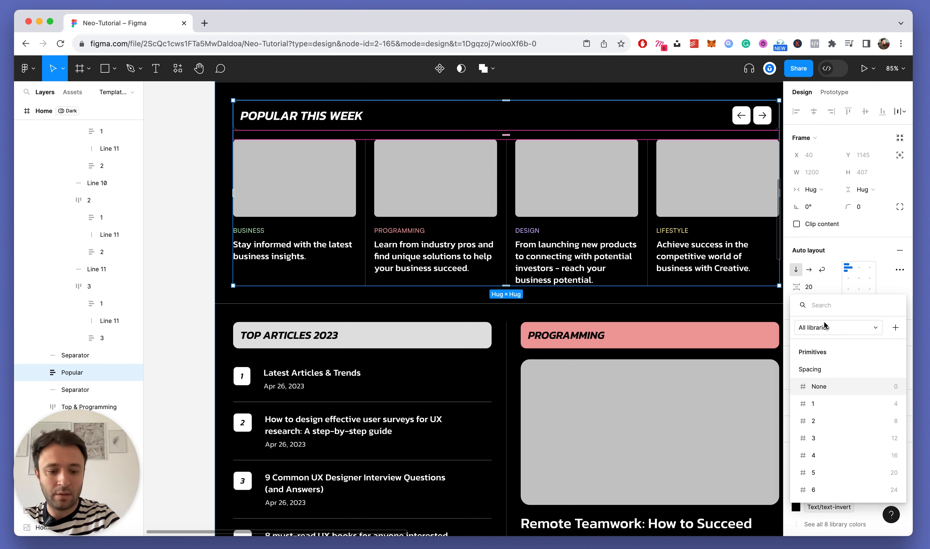
text(paddings)
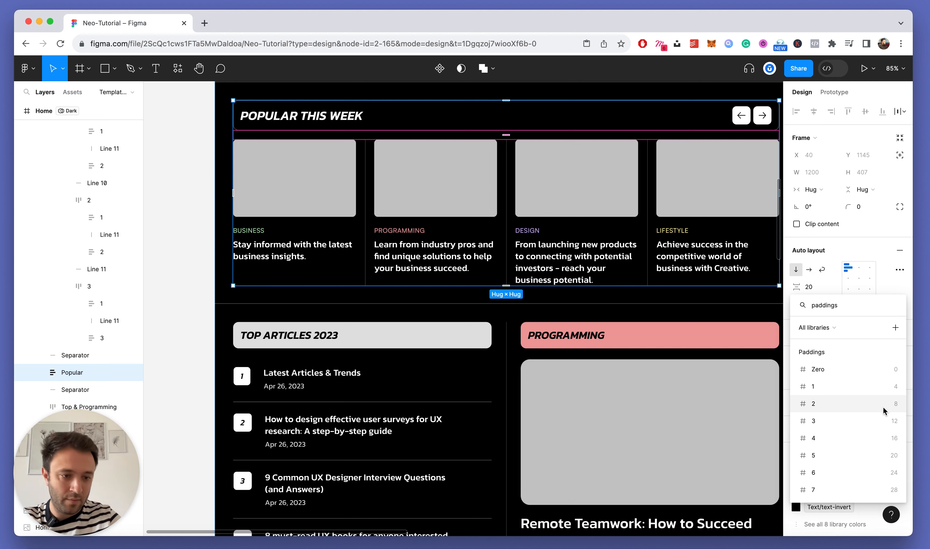
scroll(888, 423, down, 1)
click(889, 423)
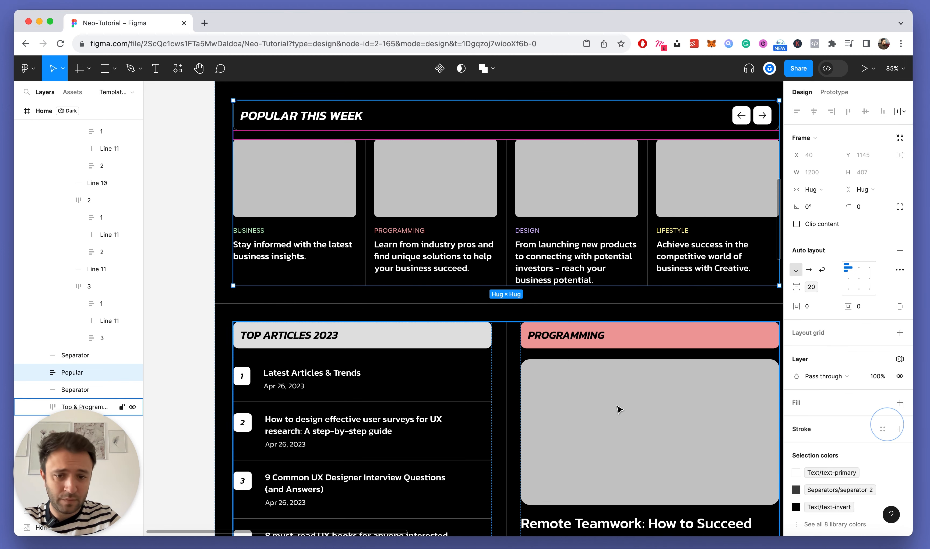
Step: Bind the horizontal auto layout gap of the Top & Programming frame to the Paddings variable 8
scroll(417, 350, down, 2)
click(353, 261)
scroll(466, 269, right, 3)
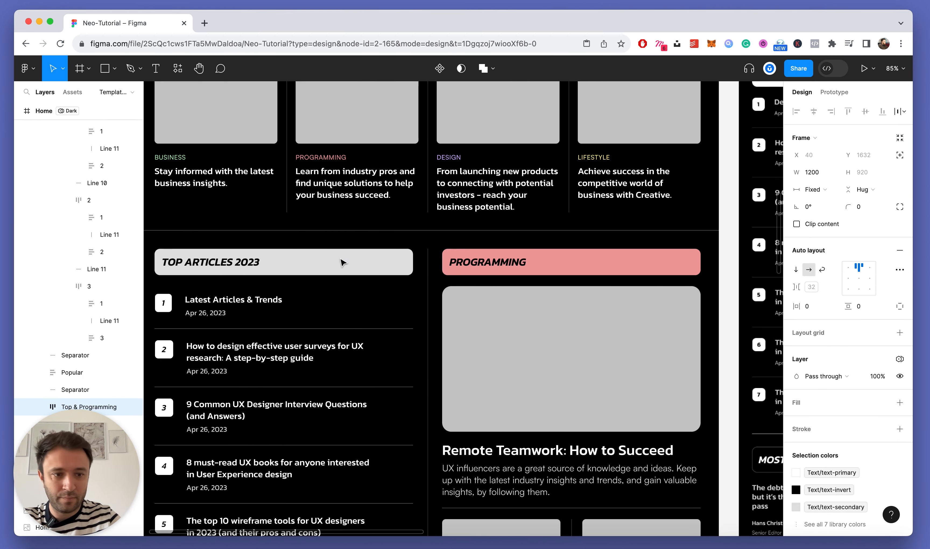
scroll(467, 269, down, 2)
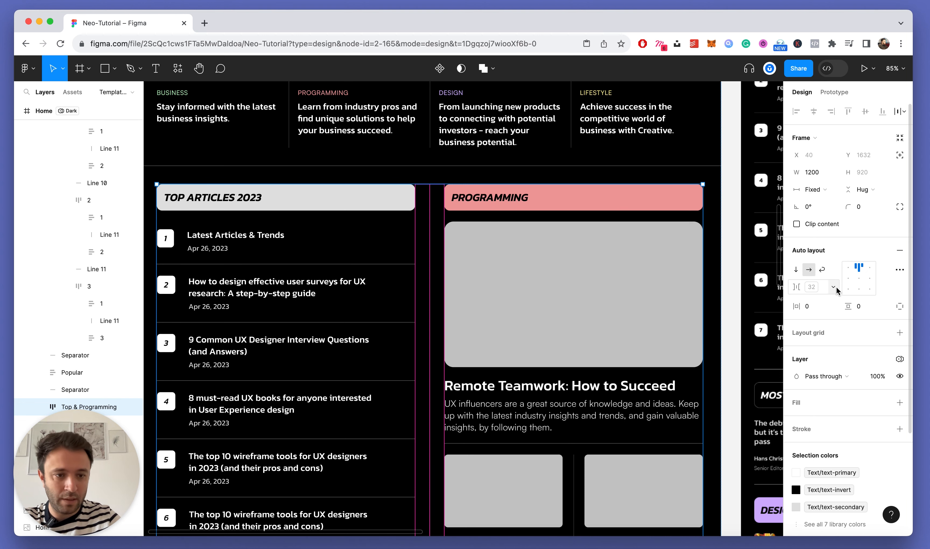
click(833, 286)
click(826, 322)
text(paddings)
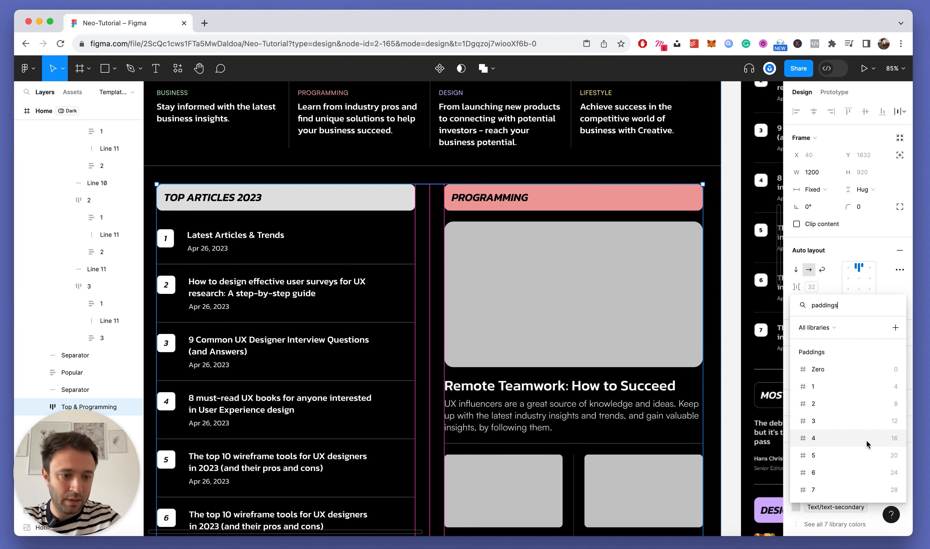
scroll(871, 449, down, 2)
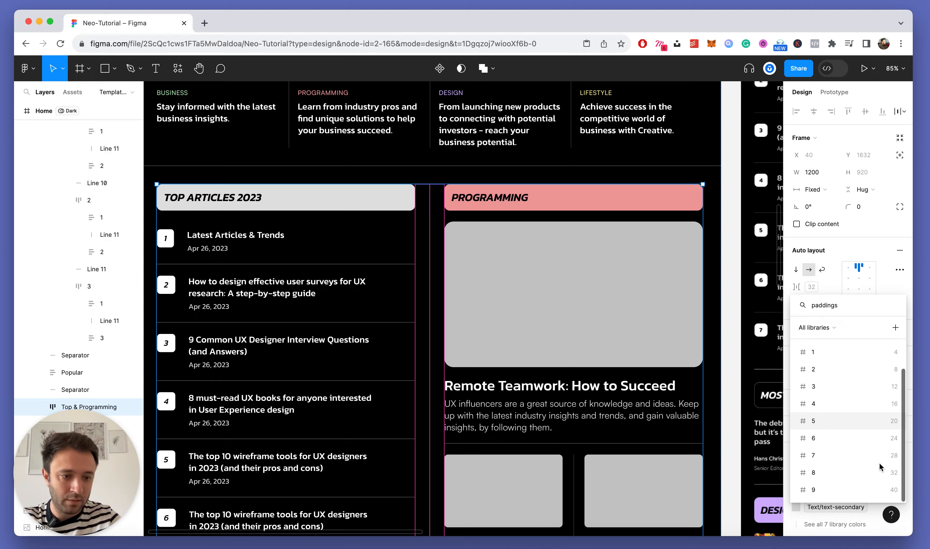
click(859, 468)
Step: Bind the horizontal auto layout gap of the article row in the MOST POPULAR section to the Paddings variable 5
scroll(508, 232, down, 5)
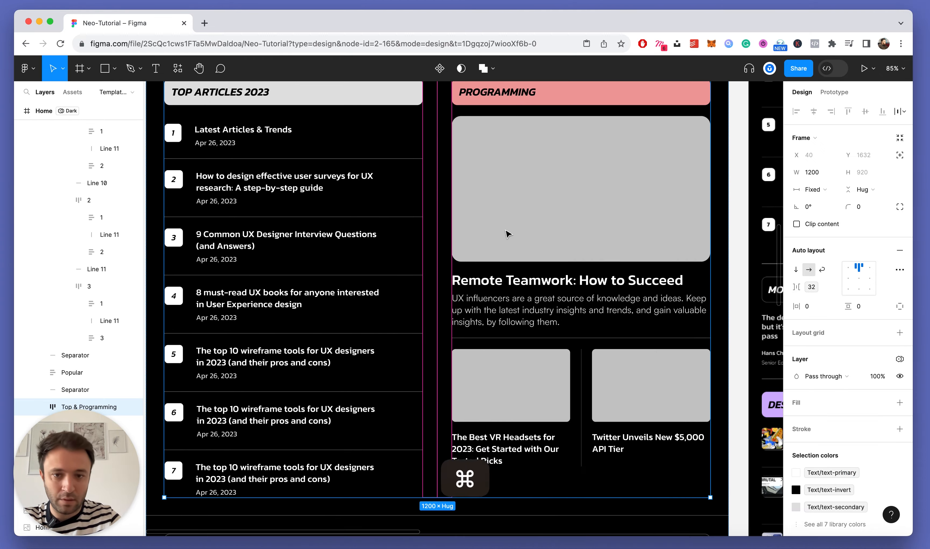
scroll(506, 335, up, 5)
click(309, 235)
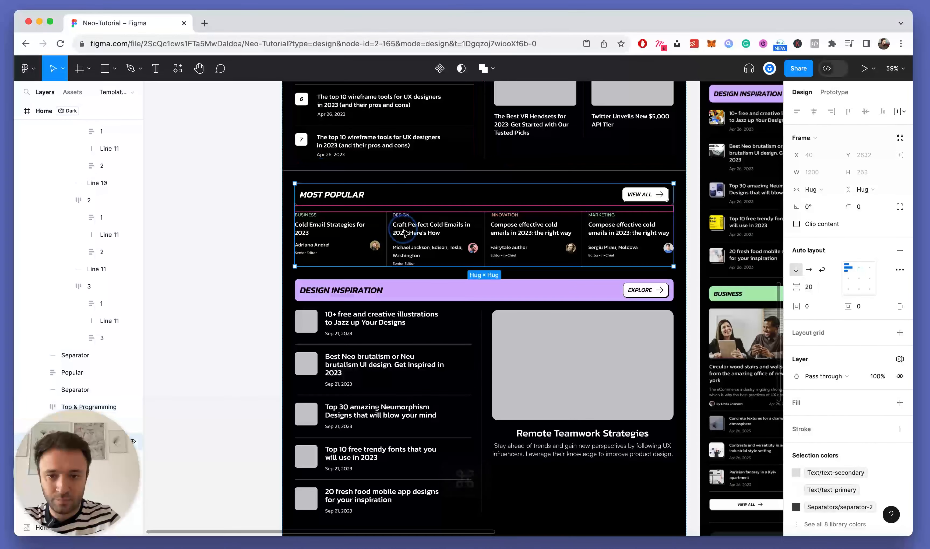
scroll(309, 235, up, 2)
scroll(308, 234, up, 2)
click(839, 287)
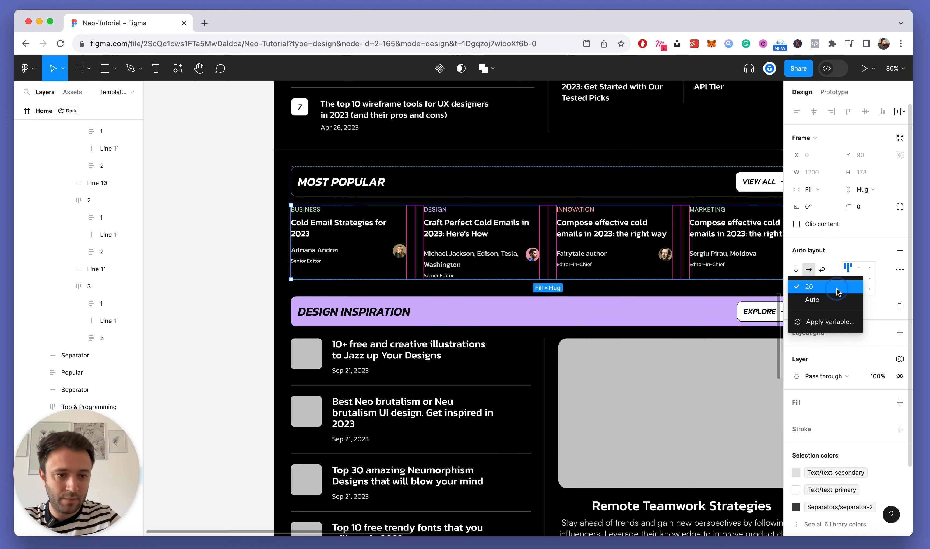
click(808, 322)
text(Padding)
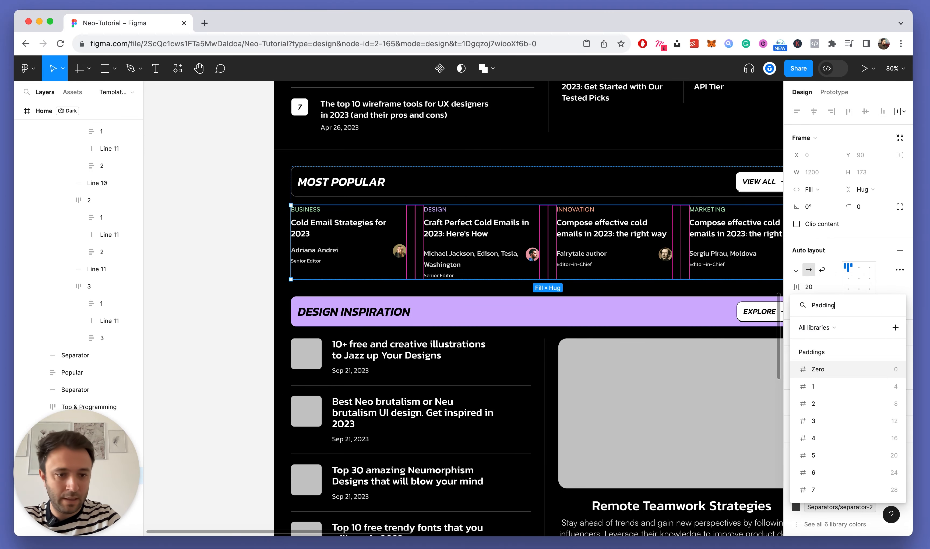
click(821, 456)
Step: Select the four MOST POPULAR article cards together and bind their vertical auto layout gap to the Paddings variable 5
scroll(482, 241, right, 3)
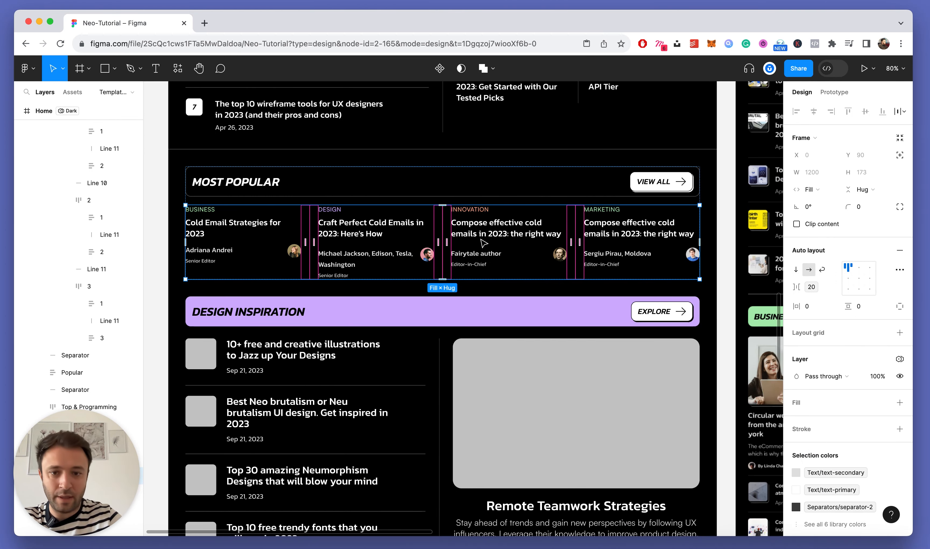
scroll(481, 241, left, 3)
scroll(320, 246, up, 3)
click(320, 241)
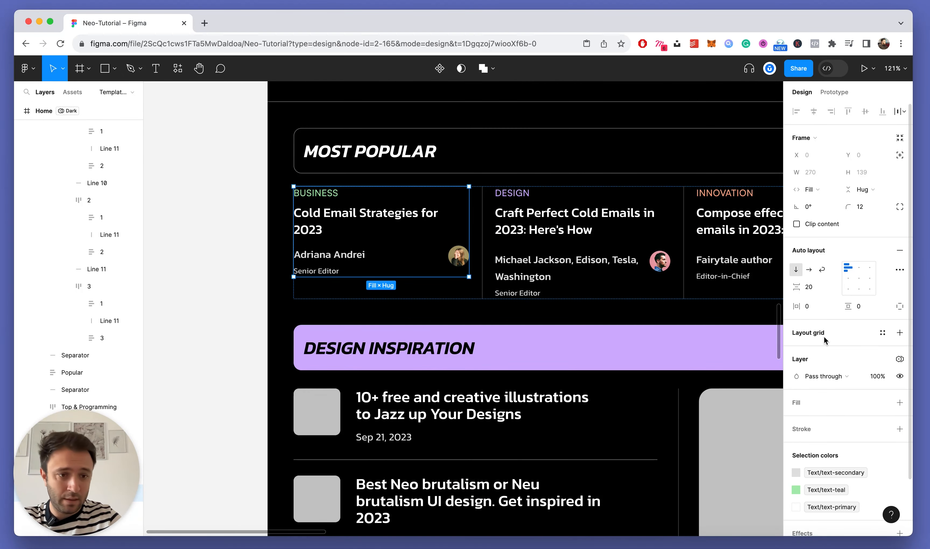
shift+click(542, 211)
scroll(543, 211, right, 2)
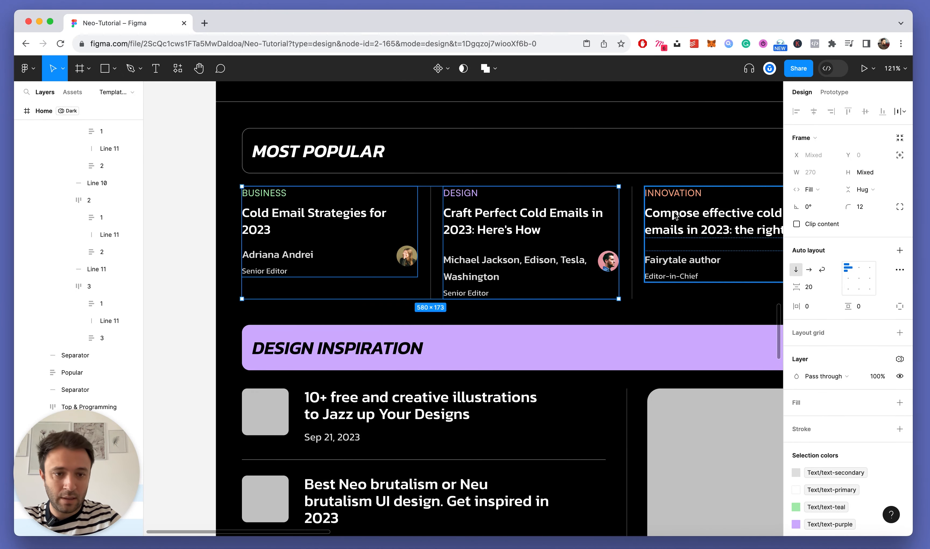
shift+click(679, 215)
scroll(680, 215, right, 8)
click(833, 288)
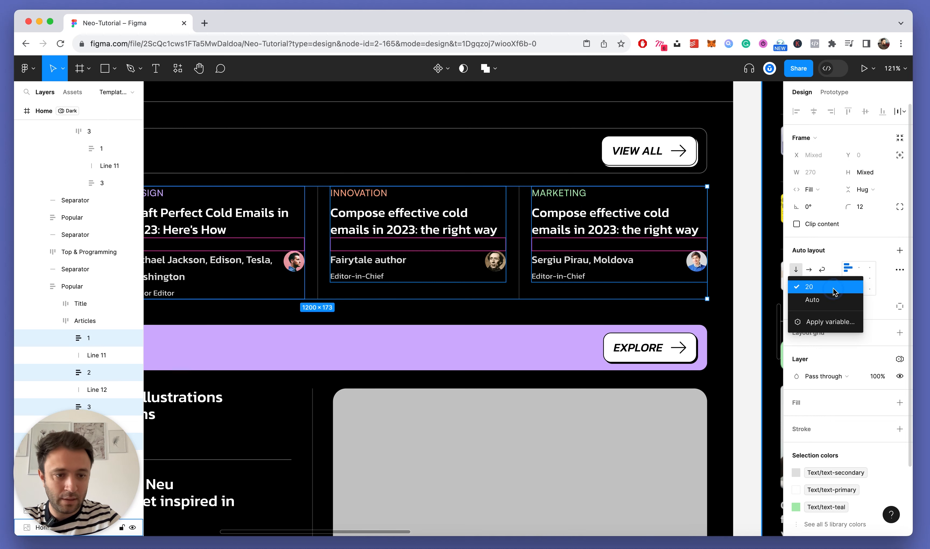
click(824, 320)
text(padding)
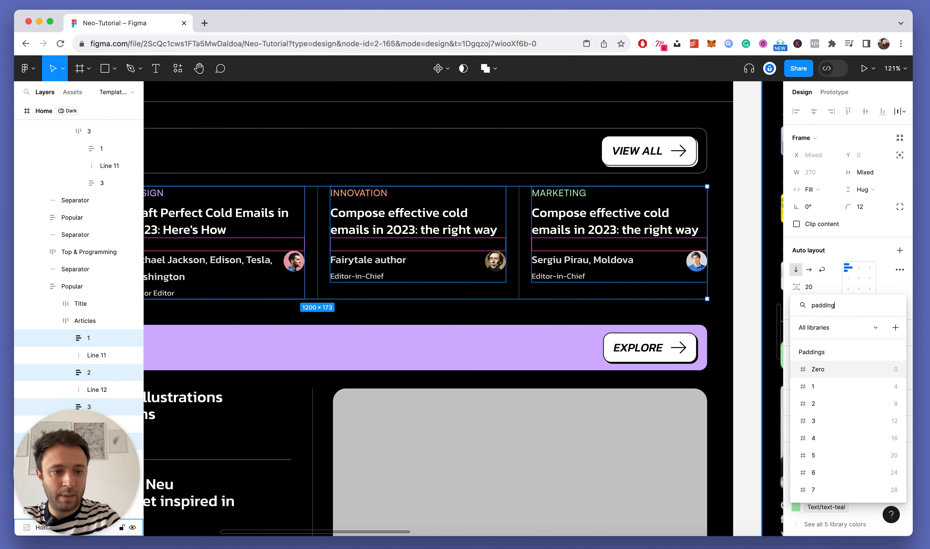
click(843, 455)
Step: Bind the corner radius of the VIEW ALL button in the MOST POPULAR title to the Radius variable sm
scroll(652, 159, down, 3)
scroll(652, 158, up, 5)
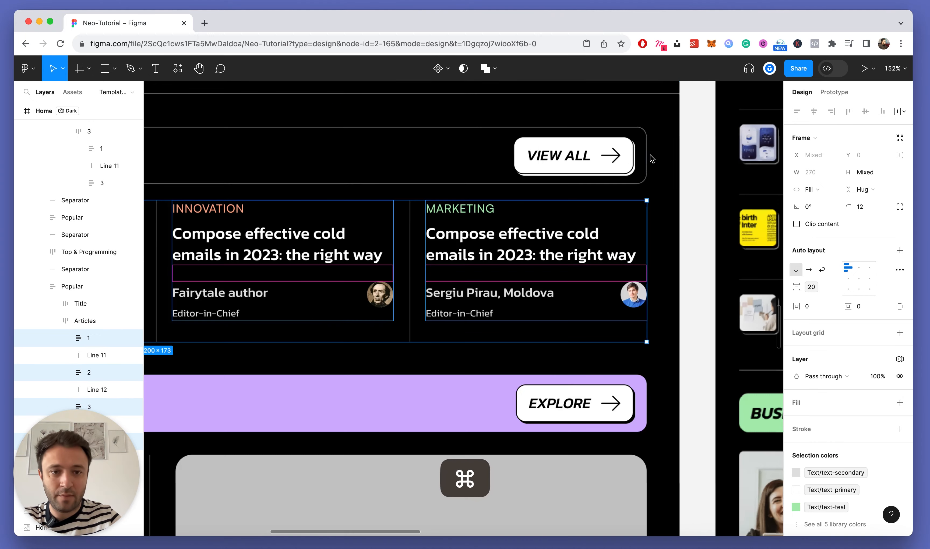
super+click(620, 163)
scroll(620, 163, up, 5)
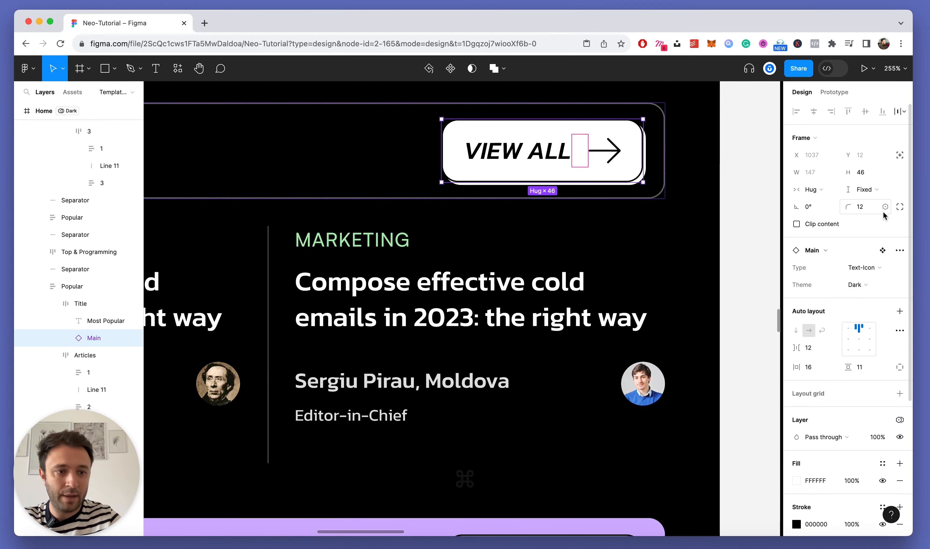
click(885, 207)
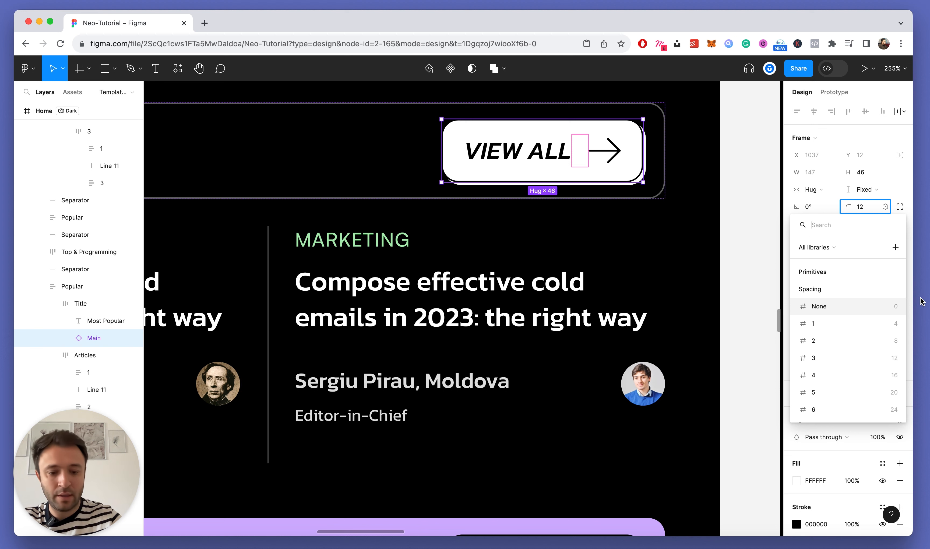
text(radius)
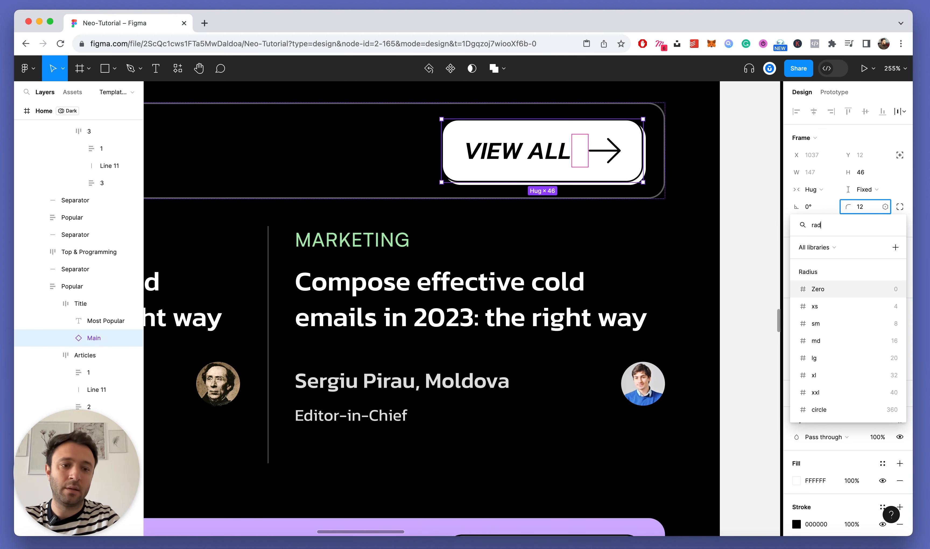
click(890, 324)
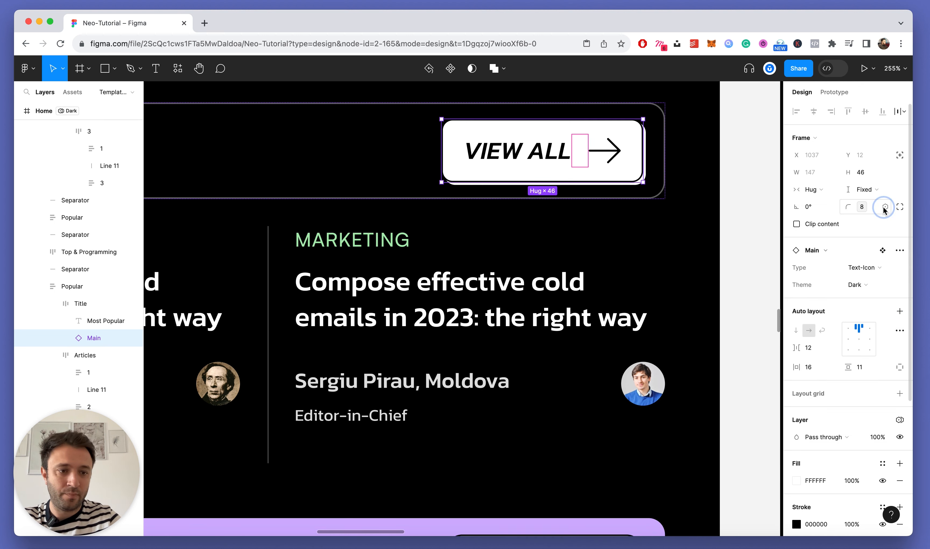
Step: Try a variable with value 16 for the VIEW ALL button's corner radius and switch back to one with value 8
click(884, 206)
click(865, 373)
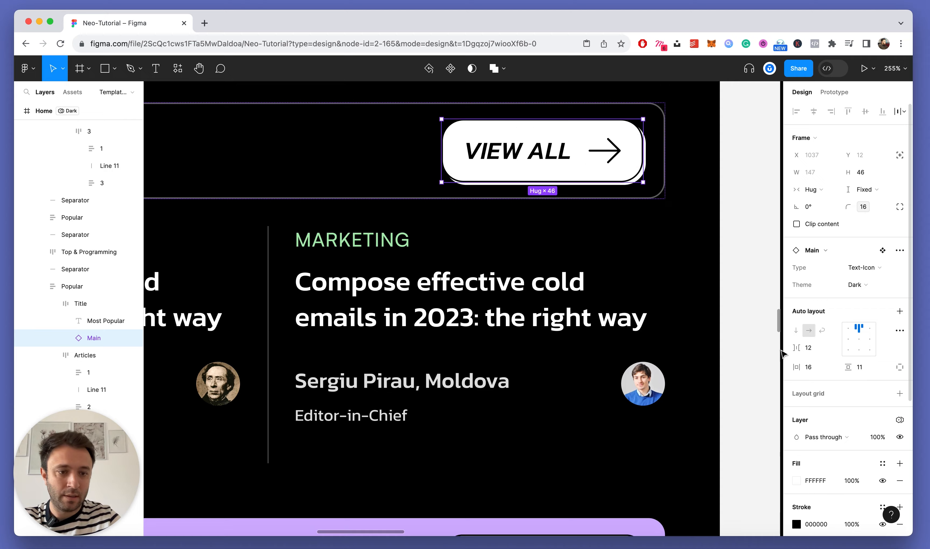
scroll(662, 235, down, 5)
scroll(720, 232, up, 5)
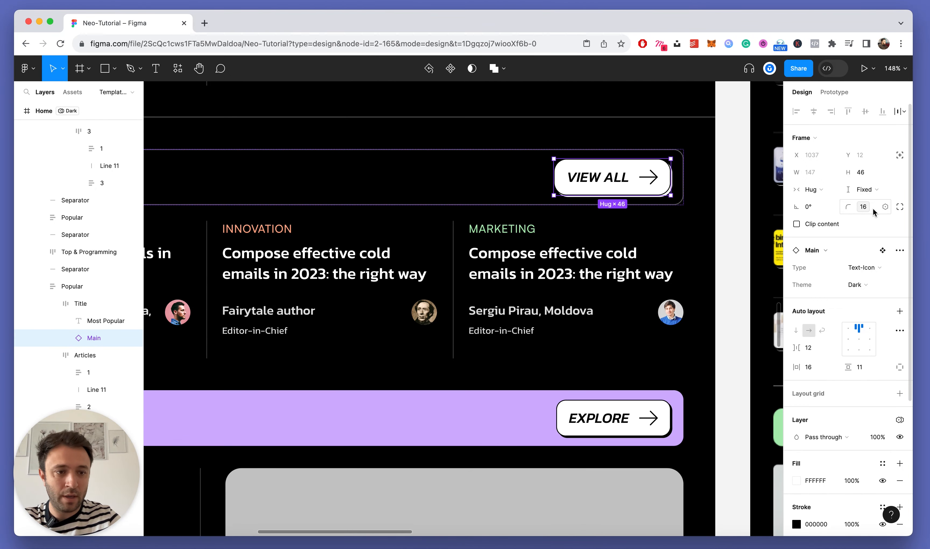
click(885, 207)
click(840, 334)
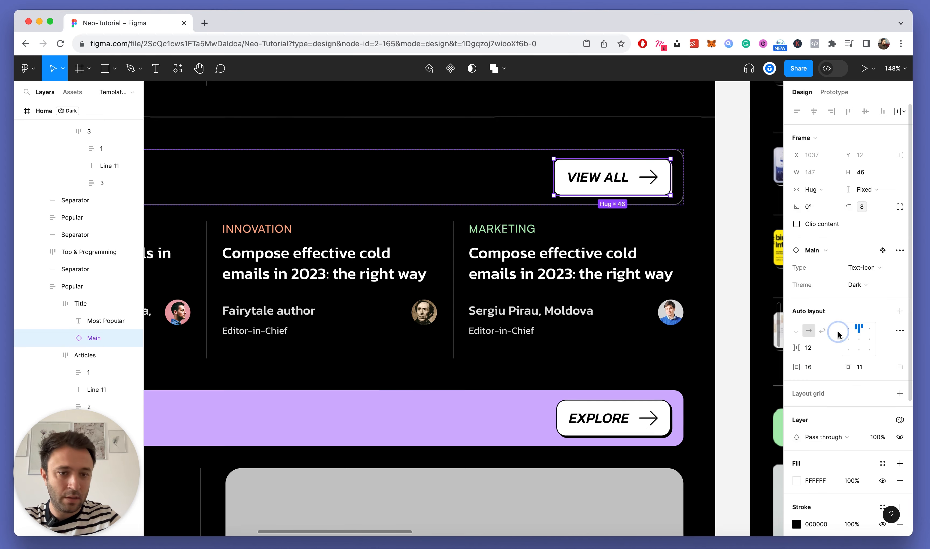
Step: Bind the corner radius of the EXPLORE button in the DESIGN INSPIRATION title to the Radius variable sm
scroll(649, 351, down, 2)
click(636, 339)
click(636, 339)
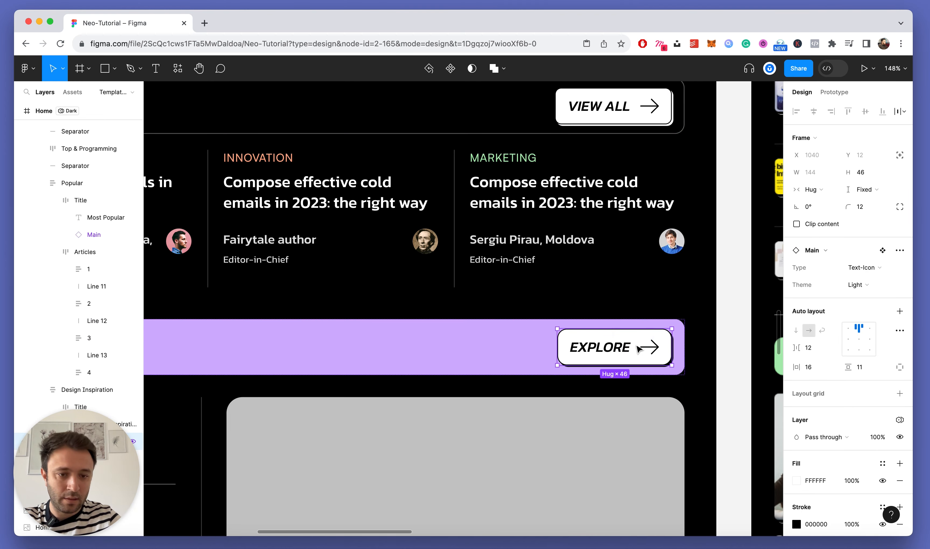
scroll(641, 347, up, 5)
click(886, 208)
text(radius)
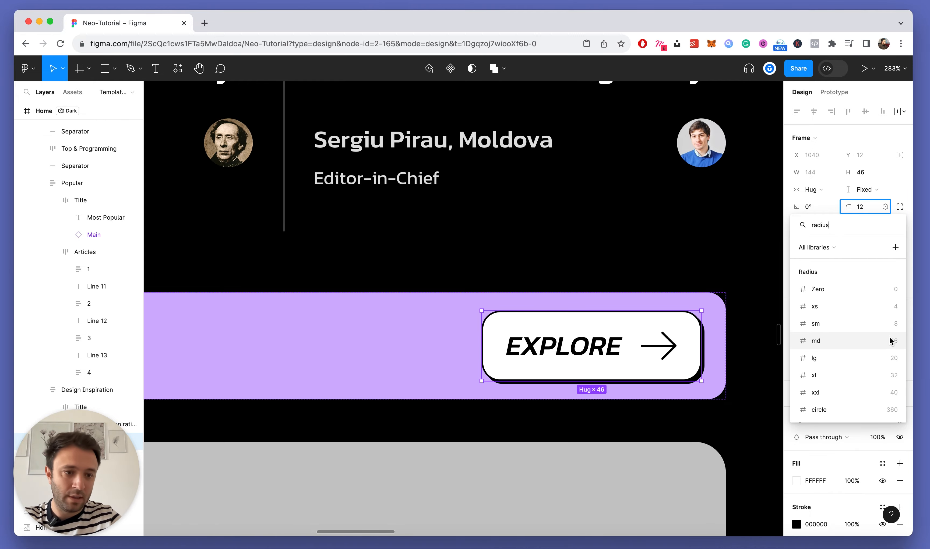
click(866, 323)
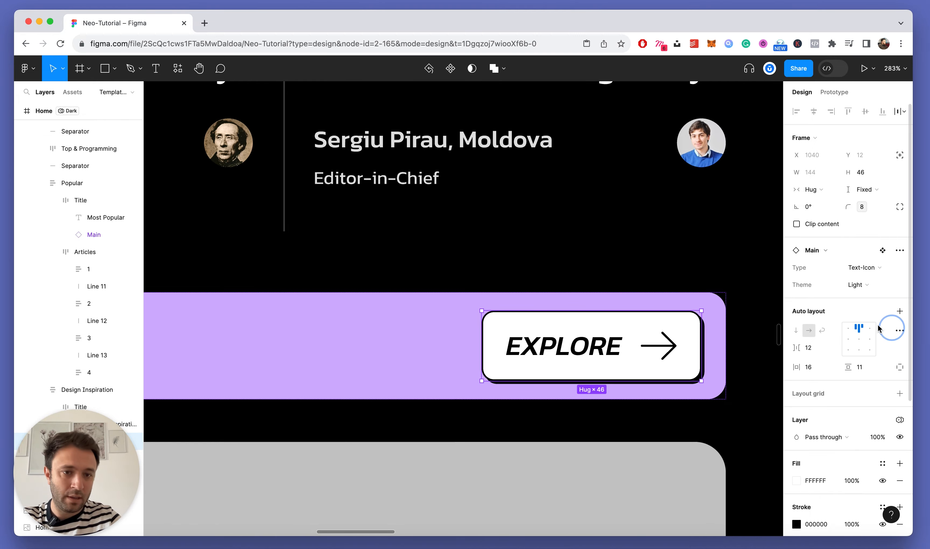
scroll(593, 168, down, 6)
scroll(597, 169, down, 3)
scroll(452, 162, down, 5)
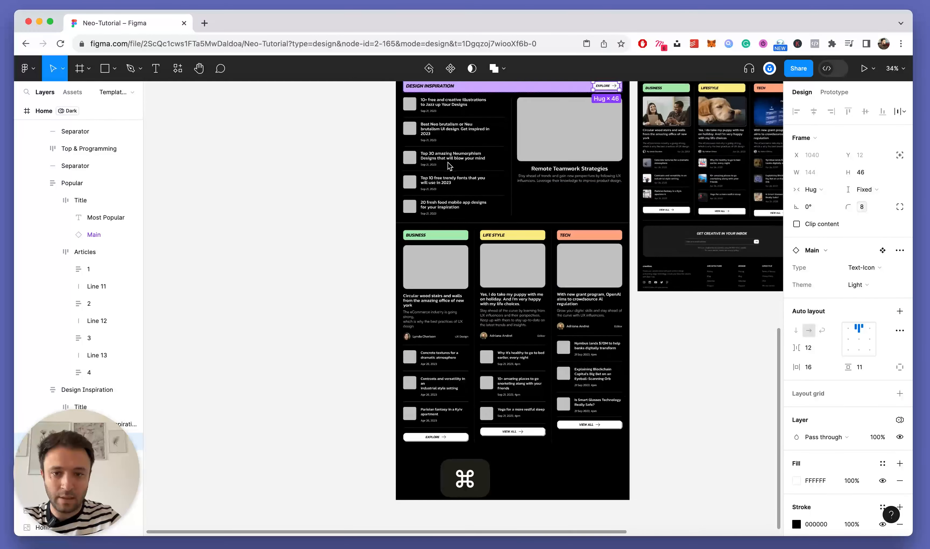
scroll(438, 381, down, 2)
scroll(438, 381, up, 3)
scroll(439, 381, up, 2)
super+click(505, 317)
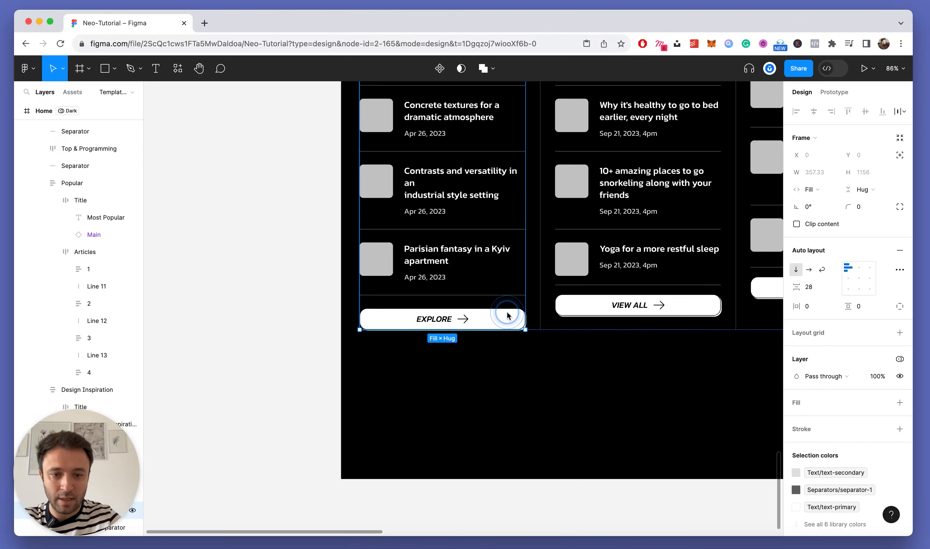
scroll(461, 343, up, 4)
click(885, 207)
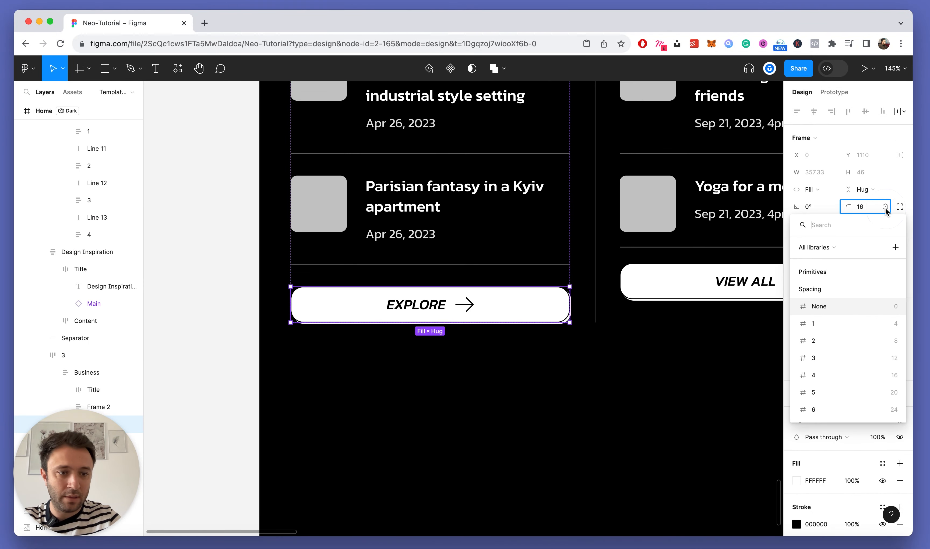
text(radius)
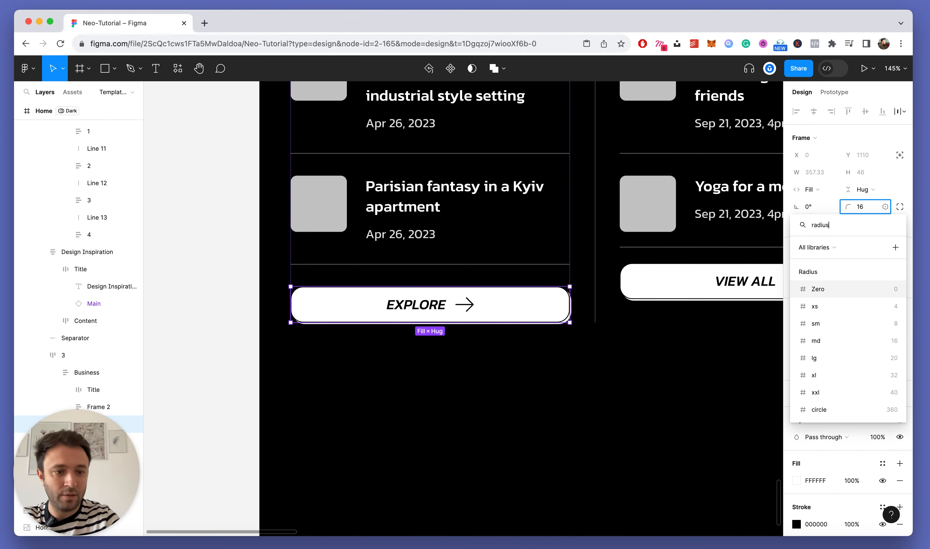
scroll(641, 369, right, 7)
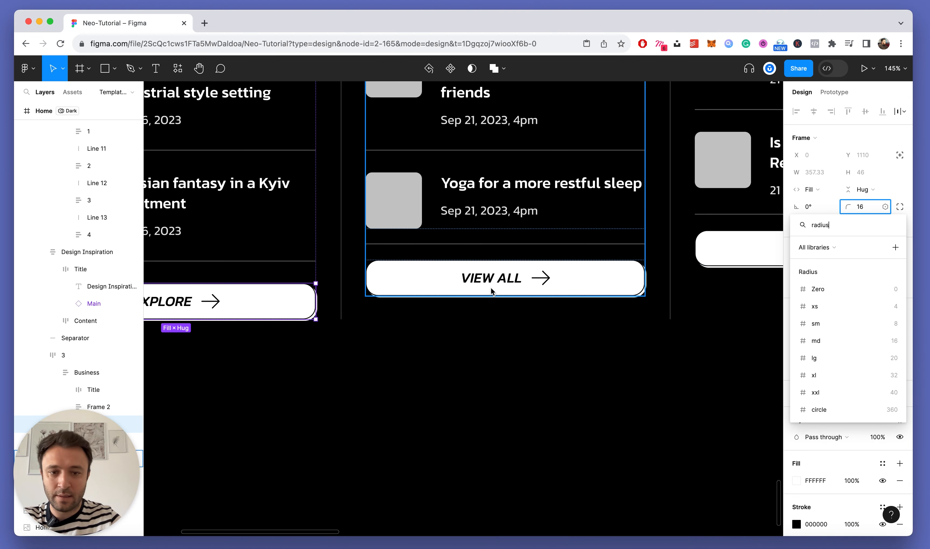
Step: Select the three buttons below the Business, Life Style and Tech columns together and bind their corner radius to the Radius variable md
click(569, 290)
scroll(580, 286, down, 5)
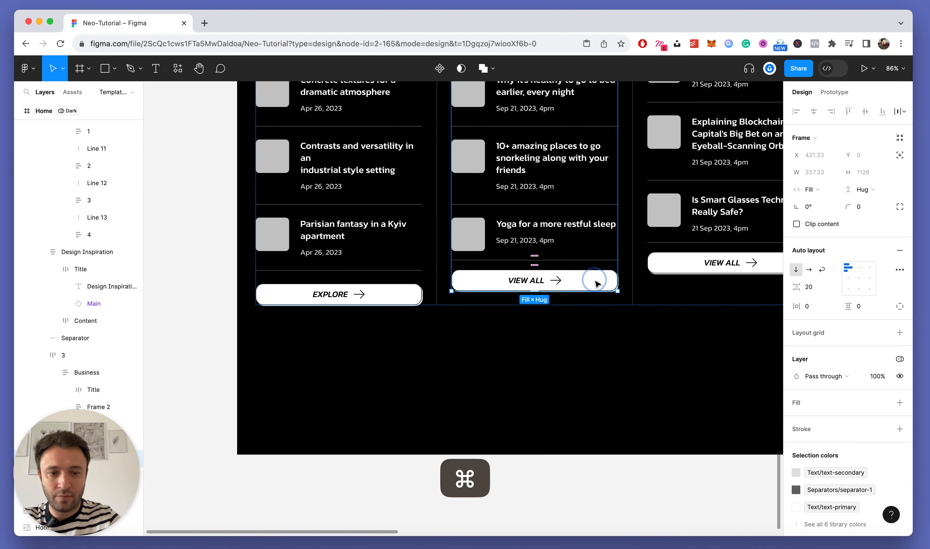
shift+super+click(414, 296)
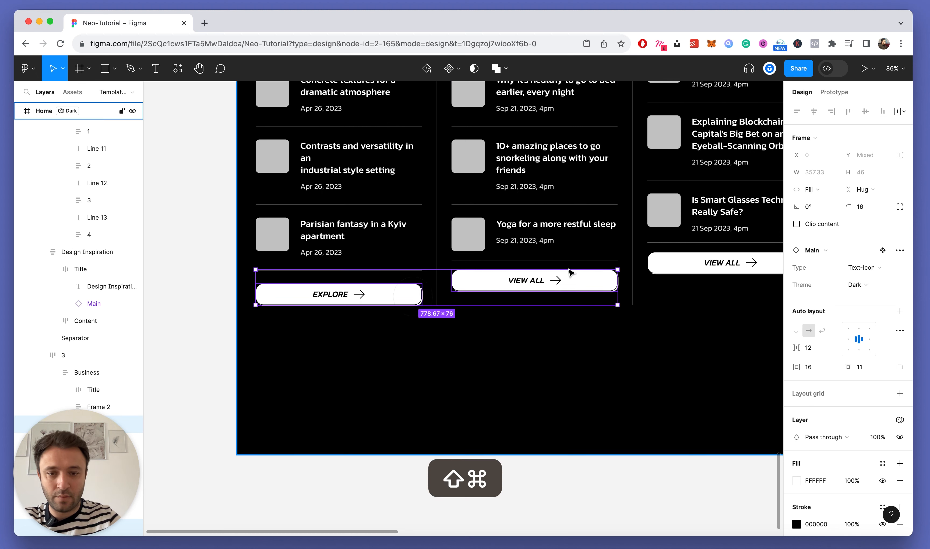
shift+super+click(690, 260)
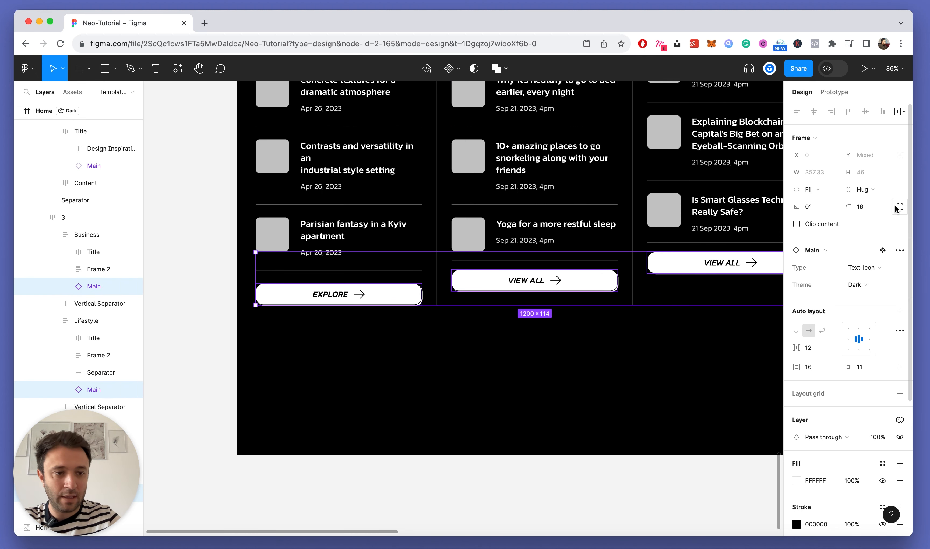
click(885, 208)
text(radius)
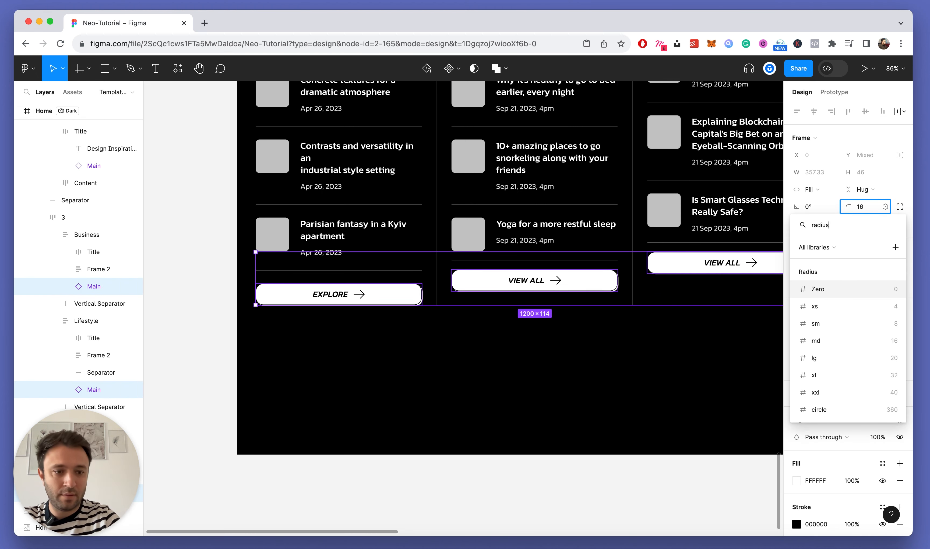
click(829, 341)
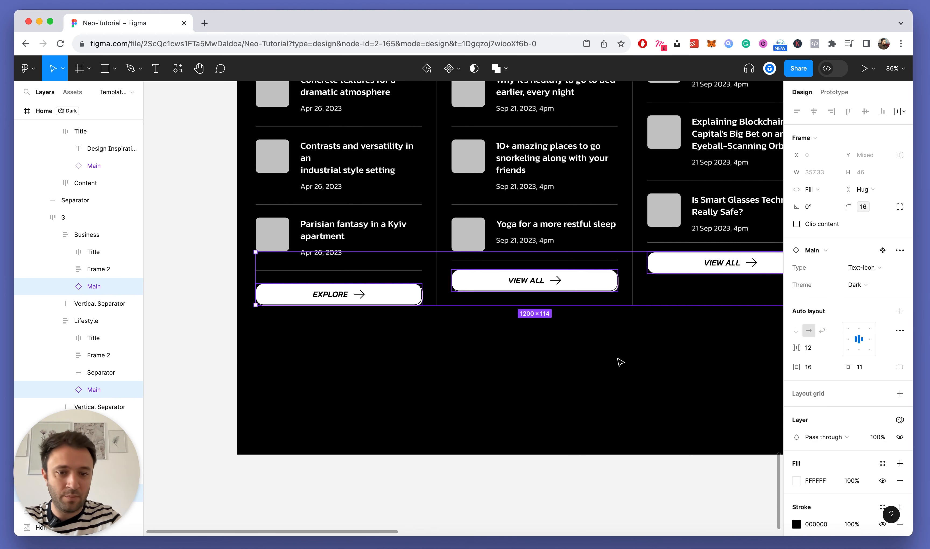
click(462, 356)
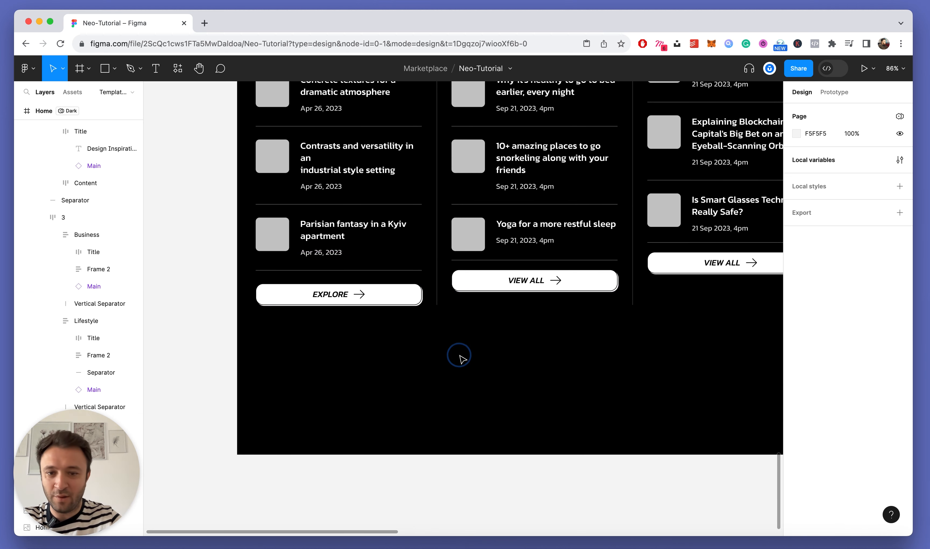
Step: Inspect the corner radius variable on the EXPLORE and VIEW ALL buttons below the Business, Life Style and Tech columns
super+click(406, 296)
scroll(407, 297, up, 3)
scroll(406, 296, up, 2)
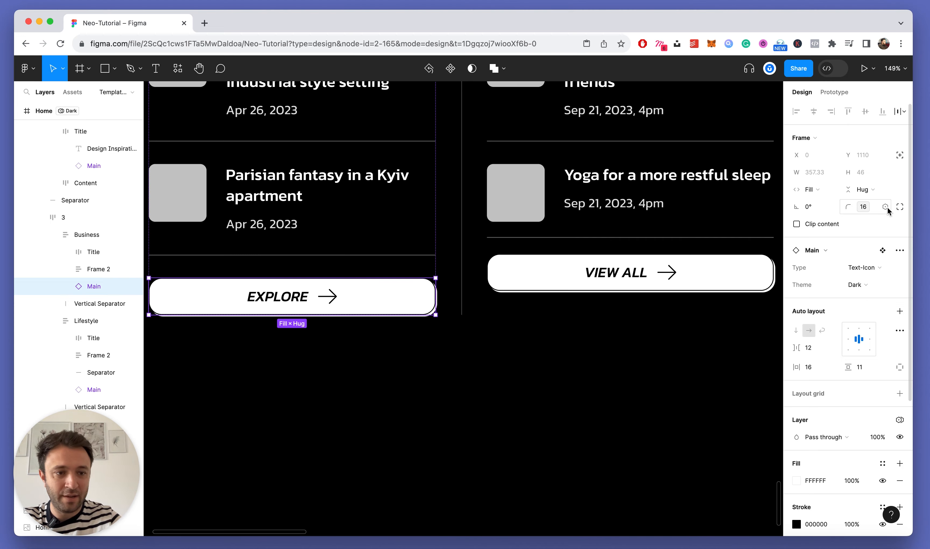
click(885, 207)
scroll(867, 320, up, 5)
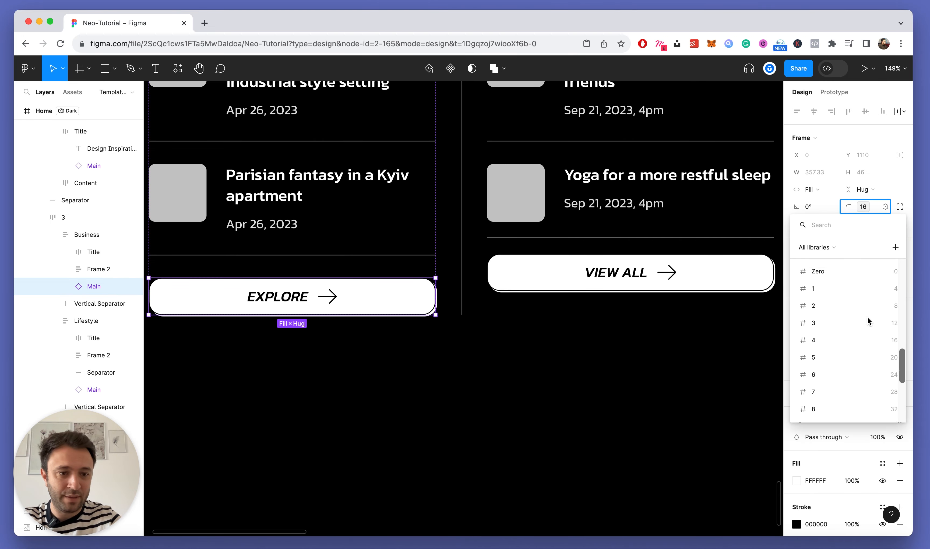
click(723, 272)
scroll(542, 276, down, 3)
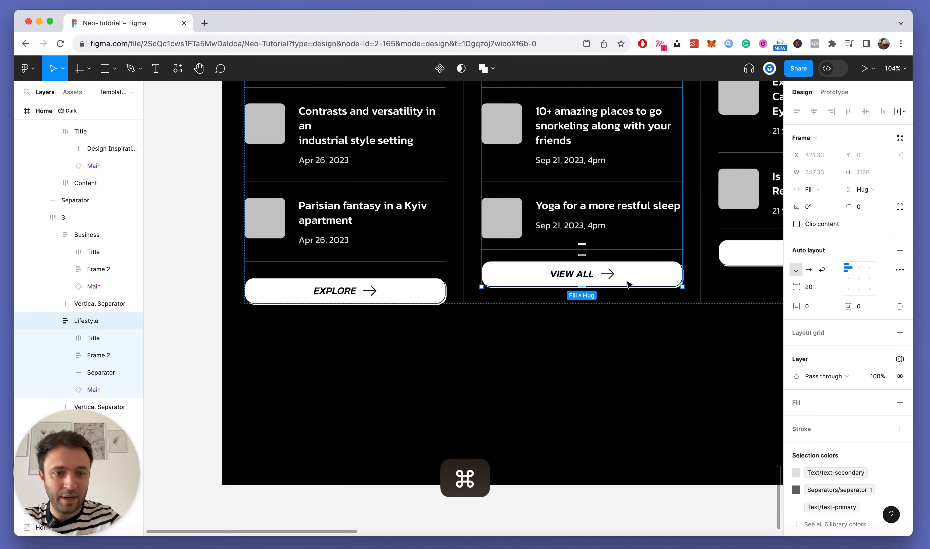
scroll(627, 284, up, 5)
click(633, 271)
scroll(640, 271, down, 3)
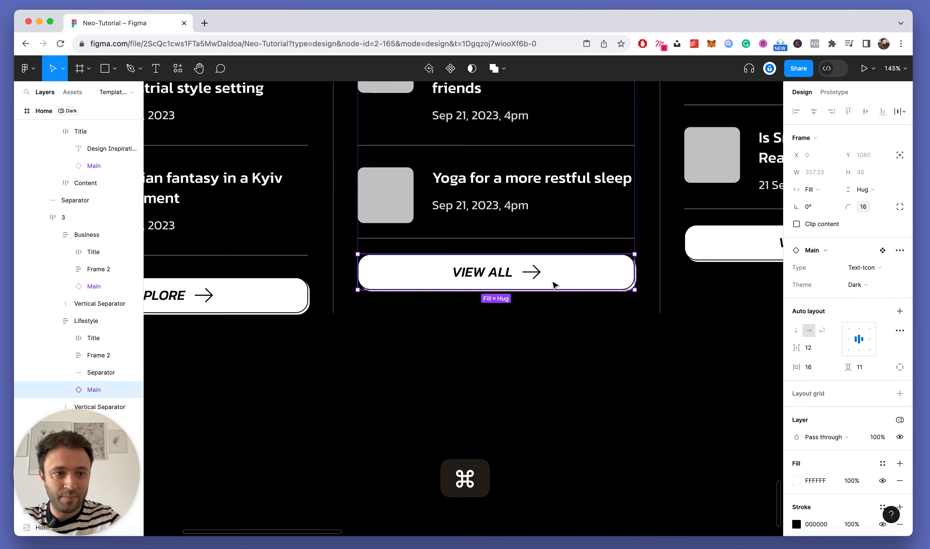
click(717, 250)
scroll(718, 255, down, 5)
key(Escape)
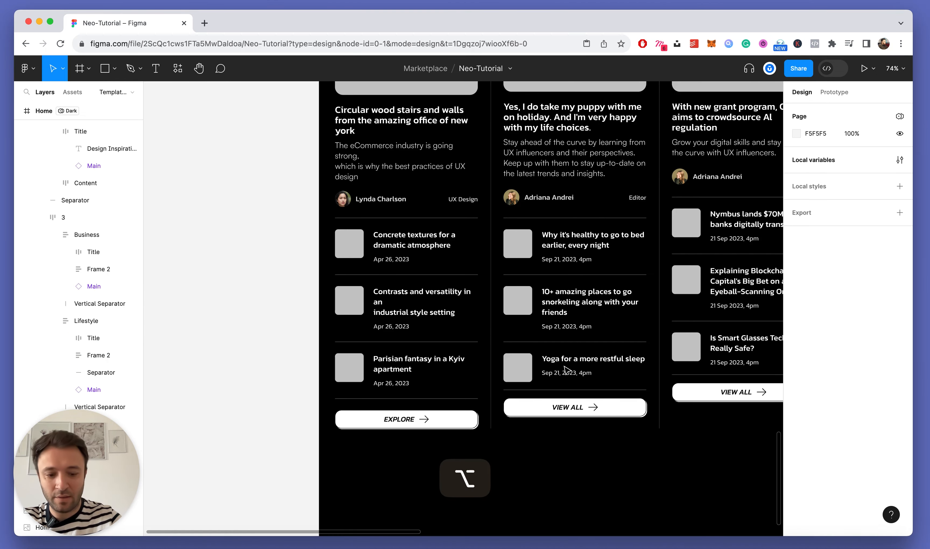
Step: Collapse the layers and bind the horizontal auto layout gap between the Business, Life Style and Tech columns to the Paddings variable 8
key(alt+l)
scroll(564, 366, up, 3)
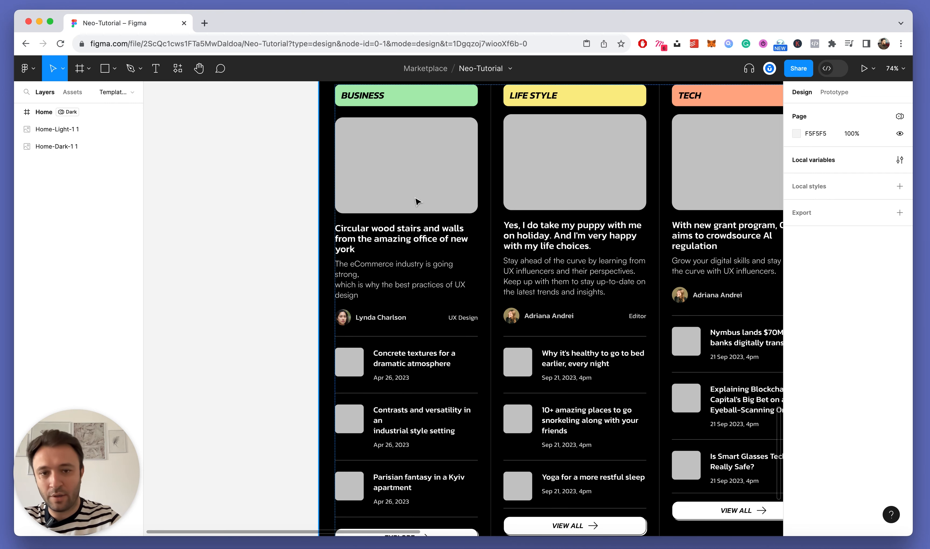
click(403, 151)
scroll(402, 151, up, 2)
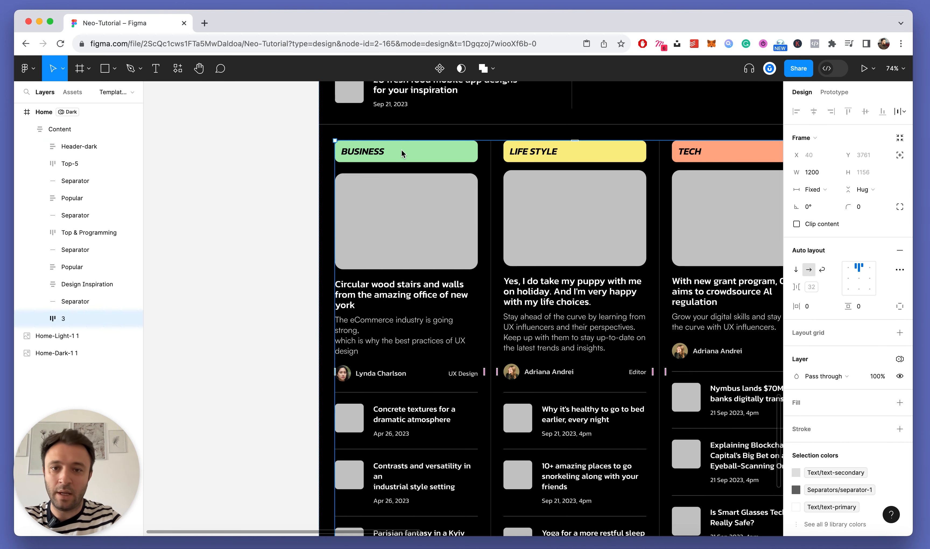
click(834, 288)
click(814, 321)
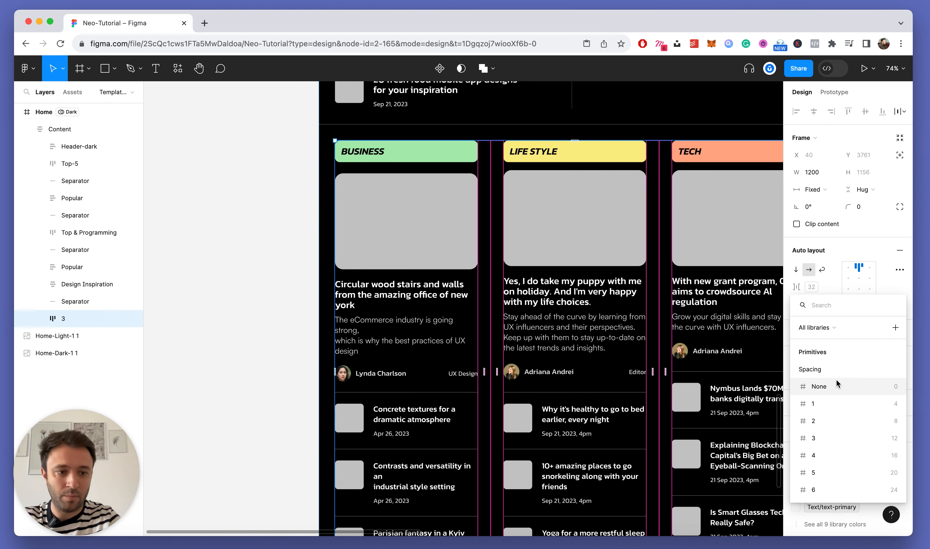
text(padding)
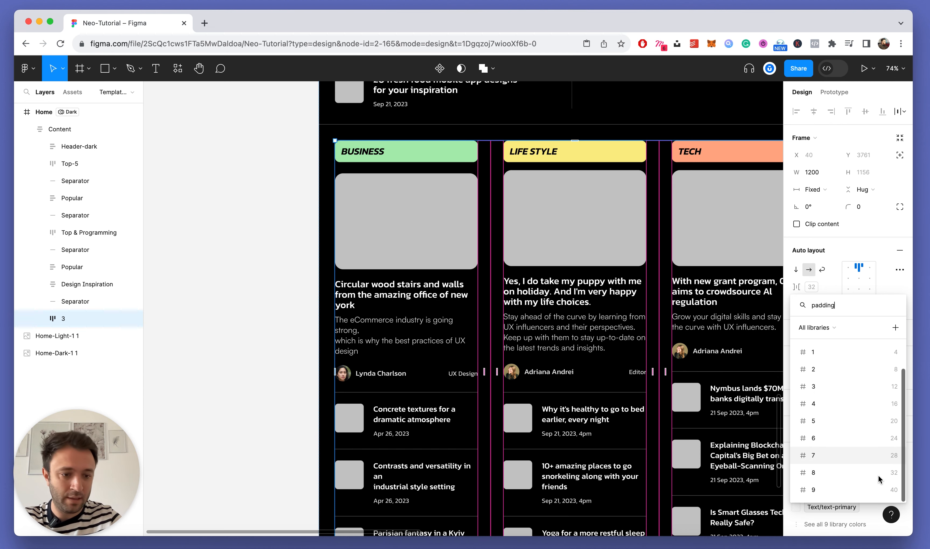
key(Escape)
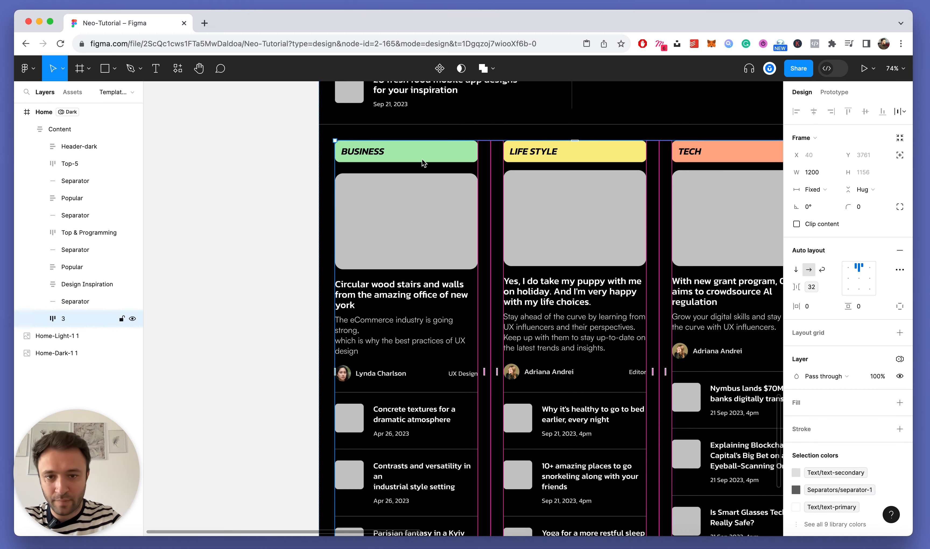
Step: Select the Business, Lifestyle and Tech frames together and bind their vertical auto layout gap to the Paddings variable 7
click(377, 173)
scroll(377, 172, up, 3)
click(832, 287)
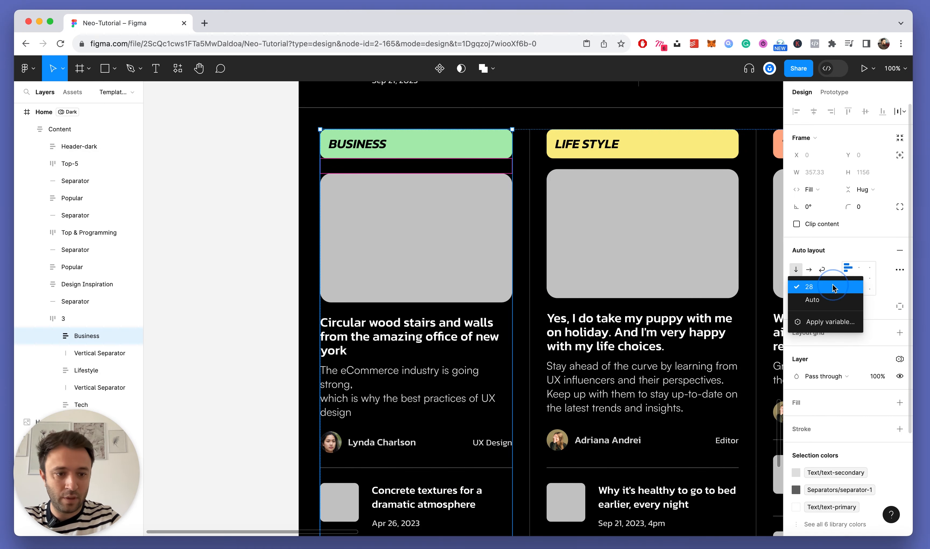
click(830, 322)
key(Escape)
scroll(459, 182, down, 3)
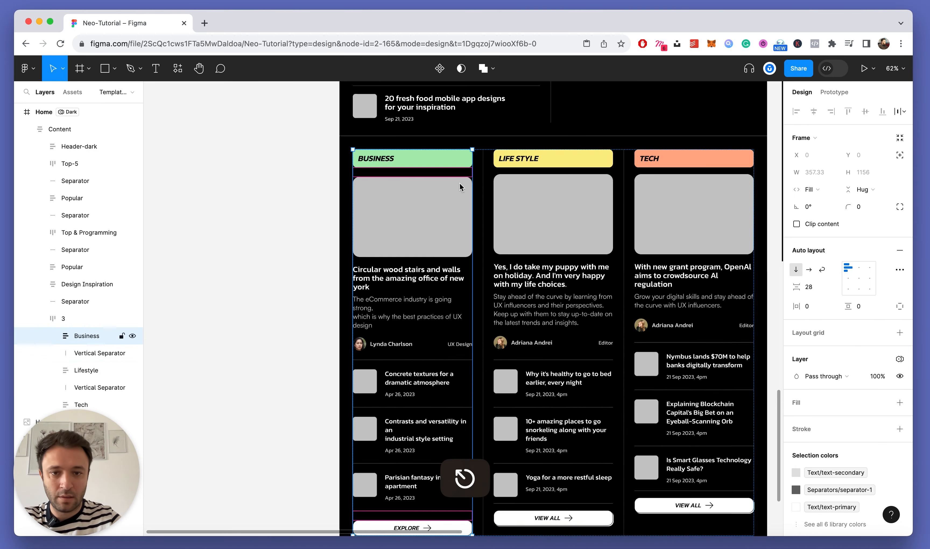
shift+click(525, 188)
shift+click(673, 189)
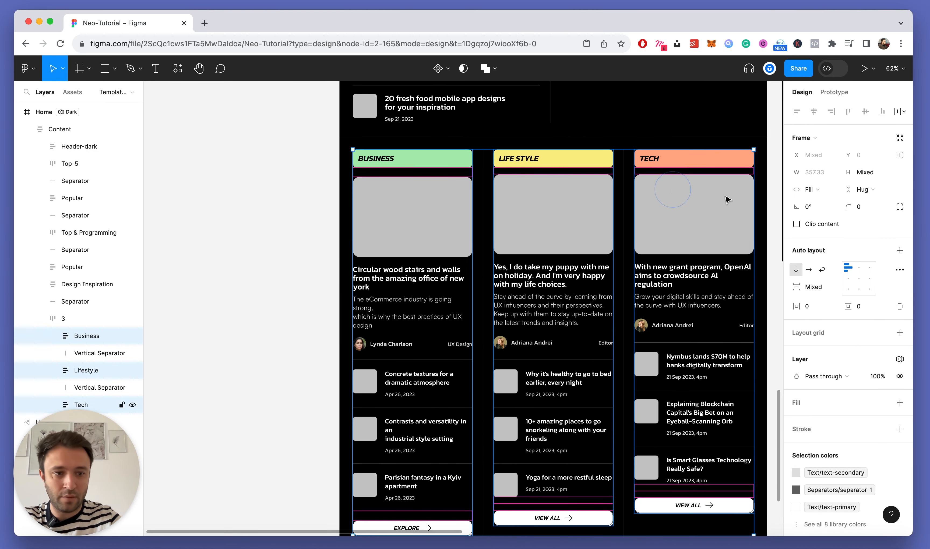
click(831, 290)
click(820, 344)
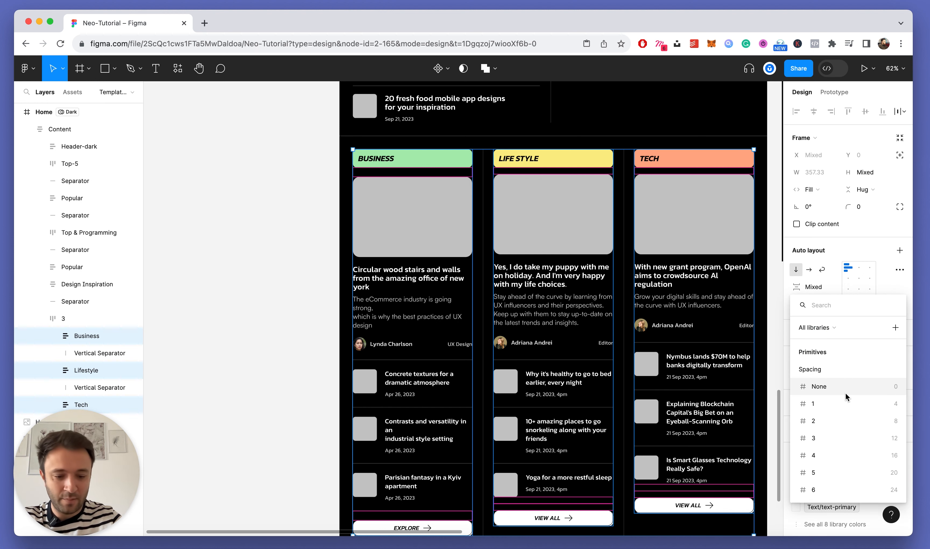
text(padding)
scroll(834, 452, down, 1)
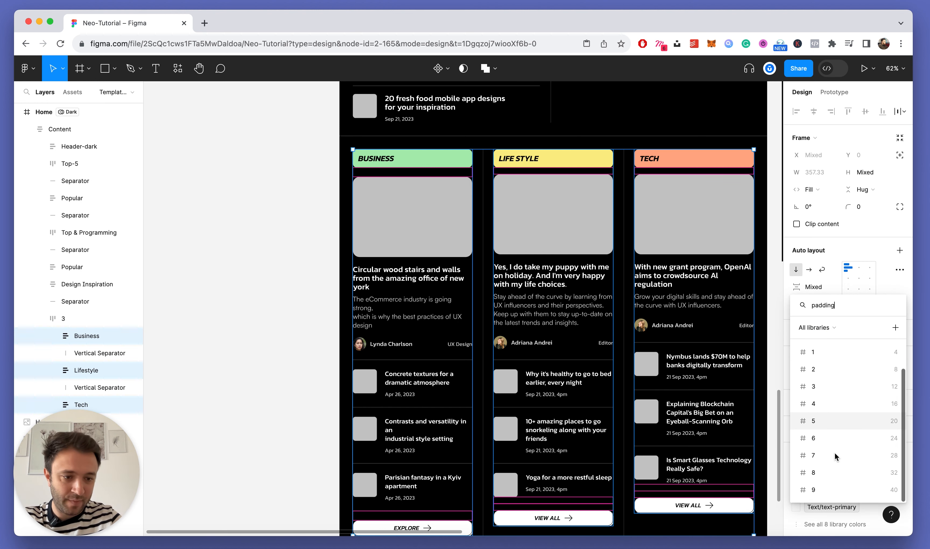
click(819, 455)
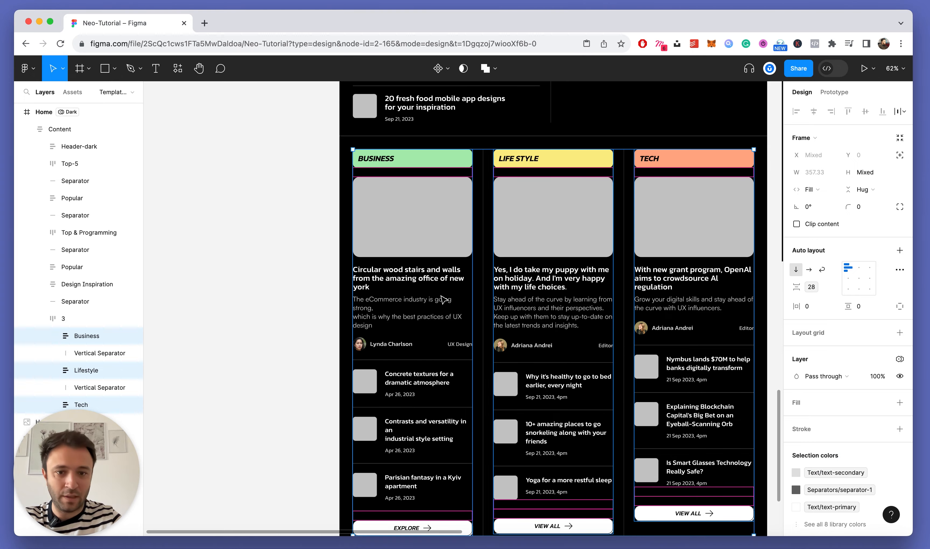
click(307, 203)
Step: Select the DESIGN INSPIRATION content frame and open the options for its horizontal auto layout gap
scroll(307, 204, up, 5)
scroll(302, 215, down, 3)
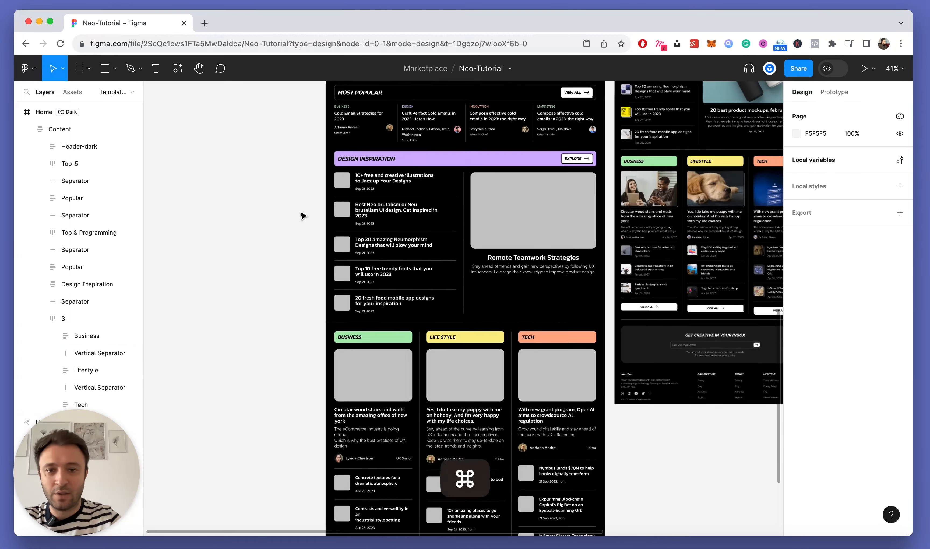
scroll(307, 211, up, 3)
click(378, 179)
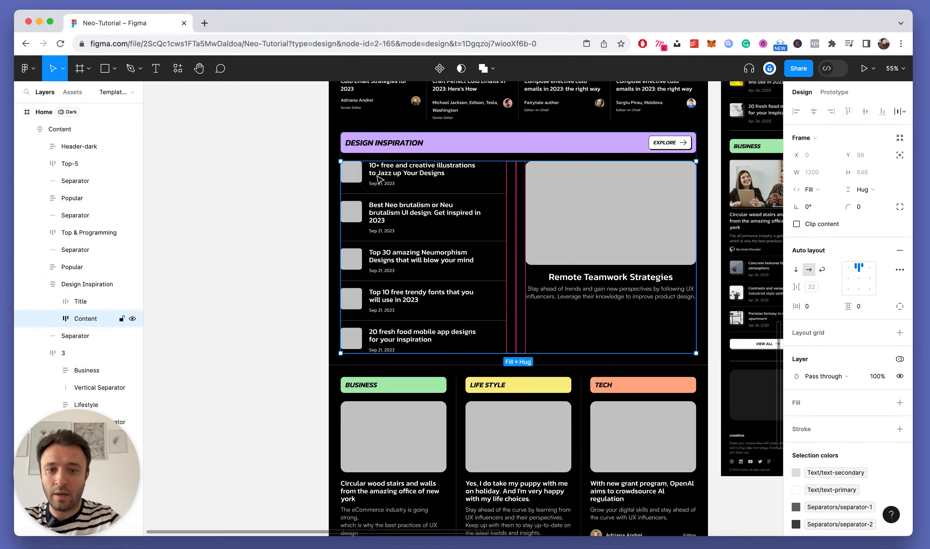
scroll(379, 179, up, 2)
click(812, 287)
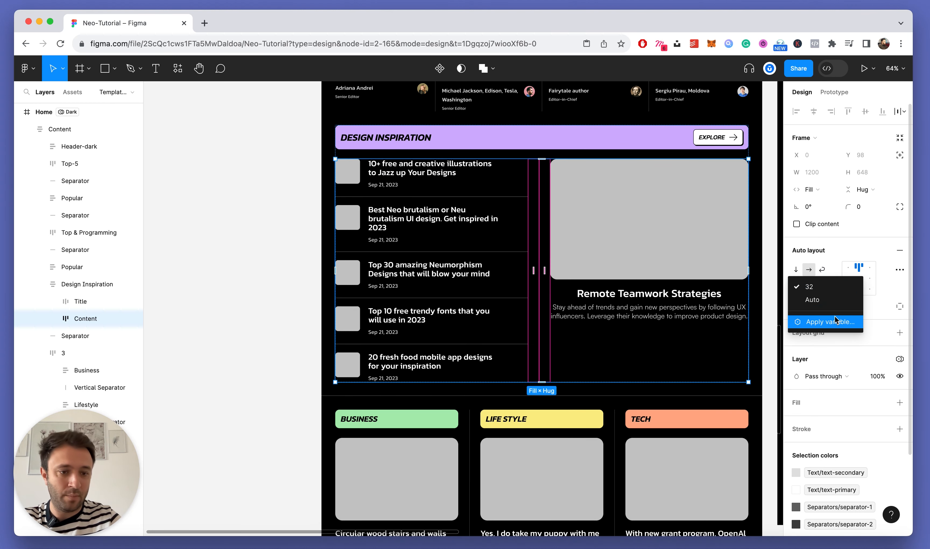
Step: Bind the item spacing of the Design Inspiration section's Content frame to the paddings variable 8
click(835, 320)
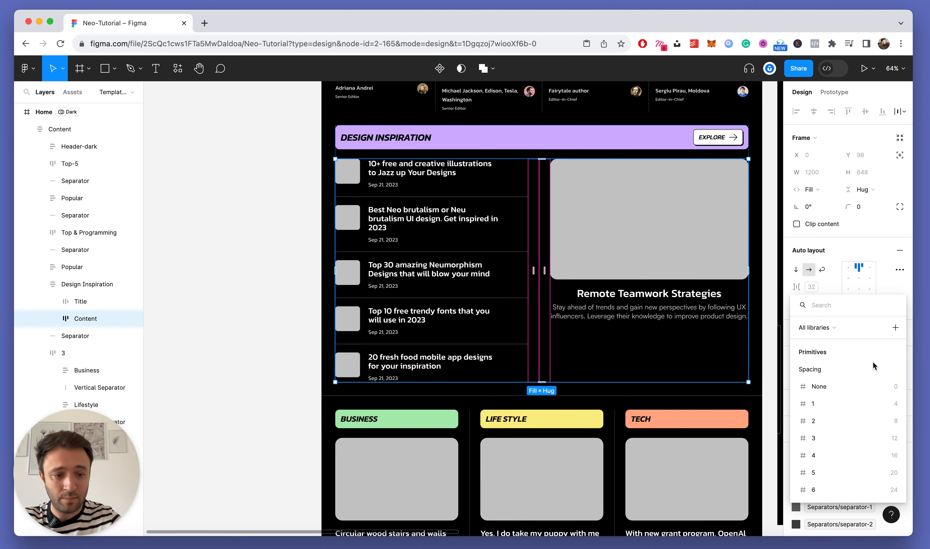
text(paddings)
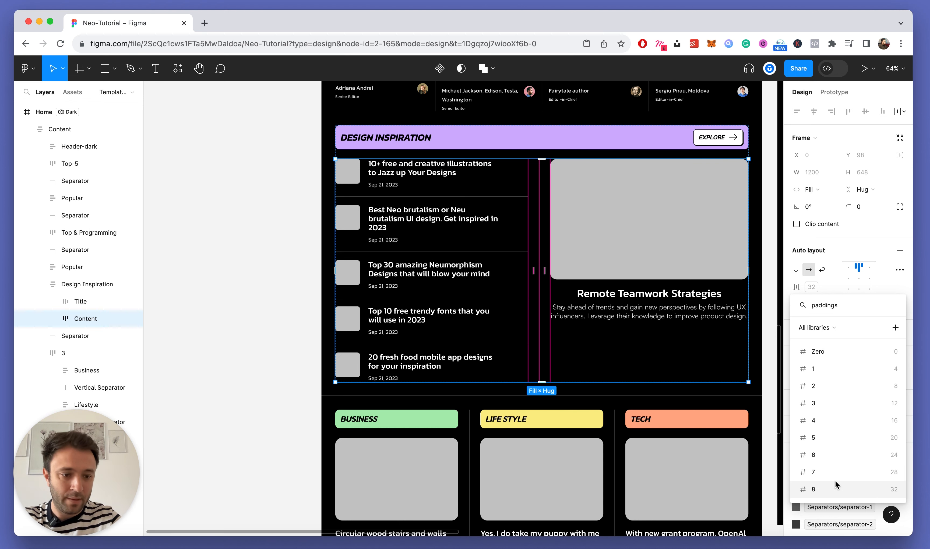
click(835, 480)
click(273, 168)
scroll(335, 170, up, 5)
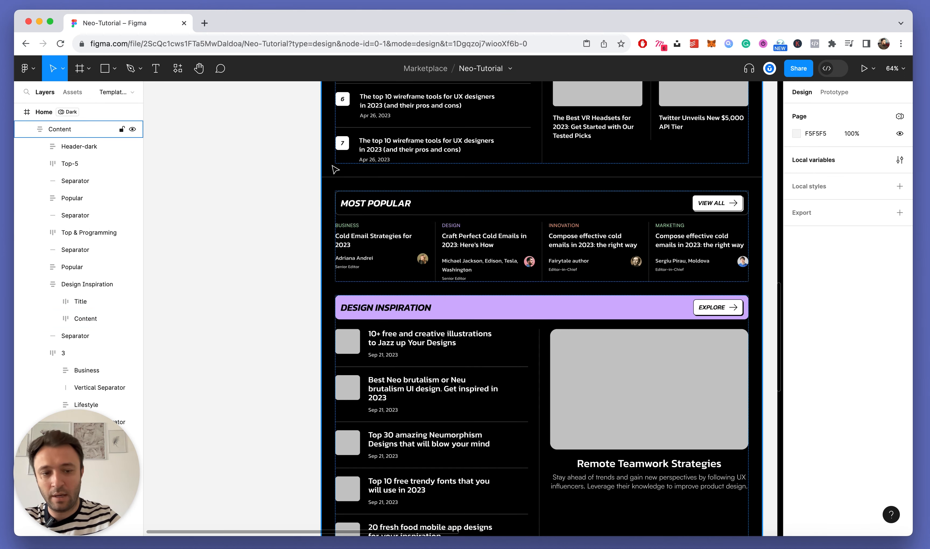
Step: Collapse the layer tree and move the Home frame farther away from the reference designs, to about X -3241
key(alt+l)
scroll(339, 162, down, 10)
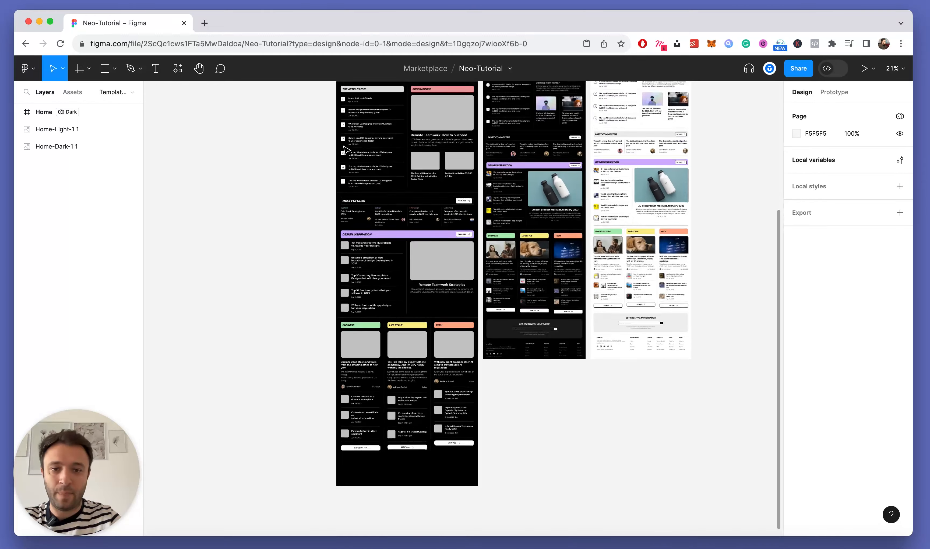
scroll(344, 150, up, 10)
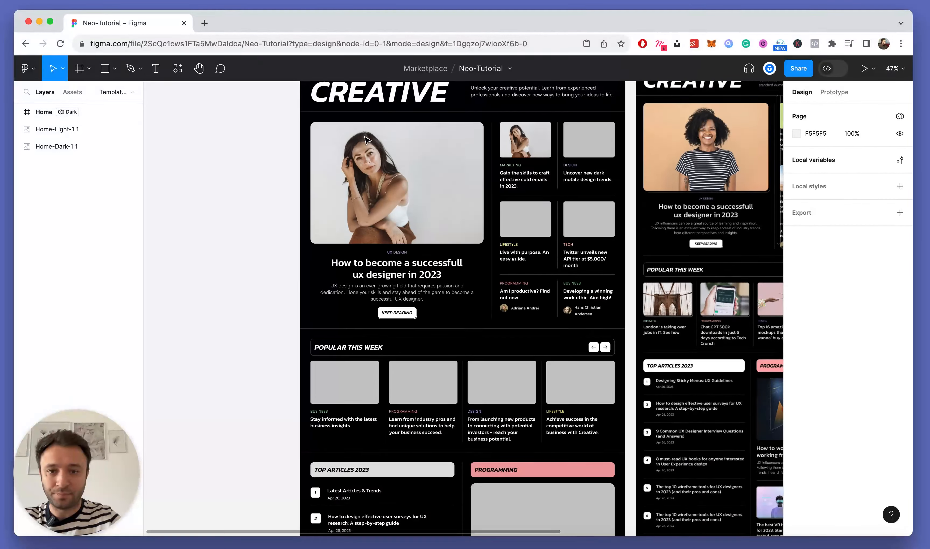
click(414, 140)
scroll(416, 128, down, 5)
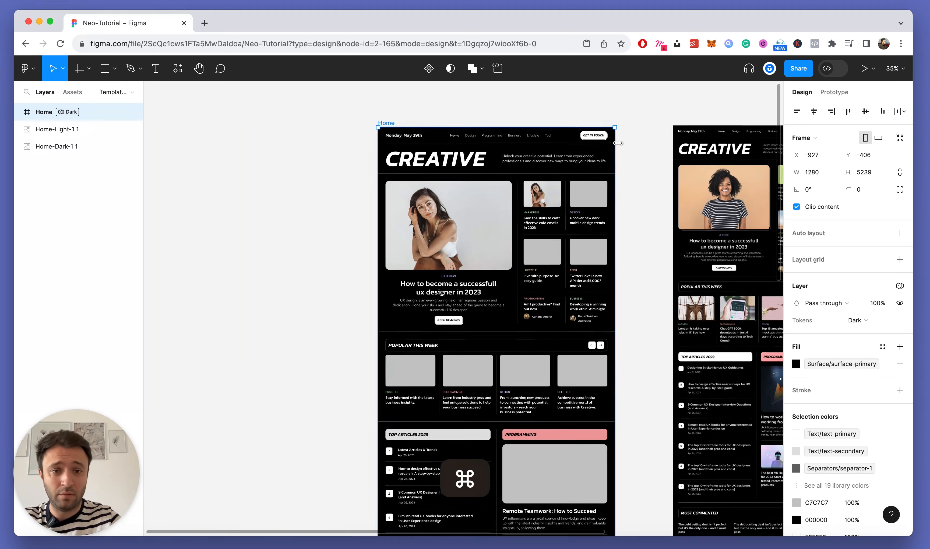
scroll(415, 117, up, 4)
drag(374, 127, 286, 127)
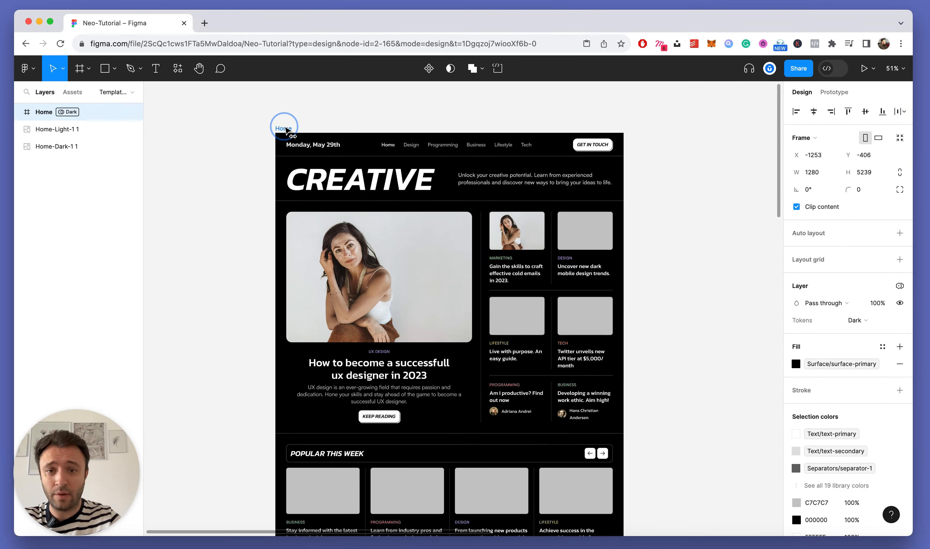
scroll(723, 204, right, 3)
click(625, 185)
scroll(626, 189, down, 5)
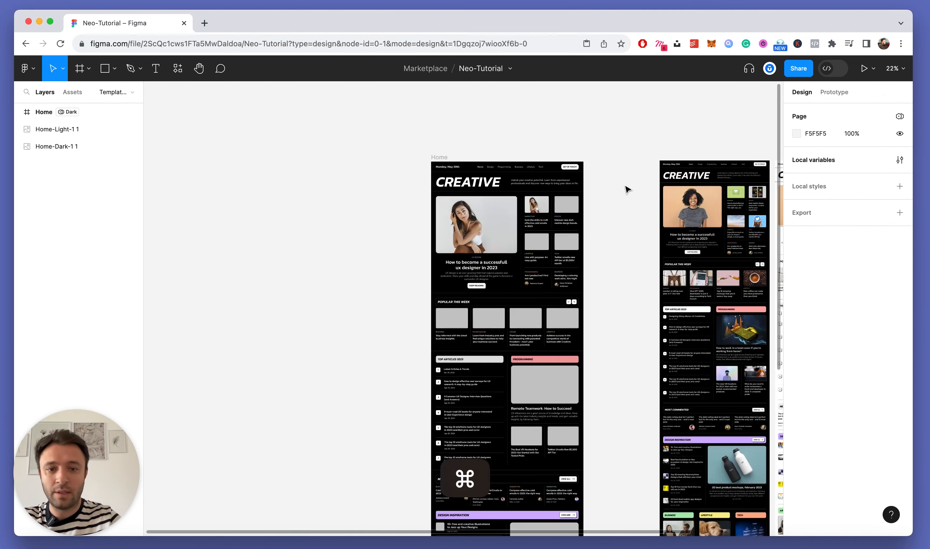
drag(447, 159, 170, 154)
click(550, 170)
scroll(236, 156, up, 4)
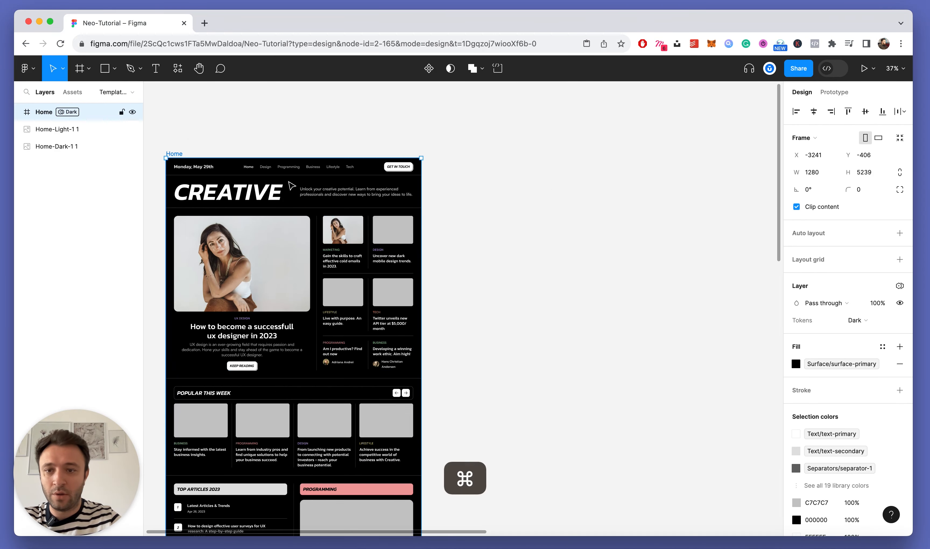
Step: Duplicate the Home frame and send the copy one level backward
key(super+d)
key(super+bracketleft)
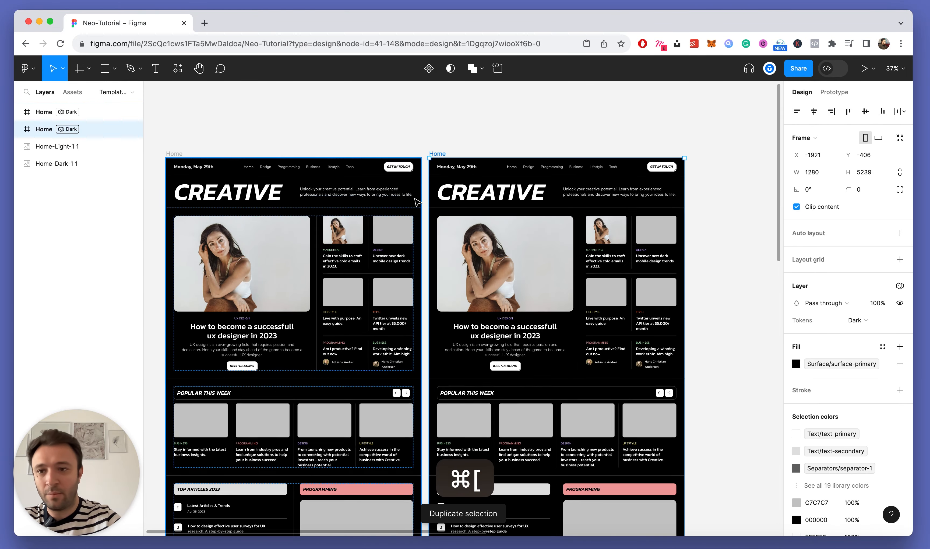
Step: Rename the duplicated Home frame as Design
scroll(369, 341, down, 5)
scroll(369, 340, left, 3)
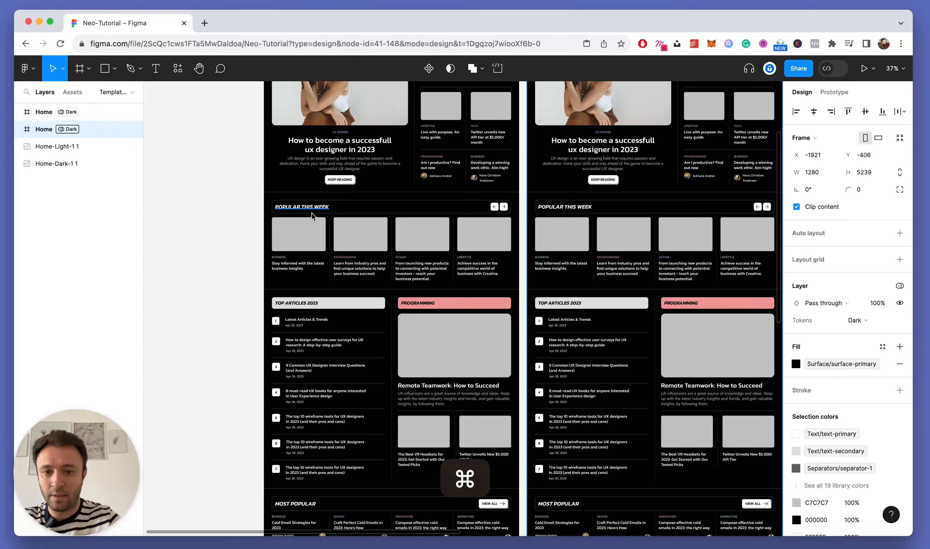
super+scroll(311, 216, up, 5)
scroll(433, 247, up, 5)
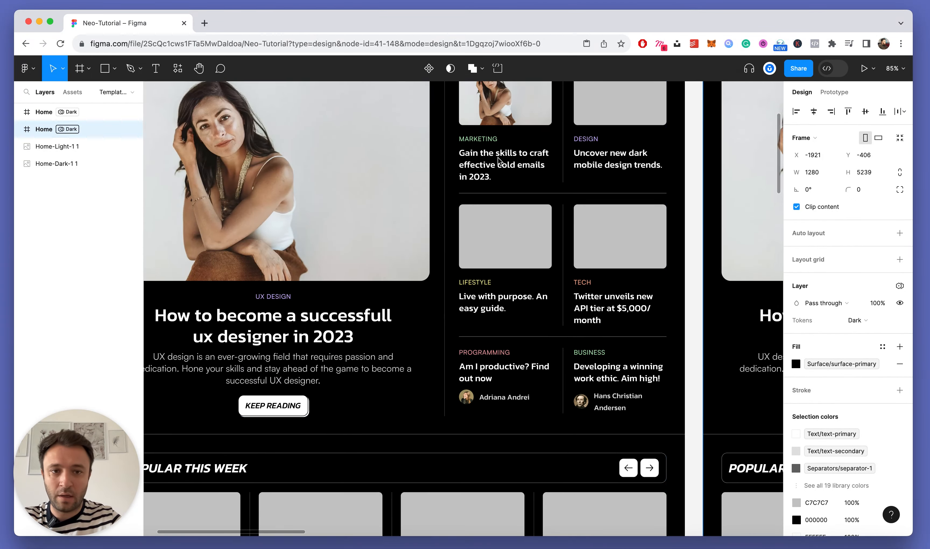
scroll(498, 161, up, 6)
super+scroll(318, 192, up, 3)
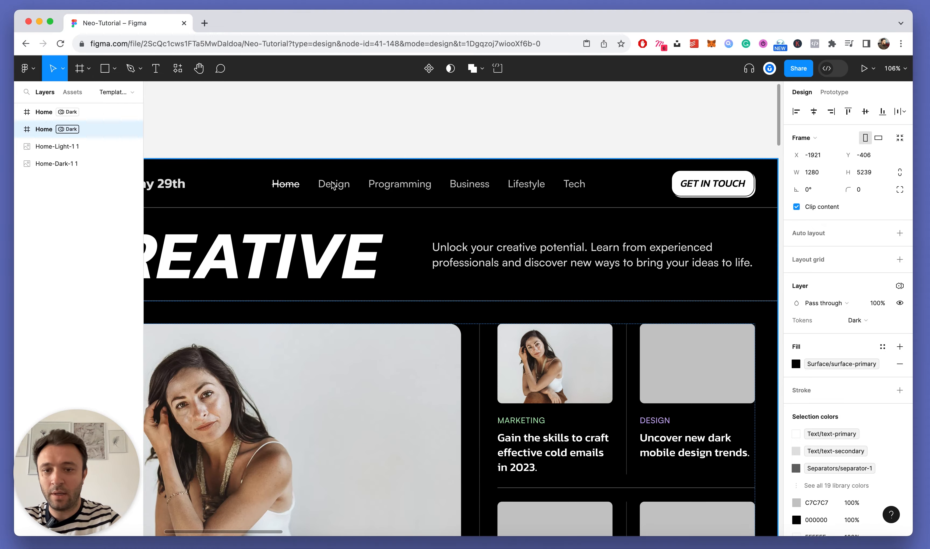
super+scroll(354, 199, down, 8)
super+scroll(447, 211, up, 2)
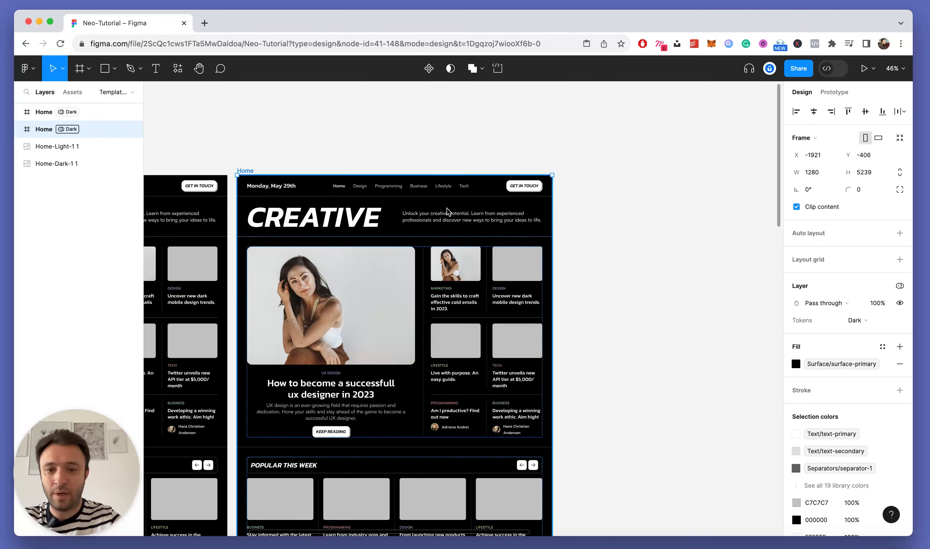
scroll(337, 228, left, 3)
super+scroll(283, 184, up, 3)
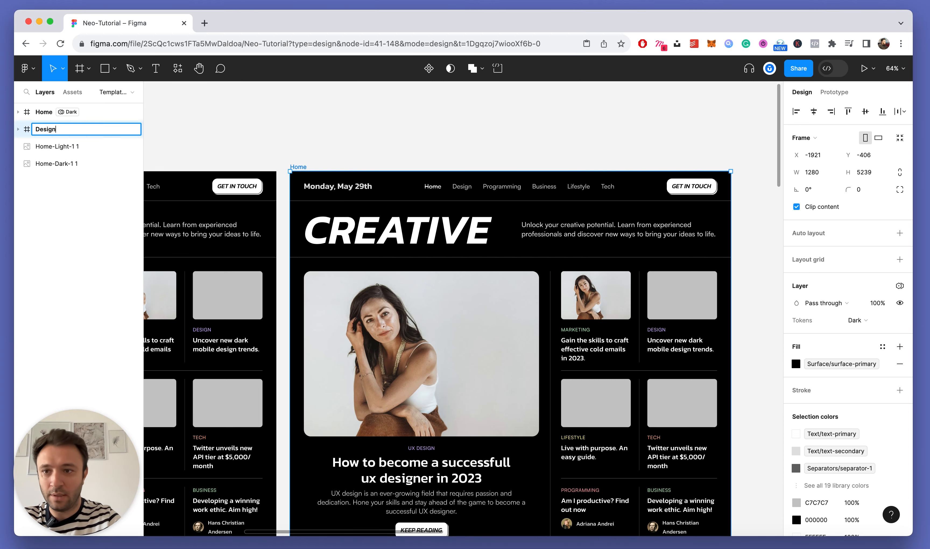
key(Return)
Step: Replace the date text in the Design frame's header with "Creative"
ctrl+scroll(332, 213, up, 3)
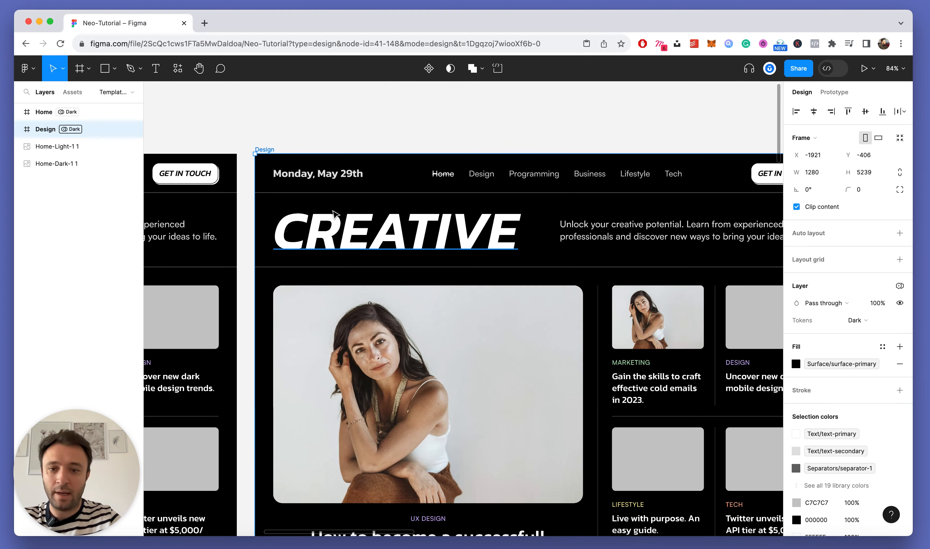
double_click(316, 172)
text(Cre)
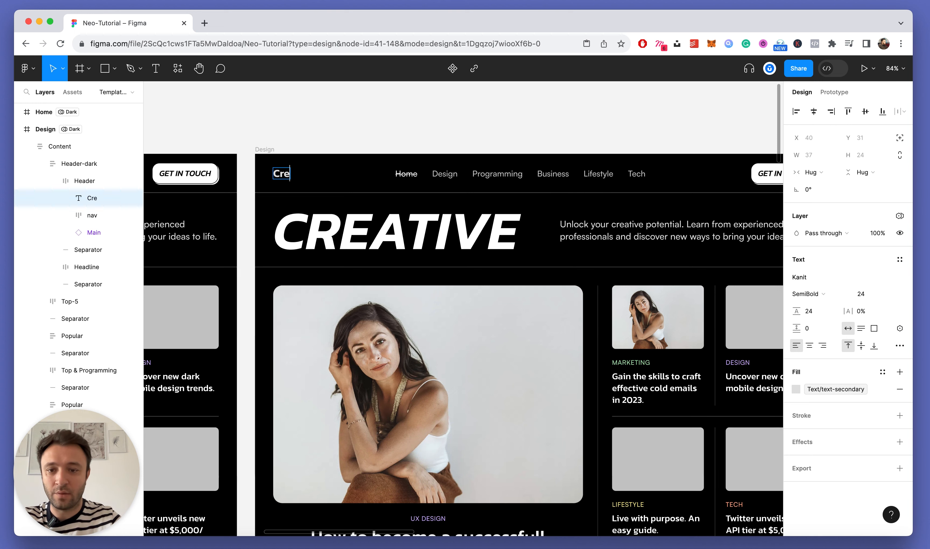
text(ative)
key(Escape)
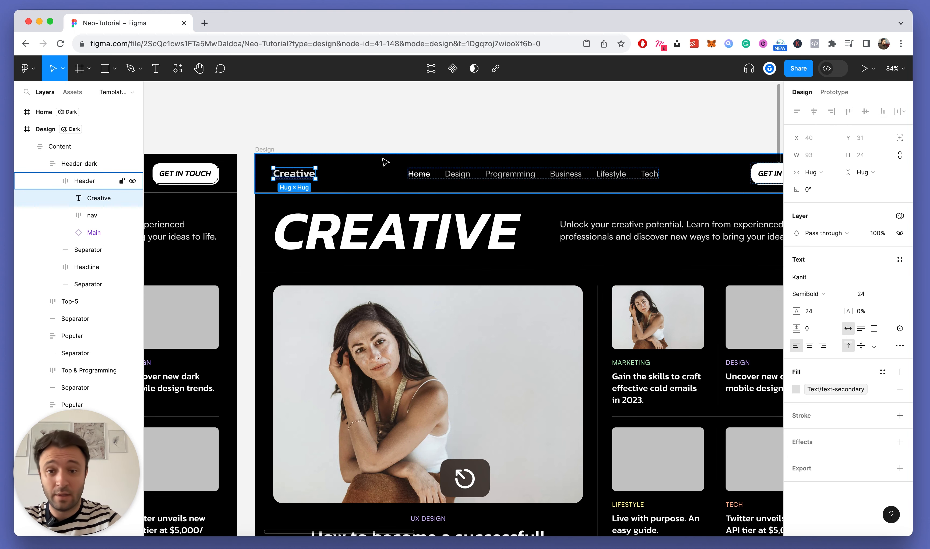
Step: Copy the large headline's text properties and paste them onto the Creative text in the header
click(393, 220)
key(alt+super+c)
click(304, 180)
key(alt+super+v)
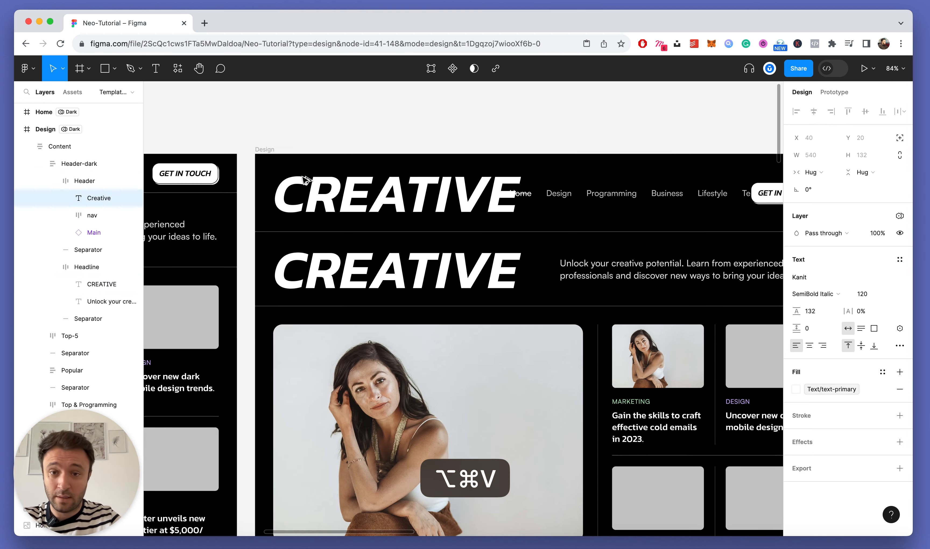
Step: Set the header's Creative text to font size 24 with auto line height
click(369, 137)
super+click(409, 198)
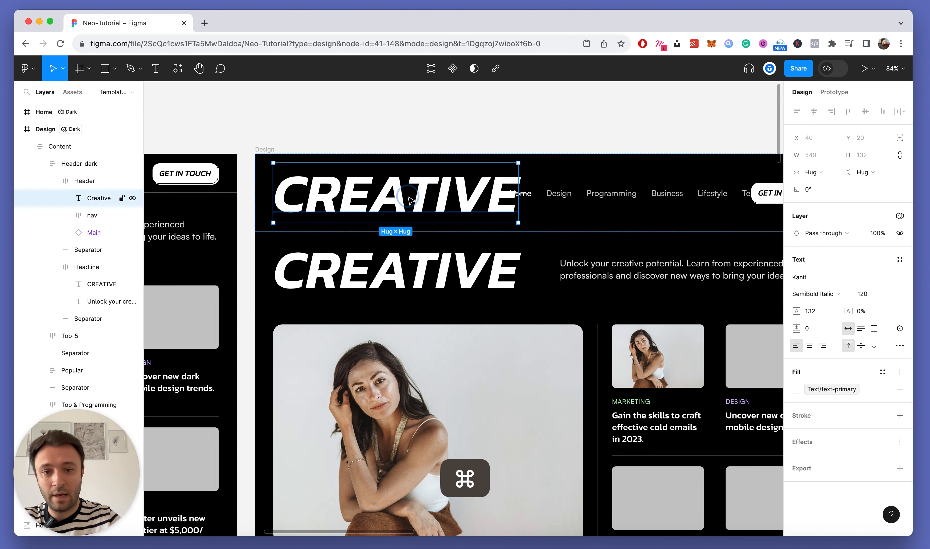
click(855, 294)
text(24)
key(Return)
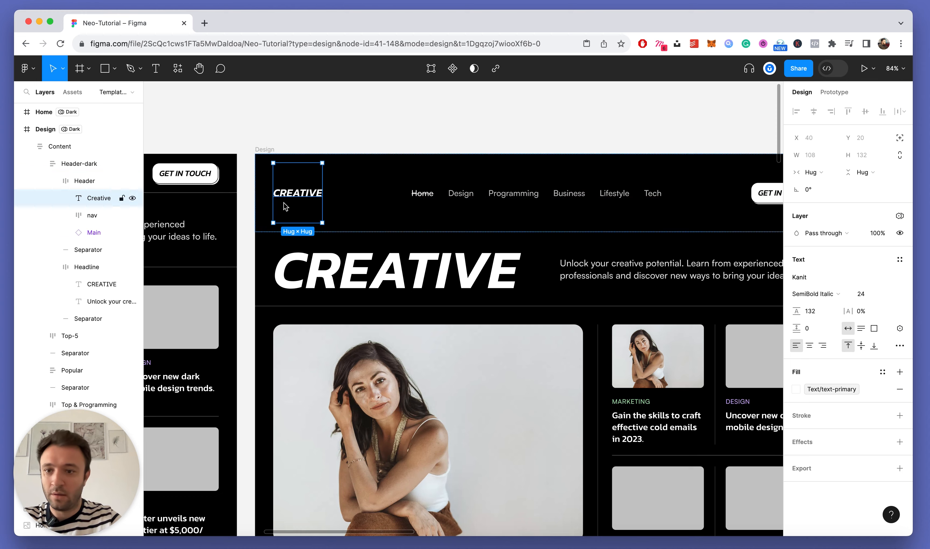
click(815, 310)
text(auto)
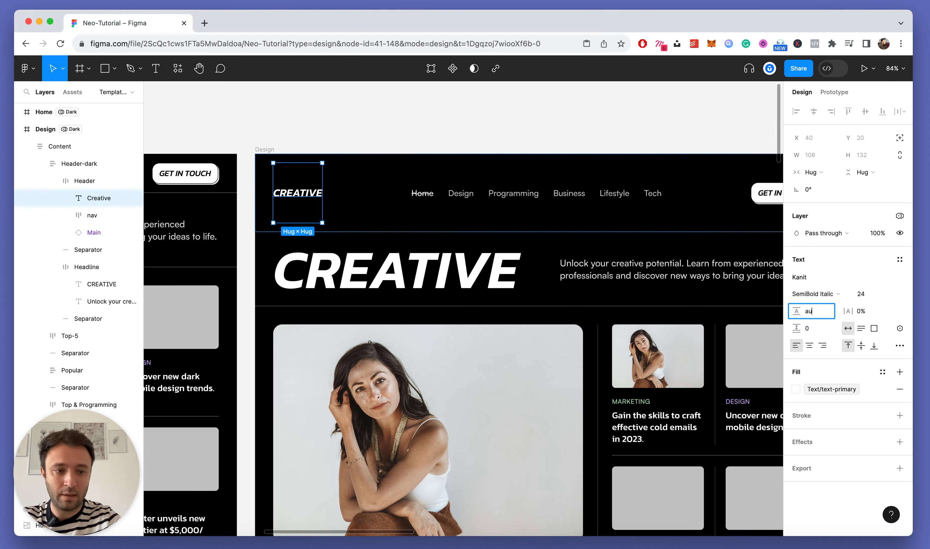
key(Return)
click(509, 124)
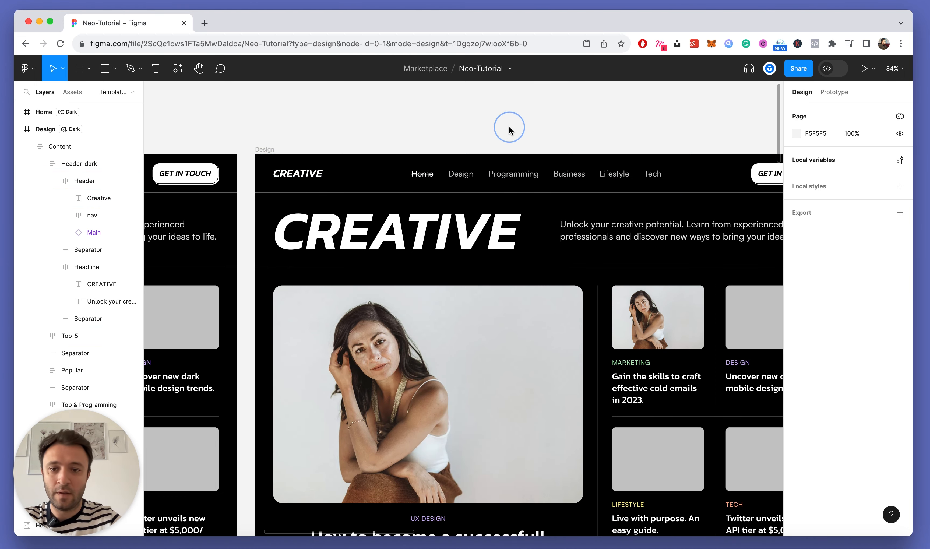
Step: Change the large CREATIVE headline text in the Design frame to "Design"
scroll(481, 139, down, 4)
click(431, 206)
scroll(431, 205, up, 3)
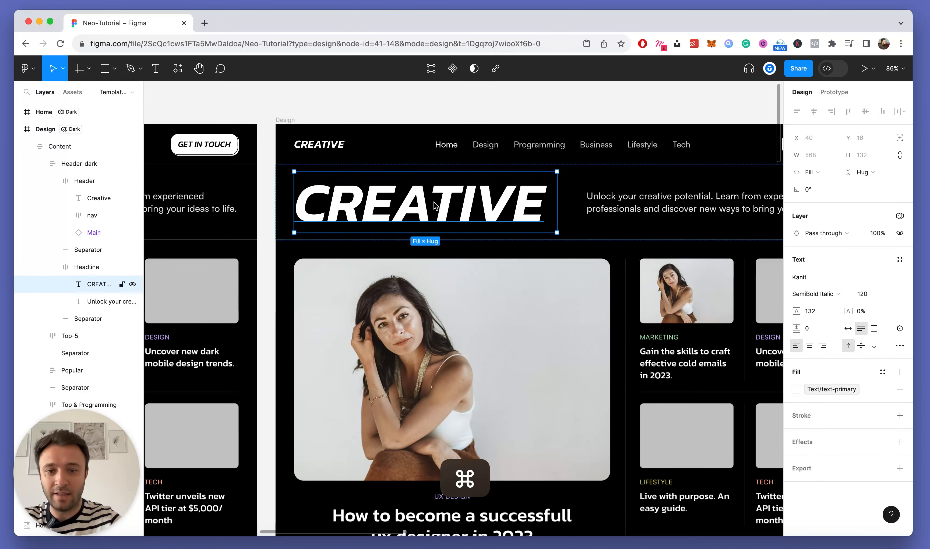
key(Return)
text(Design)
key(Escape)
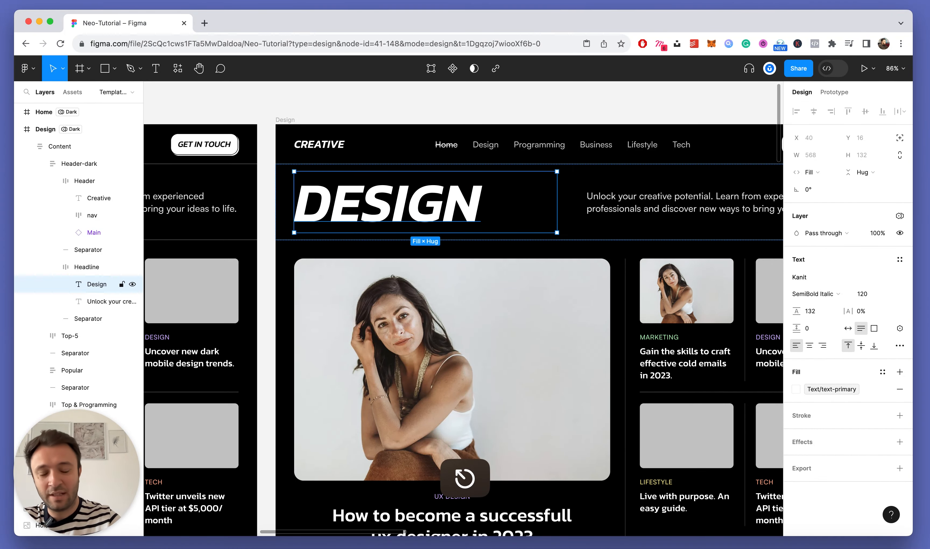
key(Escape)
Step: Inspect the Design category label in the Home frame's article feed and compare the Home and Design pages
scroll(572, 154, down, 2)
scroll(573, 154, left, 7)
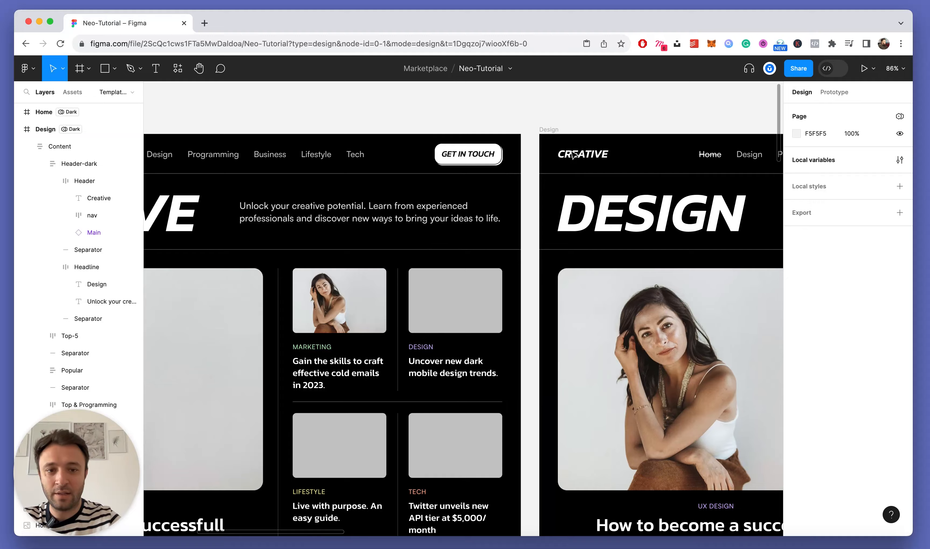
scroll(441, 264, down, 3)
scroll(441, 264, up, 3)
super+click(420, 215)
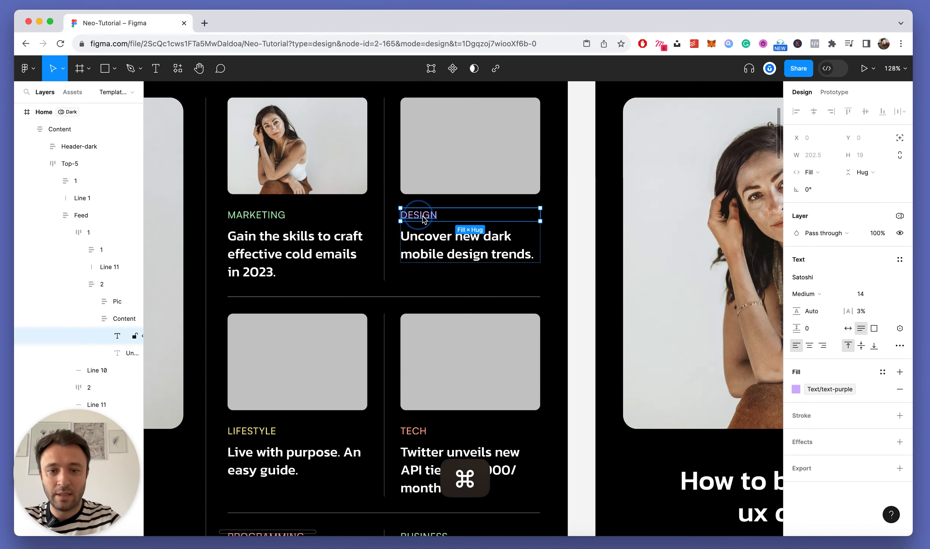
scroll(410, 198, down, 10)
key(Escape)
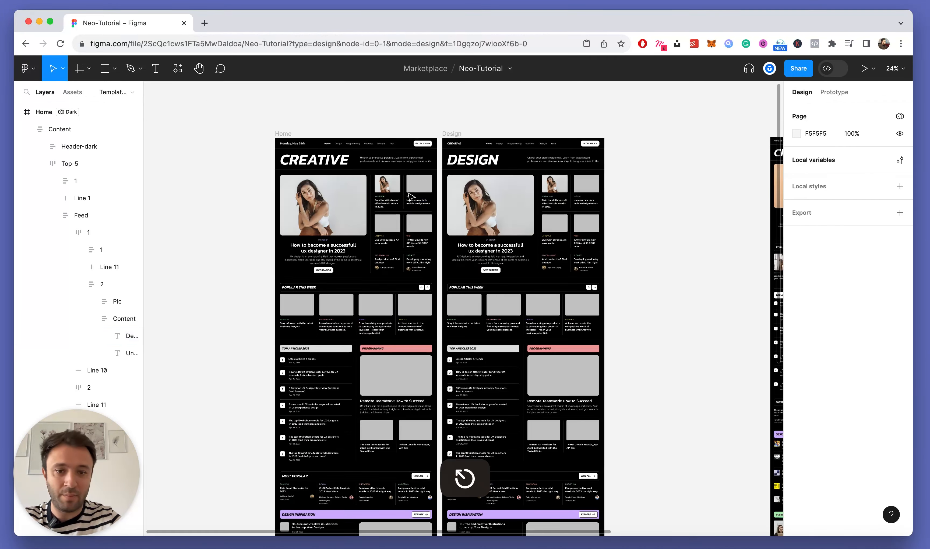
scroll(531, 145, up, 8)
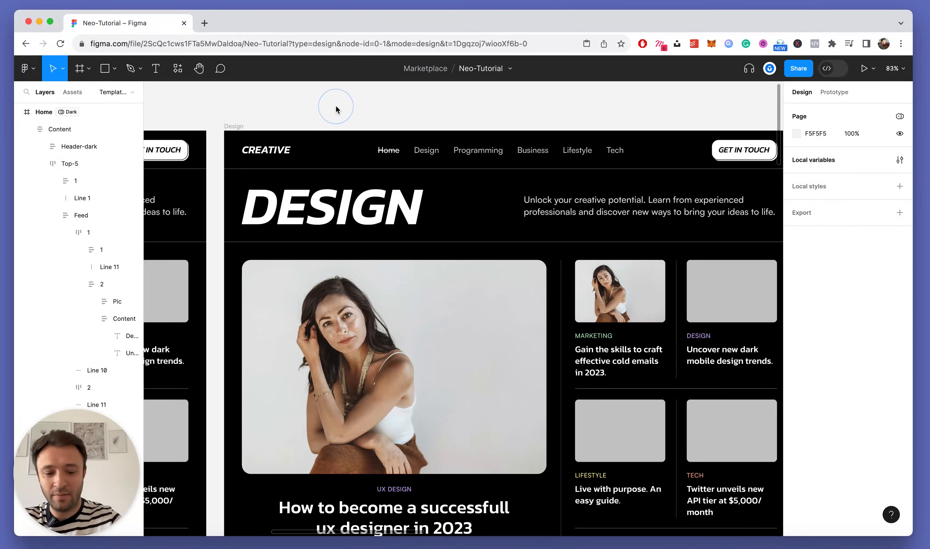
Step: Copy the active Home link's properties onto the Design link in the Design frame's navigation
key(alt+l)
scroll(350, 110, up, 4)
super+click(415, 170)
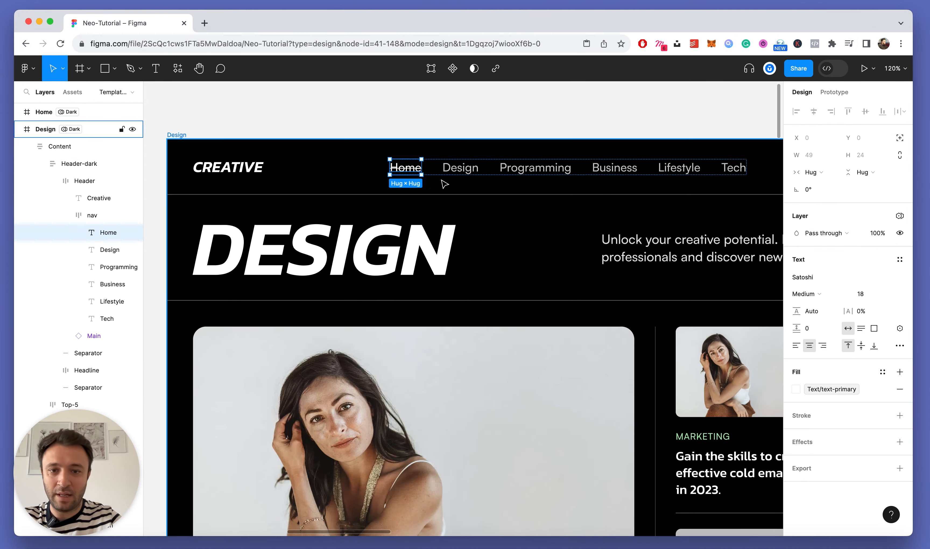
scroll(444, 184, up, 5)
key(alt+super+c)
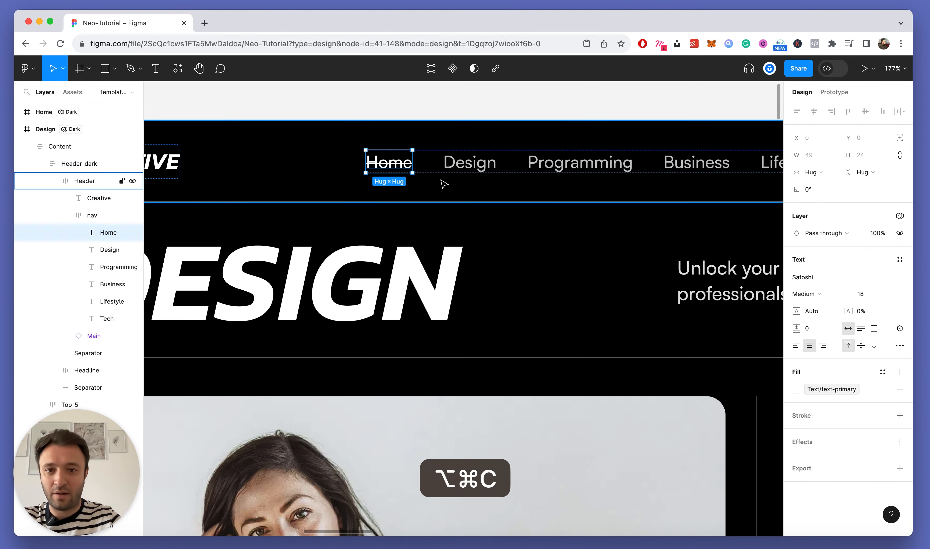
super+click(476, 171)
key(alt+super+v)
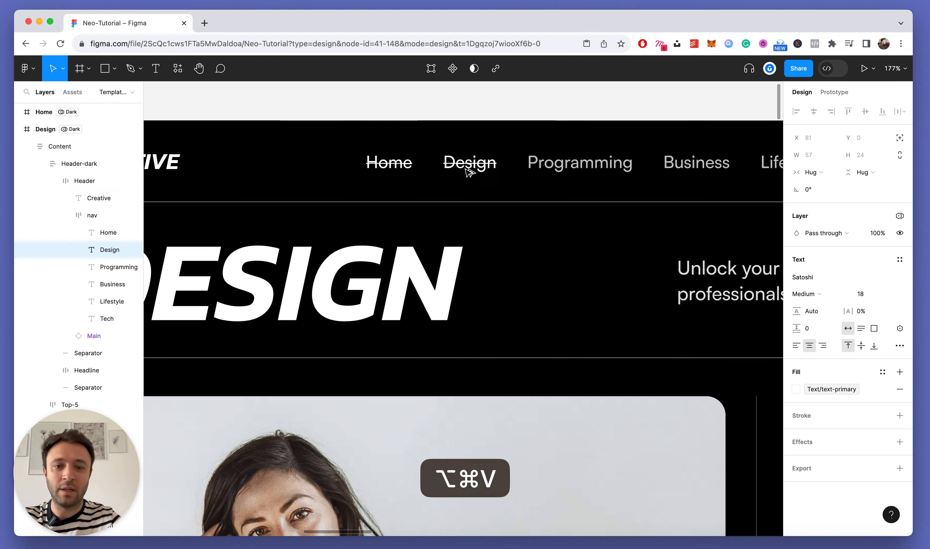
Step: Copy the unselected style of the Programming link onto the Home link in the Design frame's navigation
super+click(575, 172)
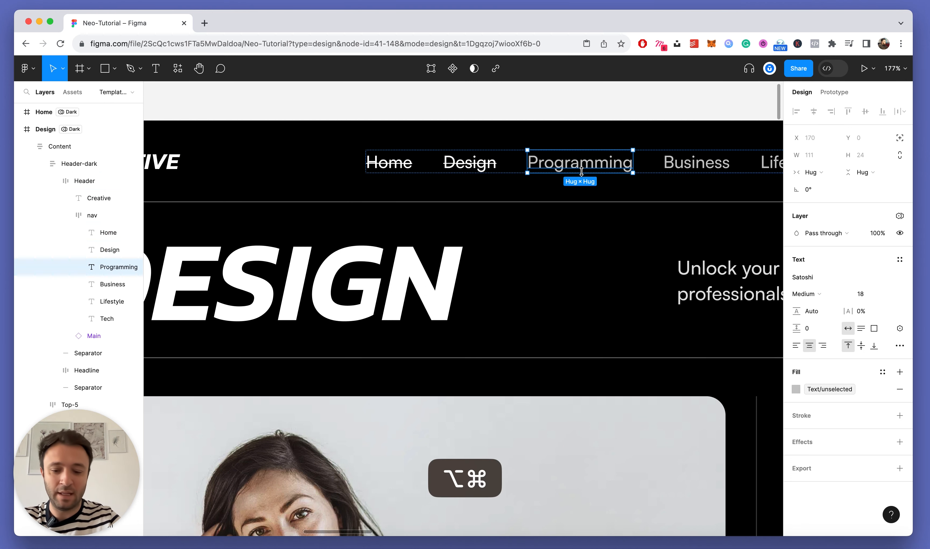
super+click(389, 164)
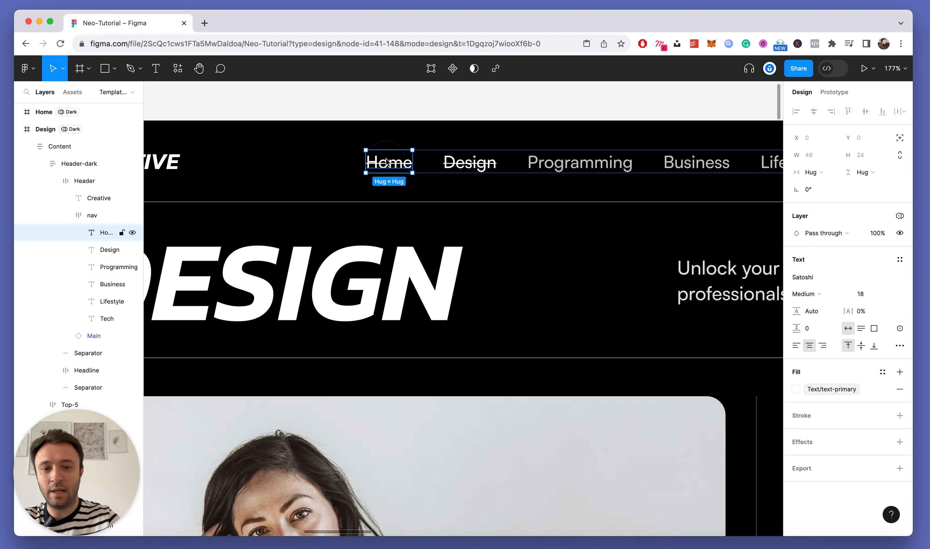
key(alt+super+v)
scroll(426, 177, down, 5)
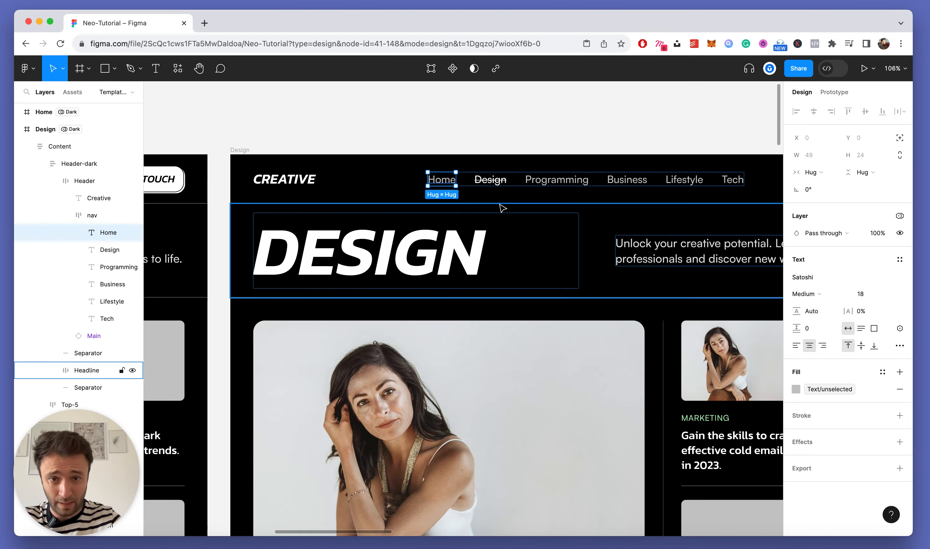
Step: Clear the selection and collapse all expanded layers in the layer list
key(Escape)
scroll(369, 133, down, 3)
key(alt+l)
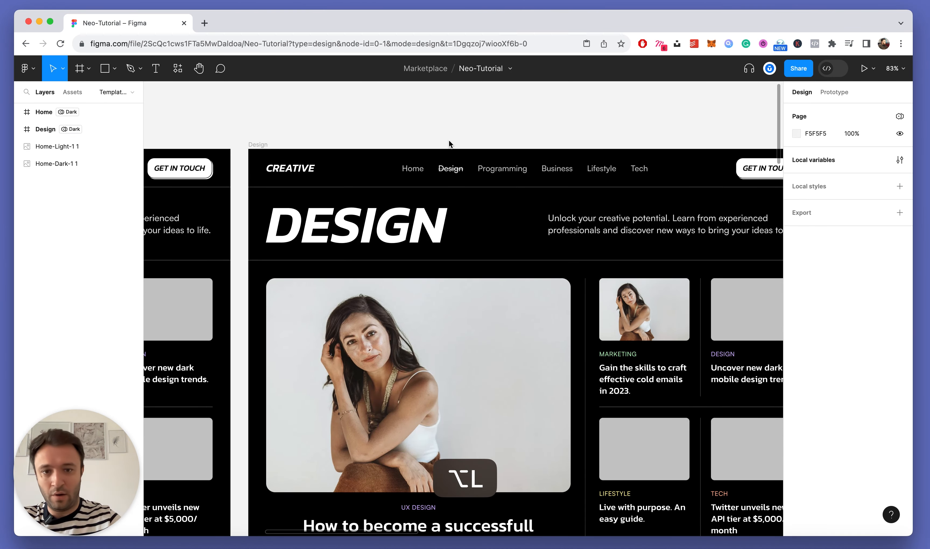
scroll(438, 172, down, 2)
scroll(353, 210, down, 3)
scroll(353, 209, up, 4)
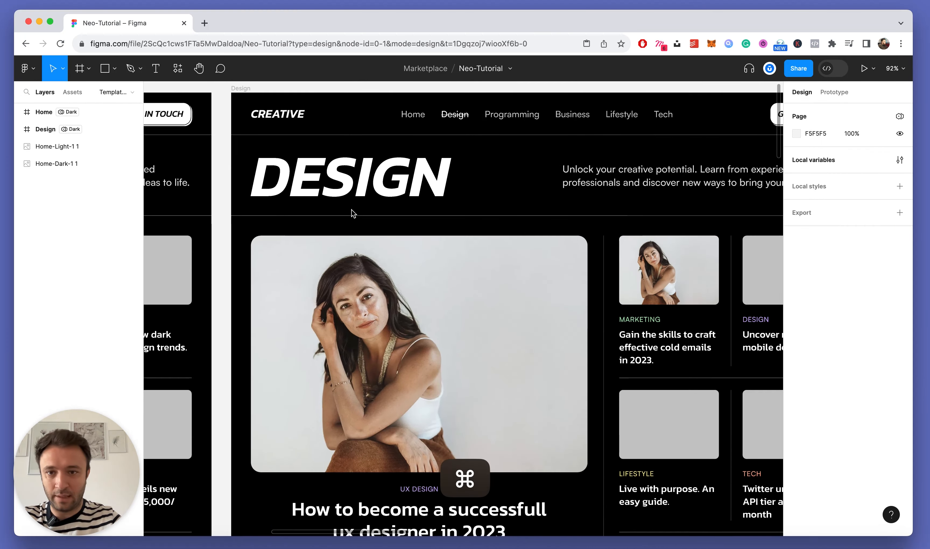
Step: Fill the Header-dark frame of the Design page with the surface-purple variable
scroll(380, 170, down, 4)
double_click(346, 168)
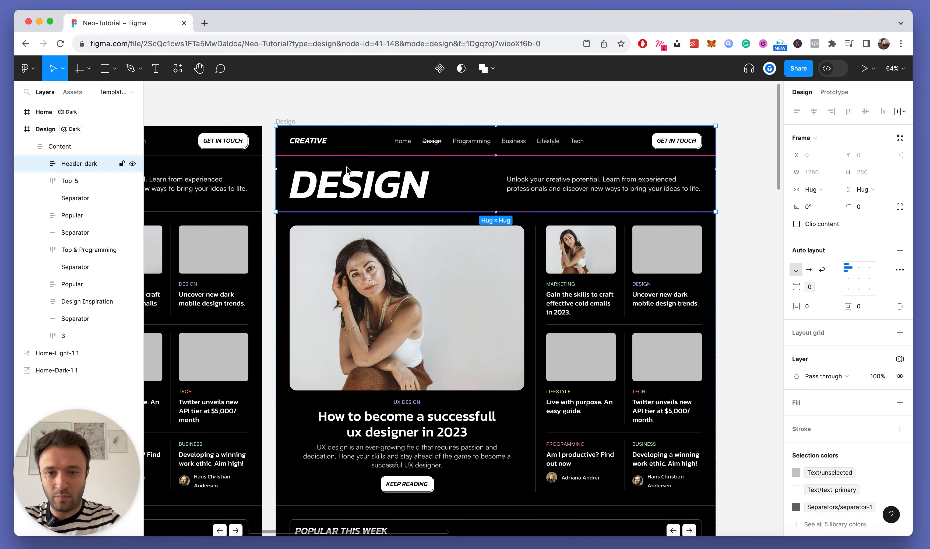
scroll(338, 119, up, 2)
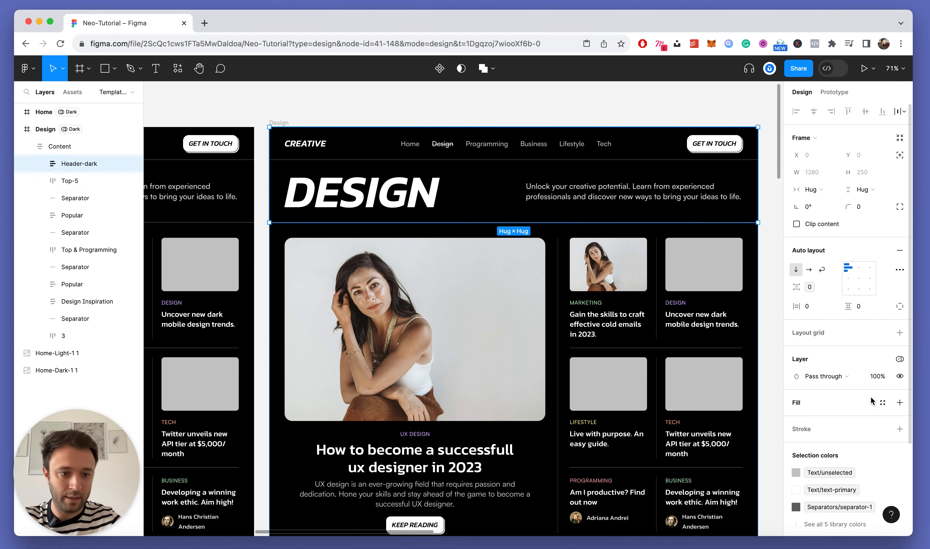
scroll(870, 396, down, 5)
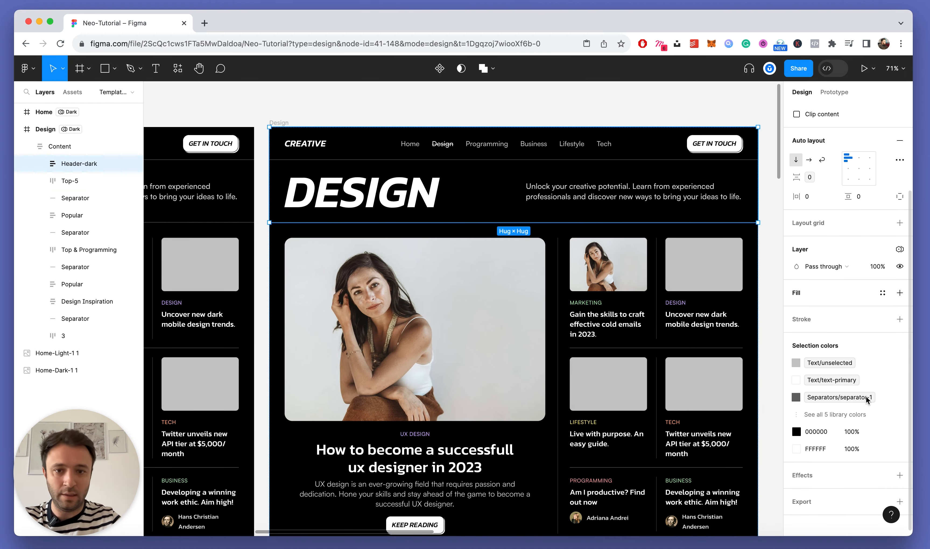
click(882, 293)
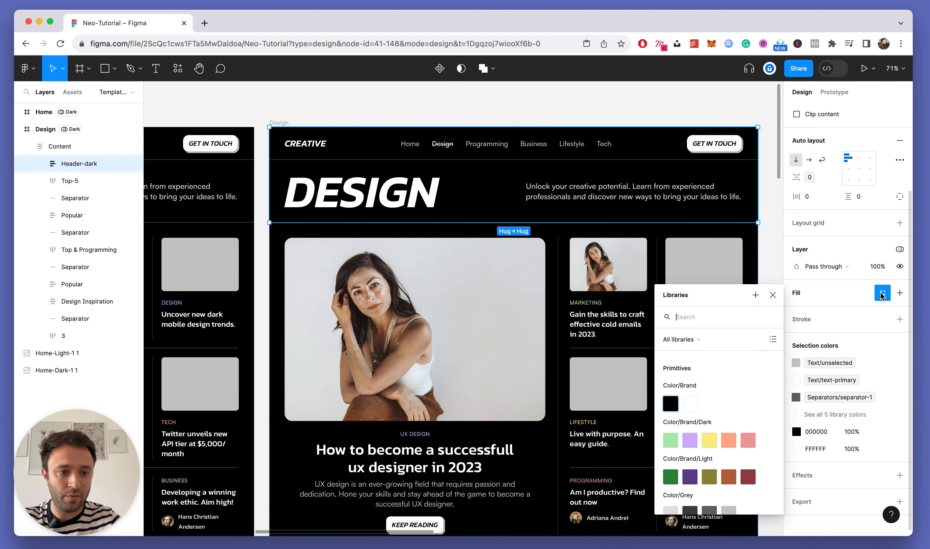
text(surface)
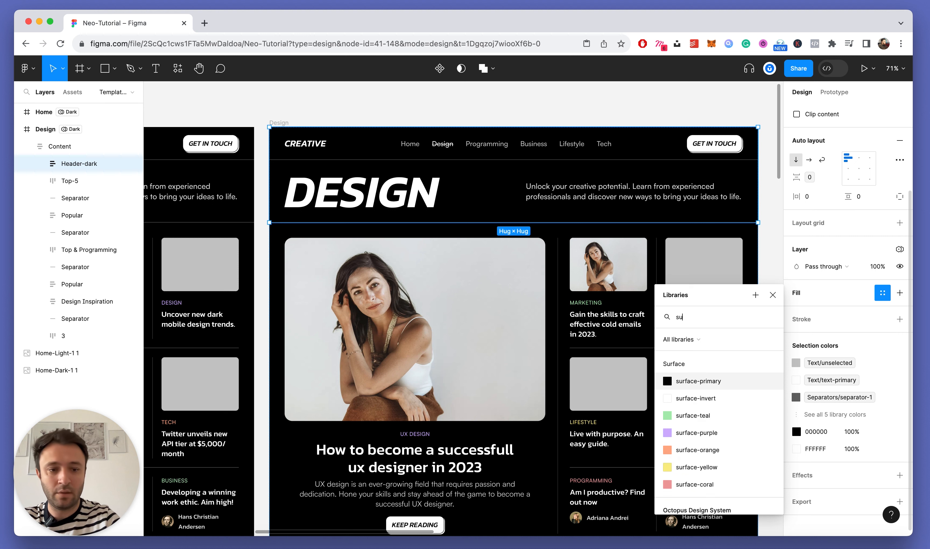
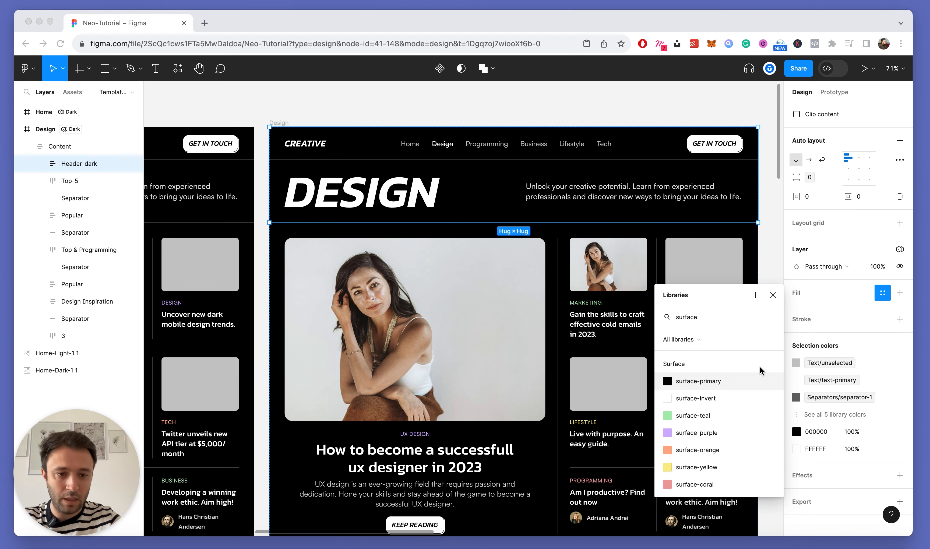
click(698, 430)
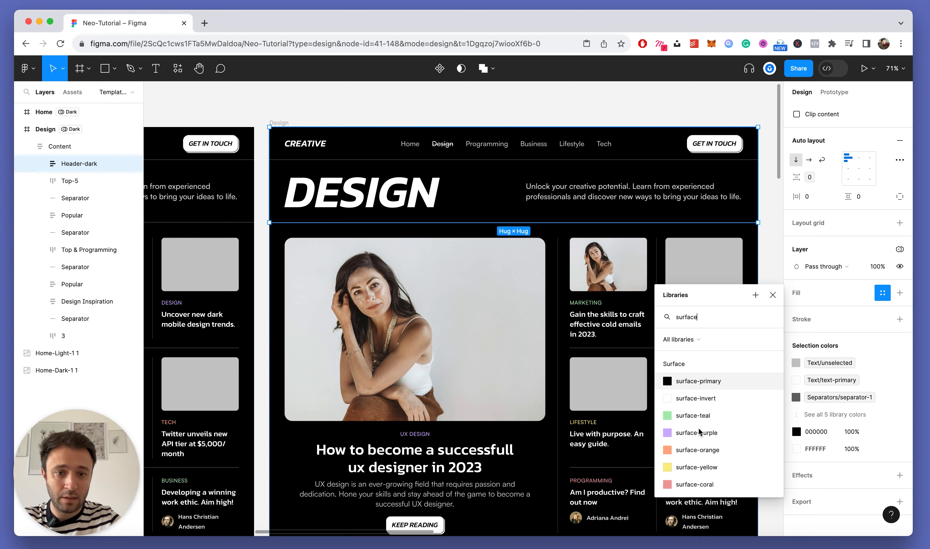
click(698, 432)
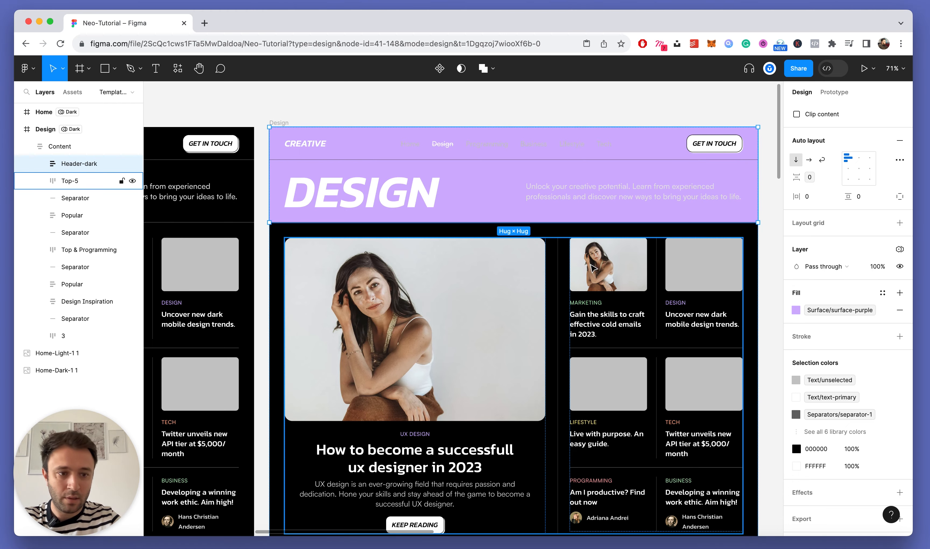
Step: Recolour the large DESIGN headline with the Color/Brand Black variable
scroll(531, 90, down, 5)
scroll(532, 92, up, 4)
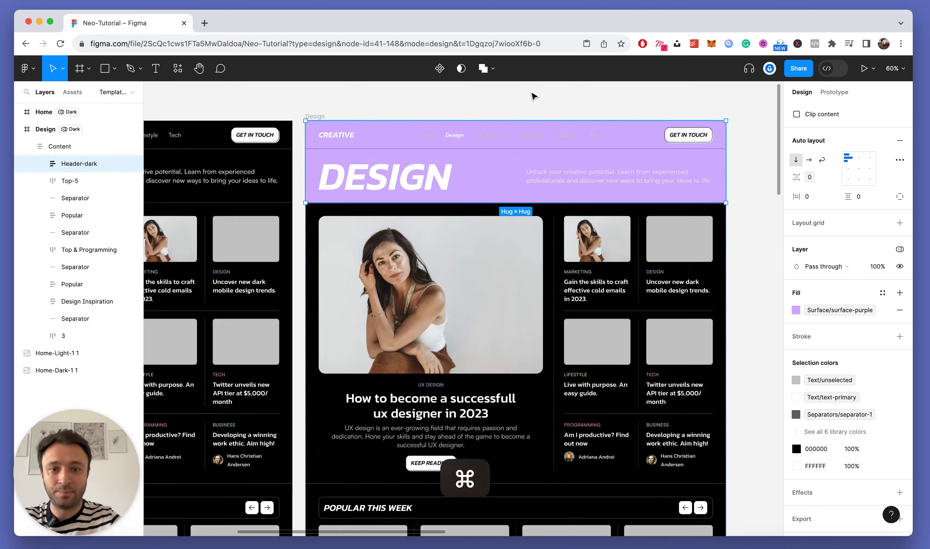
super+click(412, 188)
scroll(412, 188, up, 3)
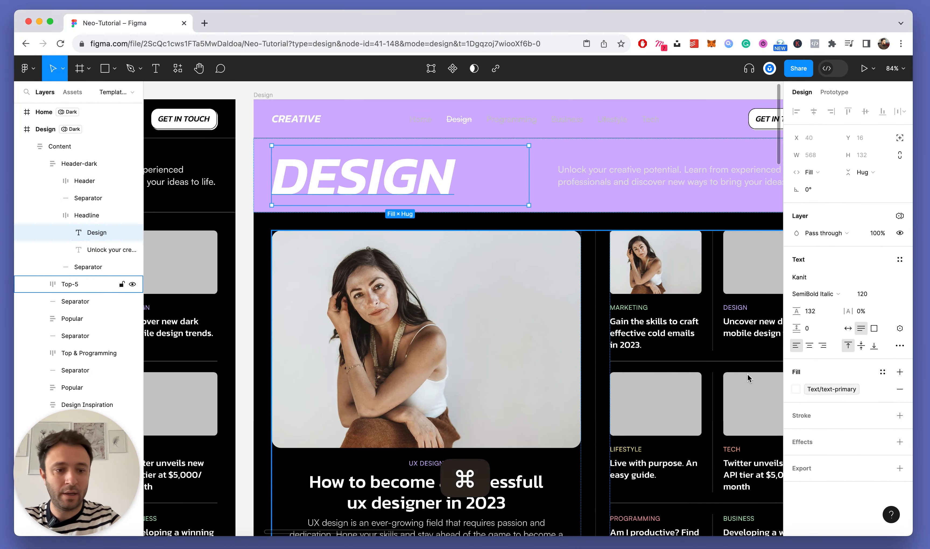
click(796, 389)
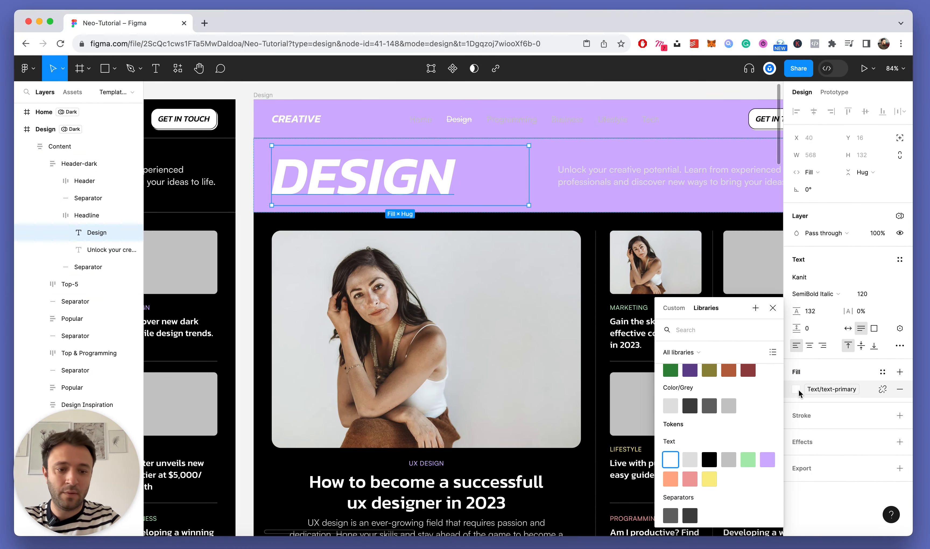
text(color)
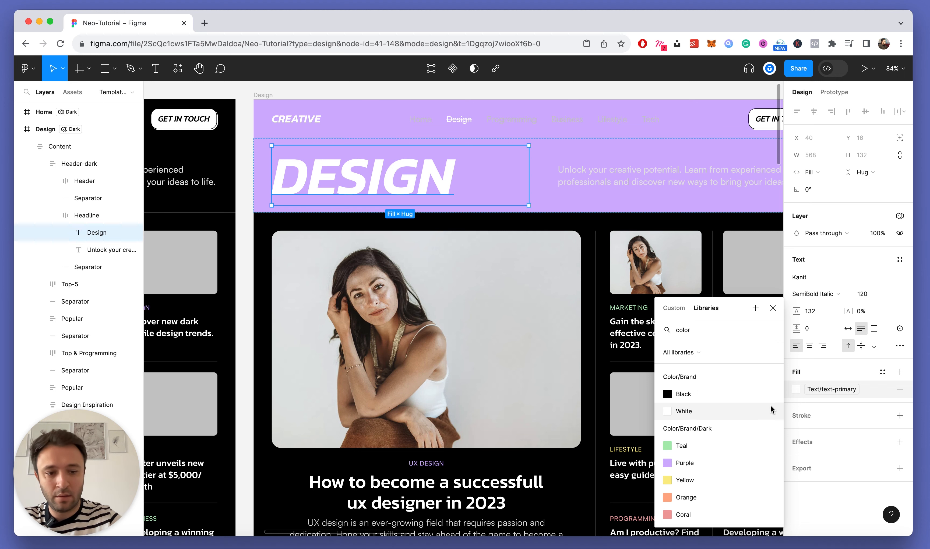
click(702, 393)
Step: Switch the Theme of the GET IN TOUCH button in the Design header to Light
scroll(550, 273, up, 1)
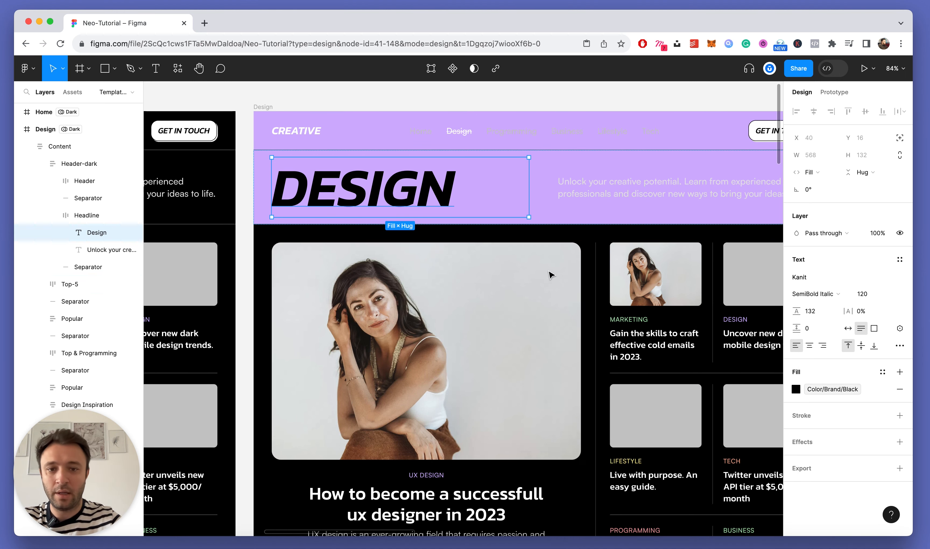
scroll(443, 232, right, 3)
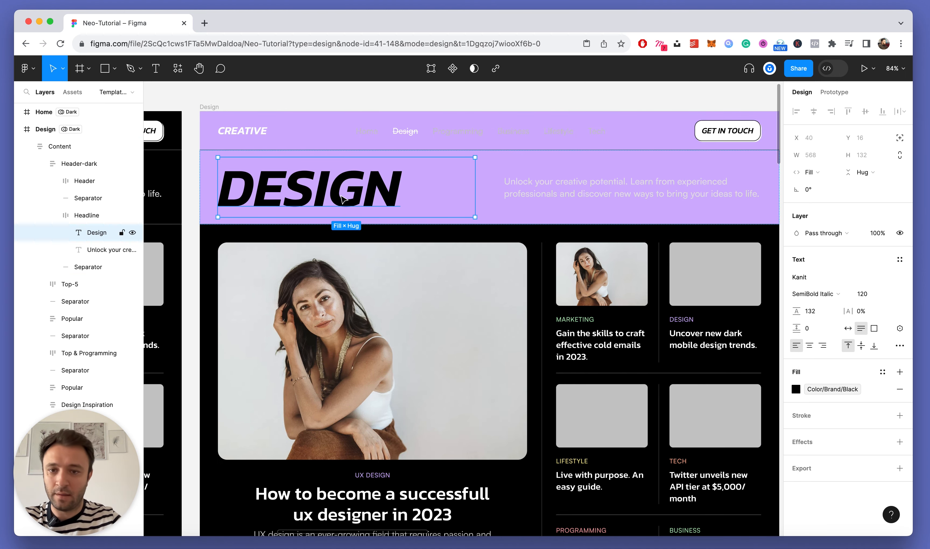
scroll(343, 199, up, 2)
scroll(343, 199, right, 1)
scroll(514, 260, down, 3)
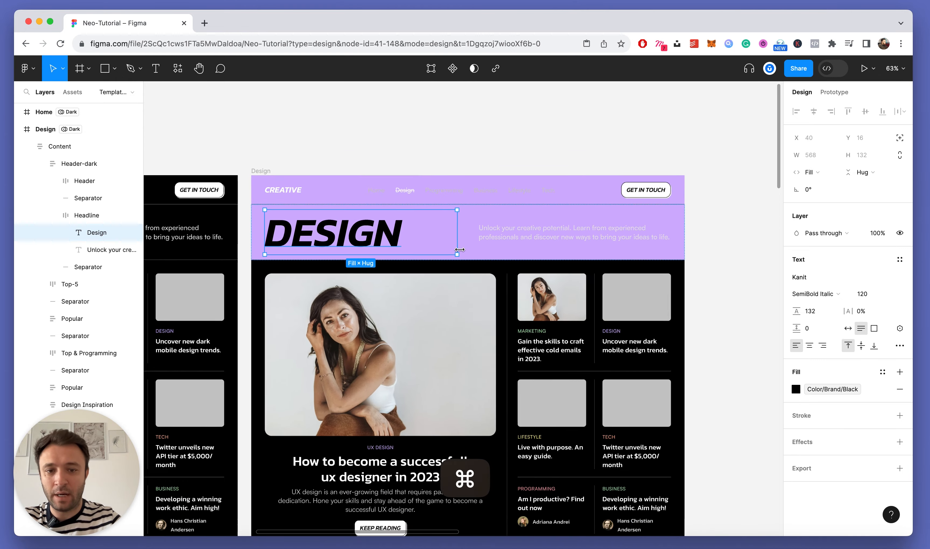
scroll(515, 260, up, 3)
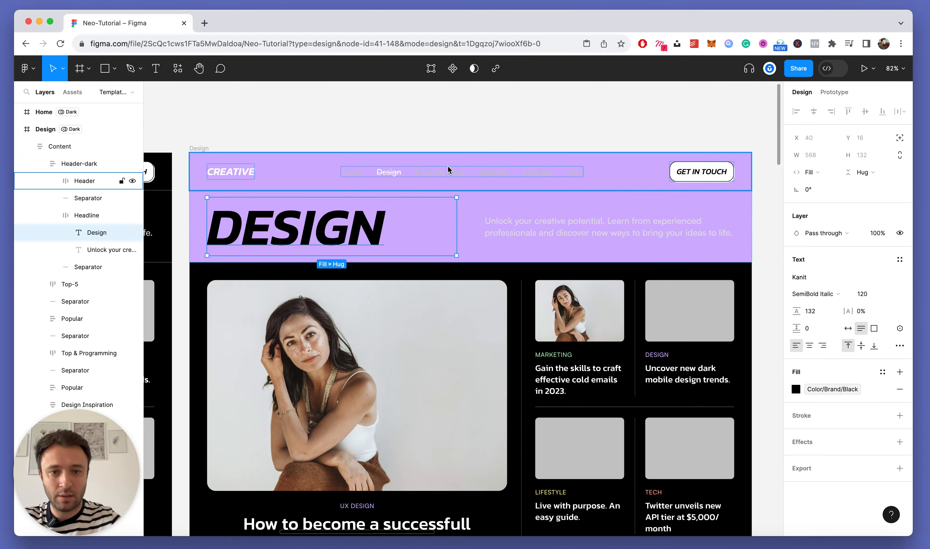
scroll(386, 171, up, 2)
scroll(540, 191, right, 3)
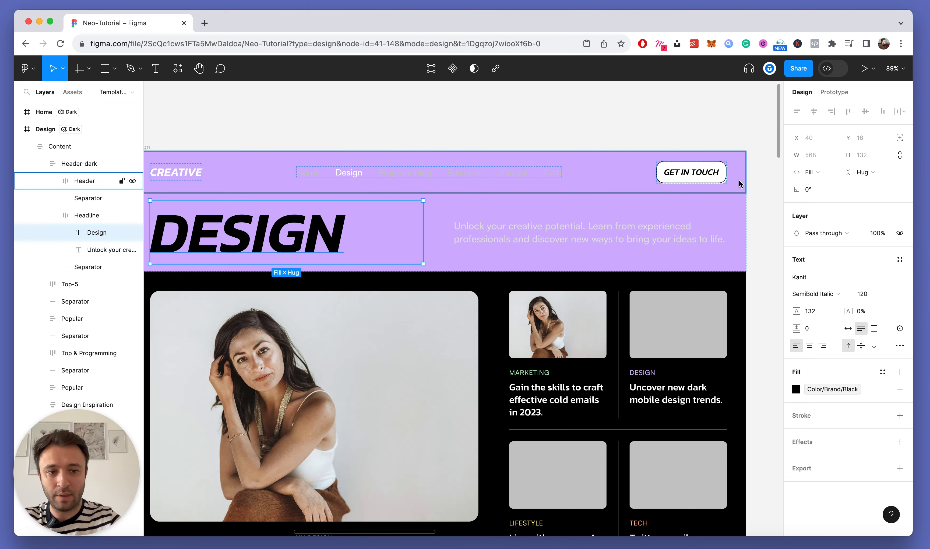
super+click(720, 178)
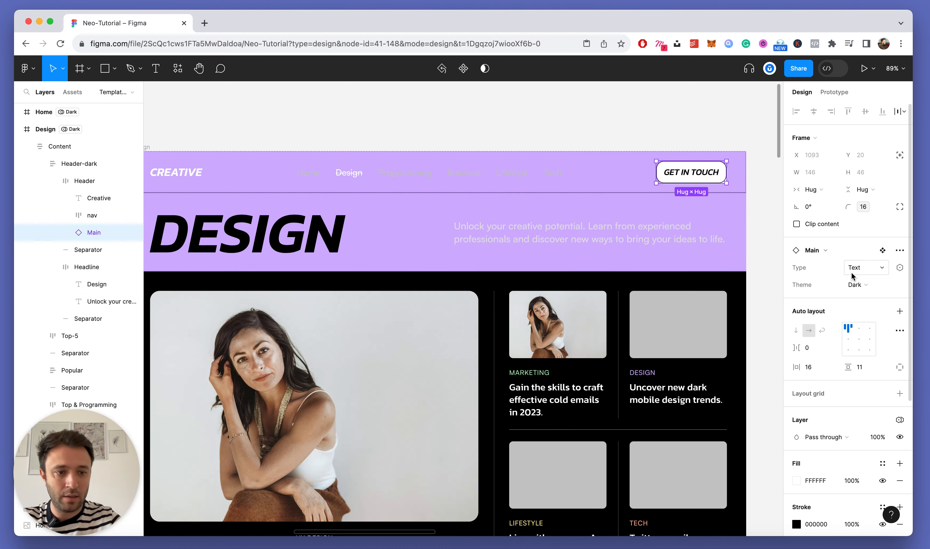
click(864, 284)
click(841, 270)
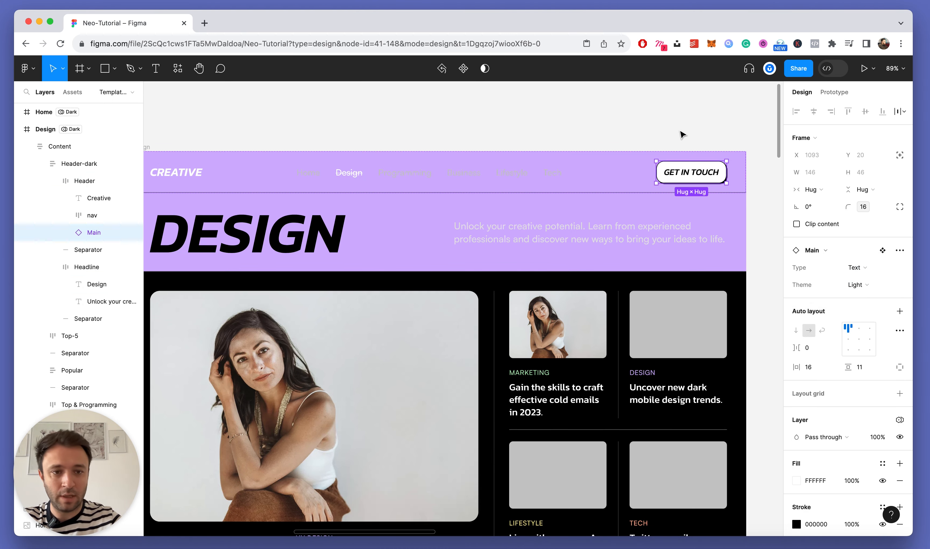
click(682, 135)
Step: Recolour the CREATIVE logo text in the Design header with the Color/Brand Black variable
scroll(423, 169, down, 4)
scroll(339, 204, up, 2)
scroll(304, 162, up, 5)
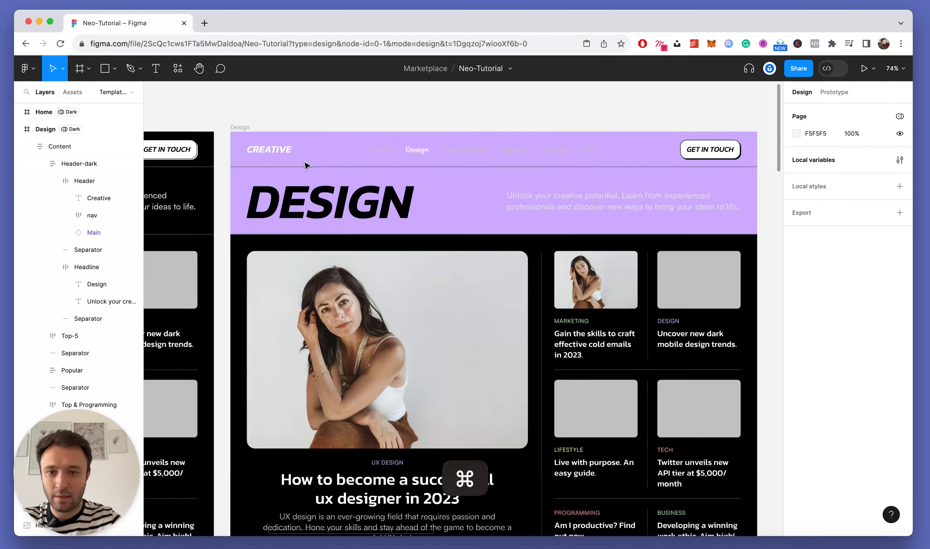
super+click(260, 145)
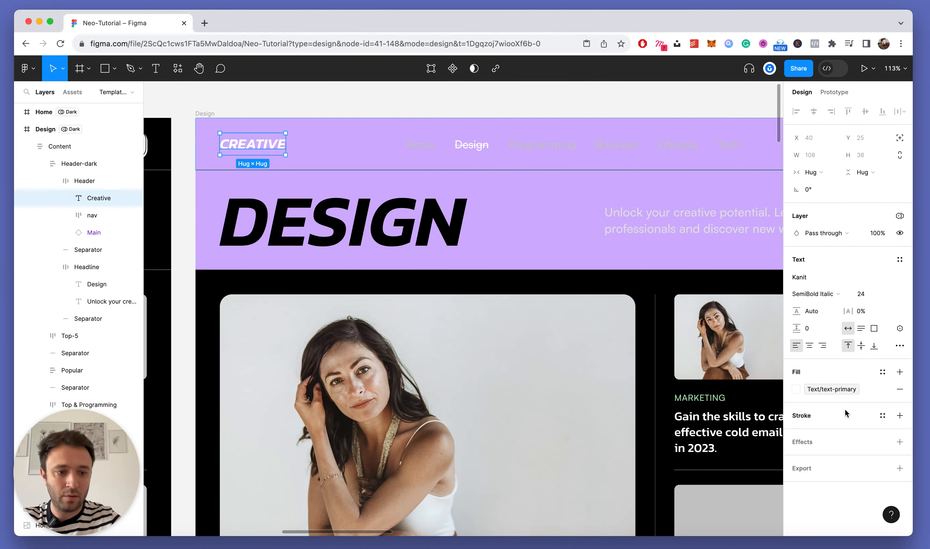
click(831, 389)
text(color)
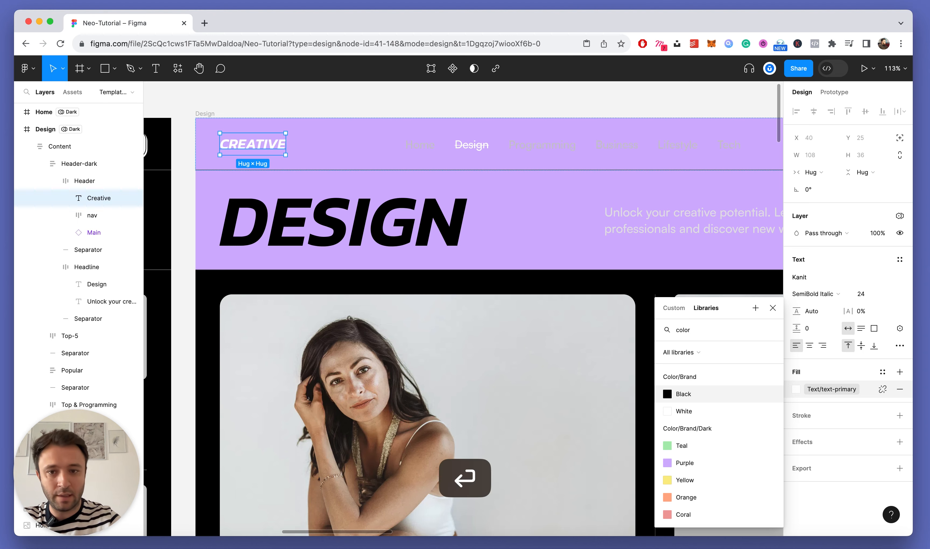
key(Return)
scroll(421, 113, right, 2)
click(430, 103)
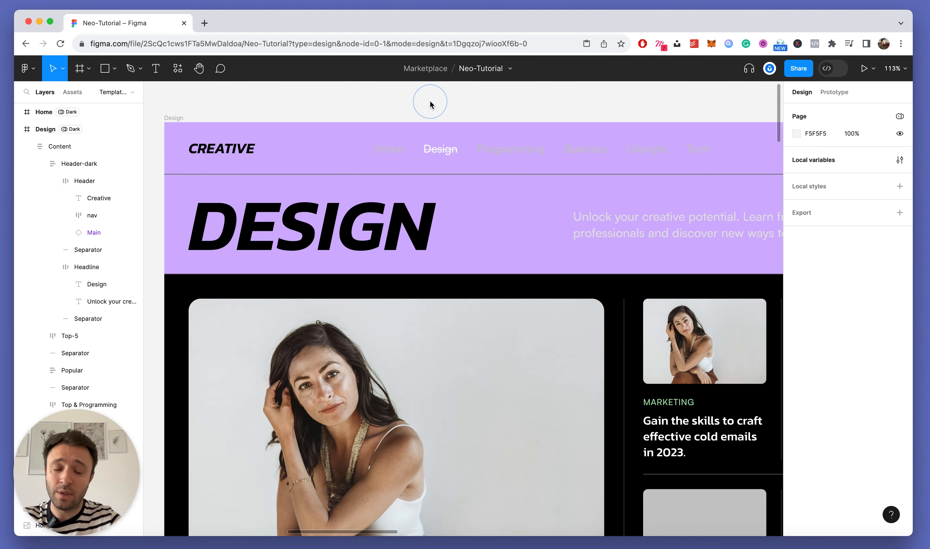
Step: Recolour the Home link in the Design frame's navigation with the Color/Brand Black variable
scroll(421, 113, right, 1)
super+click(367, 149)
scroll(392, 172, down, 3)
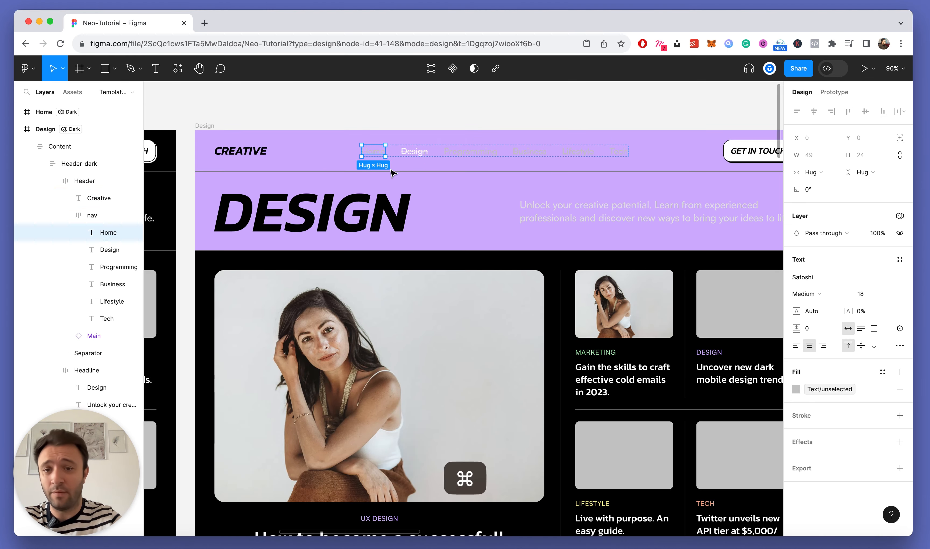
scroll(391, 172, up, 2)
scroll(428, 155, up, 1)
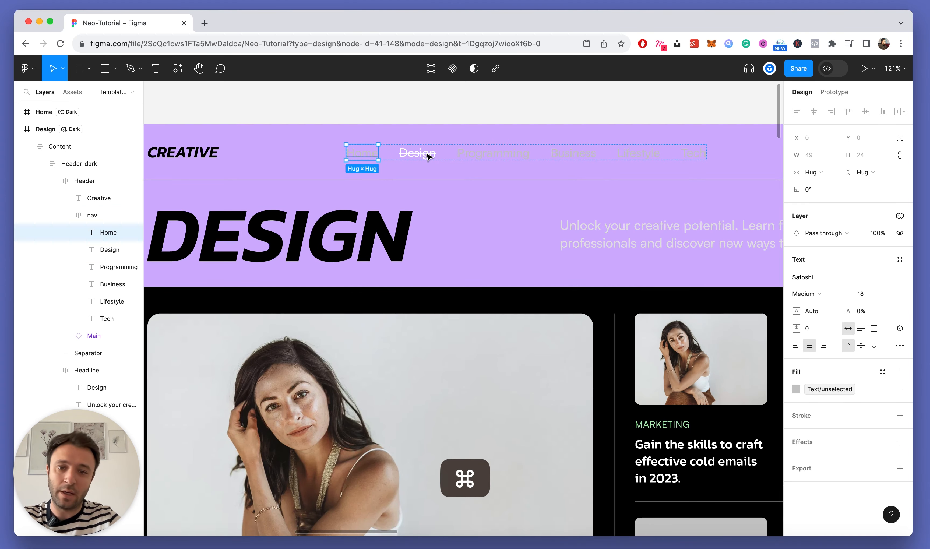
click(796, 389)
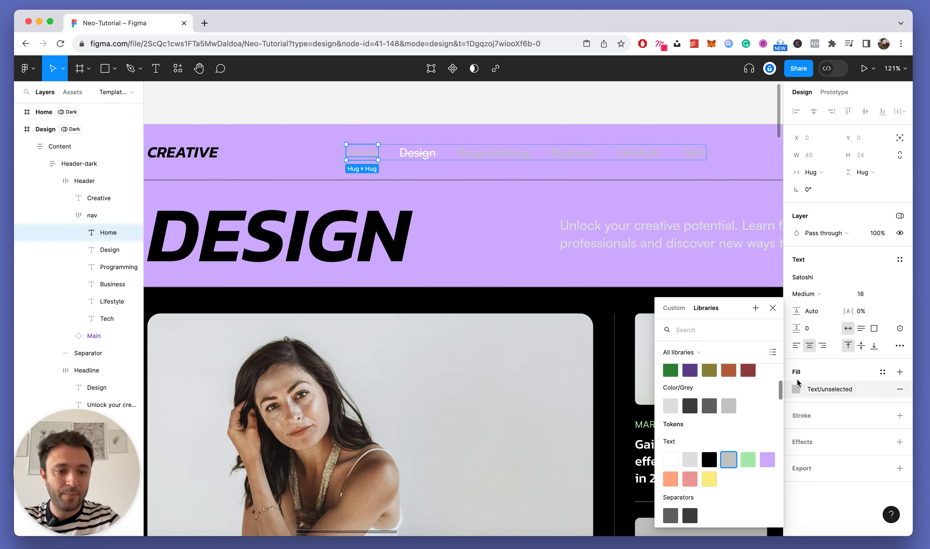
text(text)
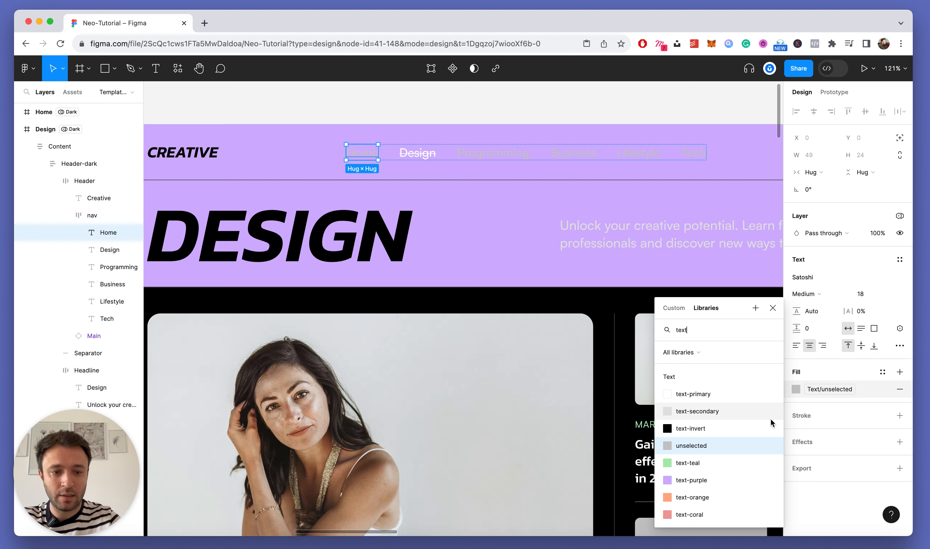
key(BackSpace)
key(BackSpace)
key(BackSpace)
key(BackSpace)
text(color)
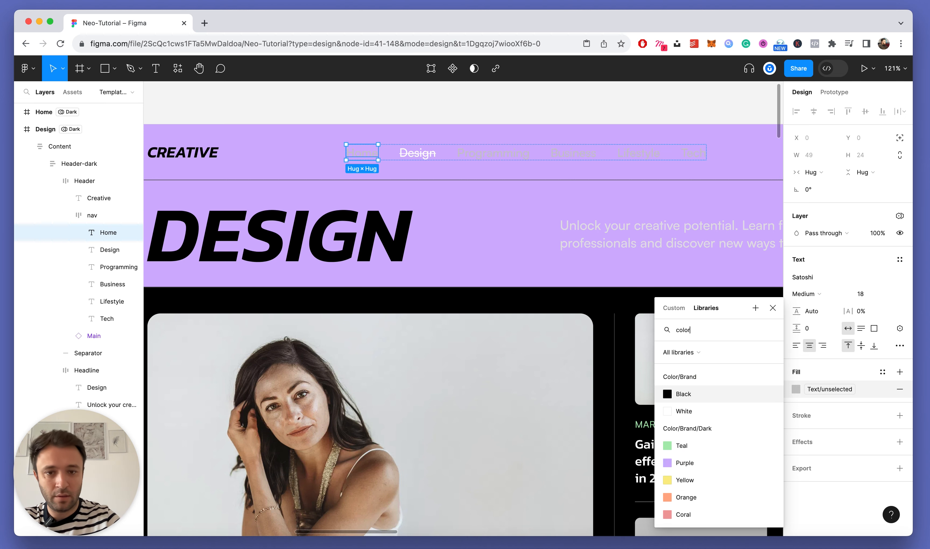
key(Return)
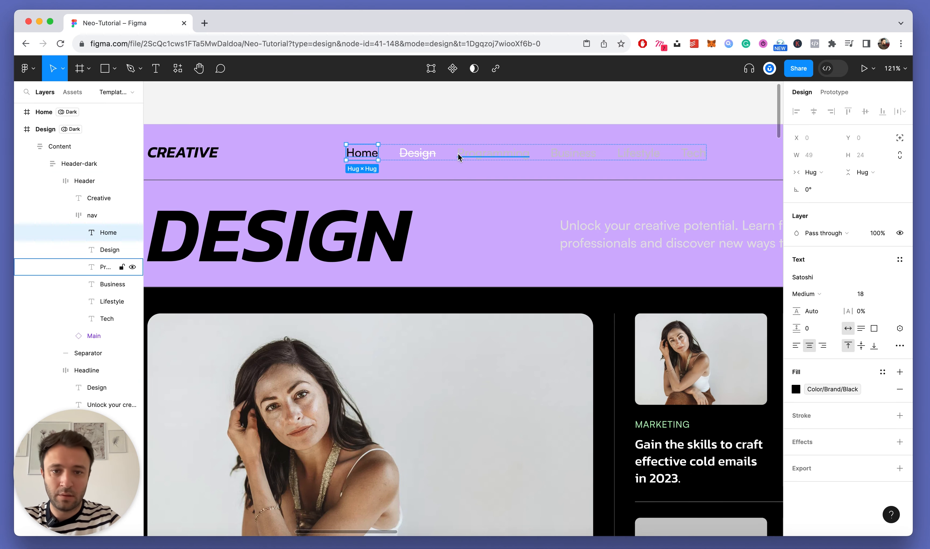
Step: Recolour the struck-through Design link in the navigation with the Color/Brand Black variable
super+click(430, 158)
click(799, 387)
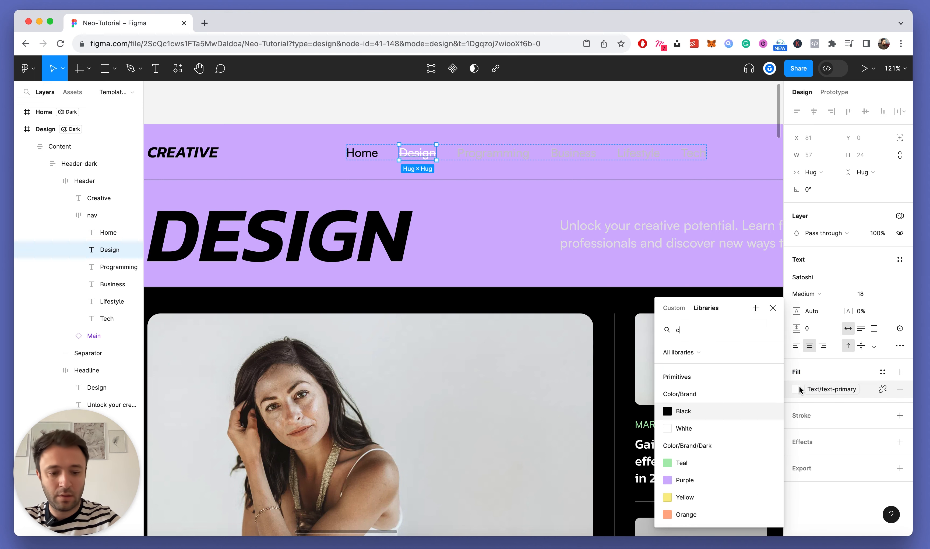
text(color)
key(Return)
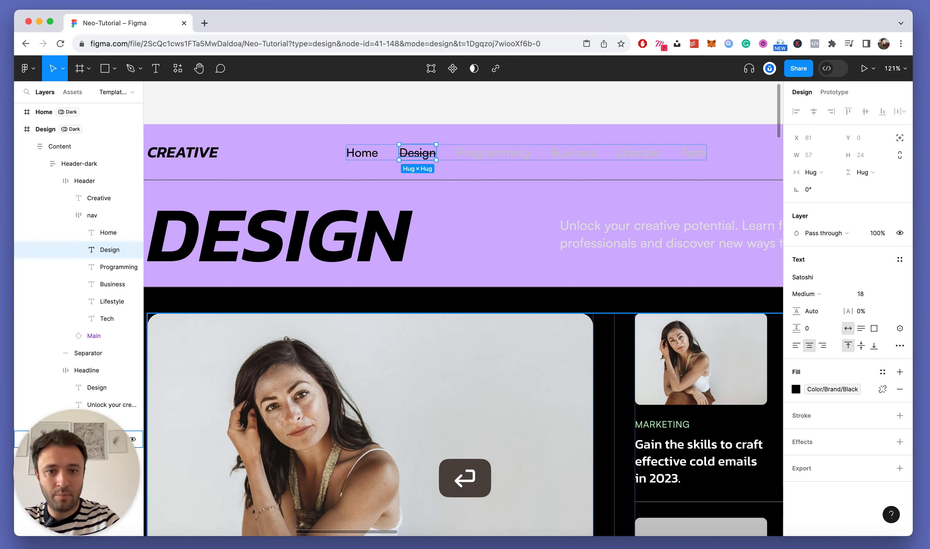
Step: Recolour the Programming, Business, Lifestyle and Tech links in the Design navigation with the Color/Brand/Black variable
super+click(489, 151)
scroll(593, 162, right, 3)
click(554, 156)
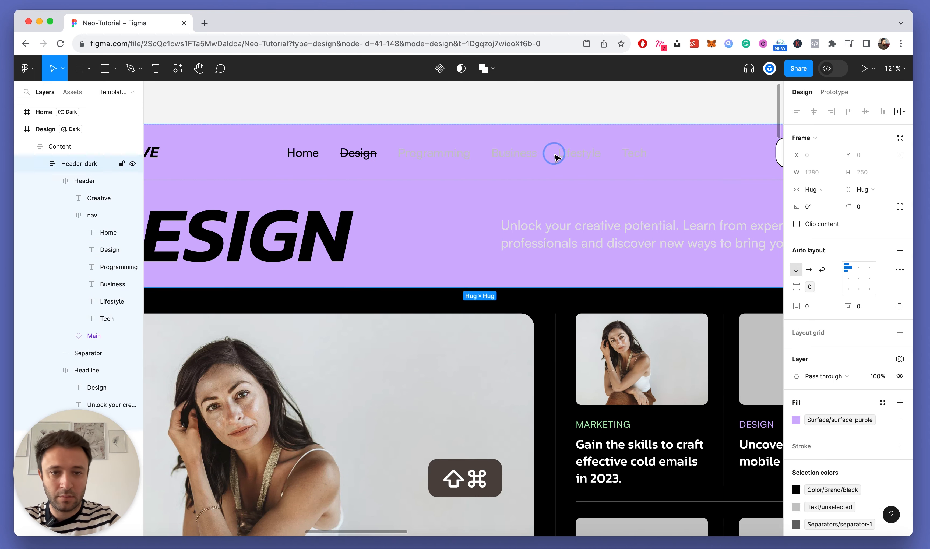
super+click(575, 158)
shift+super+click(634, 153)
shift+super+click(514, 153)
shift+super+click(447, 156)
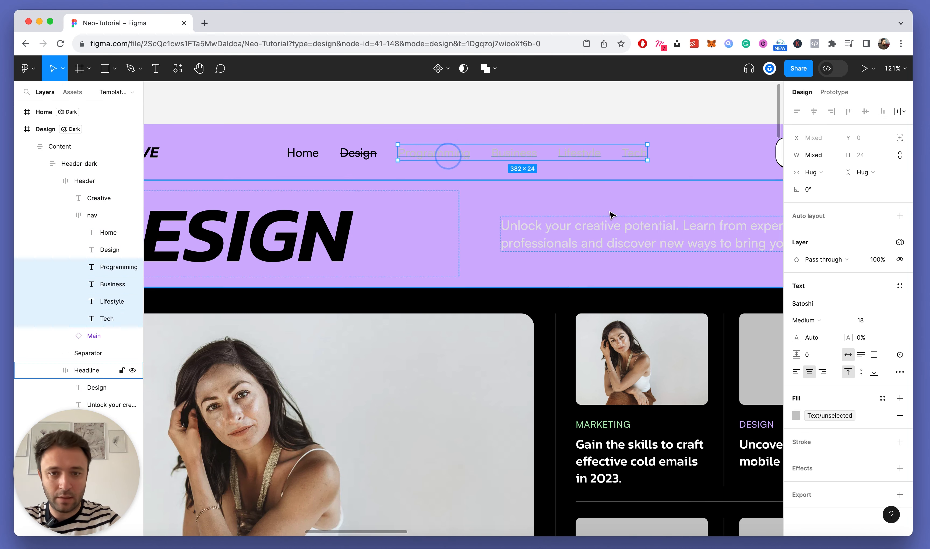
click(829, 415)
text(black)
key(Return)
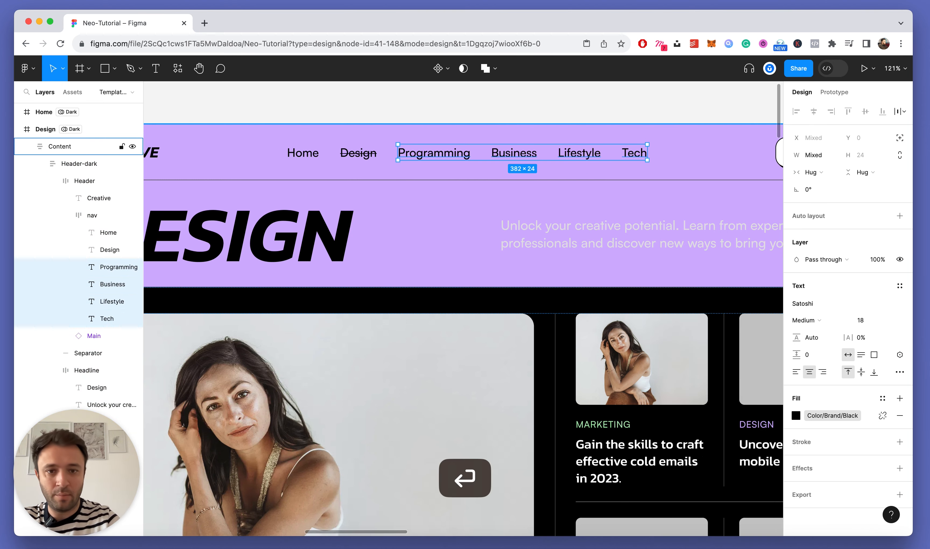
click(343, 105)
Step: Recolour the "Unlock your creative potential" paragraph in the Design header with the Color/Brand/Black variable
scroll(342, 109, down, 5)
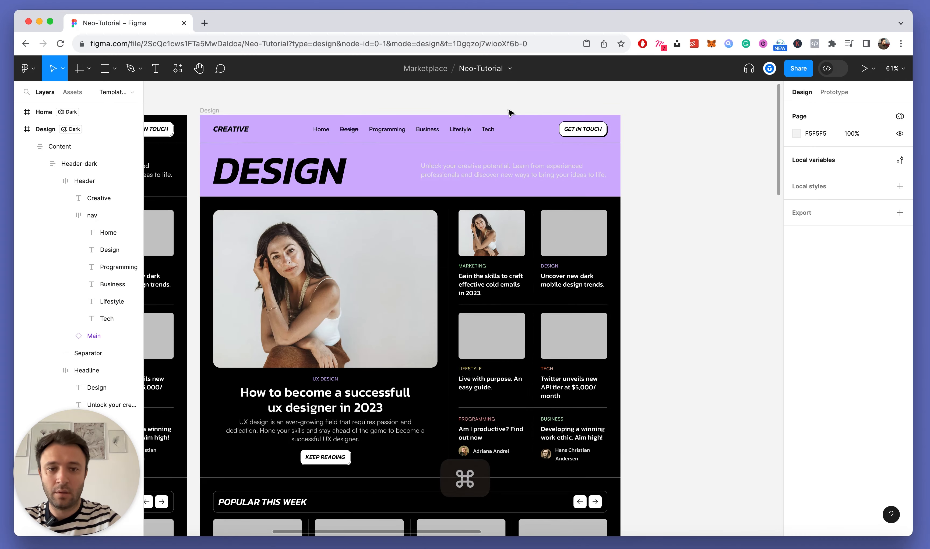
scroll(414, 168, up, 3)
super+click(497, 172)
click(811, 389)
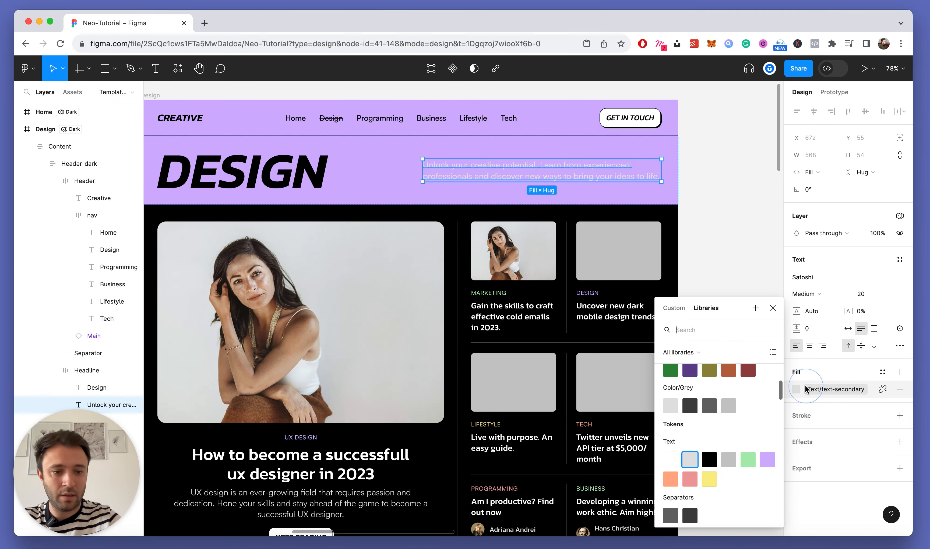
text(color)
key(Return)
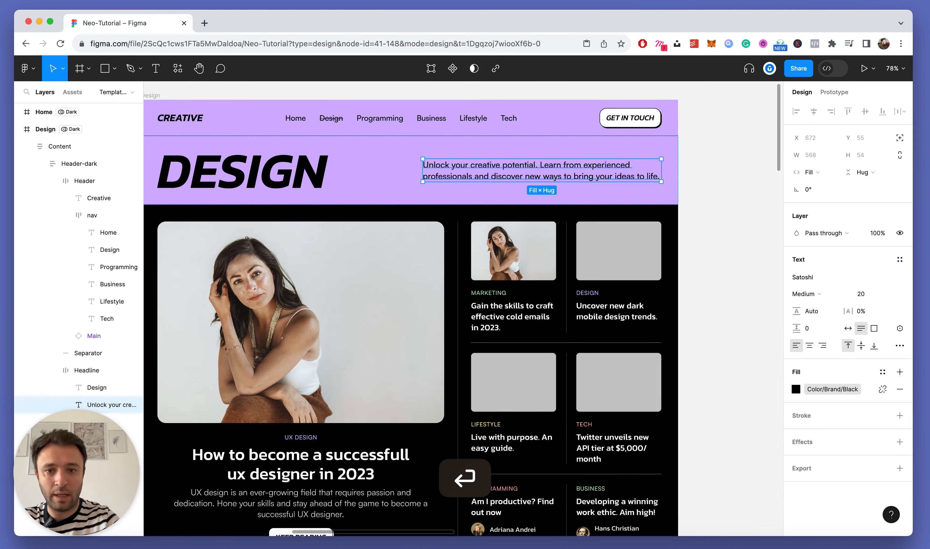
key(Escape)
scroll(475, 279, down, 5)
scroll(438, 266, up, 5)
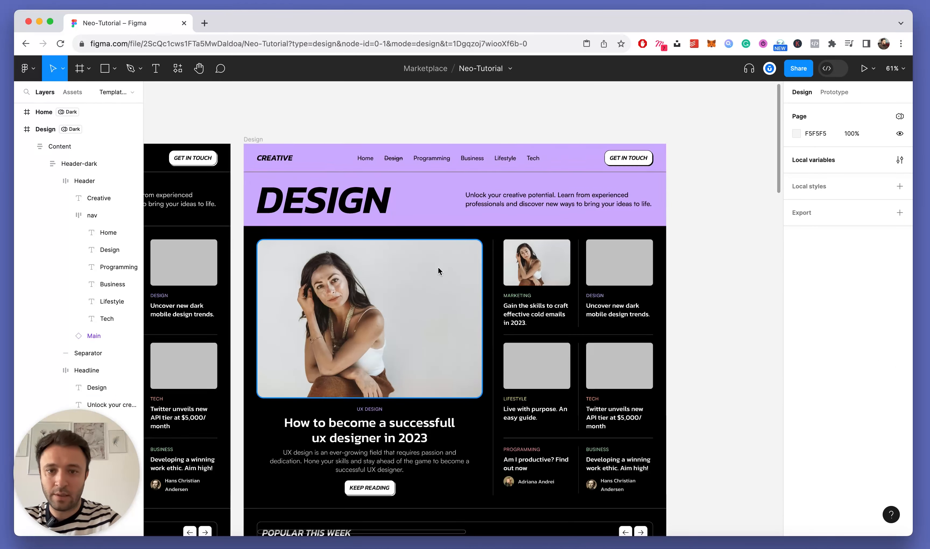
Step: Delete the featured article section, including its side grid of small articles, directly below the Design header
click(581, 146)
scroll(572, 108, down, 2)
scroll(469, 258, up, 1)
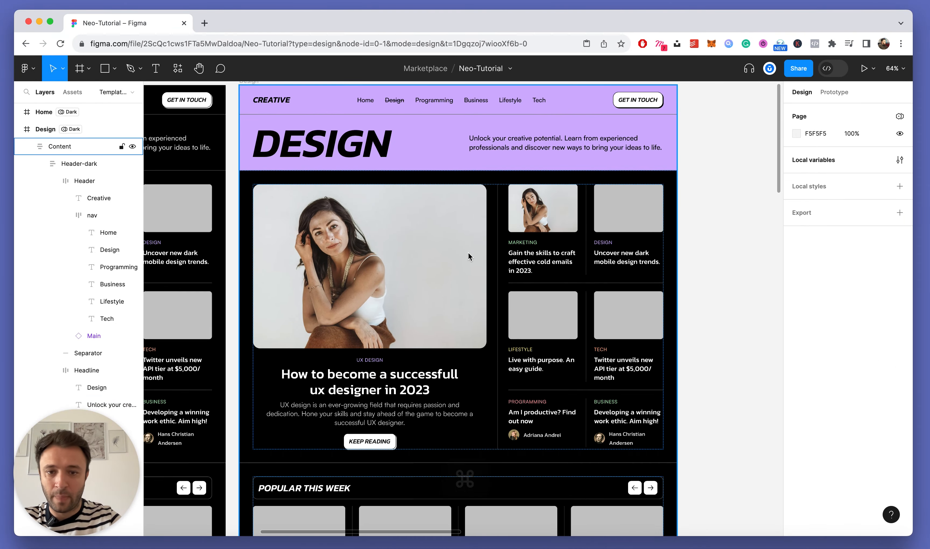
scroll(416, 207, down, 2)
click(414, 207)
scroll(443, 235, up, 2)
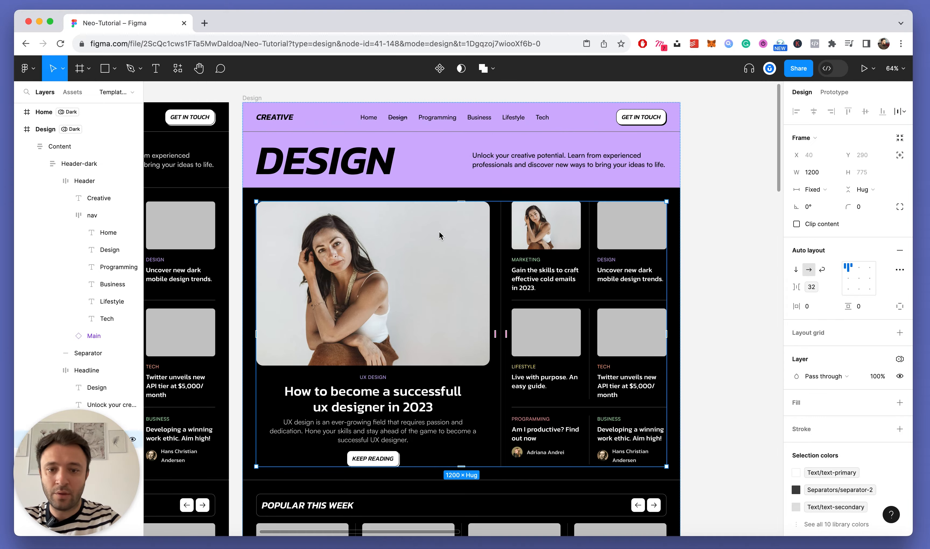
scroll(440, 236, down, 2)
key(Delete)
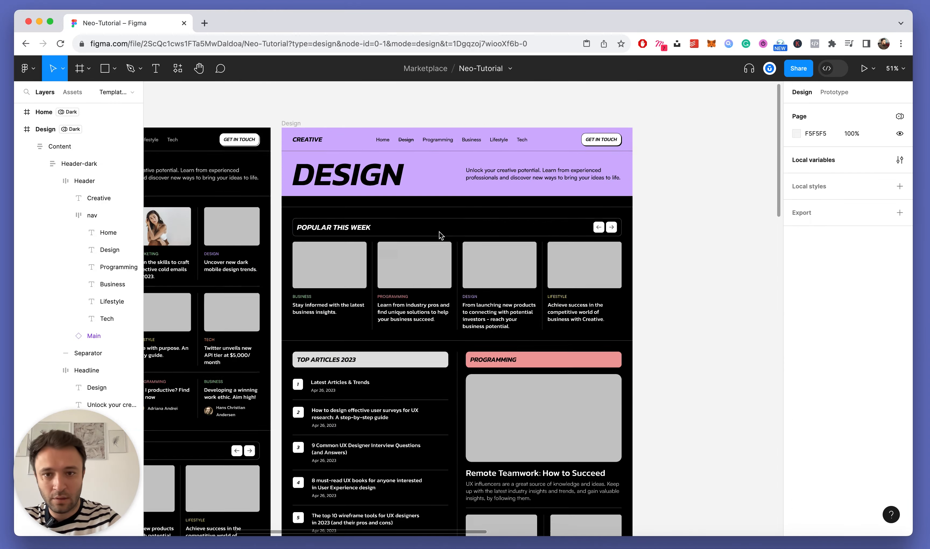
Step: Delete the section holding TOP ARTICLES 2023 and PROGRAMMING from the Design frame
scroll(568, 115, down, 4)
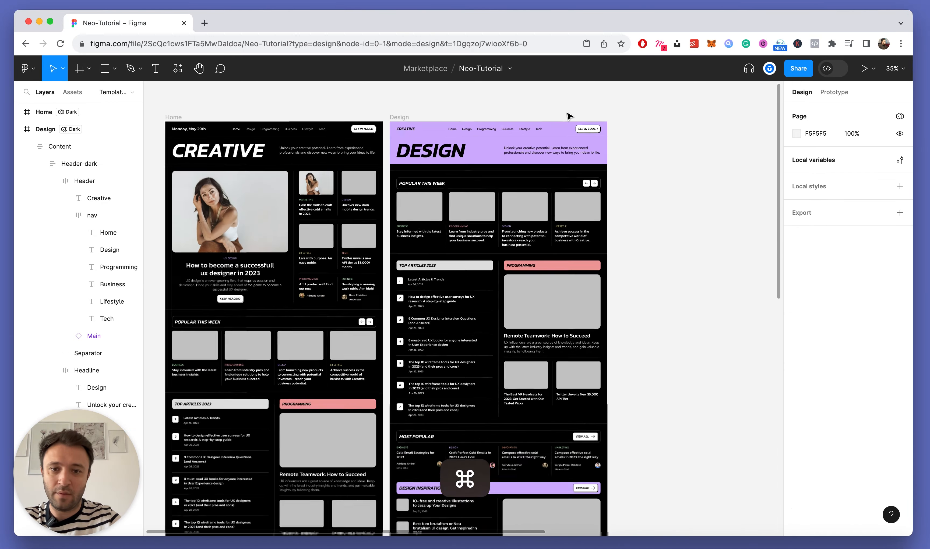
scroll(569, 116, up, 5)
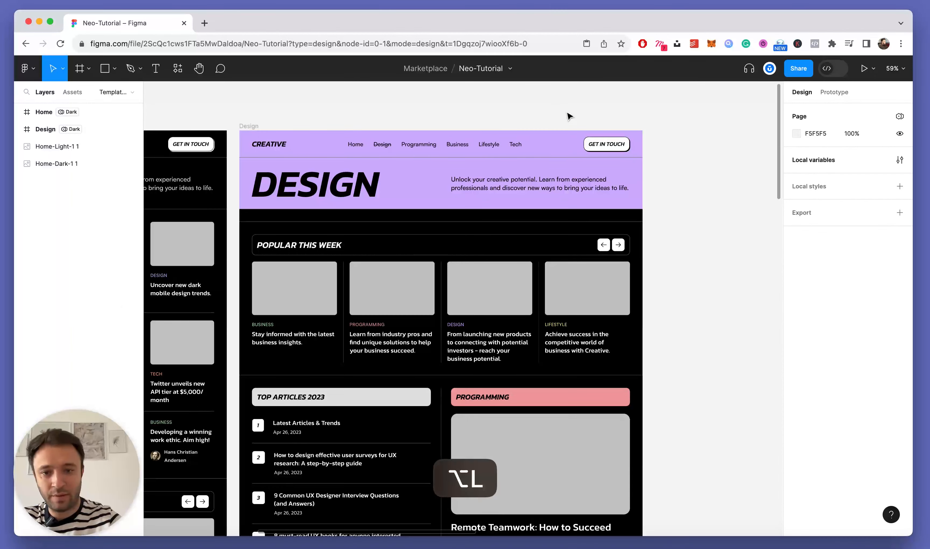
scroll(522, 246, down, 3)
click(382, 303)
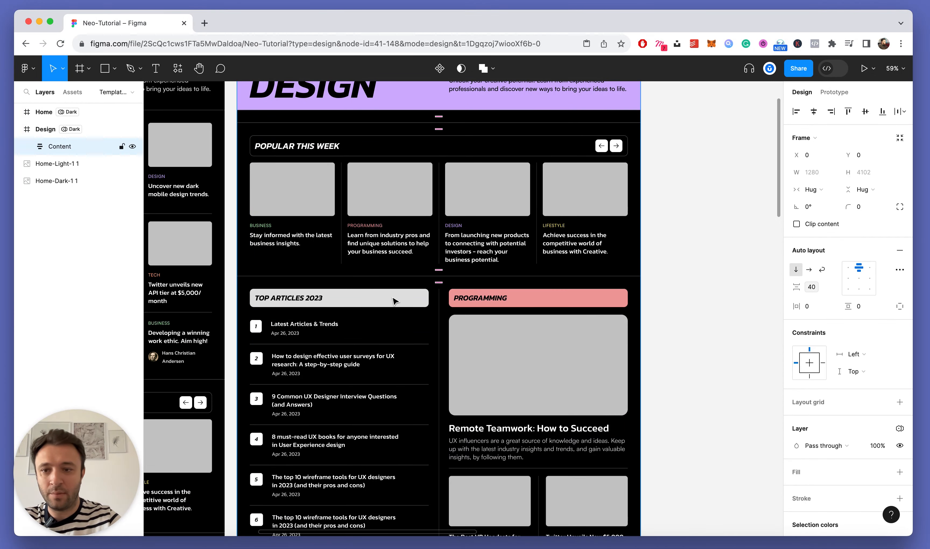
click(393, 300)
key(BackSpace)
scroll(390, 298, down, 2)
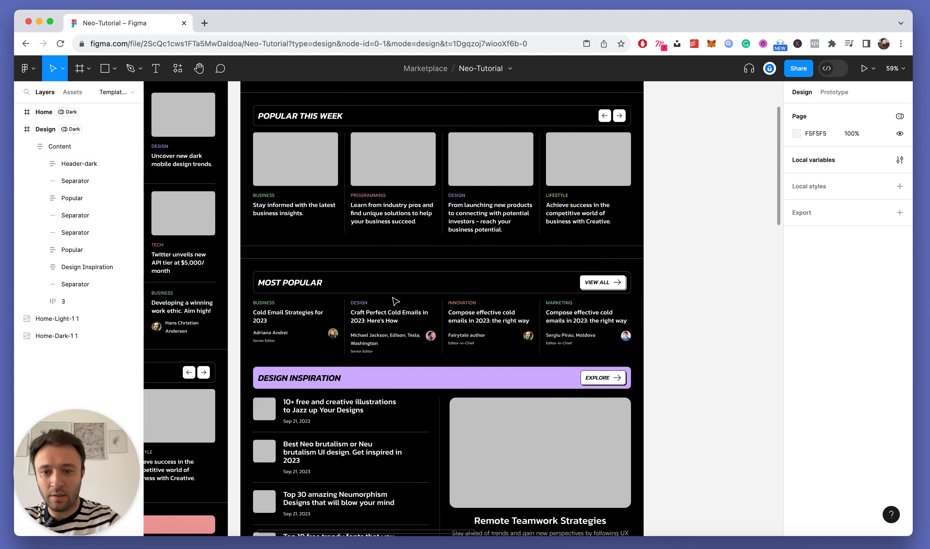
Step: Delete the MOST POPULAR and DESIGN INSPIRATION sections from the Design frame
click(387, 298)
click(344, 276)
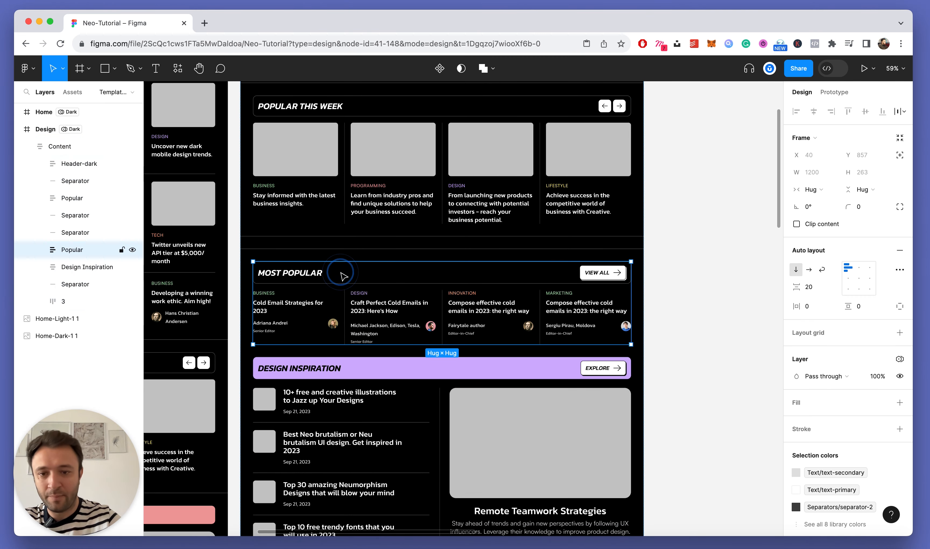
key(BackSpace)
click(358, 274)
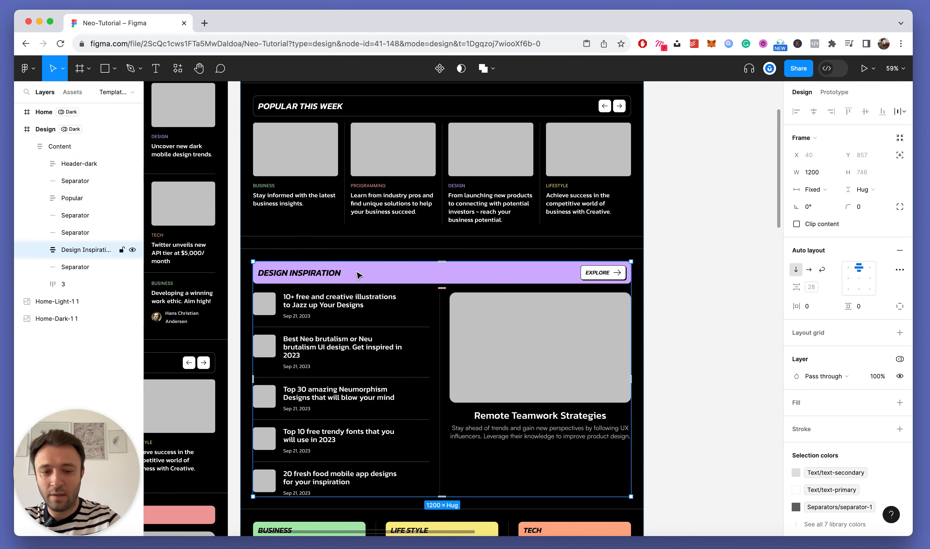
key(BackSpace)
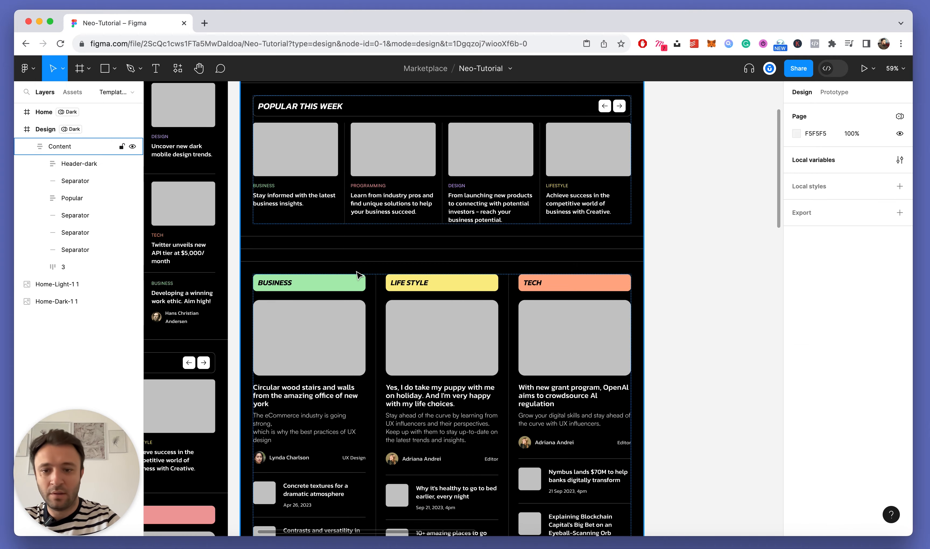
Step: Delete the three-column BUSINESS, LIFE STYLE and TECH section from the Design frame
click(325, 284)
key(BackSpace)
scroll(326, 283, up, 4)
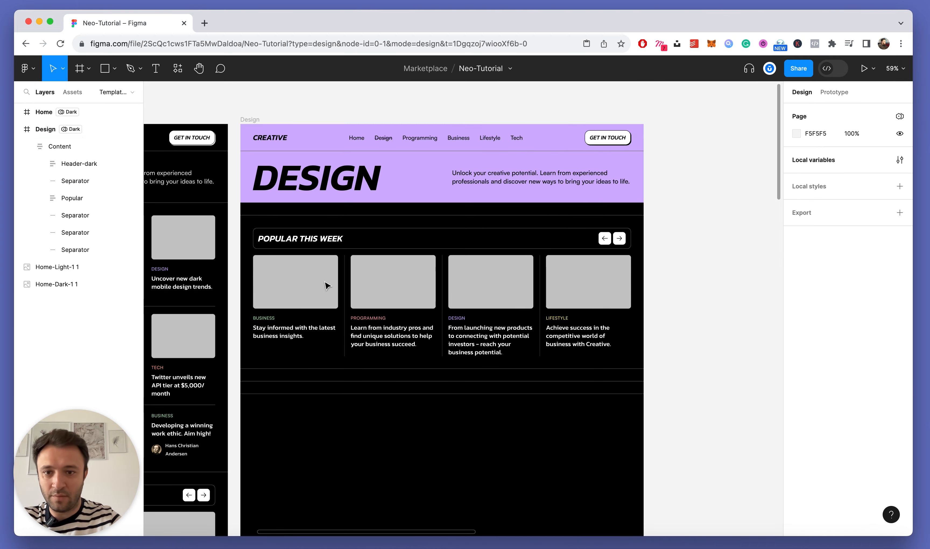
Step: Delete the POPULAR THIS WEEK heading bar with its arrows, keeping the row of four articles in the Design frame
click(338, 298)
scroll(337, 298, down, 3)
scroll(520, 175, up, 5)
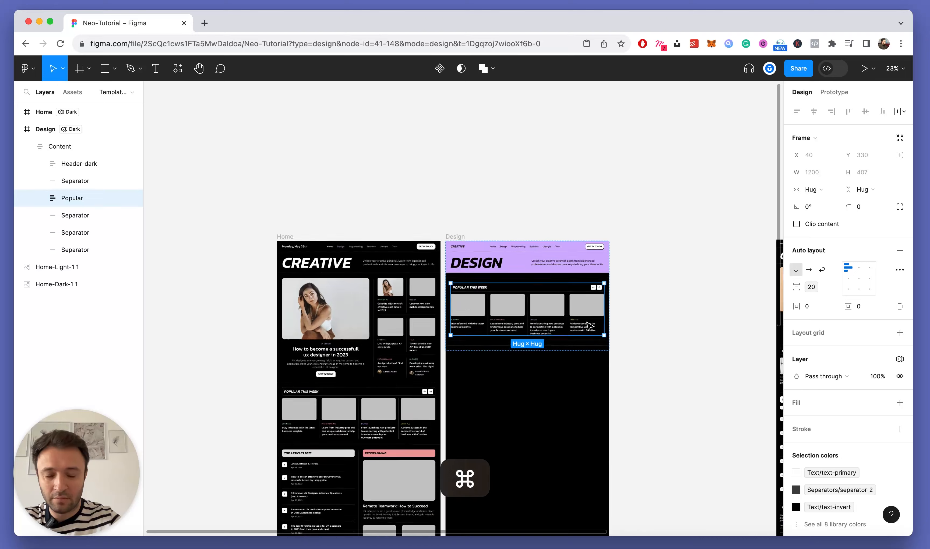
scroll(520, 175, right, 3)
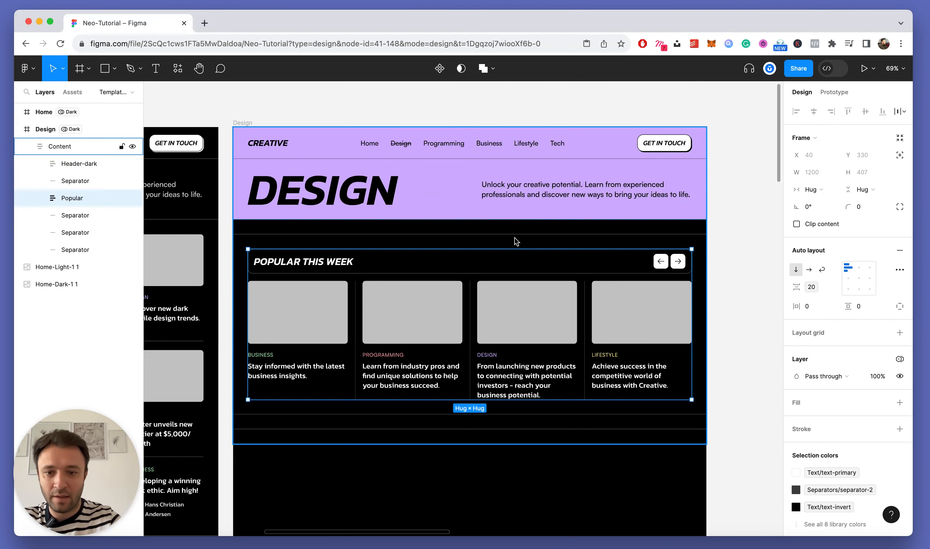
click(314, 262)
key(BackSpace)
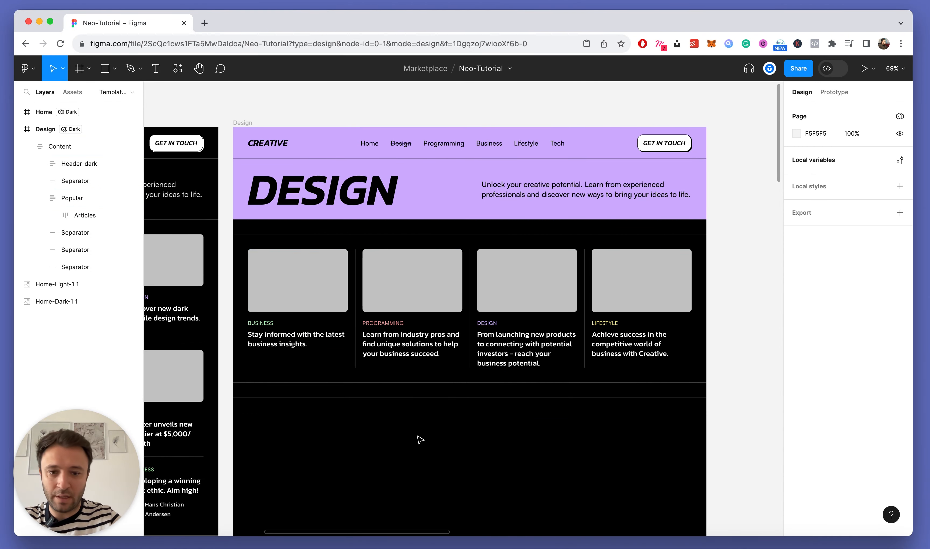
Step: Duplicate the Articles row inside the Design frame's Popular group three times to make four rows
scroll(420, 439, down, 3)
click(375, 236)
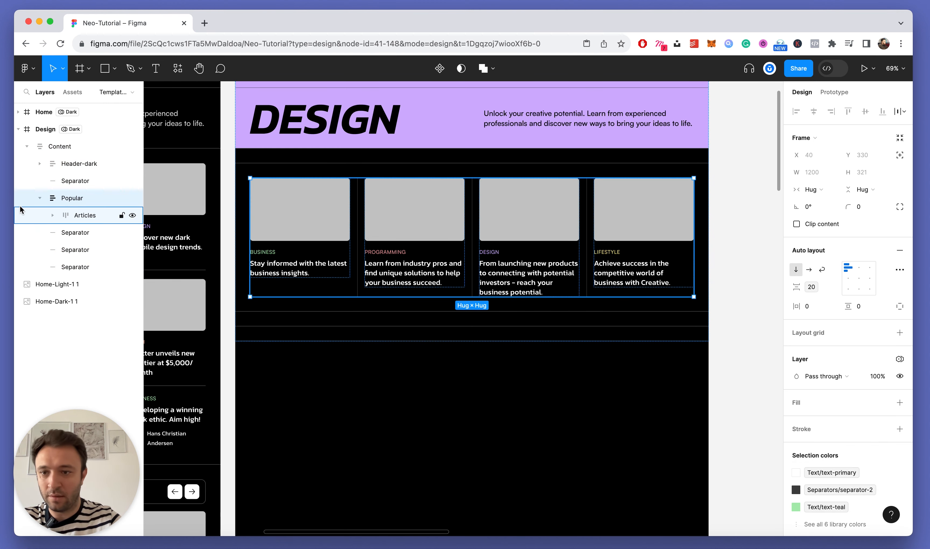
click(38, 199)
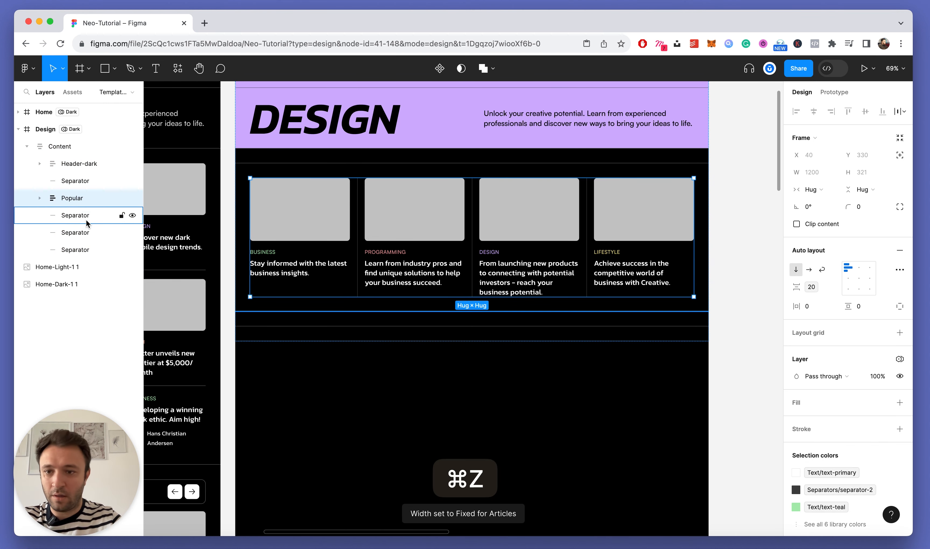
click(86, 218)
click(73, 199)
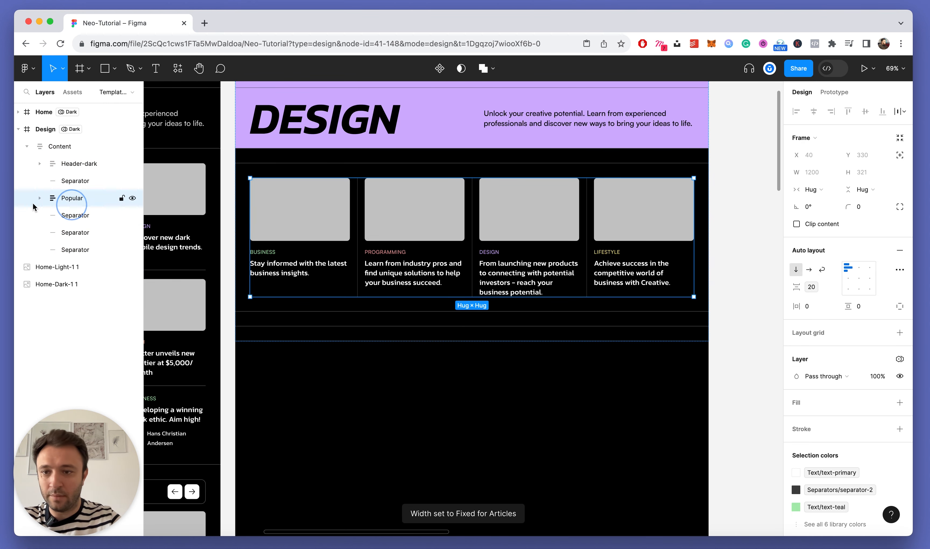
click(37, 198)
key(super+d)
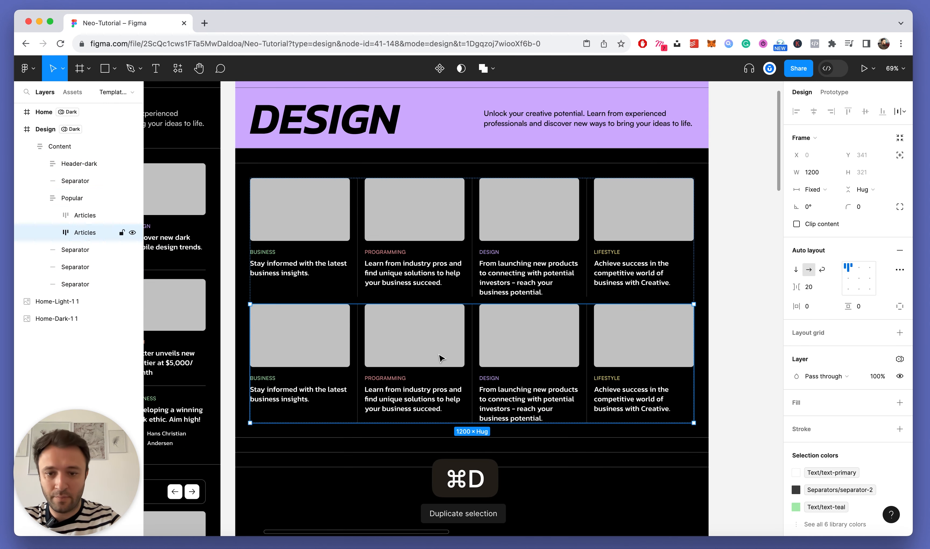
key(super+d)
key(super+d)
Step: Move the three separators below the Popular group into it, placing one between each pair of neighbouring Articles rows
click(91, 286)
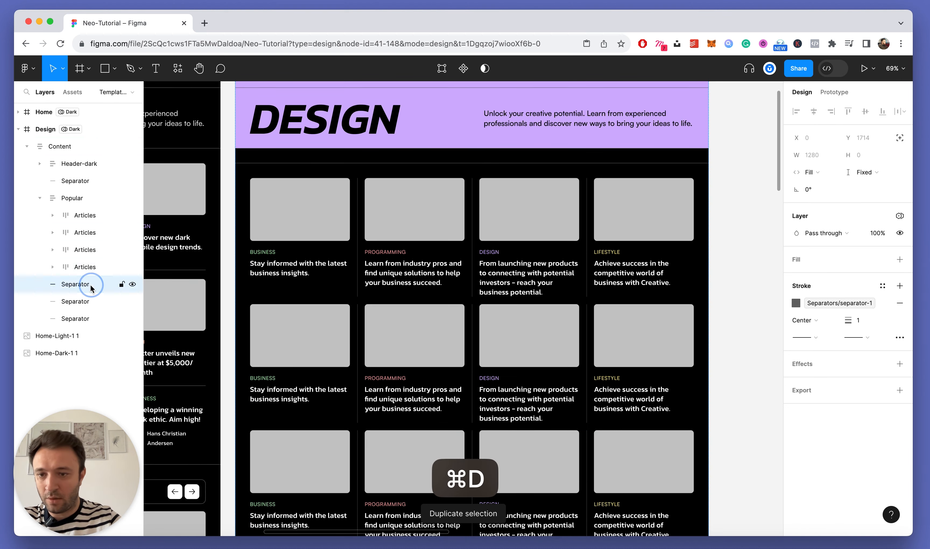
drag(100, 236, 112, 241)
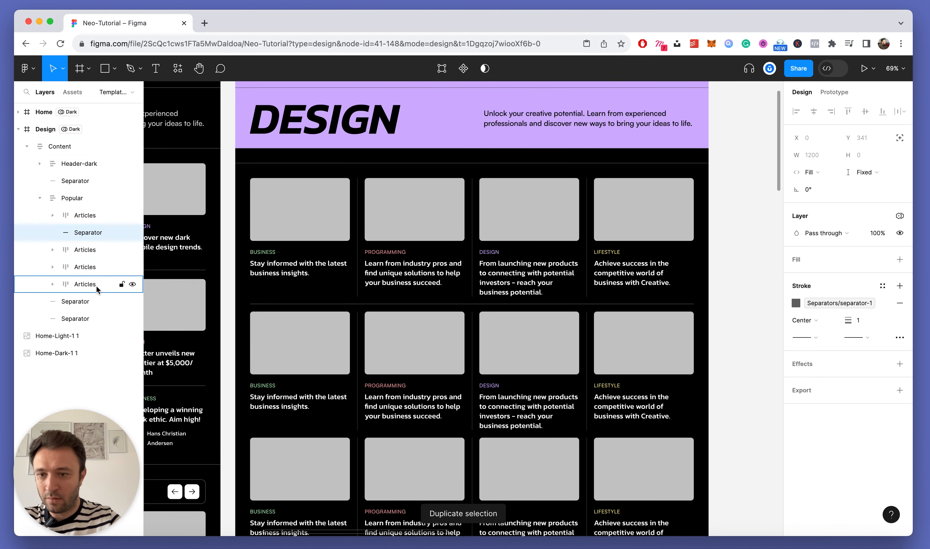
drag(92, 301, 98, 260)
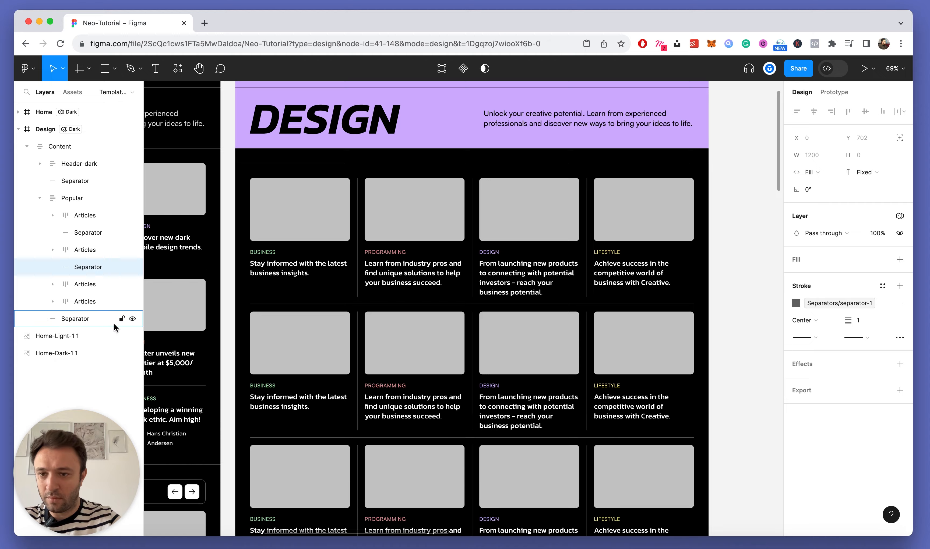
click(78, 316)
drag(95, 294, 95, 293)
scroll(330, 294, down, 5)
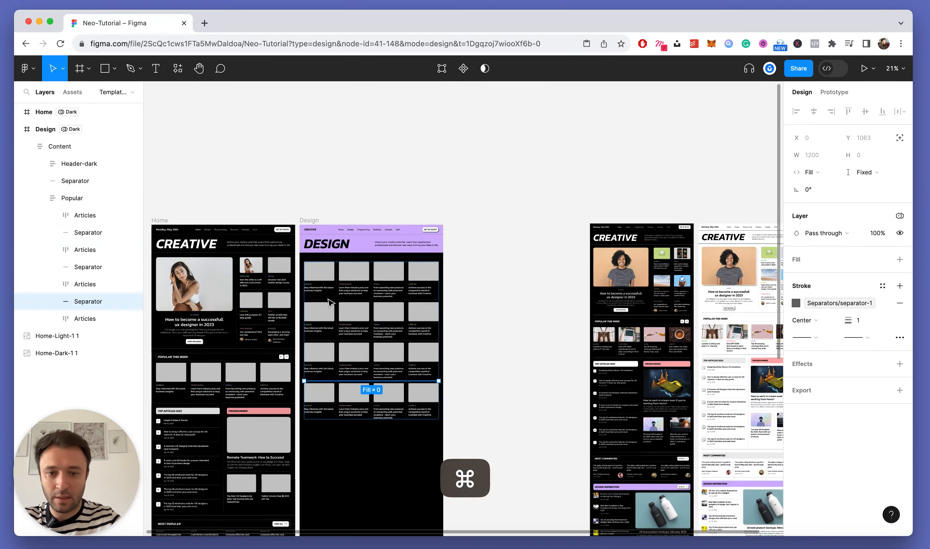
click(469, 315)
Step: Shorten the Design frame by raising its lower edge to a little below the last article row
scroll(372, 305, up, 4)
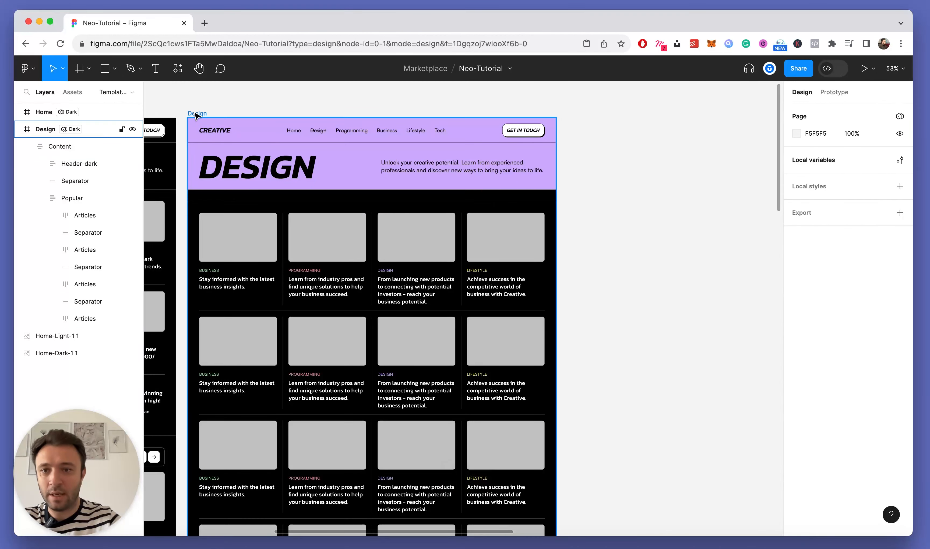
click(45, 129)
scroll(346, 288, down, 10)
scroll(345, 288, down, 5)
scroll(359, 367, down, 2)
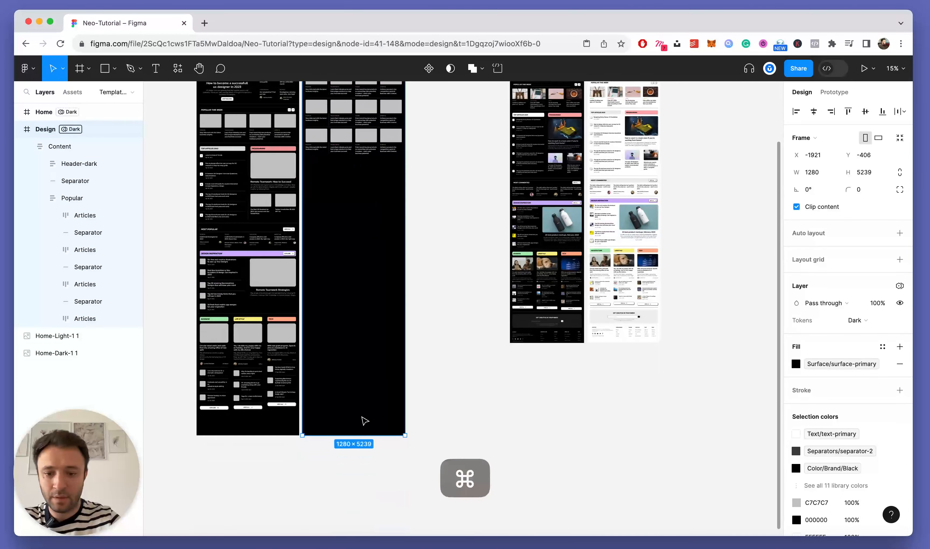
drag(359, 434, 380, 191)
click(431, 155)
scroll(431, 156, up, 4)
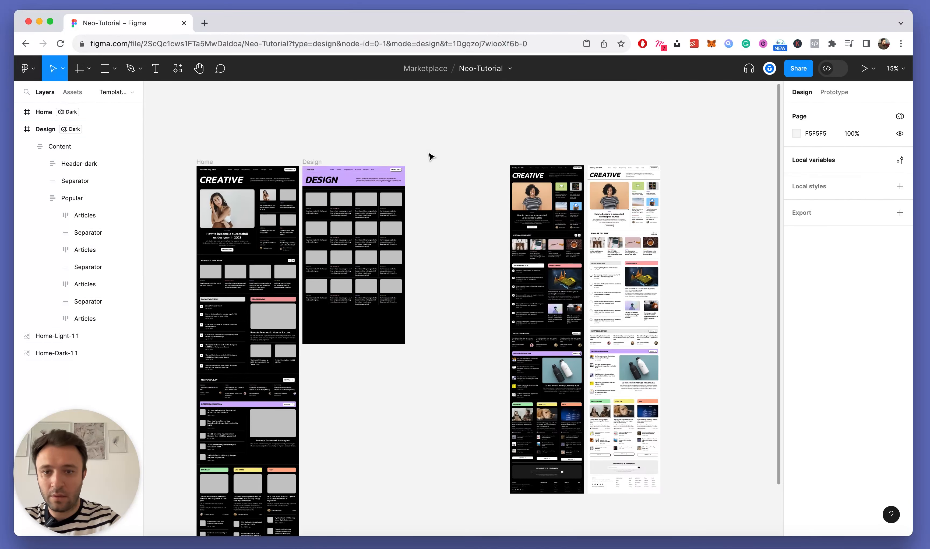
scroll(356, 261, up, 2)
scroll(357, 262, up, 3)
scroll(371, 426, down, 3)
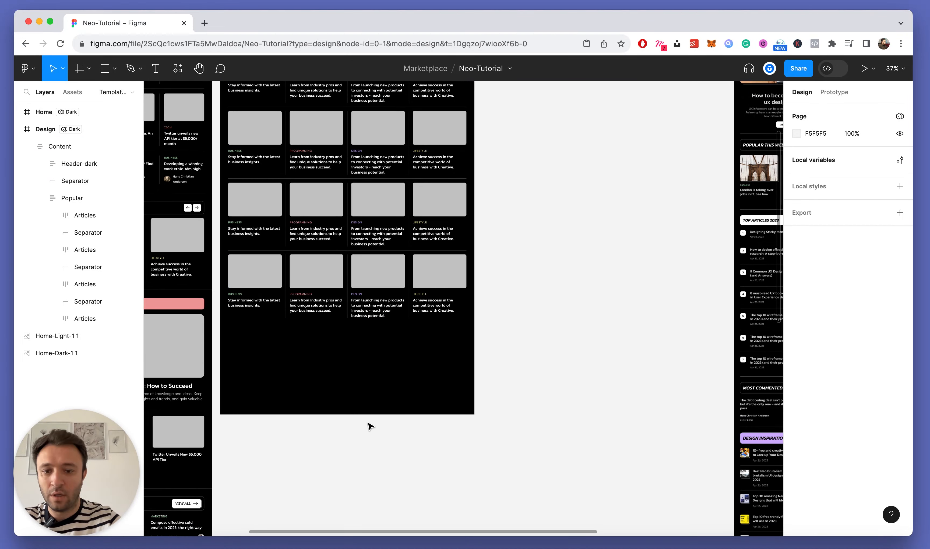
scroll(351, 391, up, 4)
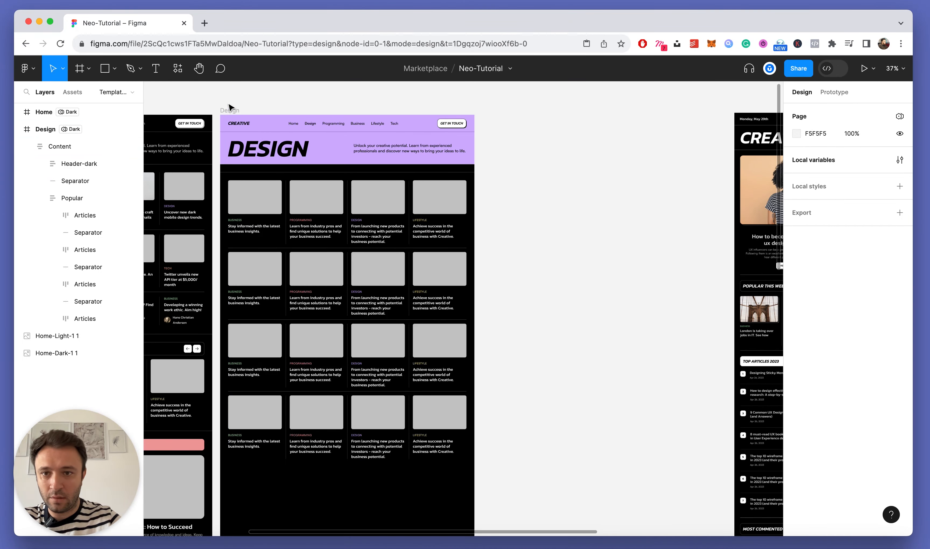
scroll(353, 256, down, 4)
scroll(356, 305, down, 2)
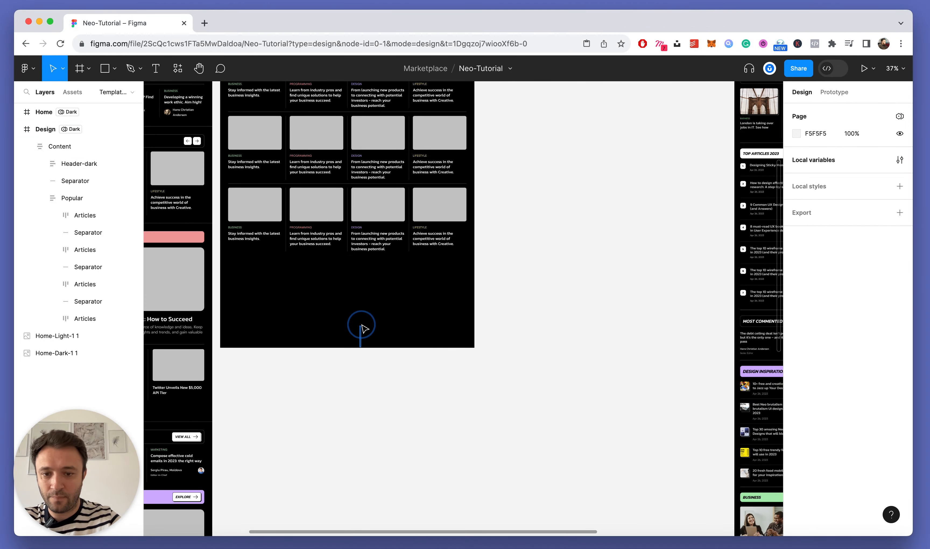
Step: Delete the Business, Programming, Design and Lifestyle category labels from the first article row of the Design frame
click(362, 325)
scroll(359, 318, up, 7)
click(231, 125)
scroll(304, 184, down, 5)
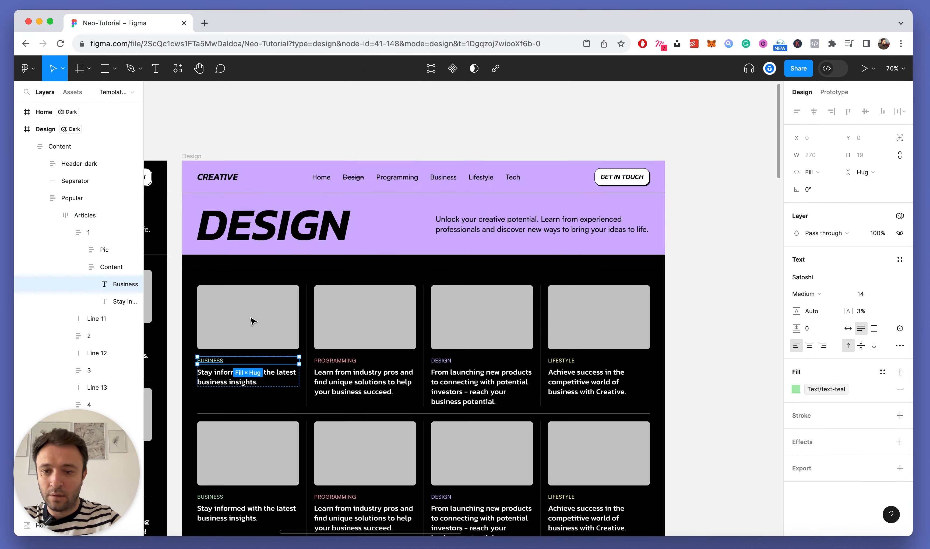
scroll(253, 318, up, 5)
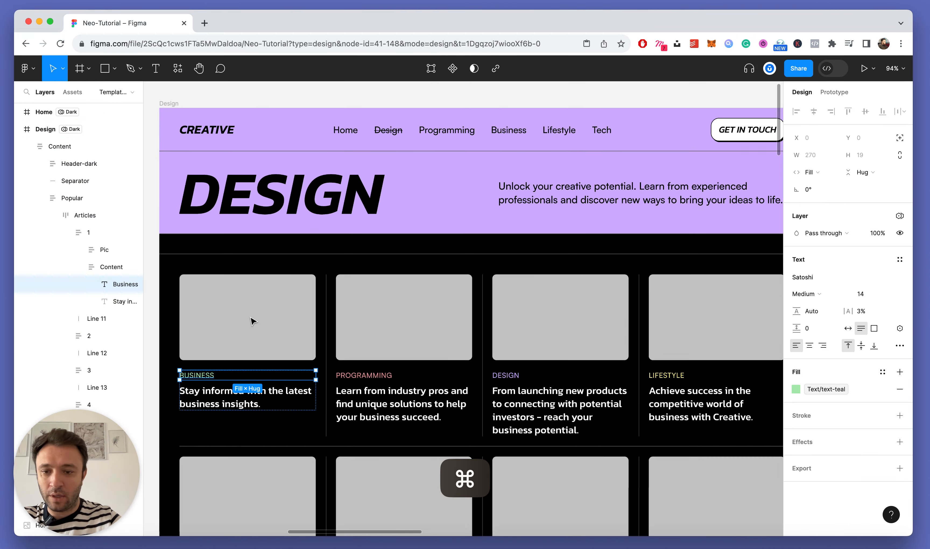
shift+super+click(390, 298)
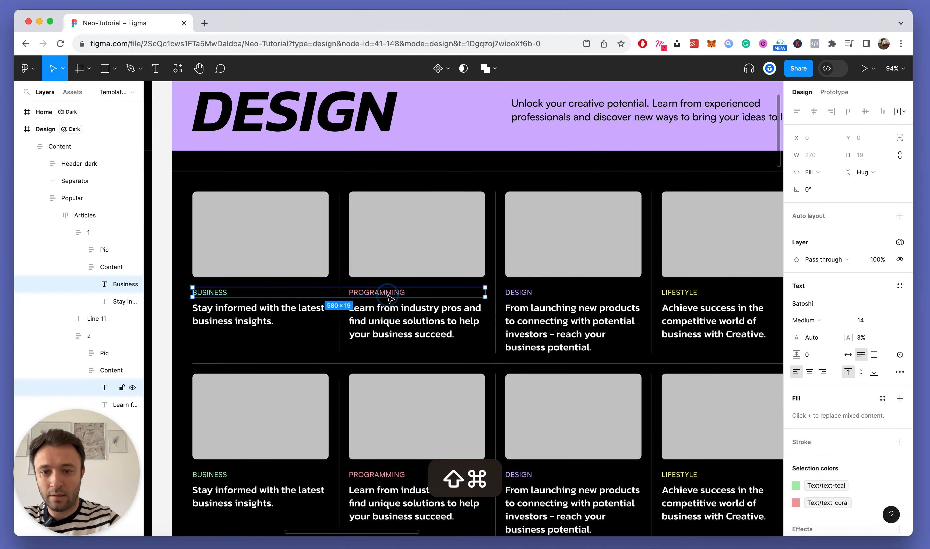
shift+super+click(519, 299)
scroll(546, 297, right, 5)
shift+super+click(604, 296)
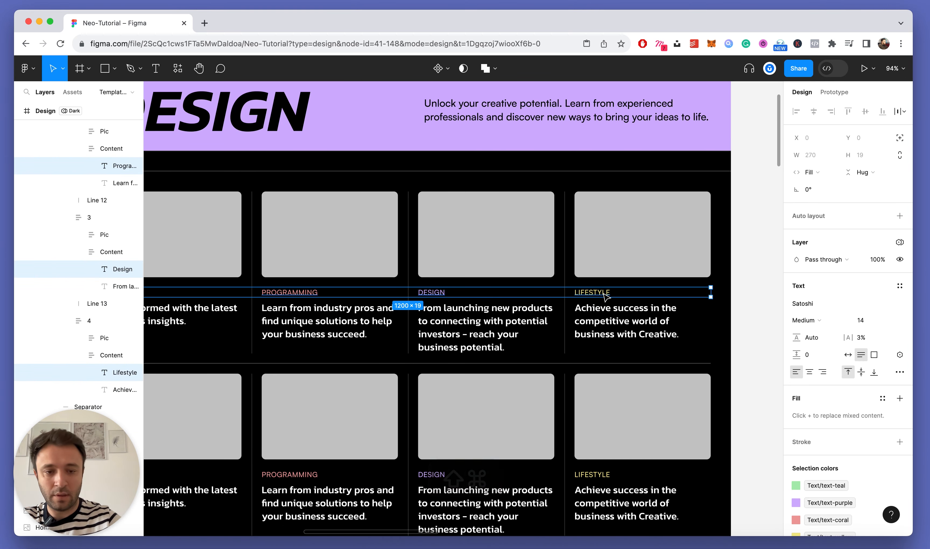
key(Delete)
Step: Delete all four category labels above the article titles in the second row of the Design frame
scroll(605, 297, left, 5)
scroll(605, 297, down, 2)
super+click(241, 404)
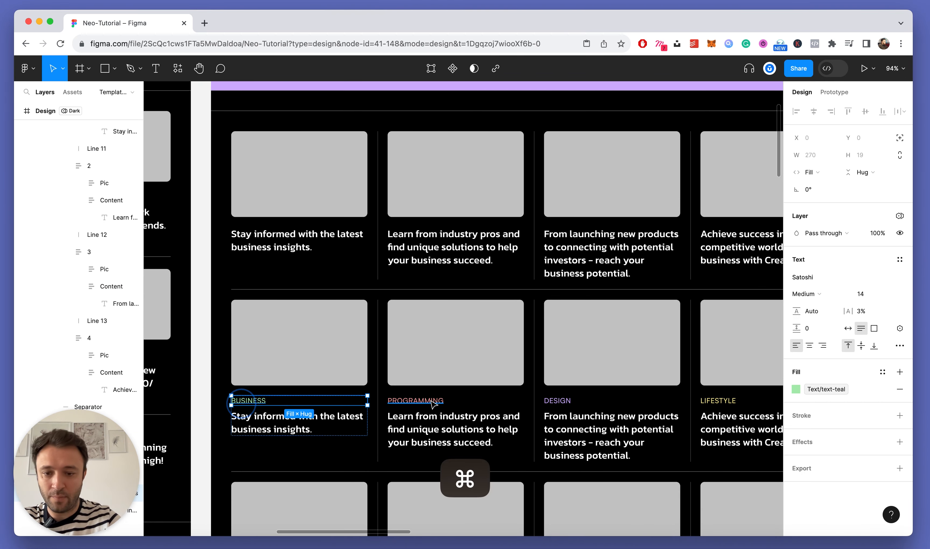
shift+super+click(433, 403)
scroll(471, 404, right, 3)
shift+super+click(655, 402)
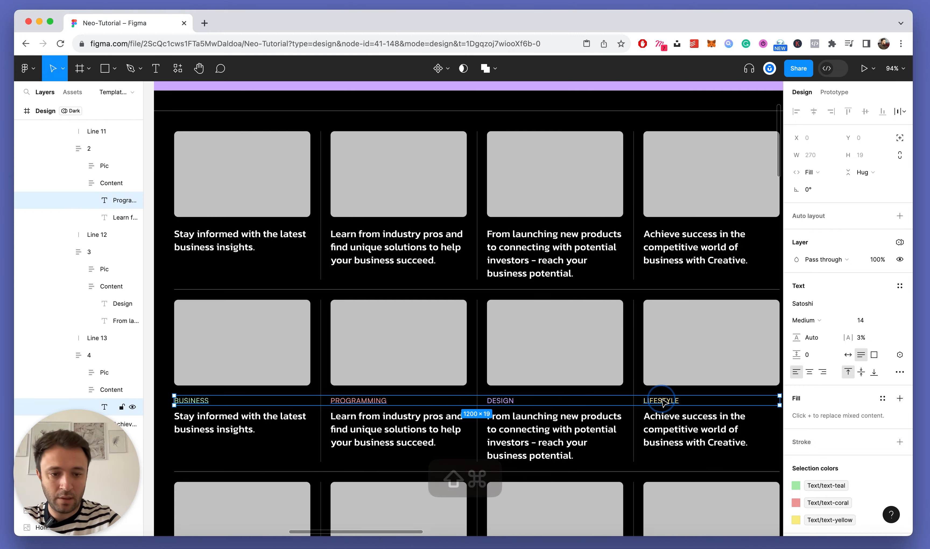
key(Delete)
scroll(663, 415, down, 6)
scroll(663, 415, up, 4)
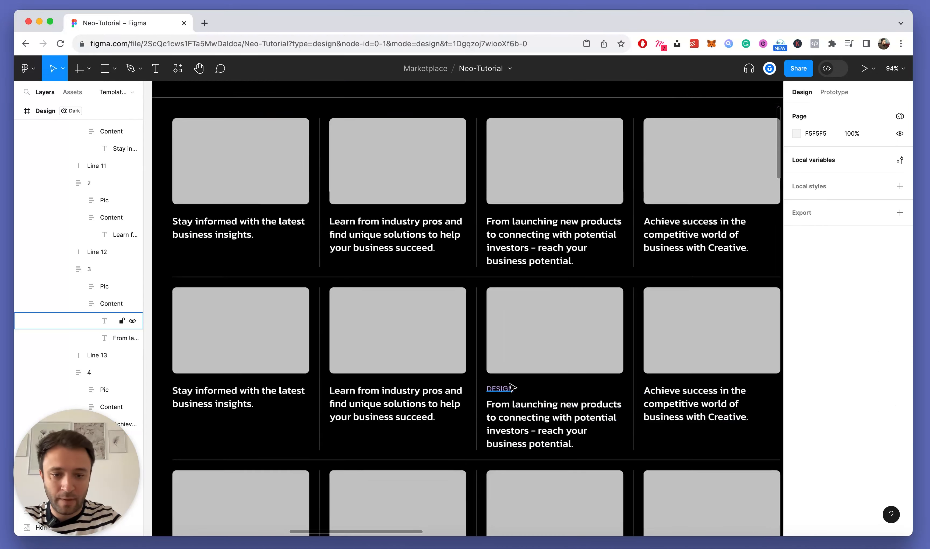
super+click(491, 385)
key(Delete)
Step: Remove the four category labels from the third article row of the Design frame
scroll(508, 394, down, 4)
scroll(509, 394, down, 2)
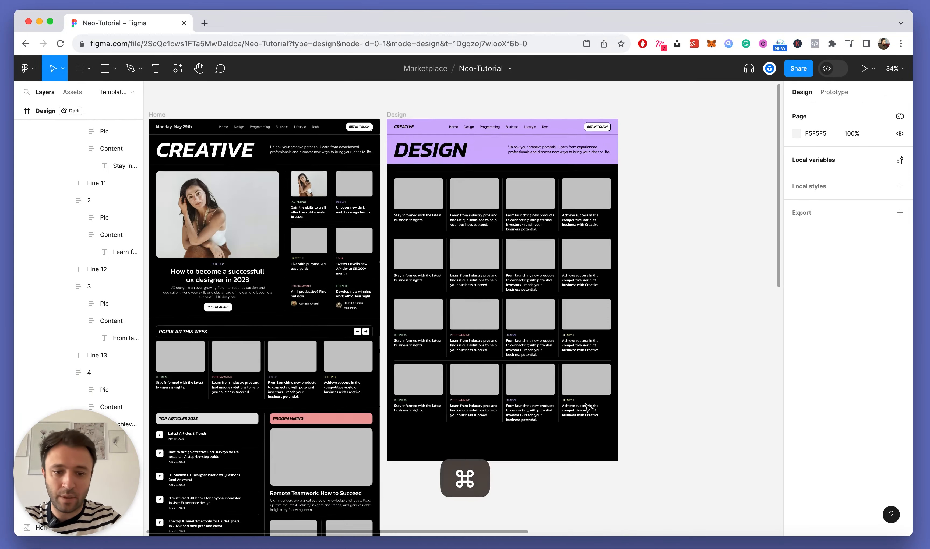
scroll(332, 309, up, 6)
super+click(329, 306)
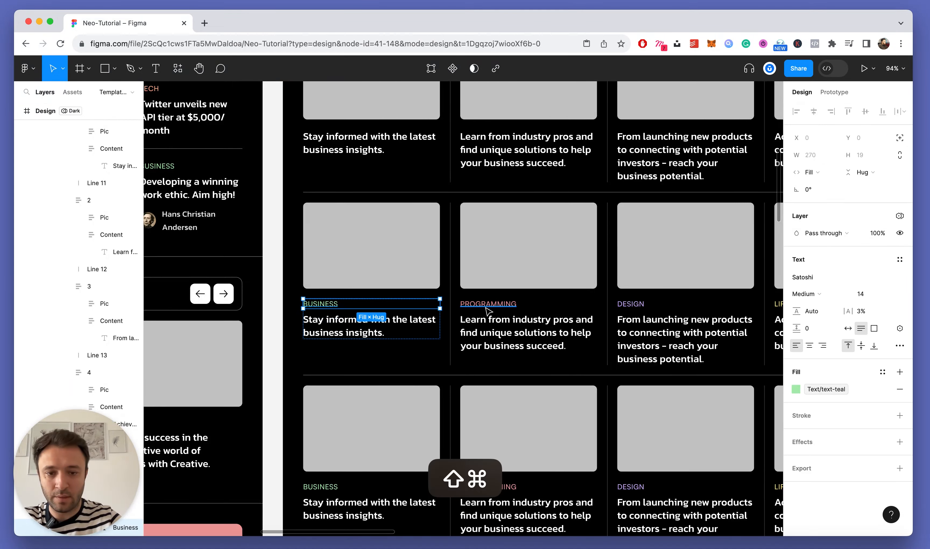
shift+super+click(488, 306)
scroll(489, 307, right, 5)
shift+super+click(432, 304)
shift+super+click(582, 304)
key(Delete)
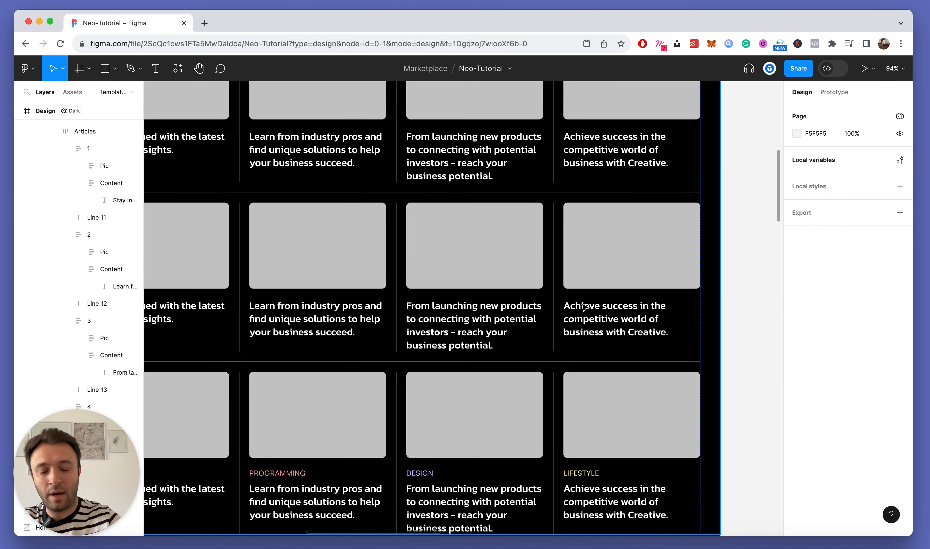
Step: Remove the category labels from the four articles in the last row of the Design frame
scroll(357, 405, down, 2)
scroll(327, 404, left, 3)
scroll(328, 405, down, 2)
scroll(329, 404, down, 2)
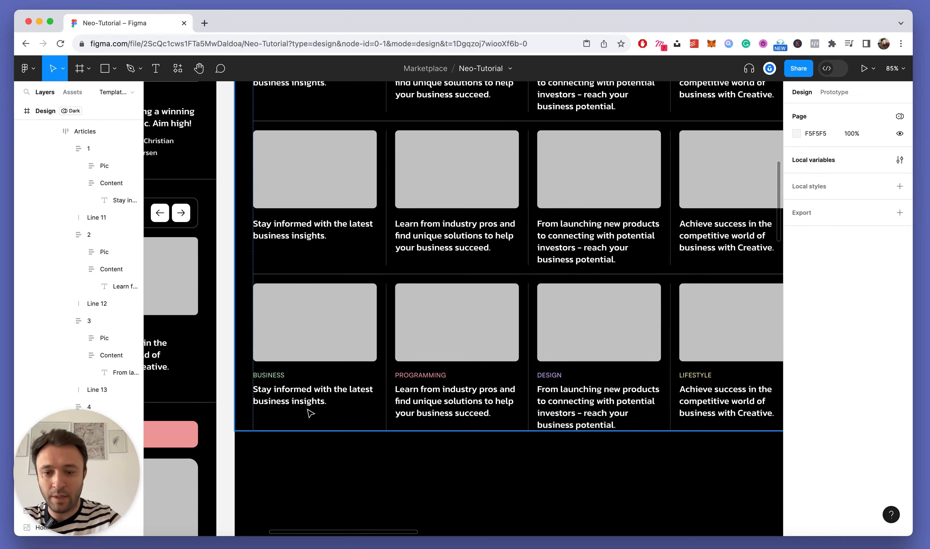
super+click(277, 375)
shift+super+click(416, 370)
shift+super+click(550, 377)
scroll(562, 381, right, 3)
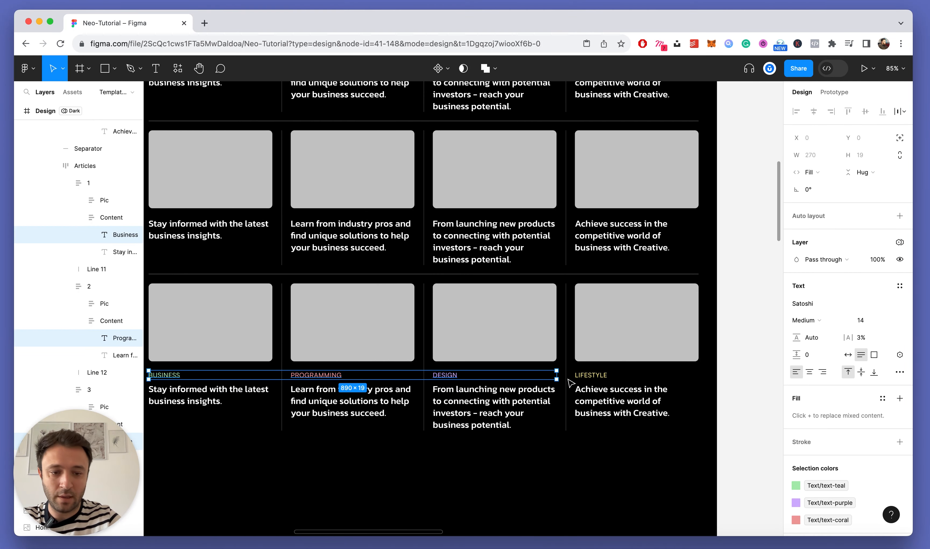
shift+super+click(596, 377)
scroll(595, 377, up, 2)
key(Delete)
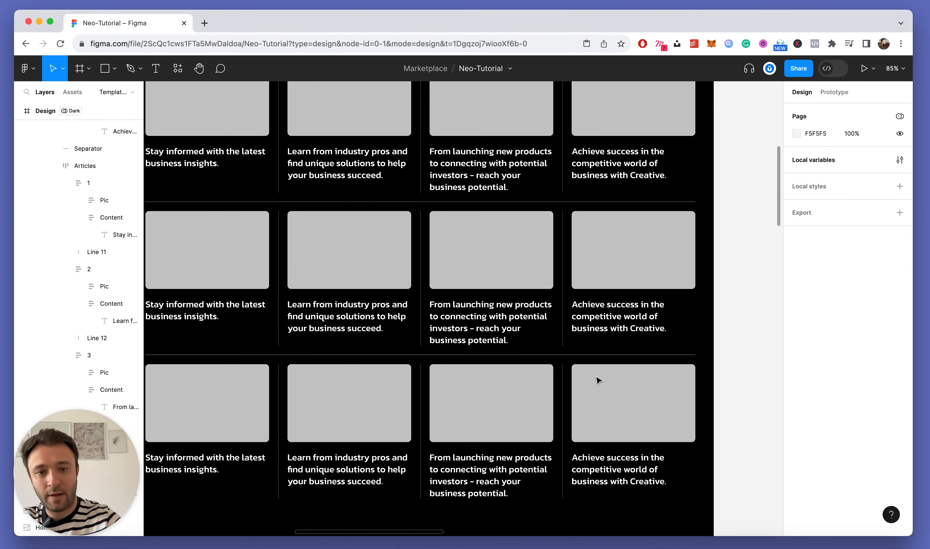
Step: Select the Design frame's Content group and collapse the layer tree
scroll(595, 377, up, 1)
scroll(598, 380, down, 5)
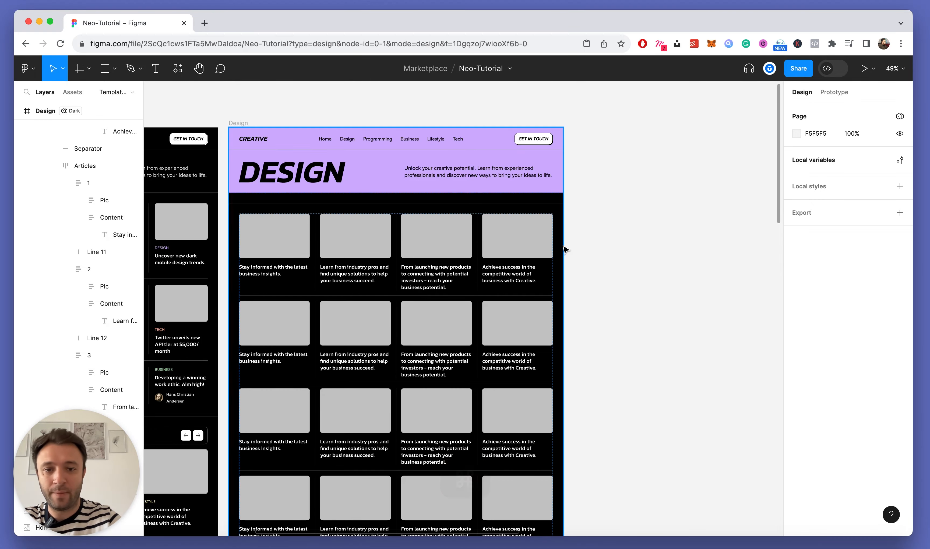
click(418, 130)
scroll(418, 128, up, 2)
key(alt+l)
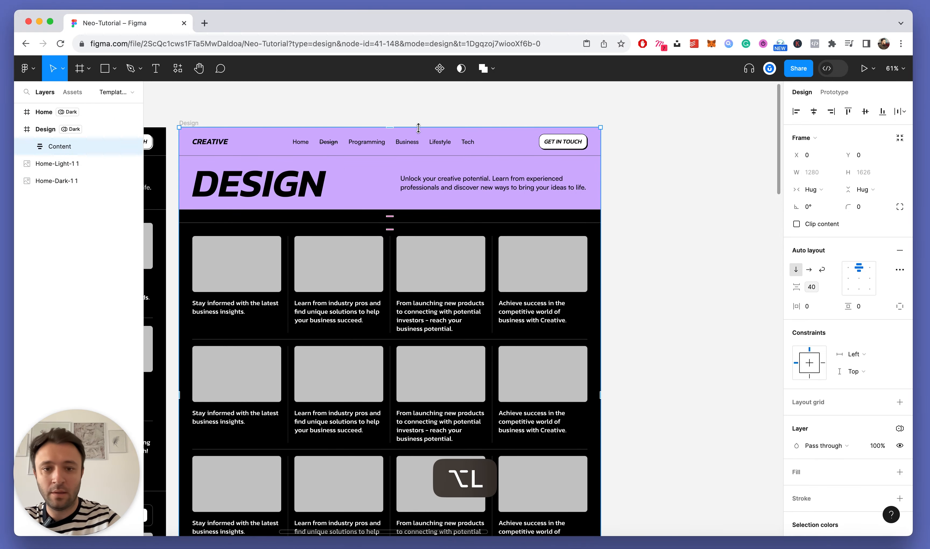
scroll(421, 232, down, 3)
scroll(343, 210, up, 3)
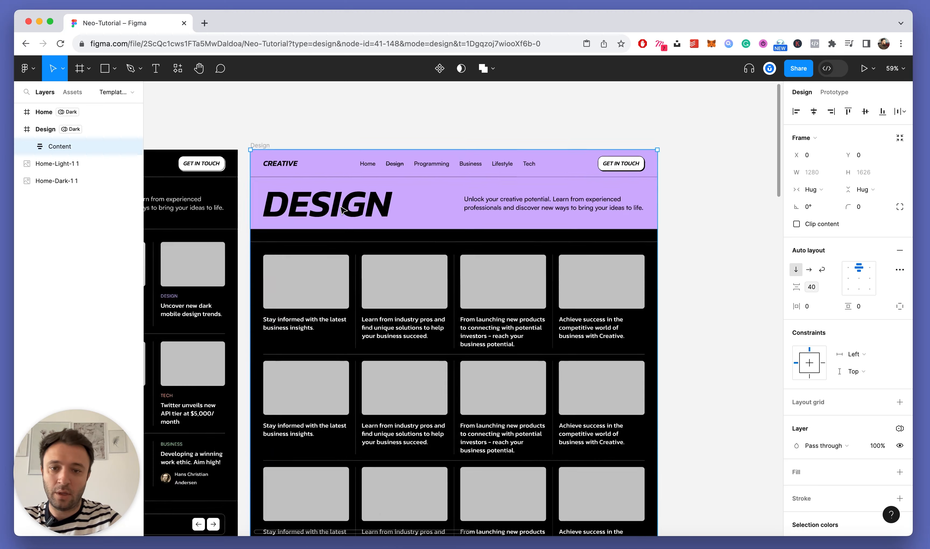
Step: Select the Headline frame in the purple header and bind its item spacing to the Paddings variable 9 (40)
super+click(497, 210)
click(88, 215)
scroll(410, 269, up, 2)
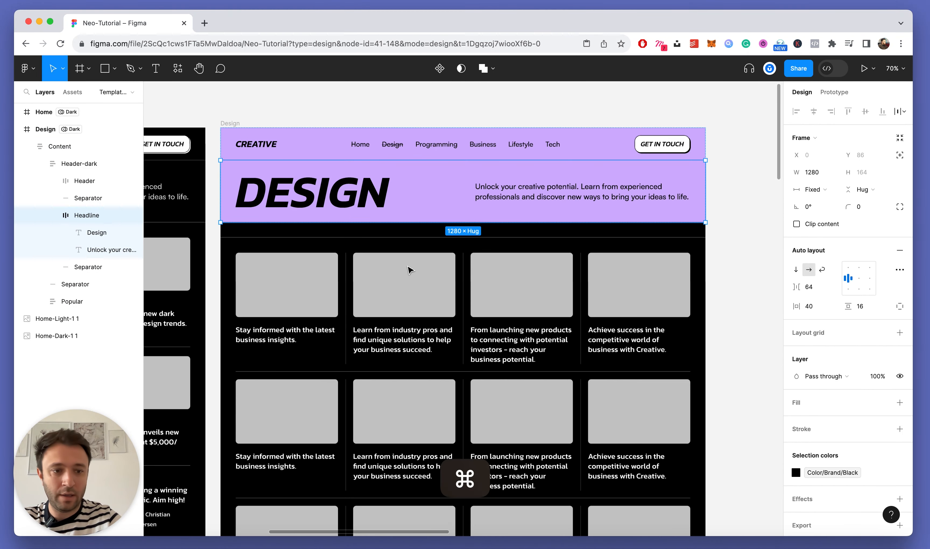
scroll(410, 269, up, 1)
click(832, 287)
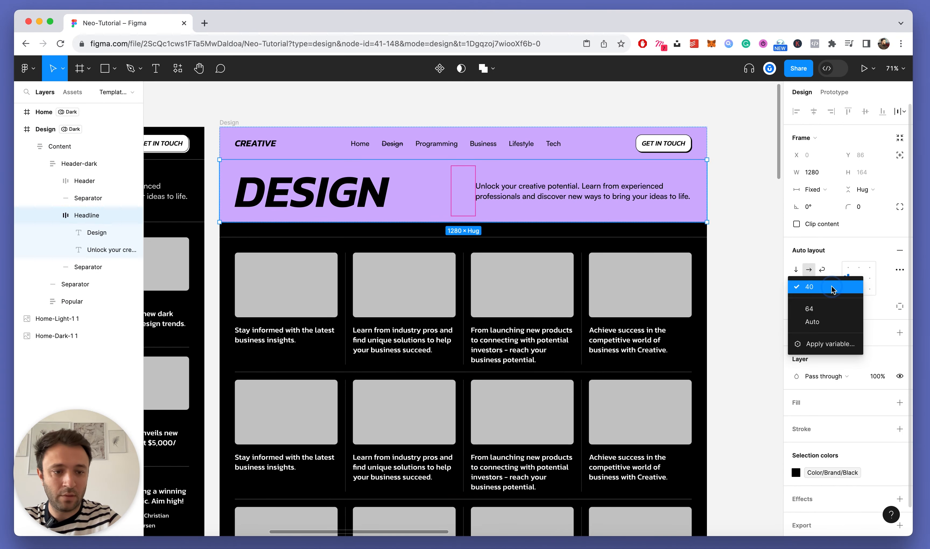
click(828, 343)
text(paddings)
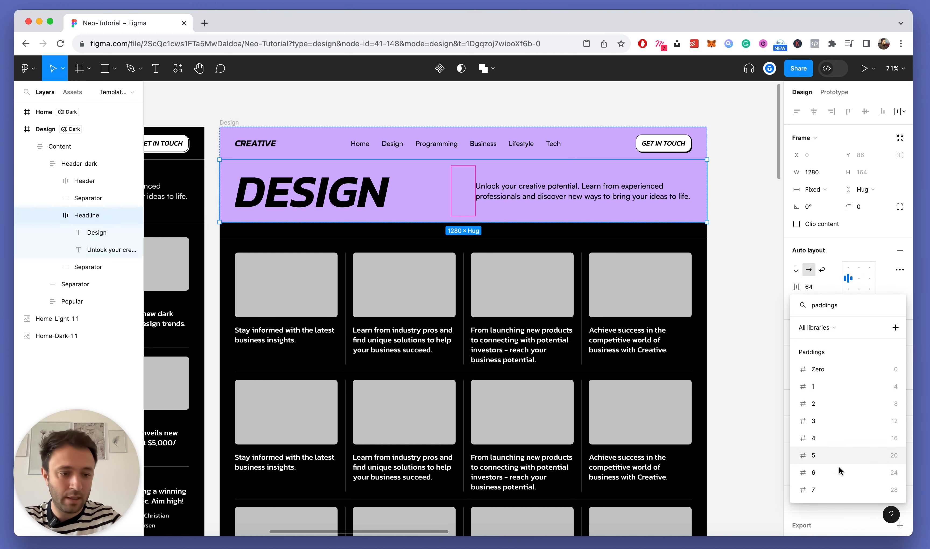
scroll(839, 471, down, 3)
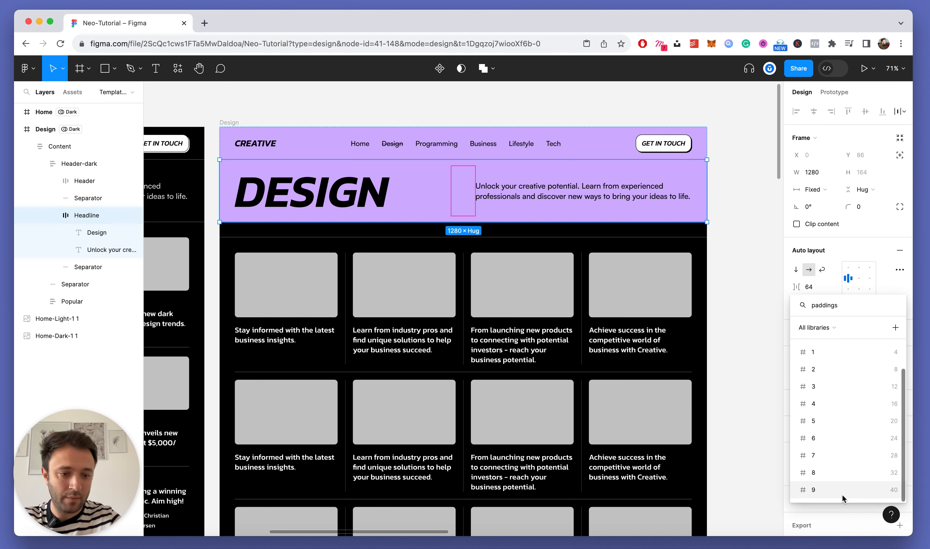
click(830, 494)
Step: Try setting the large DESIGN heading's width to Hug, and undo the change
super+click(364, 183)
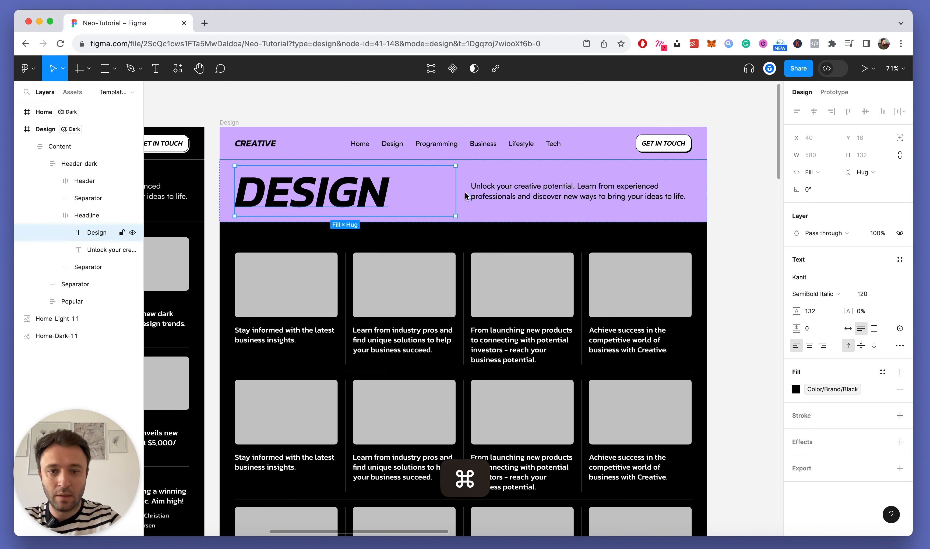
click(815, 177)
click(826, 158)
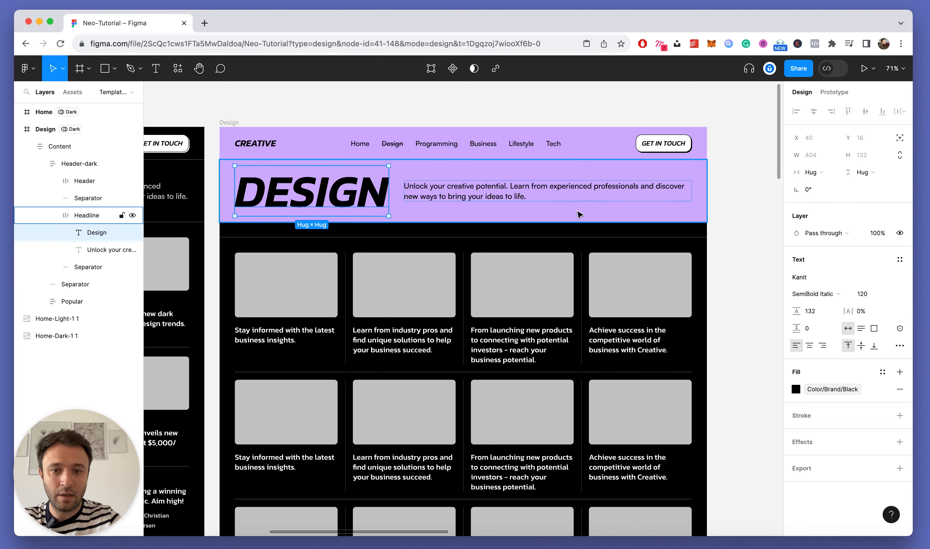
key(super+z)
Step: Clear the selection and collapse all expanded layers
scroll(536, 200, right, 2)
scroll(537, 201, down, 2)
click(655, 130)
key(alt+l)
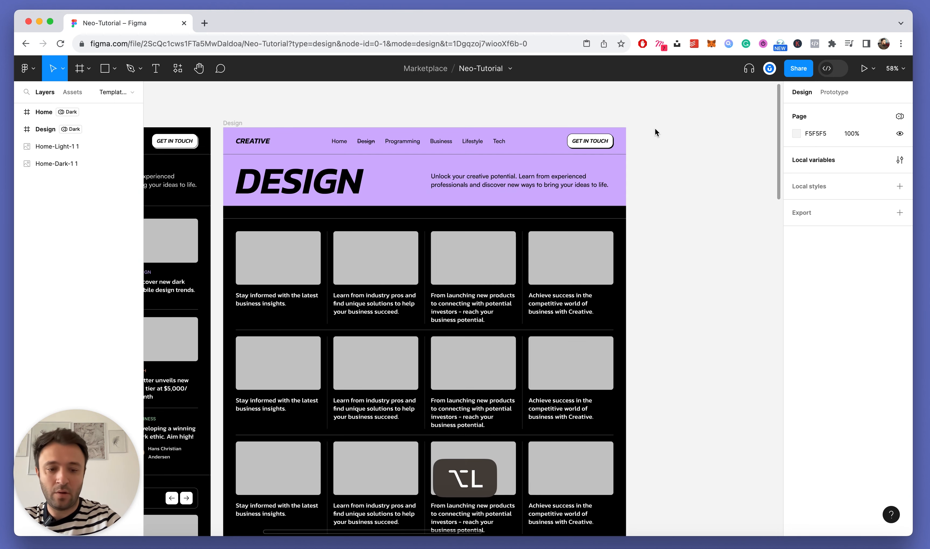
Step: Set the font weight of the Design navigation link in the purple header to Bold
scroll(358, 143, up, 6)
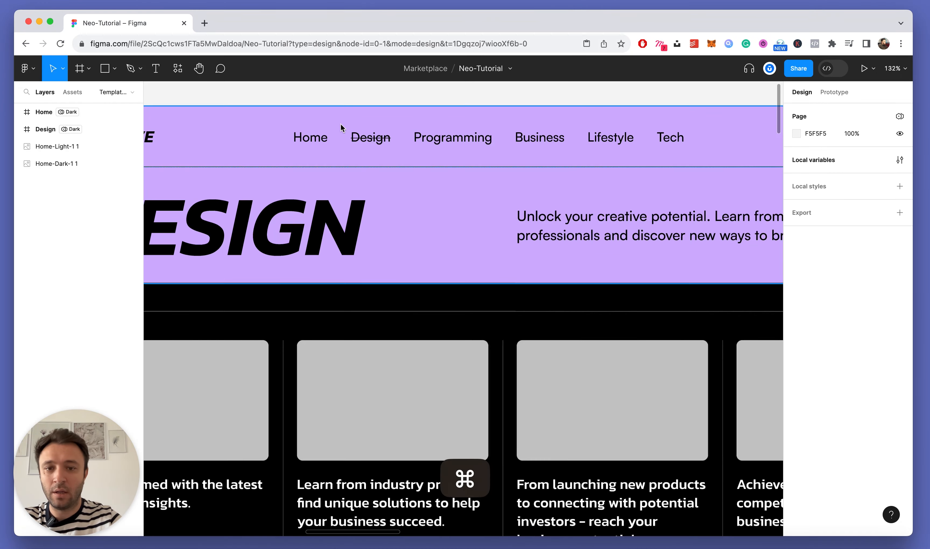
super+click(381, 140)
click(810, 297)
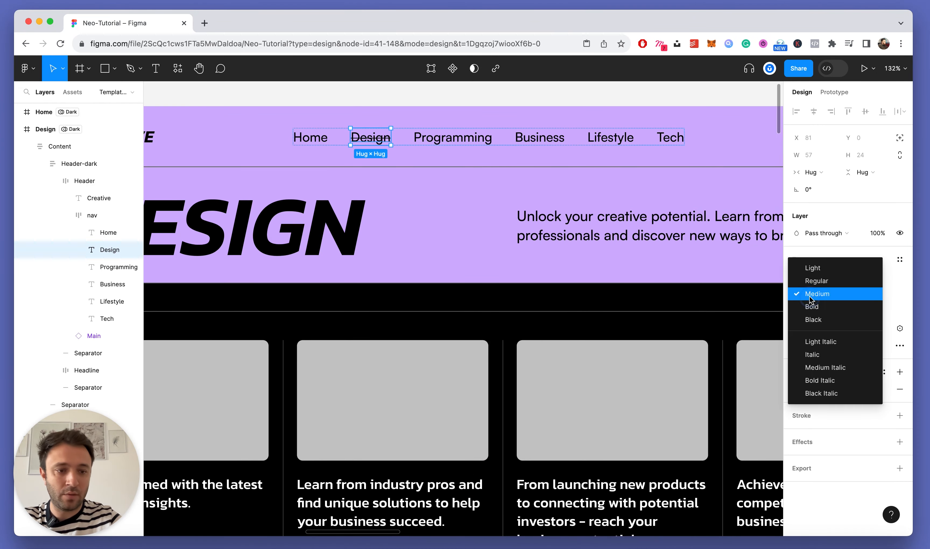
click(823, 309)
scroll(470, 215, down, 4)
click(488, 119)
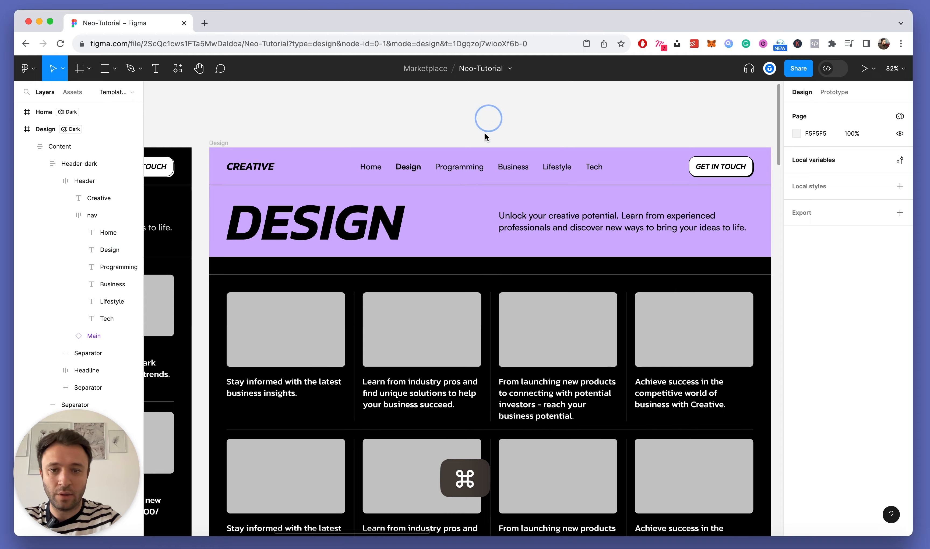
Step: Collapse the expanded layers of the Design frame
scroll(484, 132, right, 1)
scroll(484, 132, down, 1)
scroll(375, 110, down, 2)
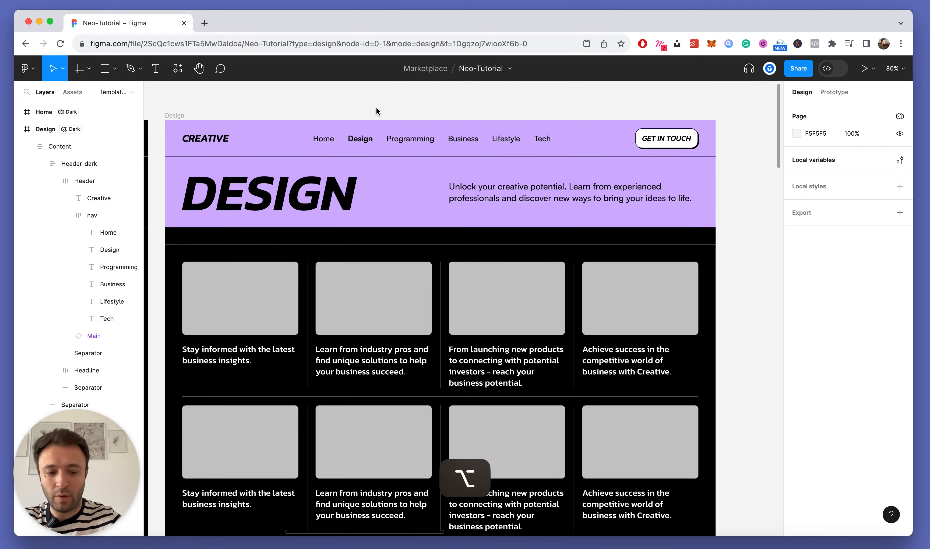
key(alt+l)
scroll(457, 146, down, 3)
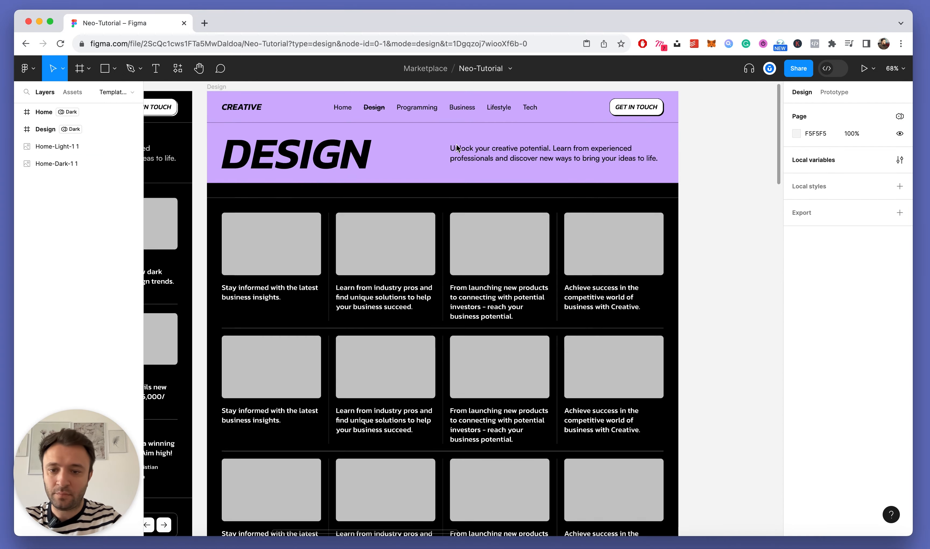
Step: Select all sixteen grey Pic placeholders across the four article rows of the Design frame together
scroll(457, 147, down, 3)
scroll(457, 147, left, 1)
super+click(341, 158)
shift+super+click(462, 163)
shift+super+click(520, 163)
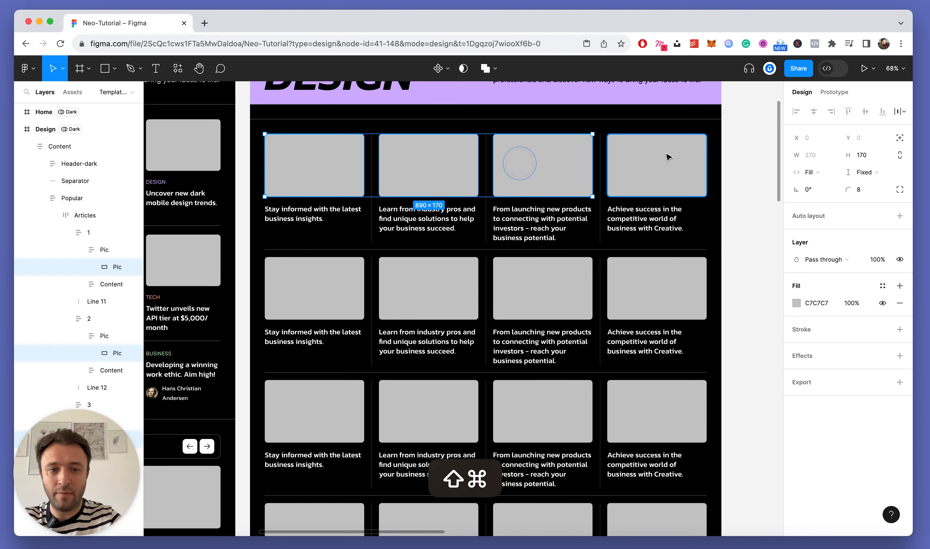
shift+super+click(316, 282)
shift+super+click(425, 287)
shift+super+click(681, 288)
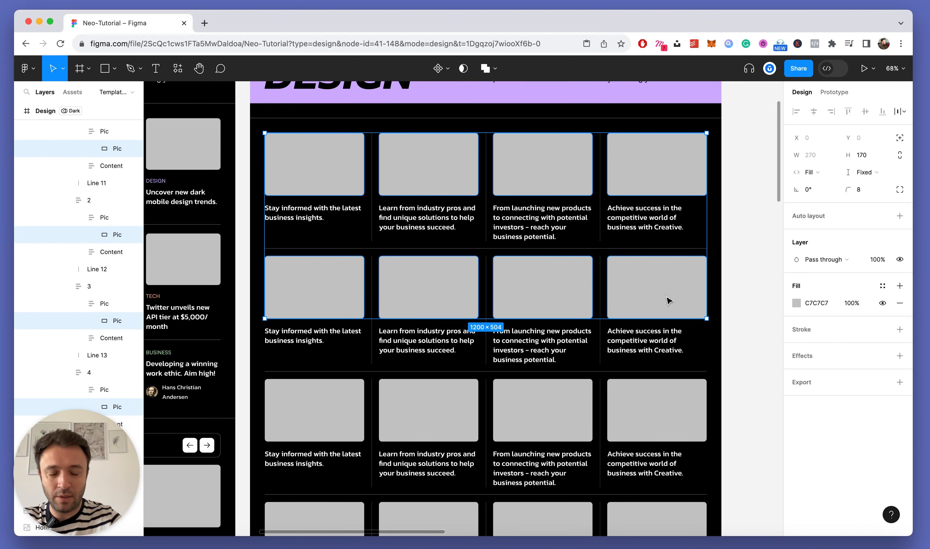
scroll(667, 298, down, 3)
shift+super+click(340, 347)
shift+super+click(442, 349)
shift+super+click(539, 349)
shift+super+click(642, 355)
scroll(644, 355, down, 3)
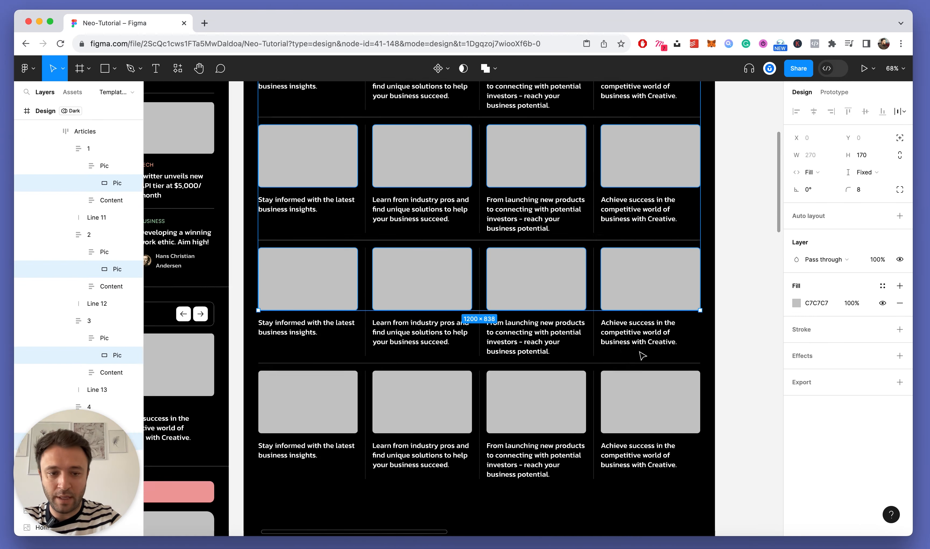
shift+super+click(647, 376)
shift+super+click(406, 379)
shift+super+click(286, 375)
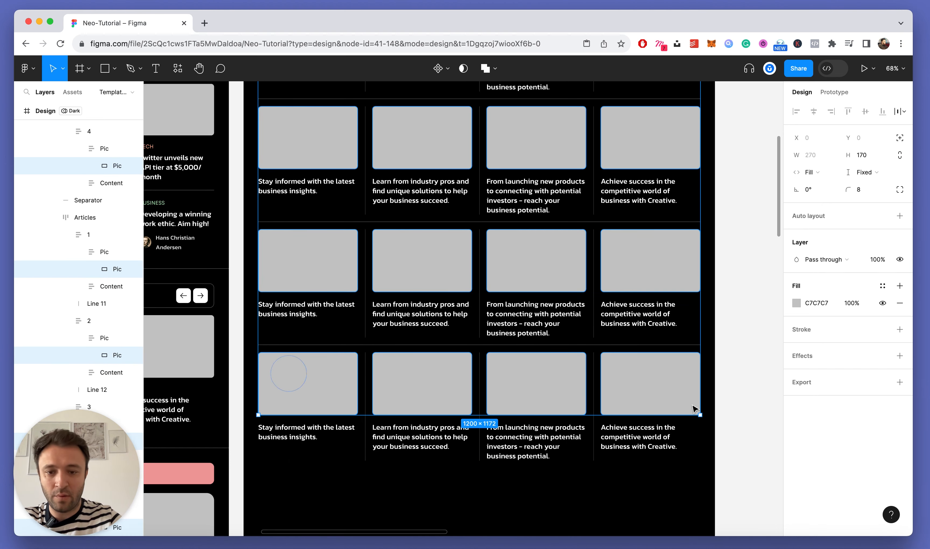
scroll(697, 407, up, 10)
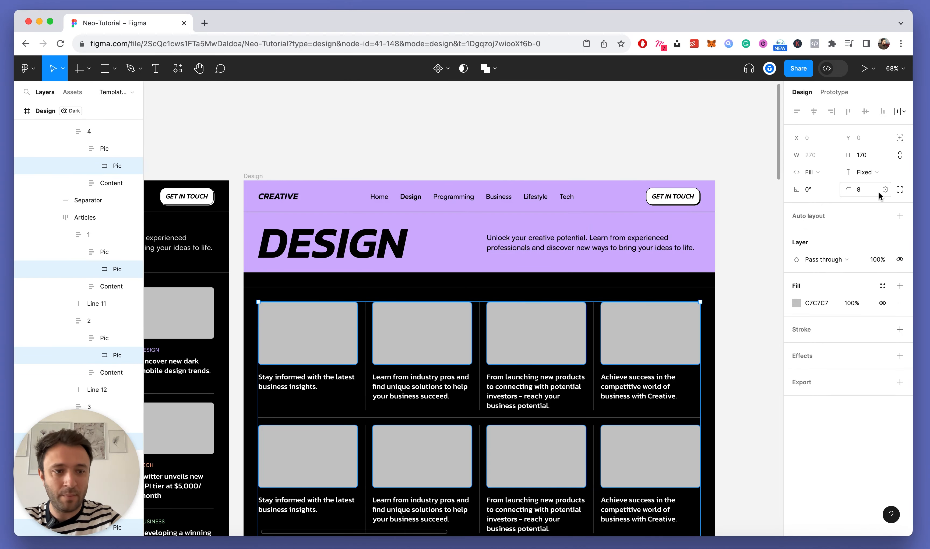
Step: Bind the corner radius of the sixteen selected Pic placeholders to the Radius variable md (16) and clear the selection
scroll(579, 210, up, 2)
click(884, 190)
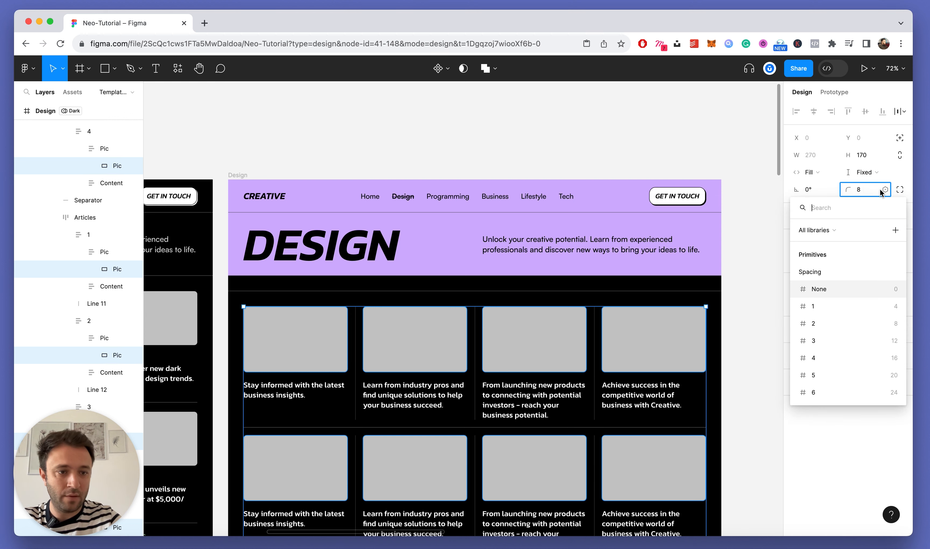
text(radius)
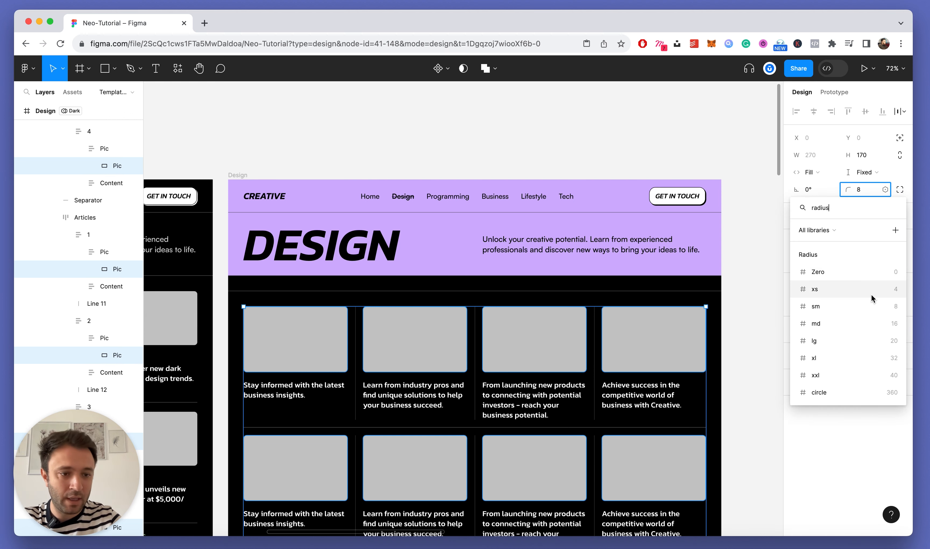
click(873, 324)
scroll(605, 289, down, 10)
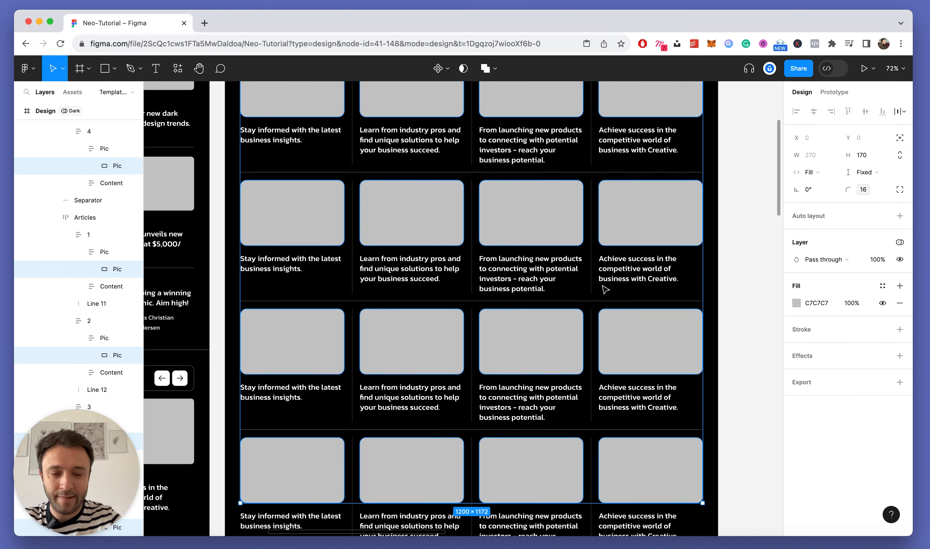
scroll(605, 290, right, 2)
click(709, 298)
Step: Copy the "Apr 26, 2023" date text from the first Top Articles 2023 entry of the Home page
scroll(577, 311, down, 5)
scroll(386, 273, up, 5)
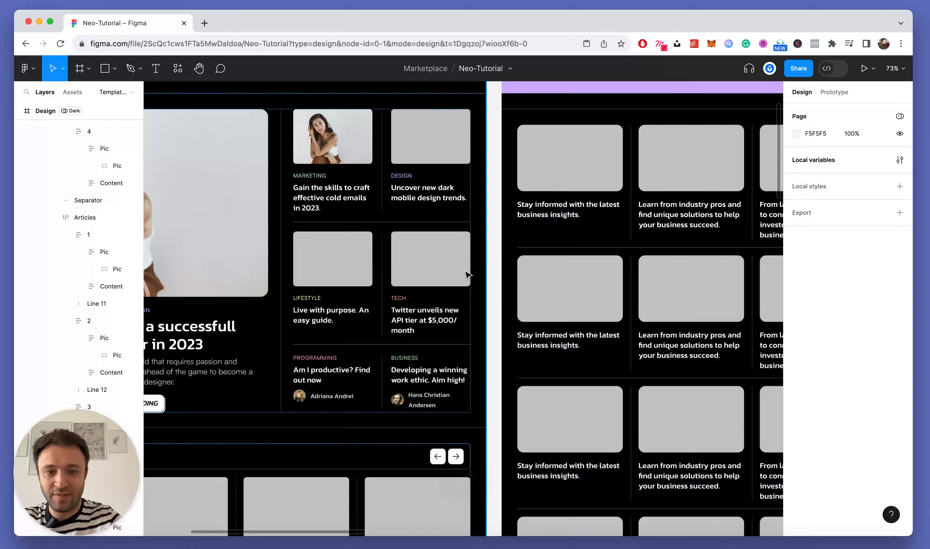
scroll(598, 236, down, 5)
scroll(323, 417, up, 3)
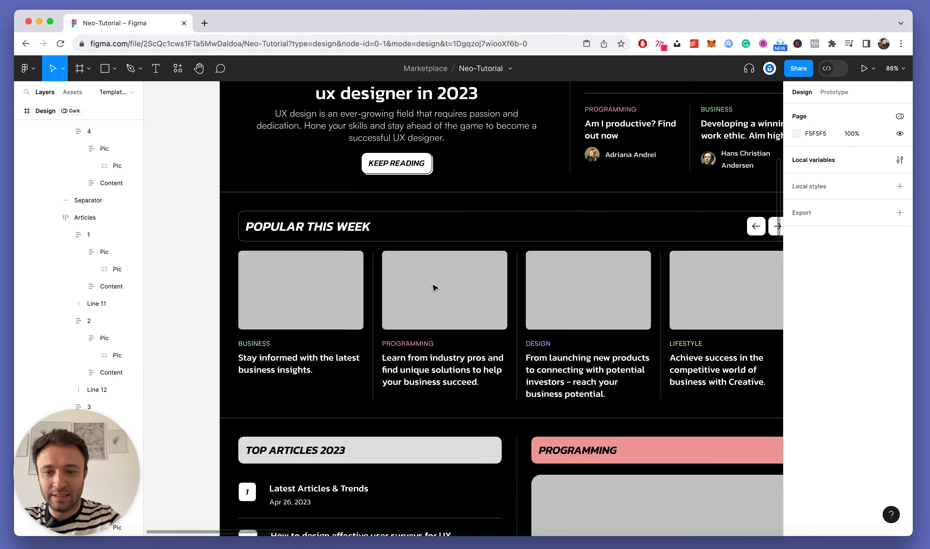
scroll(323, 417, down, 1)
scroll(322, 417, down, 5)
super+click(272, 280)
key(super+c)
scroll(264, 279, down, 5)
key(Escape)
scroll(544, 235, right, 1)
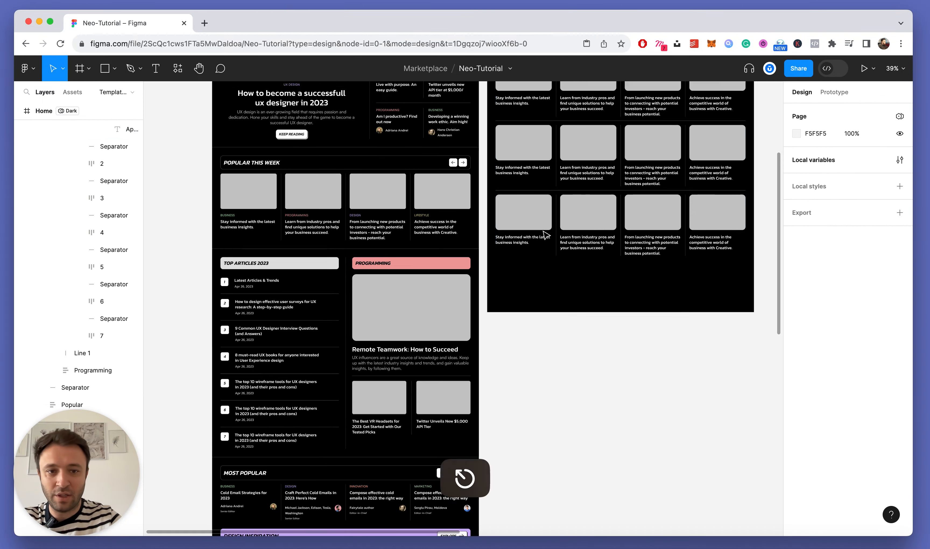
Step: Collapse the layers and paste the date text below the first article's title in the top row of the Design frame
scroll(544, 234, up, 10)
scroll(475, 425, down, 3)
scroll(503, 359, down, 3)
scroll(504, 361, up, 5)
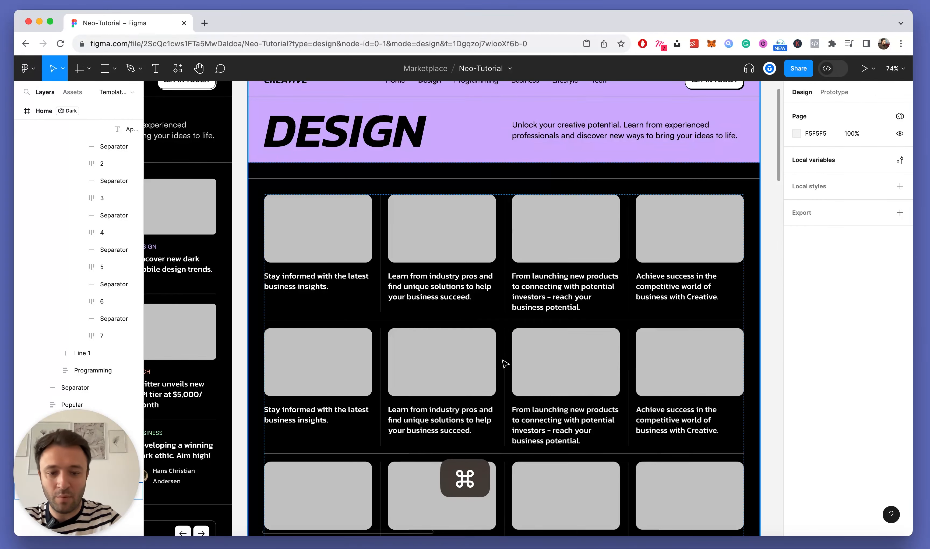
key(alt+l)
scroll(251, 301, up, 5)
super+click(363, 278)
key(super+v)
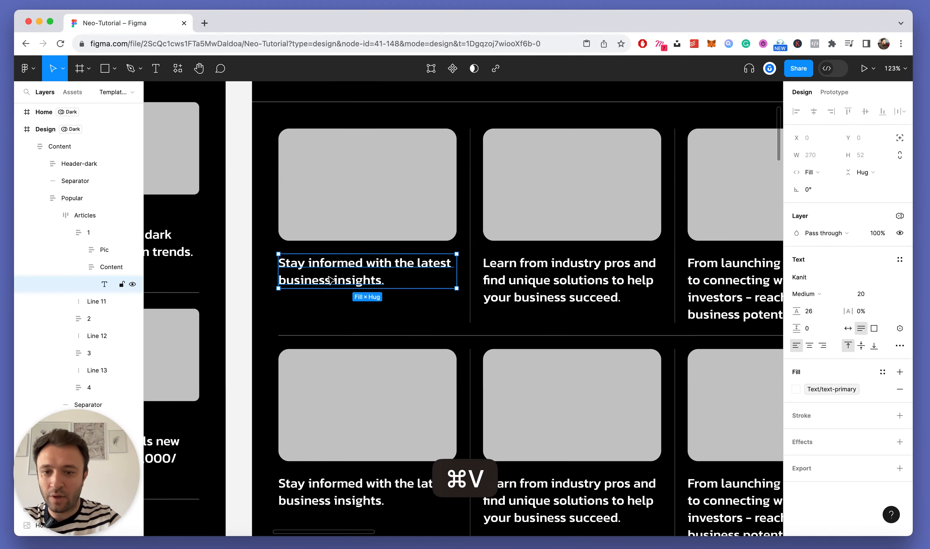
Step: Paste the date text below the titles of the second, third and fourth articles in the first row
scroll(380, 334, right, 3)
super+click(444, 283)
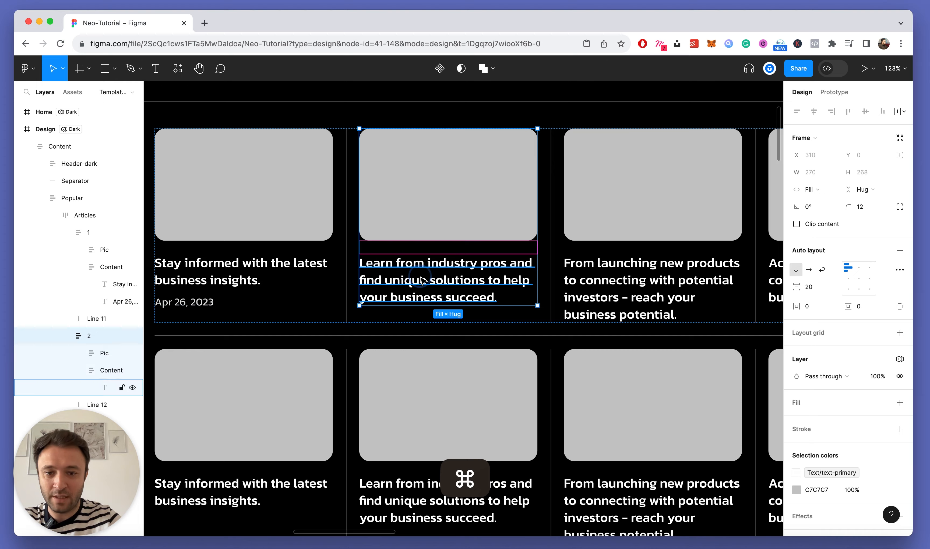
key(super+v)
scroll(510, 298, right, 3)
super+click(509, 298)
key(super+v)
scroll(527, 294, right, 3)
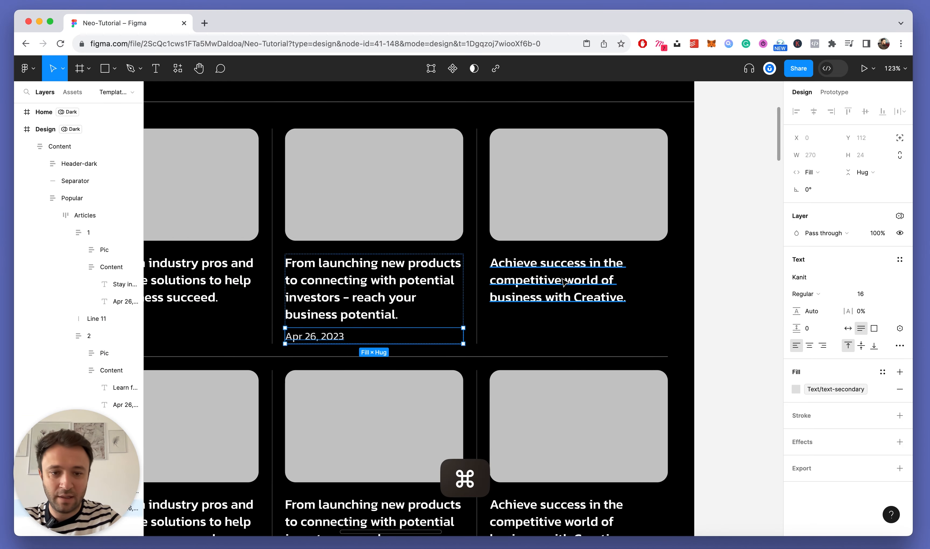
super+click(546, 287)
key(super+v)
Step: Paste the date text below all four article titles in the second row of the Design frame
scroll(553, 285, down, 5)
scroll(554, 285, left, 3)
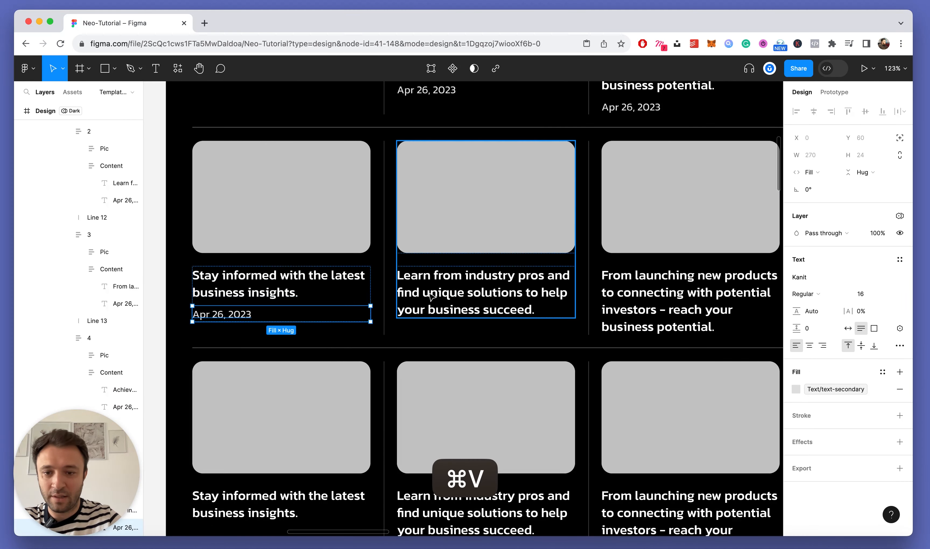
key(super+v)
scroll(452, 297, right, 3)
super+click(626, 313)
key(super+v)
scroll(636, 306, right, 3)
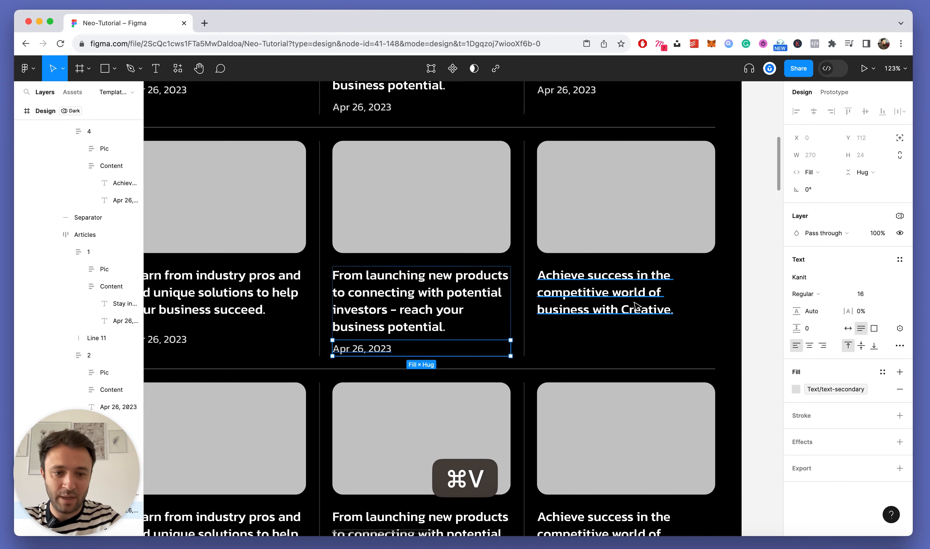
super+click(636, 306)
key(super+v)
Step: Paste the date text below all four article titles in the third row of the Design frame
scroll(636, 307, down, 5)
scroll(452, 381, up, 3)
super+click(368, 332)
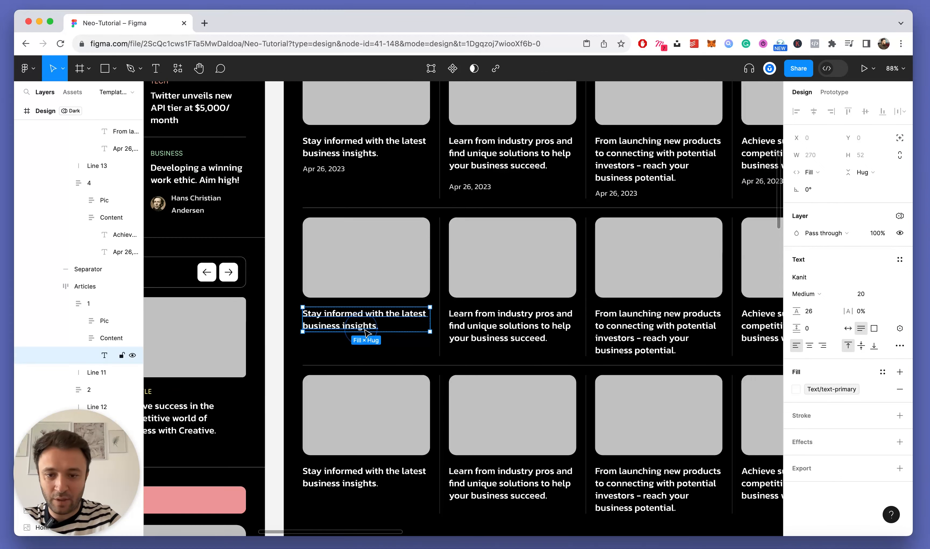
key(super+v)
super+click(509, 326)
key(super+v)
scroll(528, 328, right, 3)
super+click(542, 332)
key(super+v)
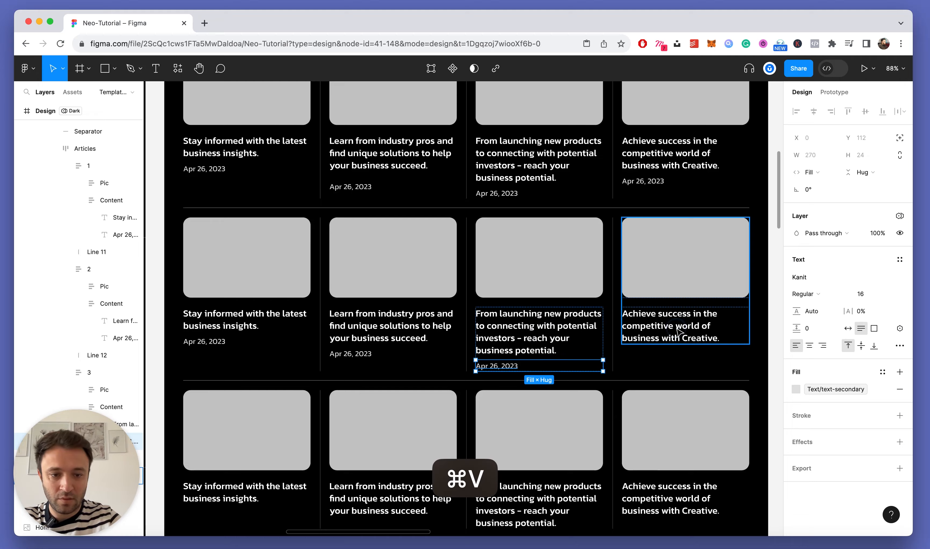
click(674, 334)
key(super+v)
Step: Paste the date text below all four article titles in the fourth row and clear the selection
scroll(660, 329, down, 5)
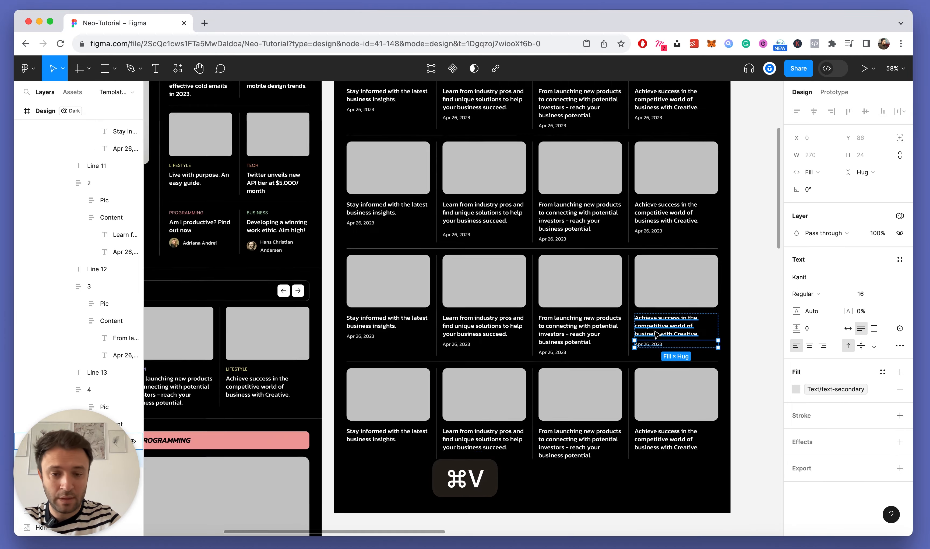
scroll(426, 411, down, 2)
scroll(382, 391, up, 5)
super+click(381, 390)
key(super+v)
scroll(373, 390, down, 3)
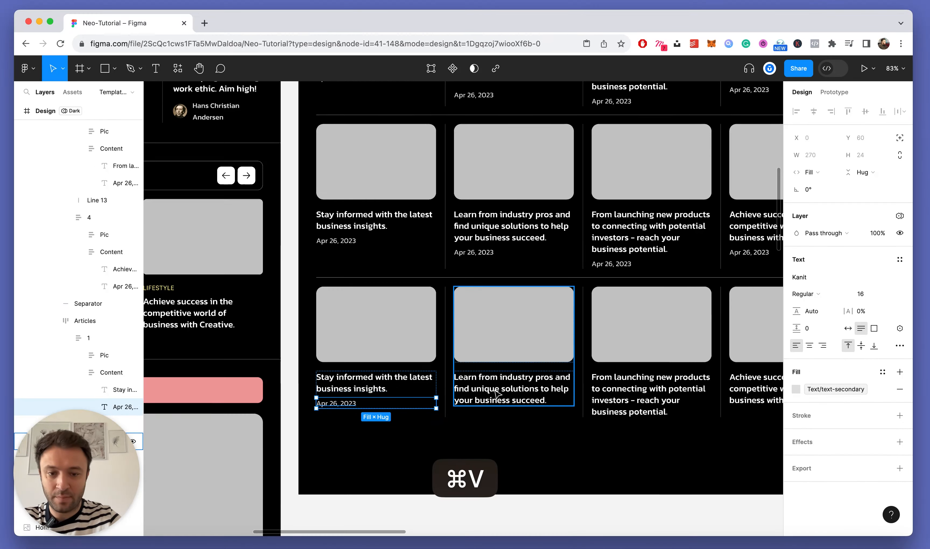
super+click(535, 394)
key(super+v)
scroll(617, 422, right, 3)
super+click(614, 409)
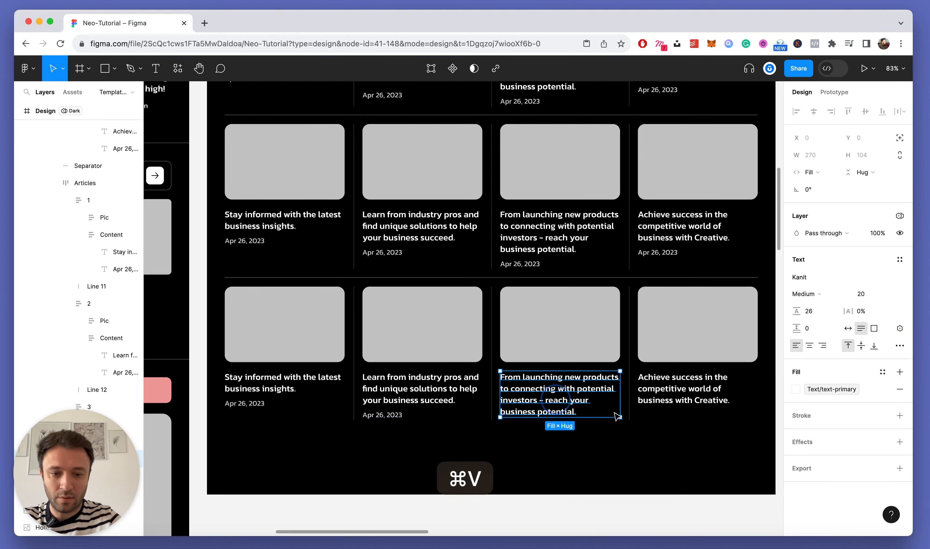
key(super+v)
scroll(633, 407, right, 3)
super+click(548, 400)
key(super+v)
scroll(473, 393, down, 5)
click(592, 333)
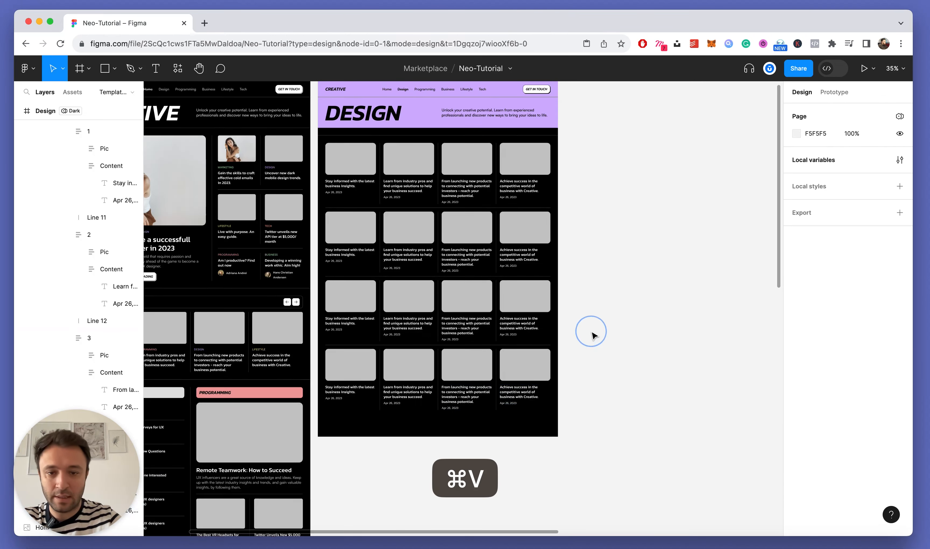
Step: Select all four Articles rows inside the Popular frame of the Design page together
scroll(592, 332, up, 3)
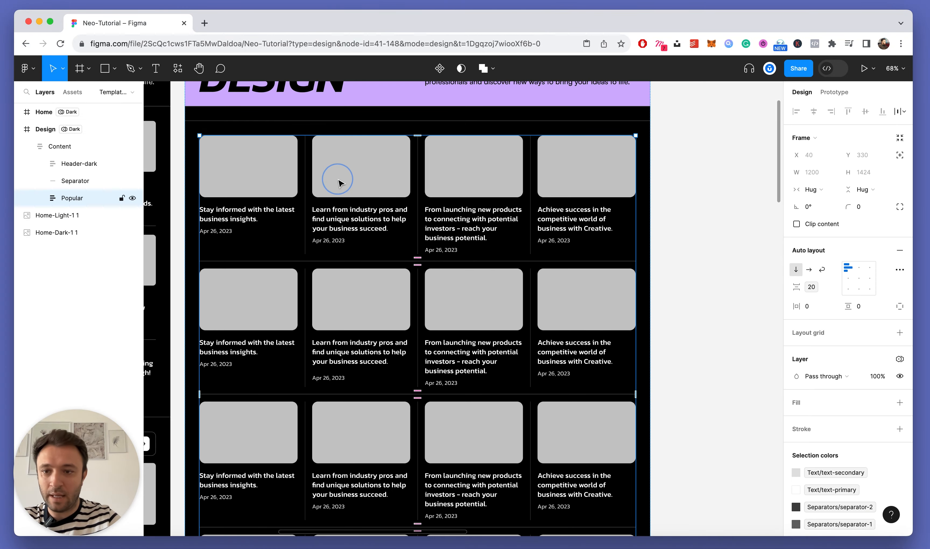
click(338, 182)
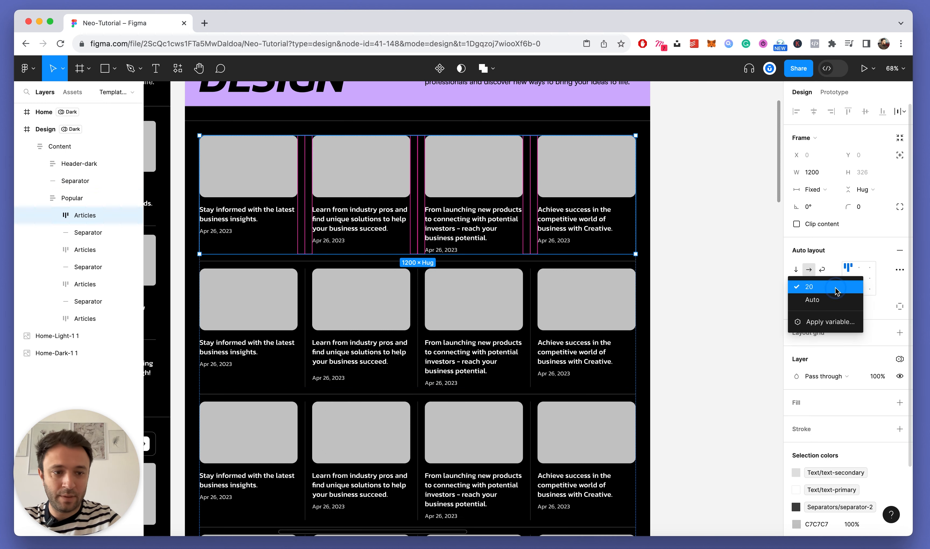
click(836, 322)
key(Escape)
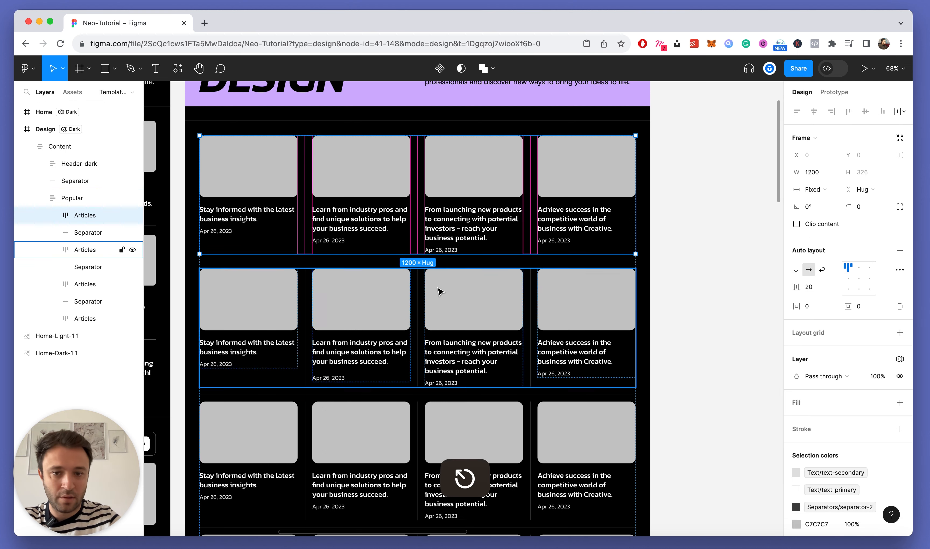
super+click(94, 252)
super+click(92, 285)
super+click(92, 318)
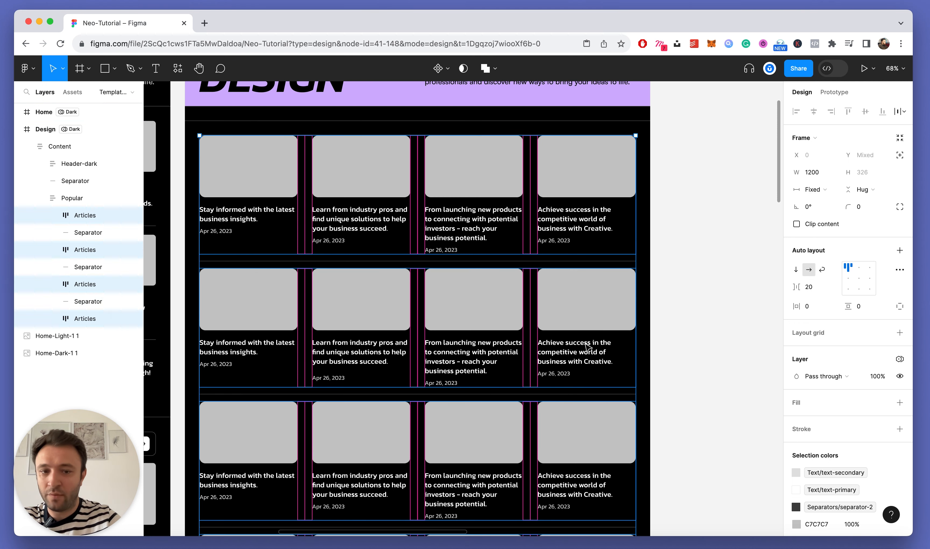
Step: Bind the horizontal gap of the four selected Articles rows to the Paddings variable 5 (20)
click(834, 293)
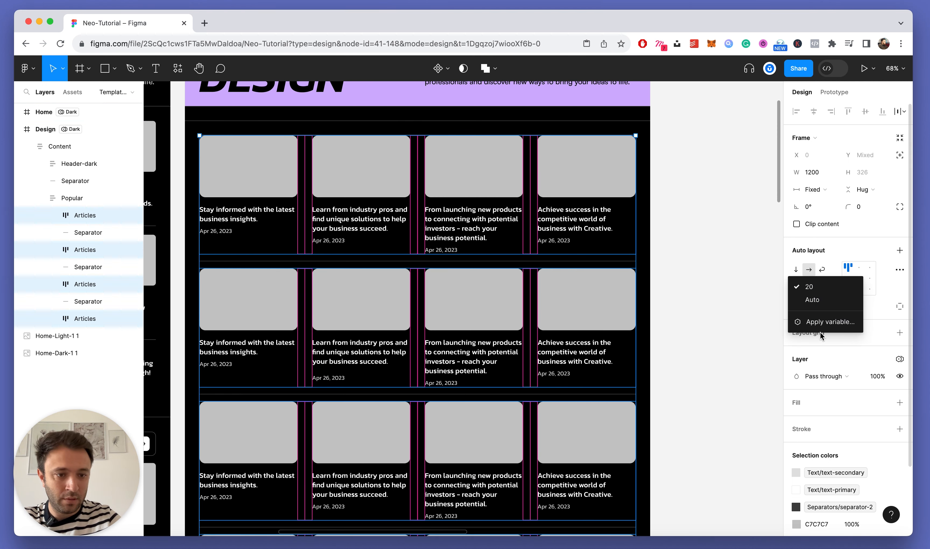
click(822, 327)
text(paad)
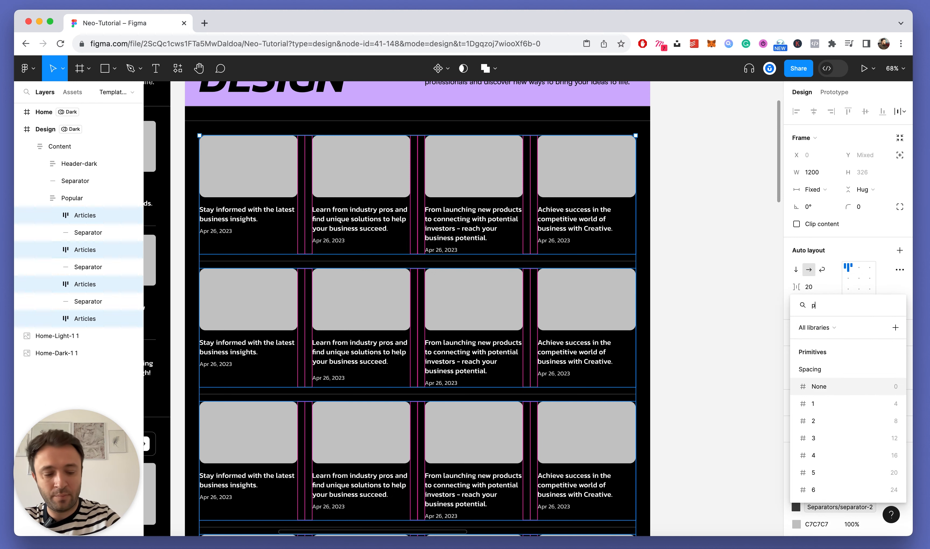
key(BackSpace)
key(BackSpace)
text(dding)
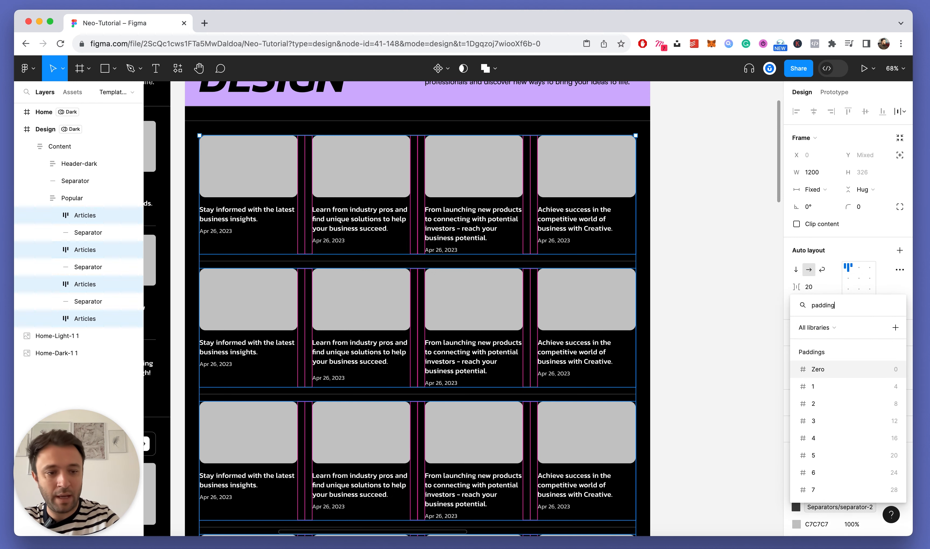
click(834, 455)
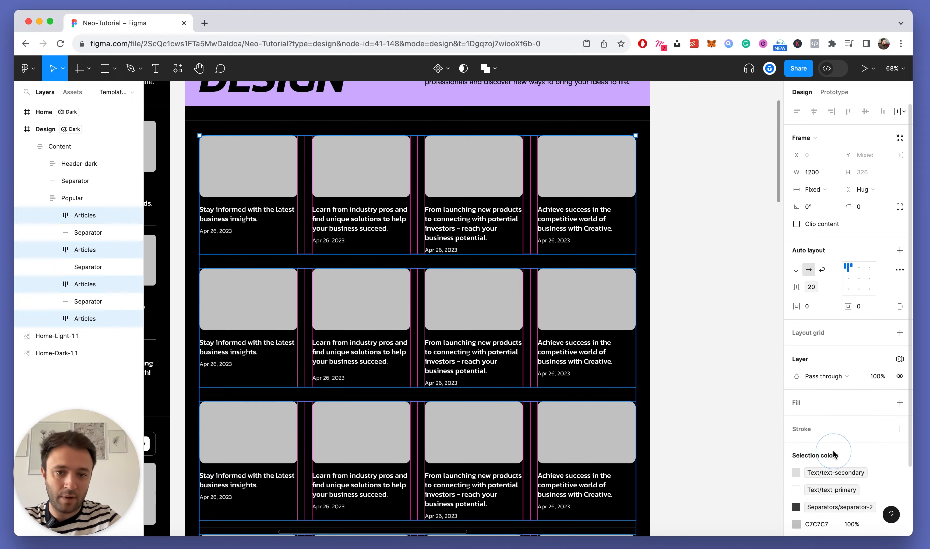
Step: Change the horizontal gap of the four Articles rows to the Paddings variable 6 (24)
super+scroll(461, 272, down, 5)
super+scroll(461, 272, up, 5)
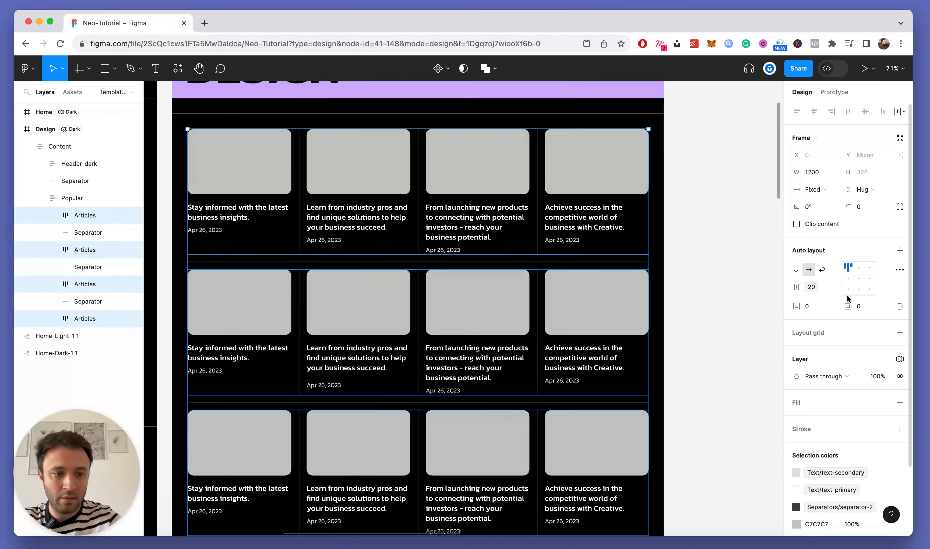
click(836, 287)
click(823, 322)
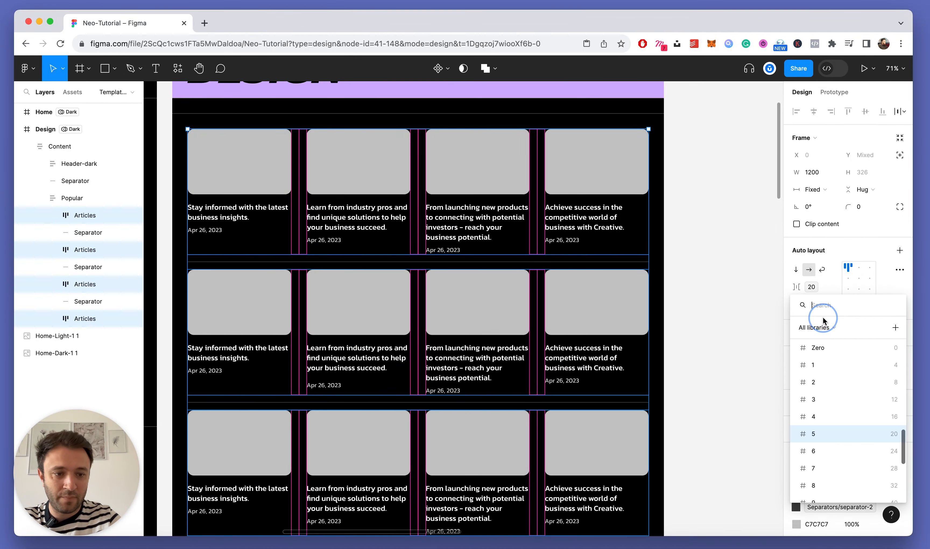
click(821, 452)
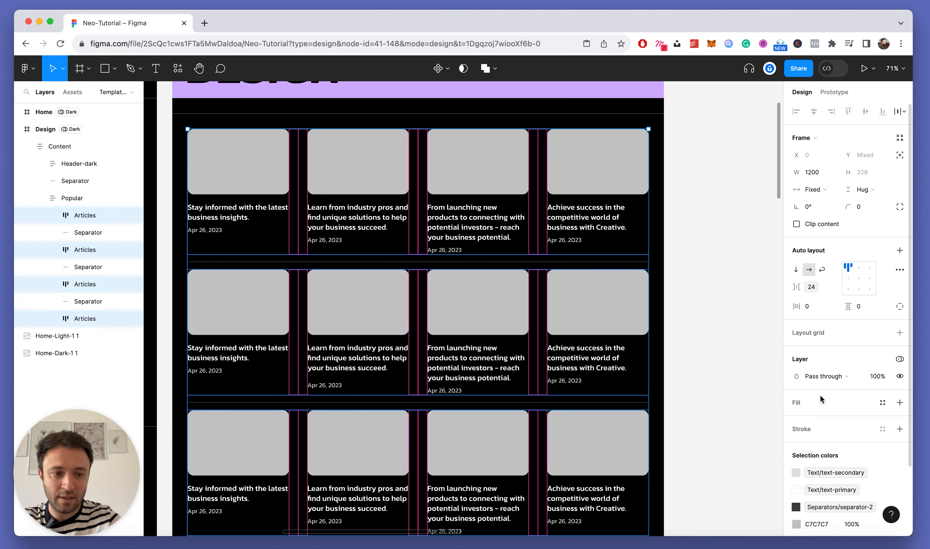
Step: Try the smaller Paddings variable 3 (12) for the horizontal gap of the four Articles rows
click(833, 288)
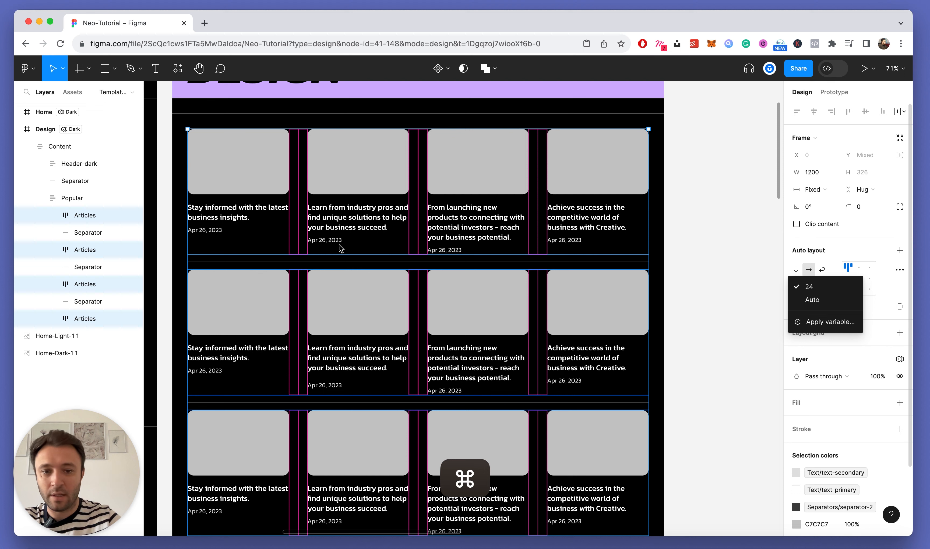
click(819, 321)
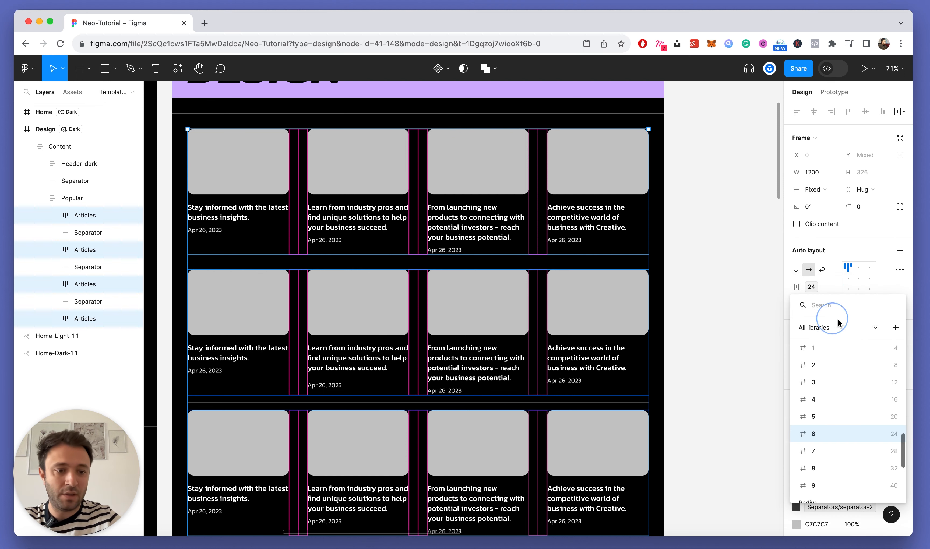
click(854, 383)
Step: Set the horizontal gap of the four Articles rows back to the Paddings variable 6 (24)
click(834, 288)
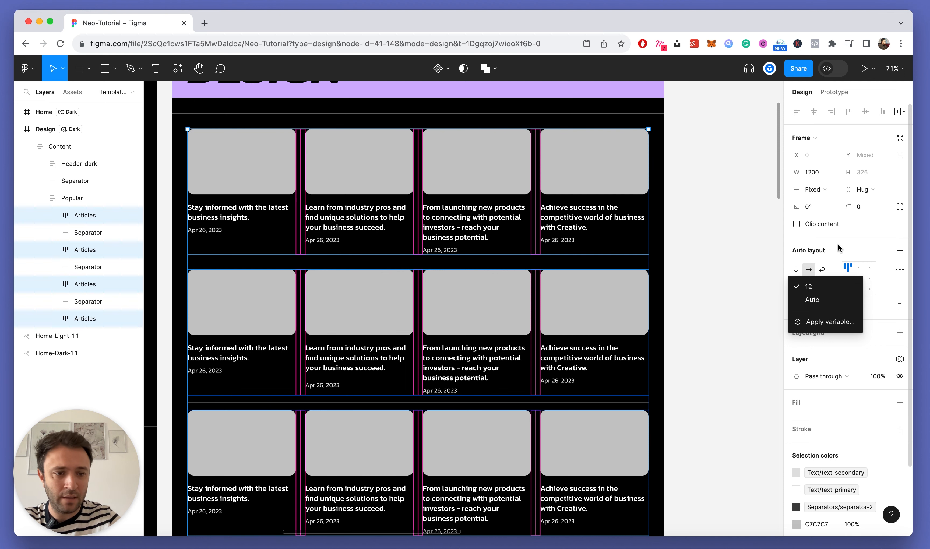
click(830, 322)
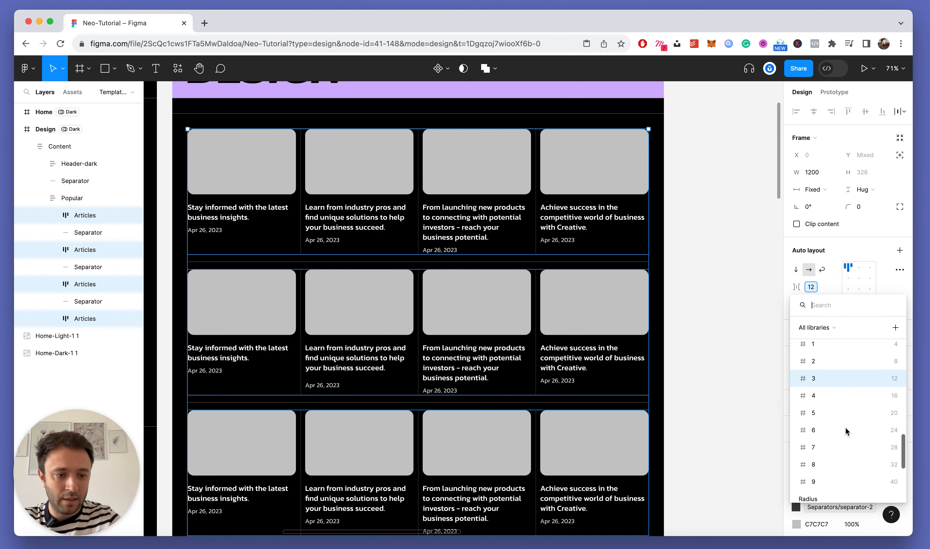
click(817, 424)
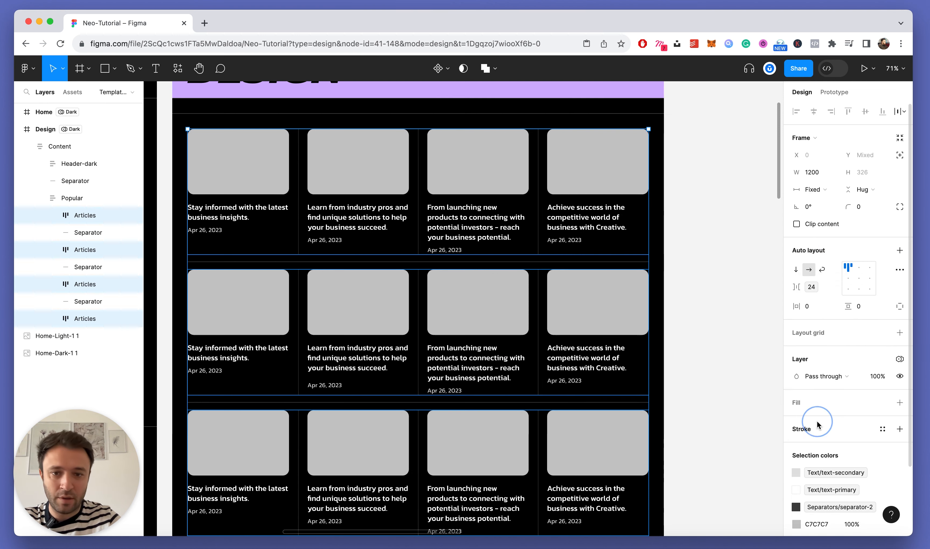
Step: Try the larger Paddings variables 8 (32) and 9 (40) for the horizontal gap of the four Articles rows
click(812, 287)
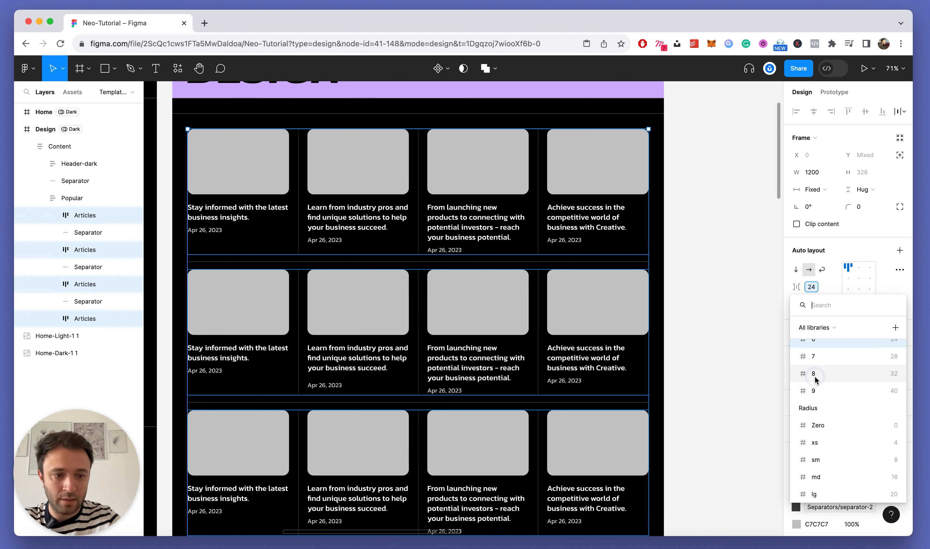
click(813, 374)
click(811, 286)
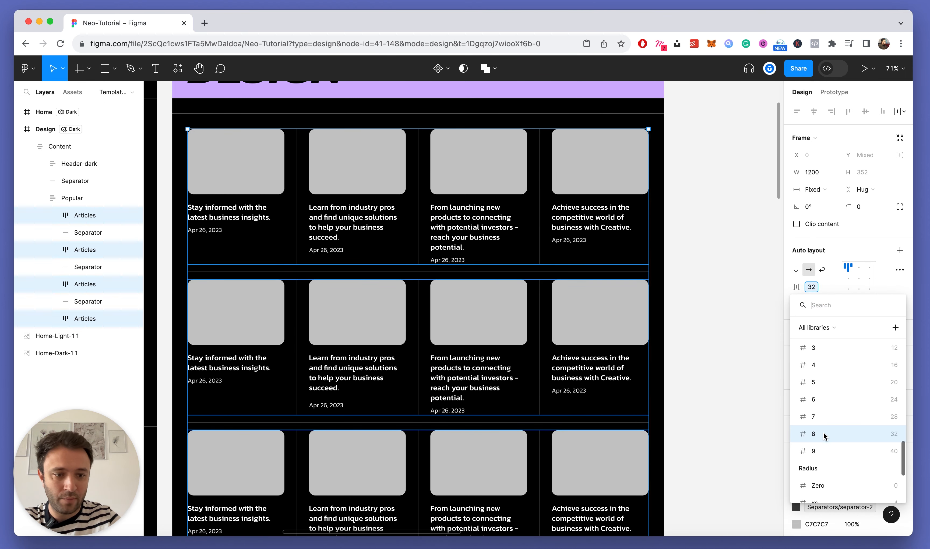
click(814, 446)
Step: Set the horizontal gap of the four Articles rows to the Paddings variable 5 (20)
click(811, 287)
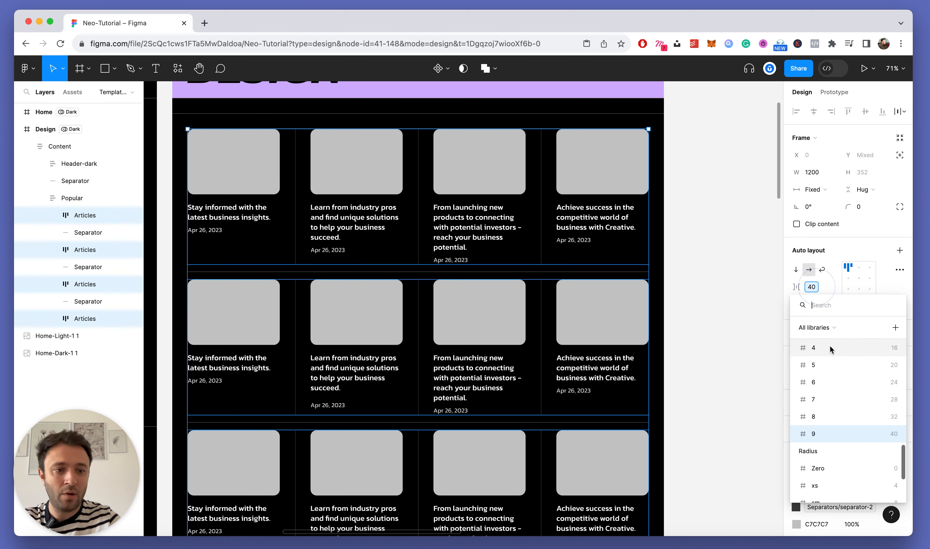
scroll(823, 372, up, 5)
click(820, 388)
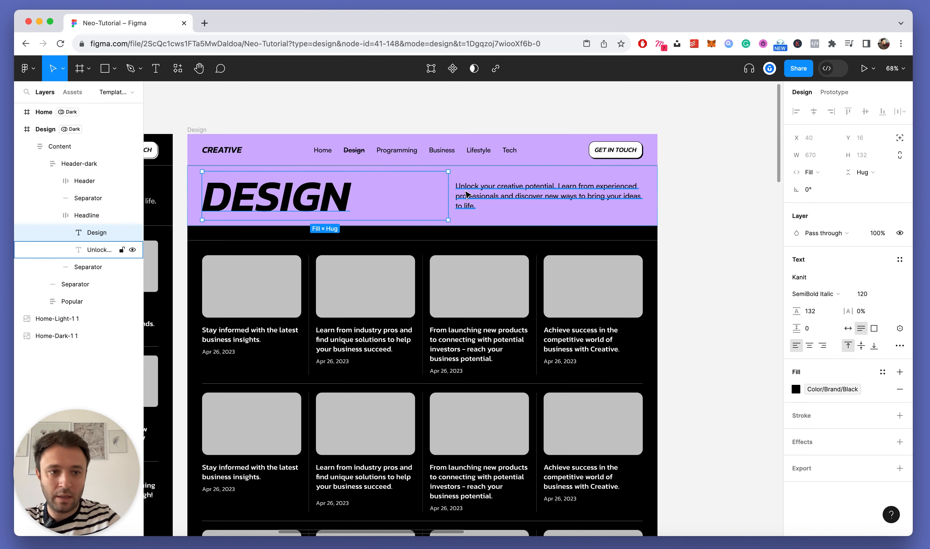
Step: Widen the Design header's description text towards the DESIGN title so that it fits on two lines
click(476, 193)
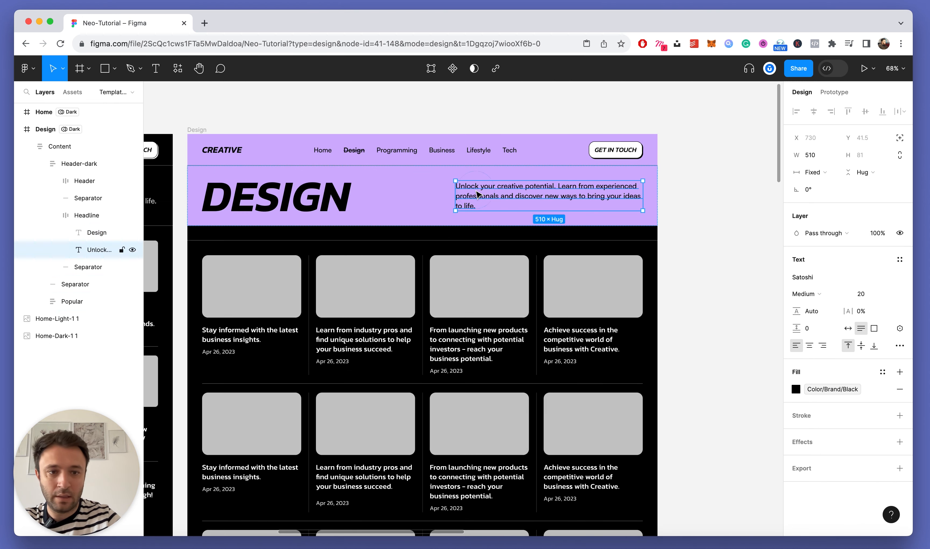
drag(453, 196, 403, 196)
click(409, 113)
scroll(384, 128, down, 5)
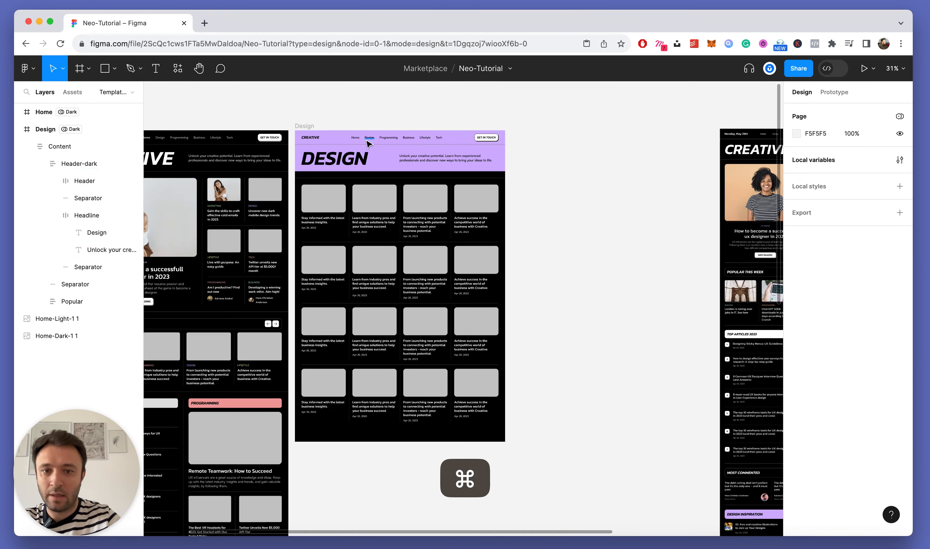
Step: Collapse all expanded layers of the Home and Design frames
scroll(365, 149, up, 3)
key(alt+l)
scroll(311, 114, down, 3)
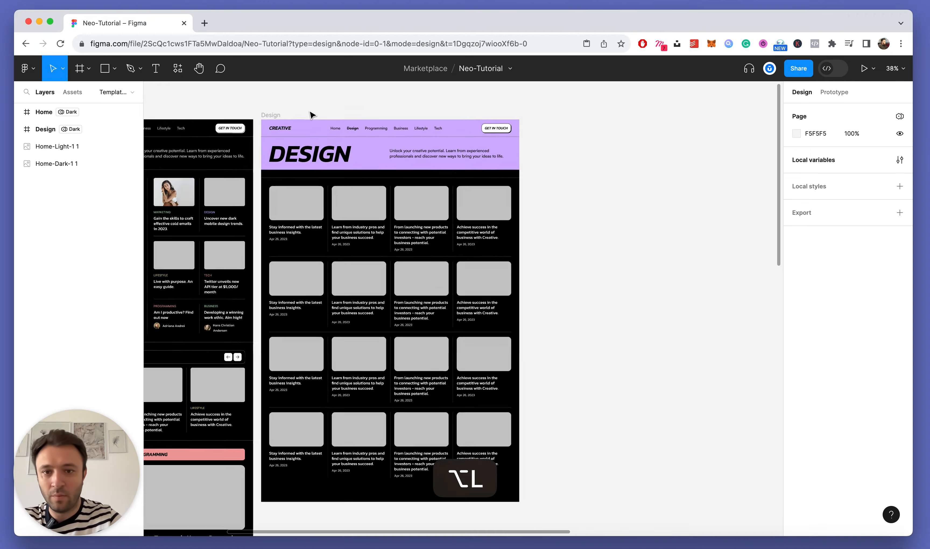
Step: Compare the layout of the dark Design page with the Home page beside it
scroll(365, 279, down, 3)
scroll(368, 283, up, 3)
scroll(370, 284, left, 4)
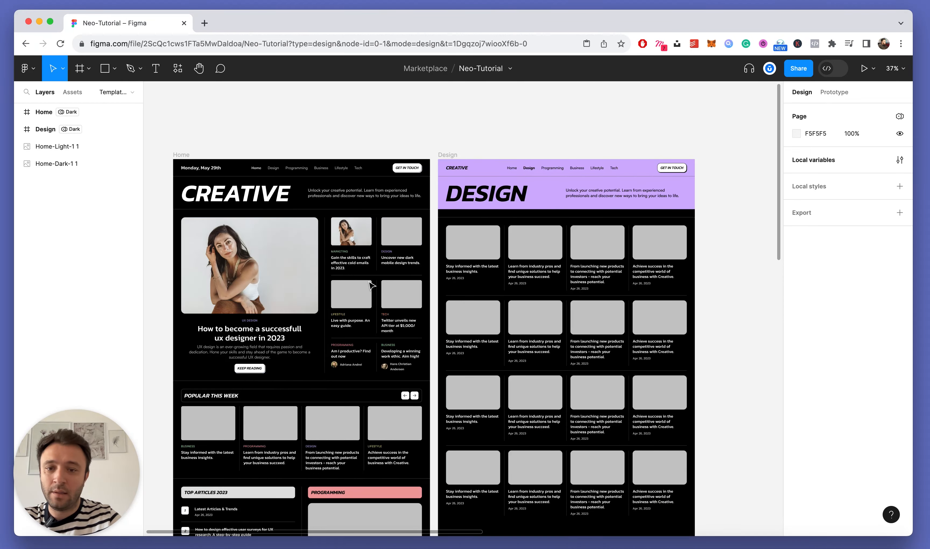
scroll(542, 239, up, 4)
scroll(451, 245, down, 7)
scroll(452, 246, left, 7)
scroll(452, 245, up, 8)
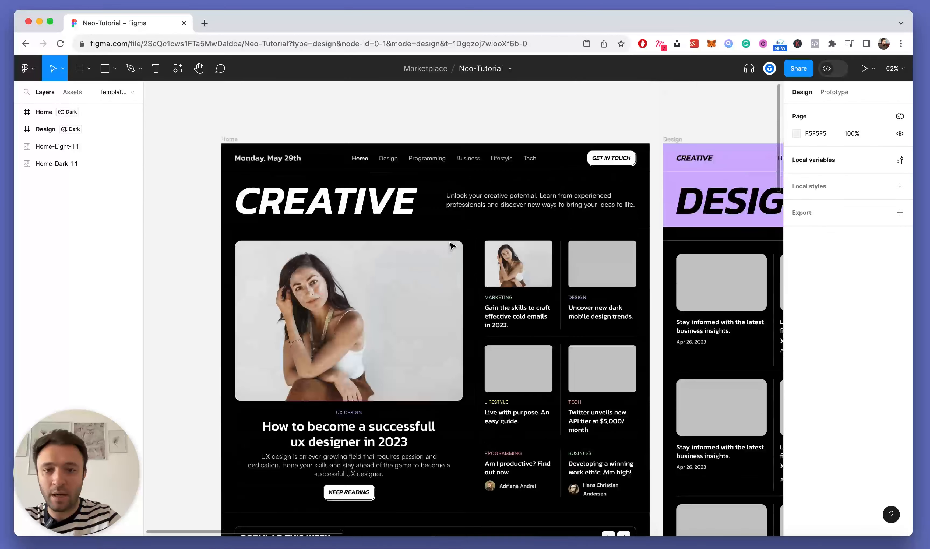
Step: Bind the corner radius of the Marketing article picture on the Home page to the Radius variable lg (20)
scroll(550, 308, up, 3)
scroll(550, 309, up, 2)
super+click(552, 235)
super+click(637, 251)
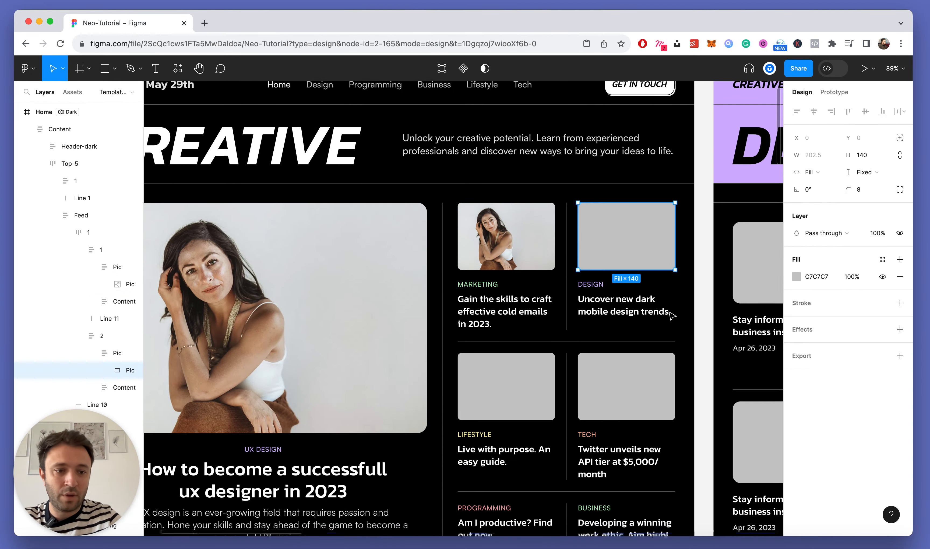
scroll(667, 324, down, 2)
super+click(655, 338)
shift+super+click(532, 337)
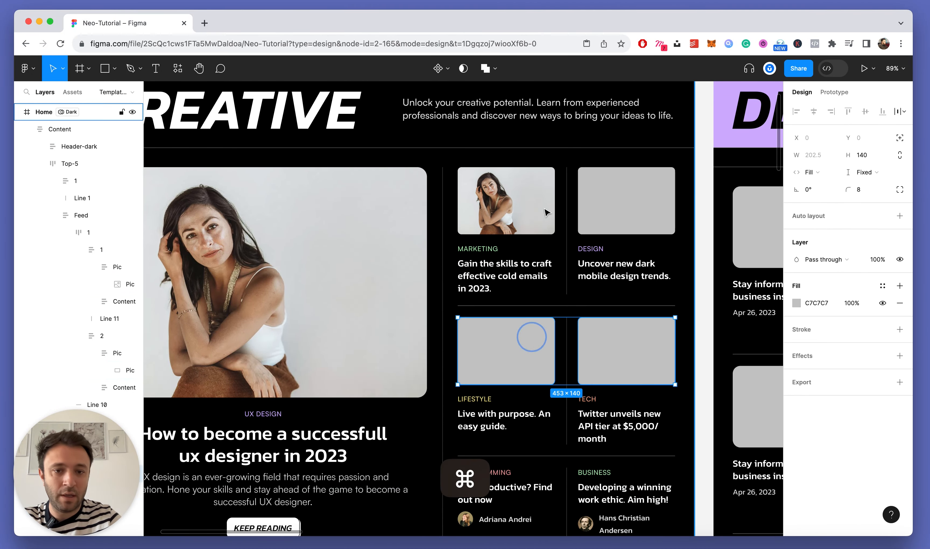
super+click(541, 160)
super+click(539, 188)
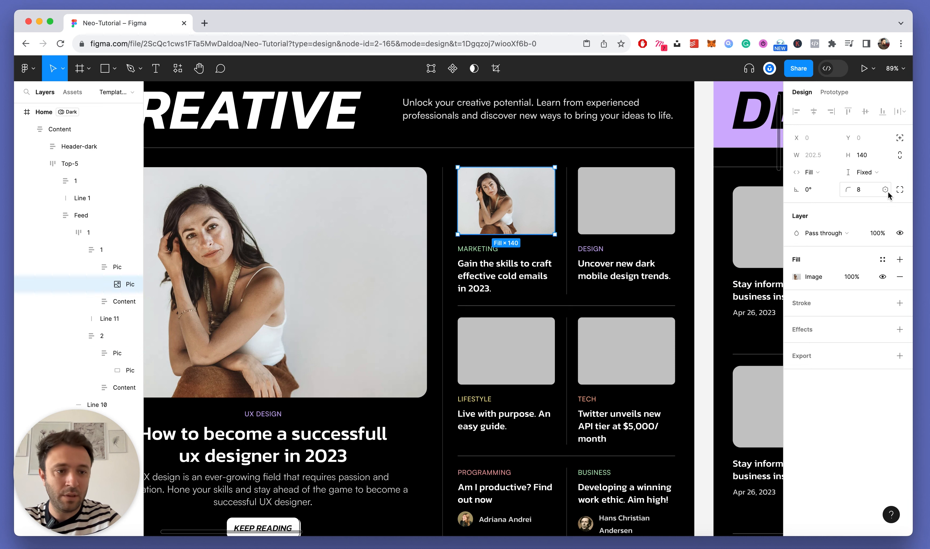
click(885, 190)
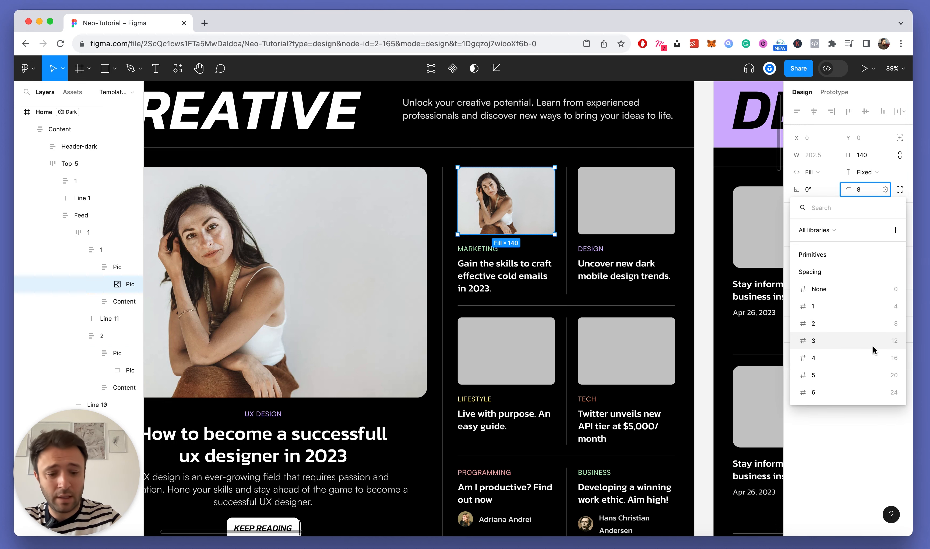
text(radius)
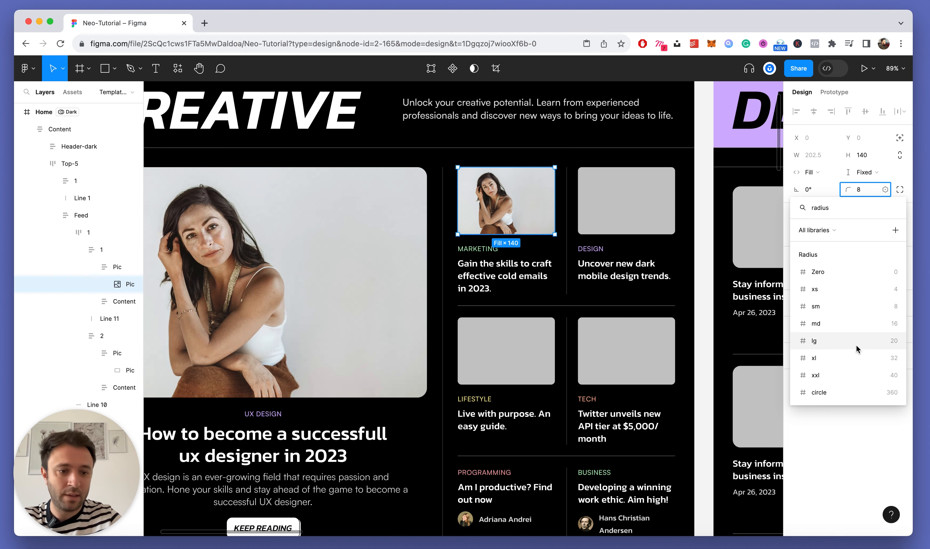
click(856, 344)
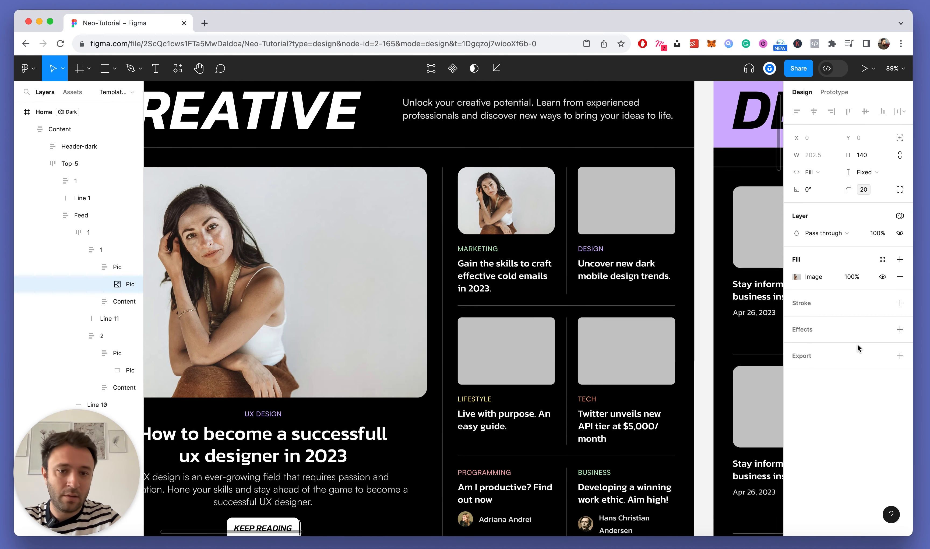
Step: Copy the Marketing picture's properties and paste them onto the Design, Lifestyle and Tech article pictures
key(alt+super+c)
click(594, 192)
key(alt+super+v)
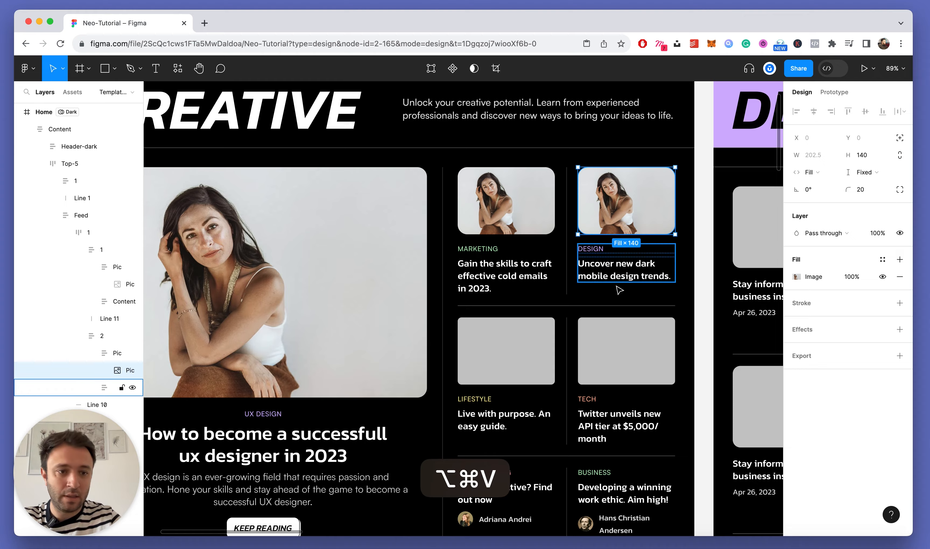
click(532, 324)
key(alt+super+v)
click(639, 341)
key(alt+super+v)
Step: Paste the copied picture properties onto the first three article pictures under Popular This Week
scroll(414, 255, down, 5)
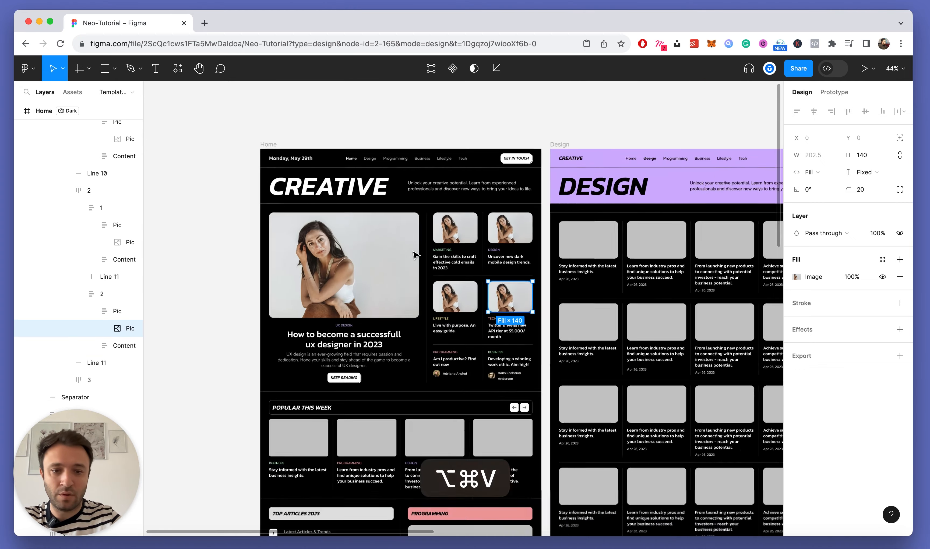
scroll(416, 255, up, 3)
click(305, 349)
key(alt+super+v)
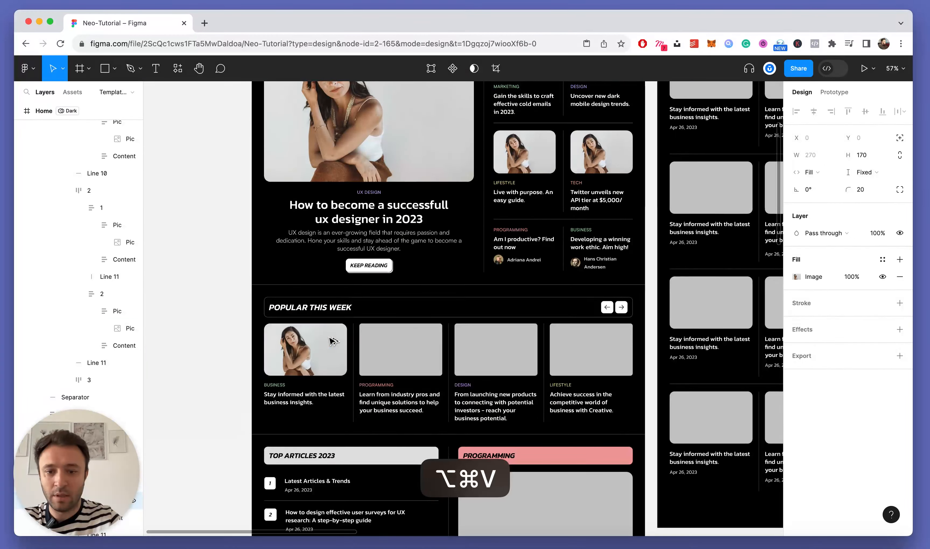
click(401, 353)
key(alt+super+v)
click(498, 352)
key(alt+super+v)
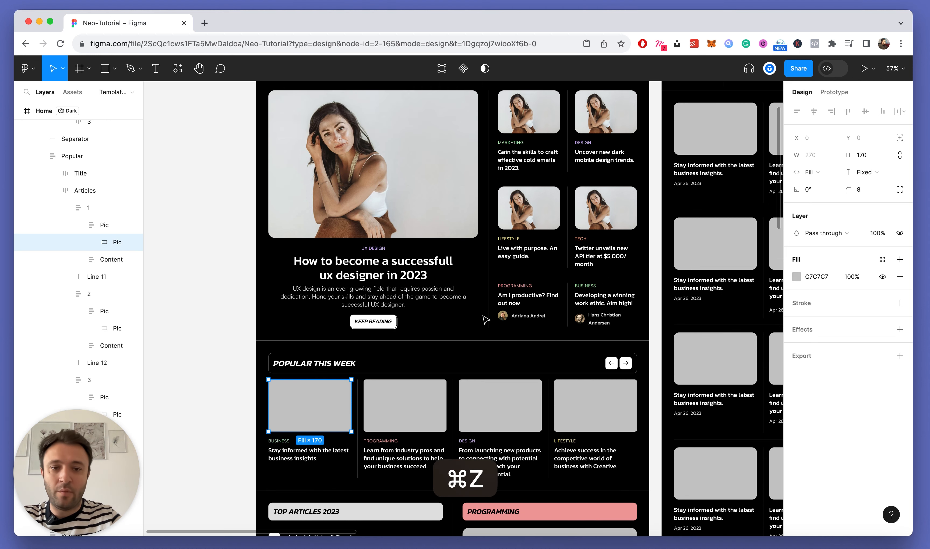
Step: Undo the properties pasted onto the Popular This Week and feed pictures, keeping the Marketing picture's radius of 20
key(super+z)
key(super+z)
key(super+z)
key(super+z)
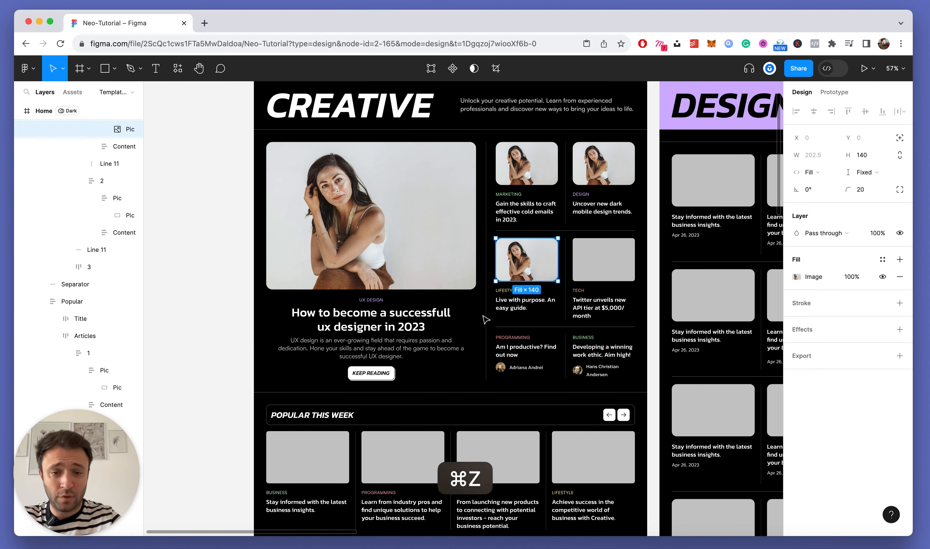
key(super+z)
key(super+z)
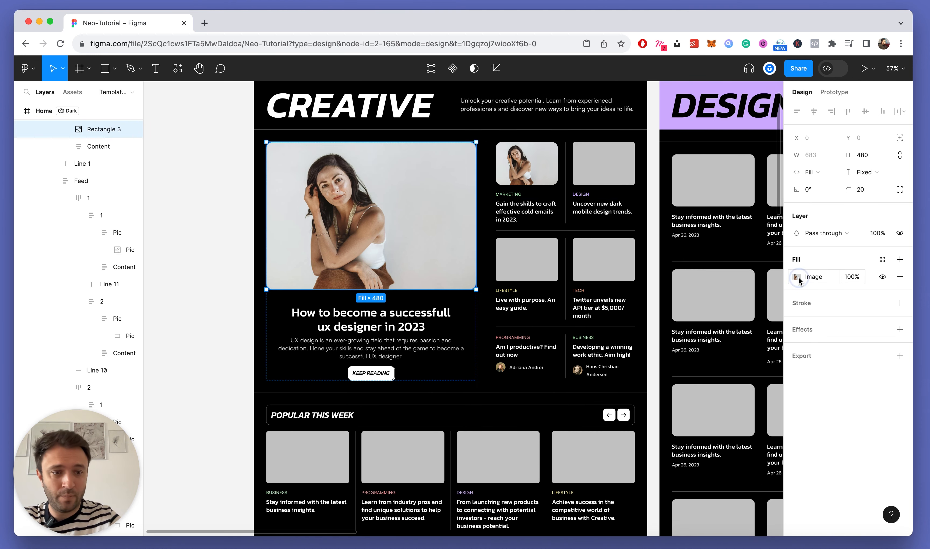
Step: Copy the C7C7C7 fill colour value from the Lifestyle article picture
click(799, 278)
key(Escape)
scroll(547, 258, up, 5)
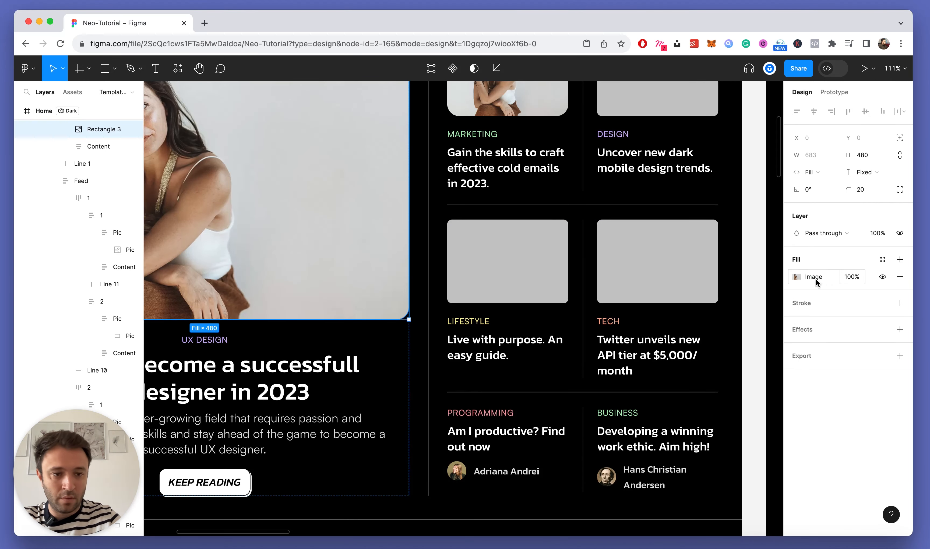
super+click(534, 253)
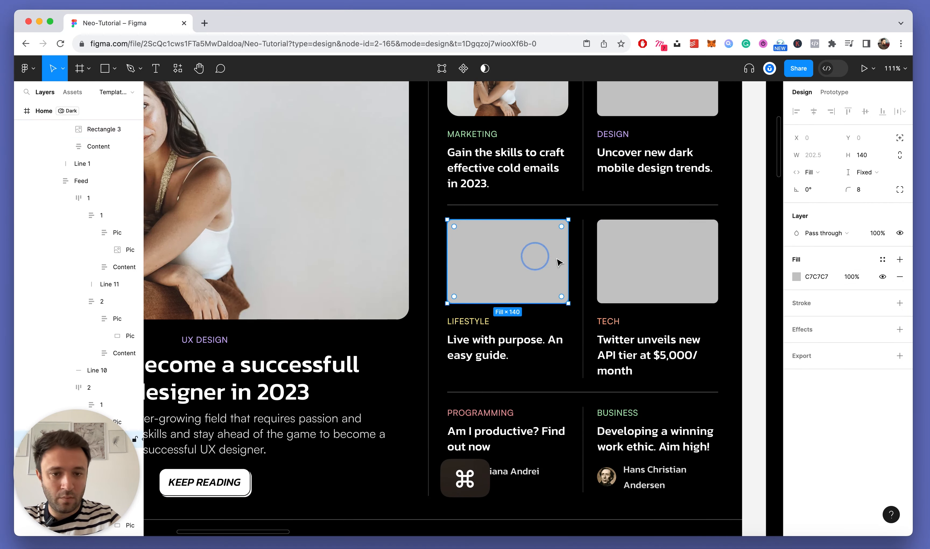
click(816, 277)
key(super+c)
Step: Replace the image fill of the large featured article picture with the solid colour C7C7C7
click(372, 246)
click(834, 282)
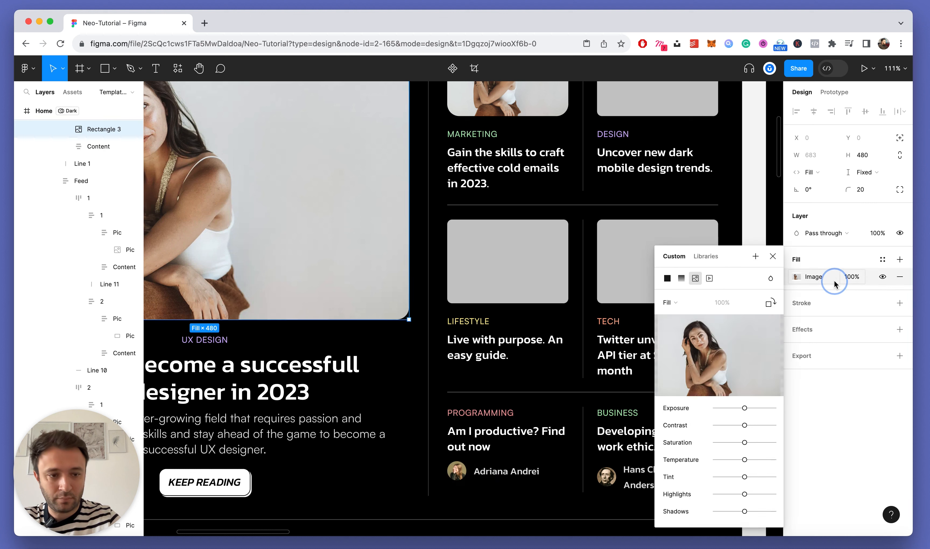
click(810, 277)
click(810, 278)
click(812, 278)
click(814, 279)
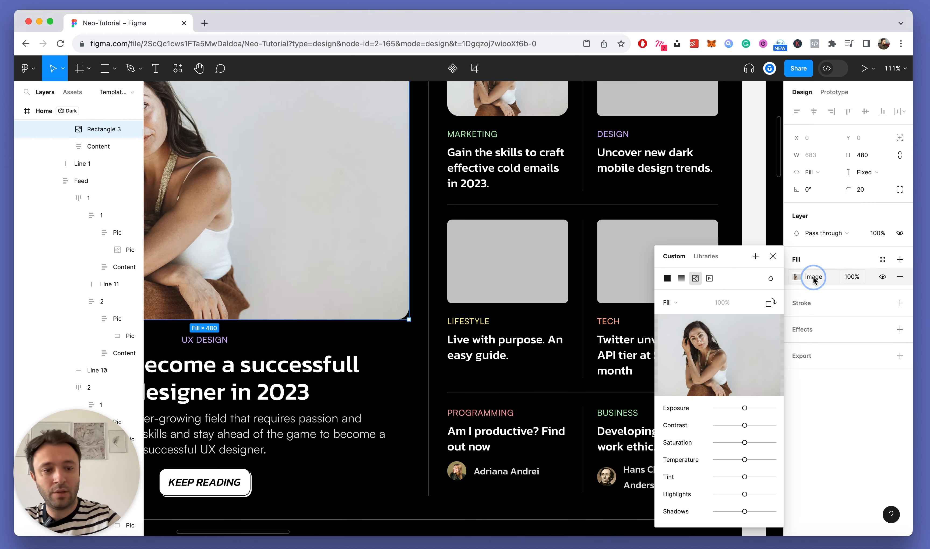
click(667, 279)
key(super+v)
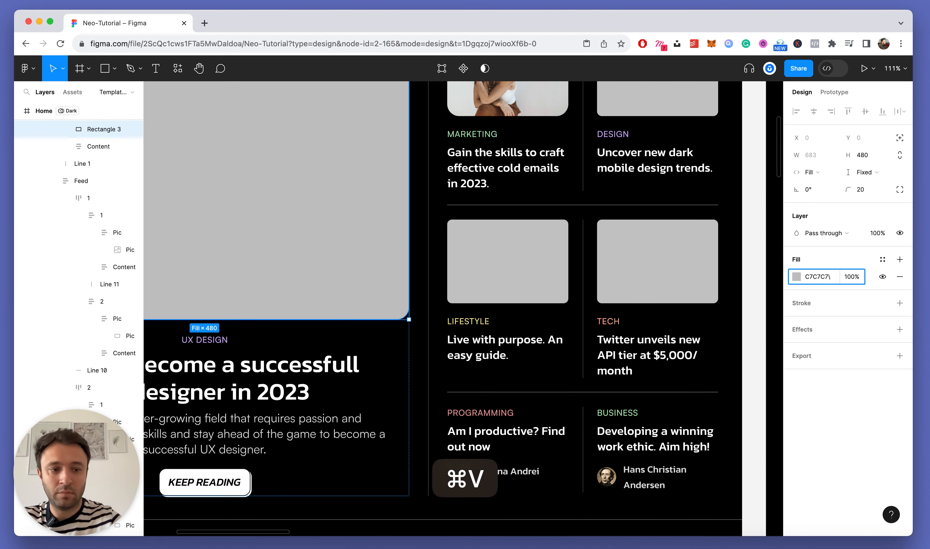
key(Return)
scroll(476, 278, down, 5)
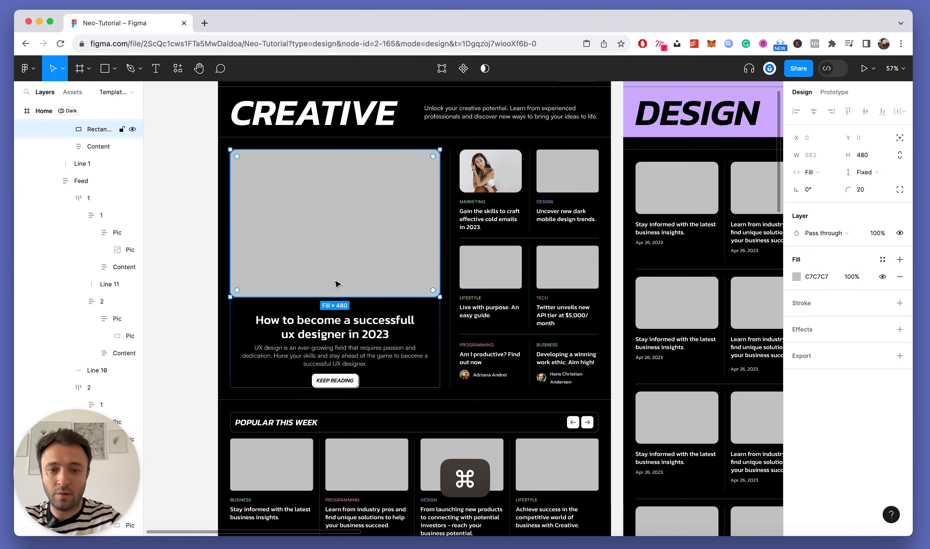
click(197, 239)
Step: Switch the Design frame's Tokens variable mode to Light
scroll(302, 267, up, 3)
scroll(336, 270, right, 9)
click(282, 170)
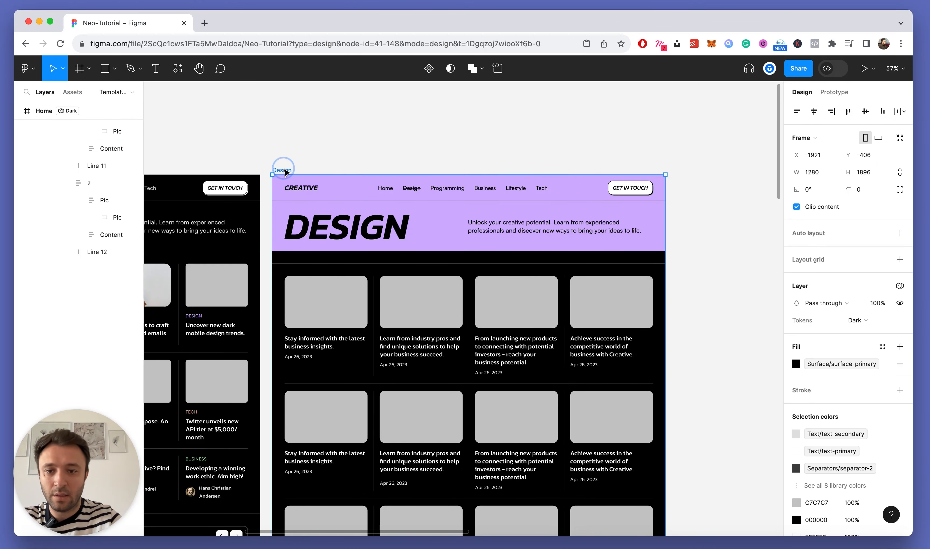
click(865, 320)
click(867, 333)
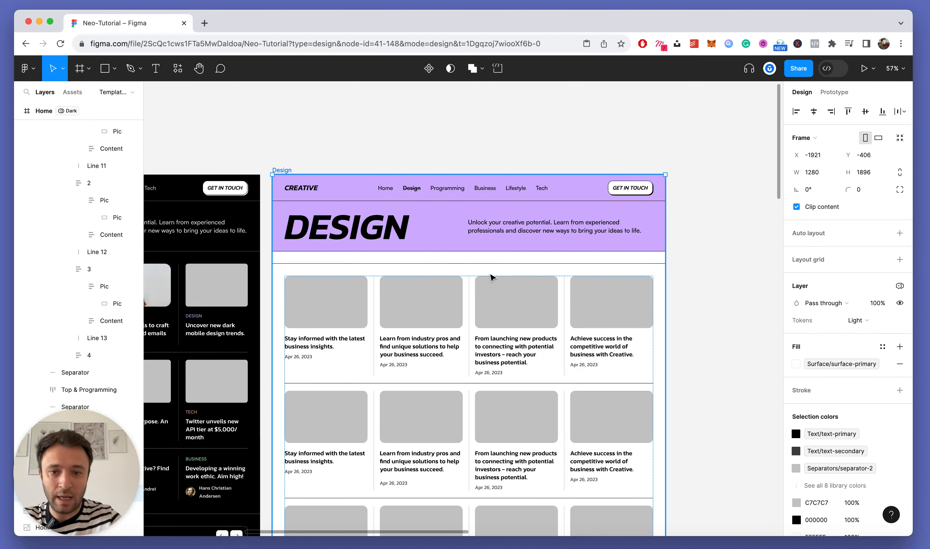
Step: Review the light Design page from header to last article row and compare it with the dark Home page
scroll(492, 274, down, 5)
click(731, 353)
scroll(731, 353, down, 5)
scroll(731, 352, up, 10)
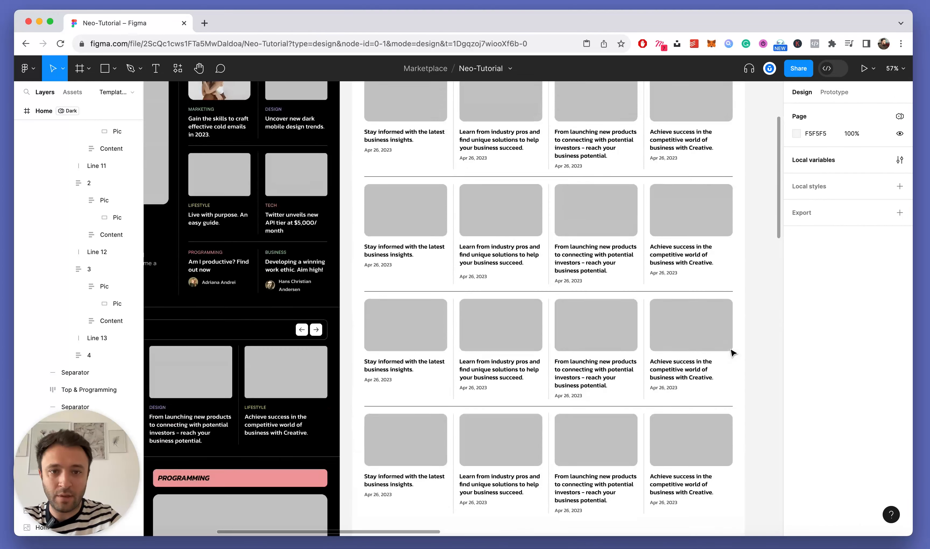
scroll(732, 352, right, 3)
scroll(436, 307, down, 3)
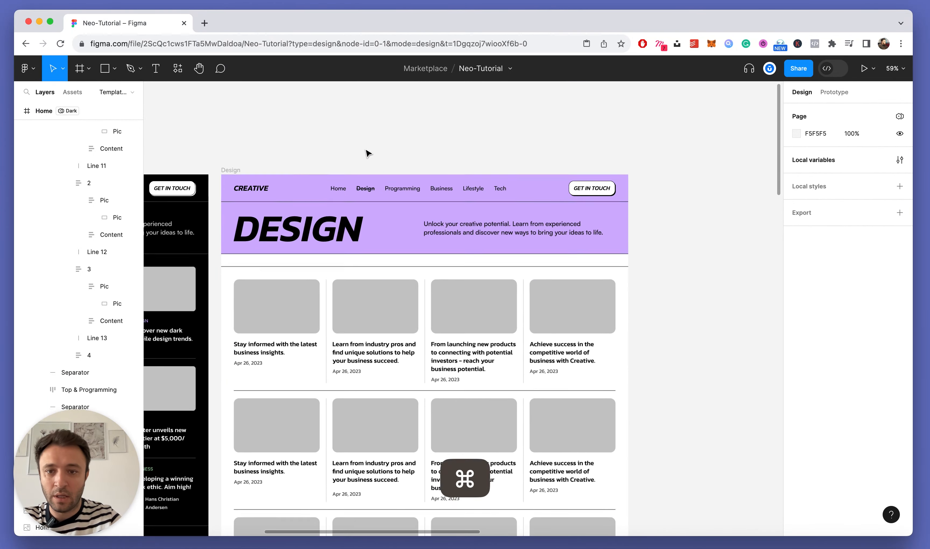
scroll(368, 151, down, 5)
scroll(369, 150, left, 5)
scroll(181, 266, up, 3)
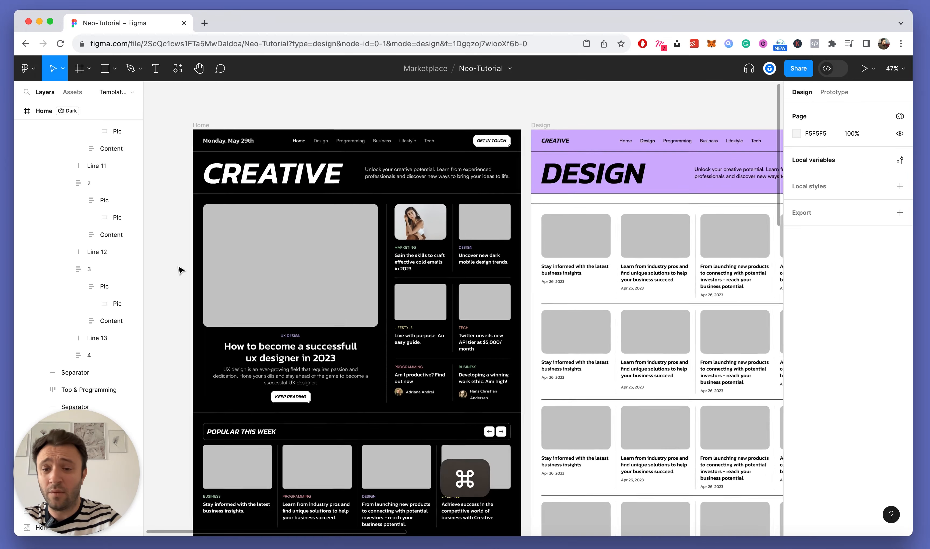